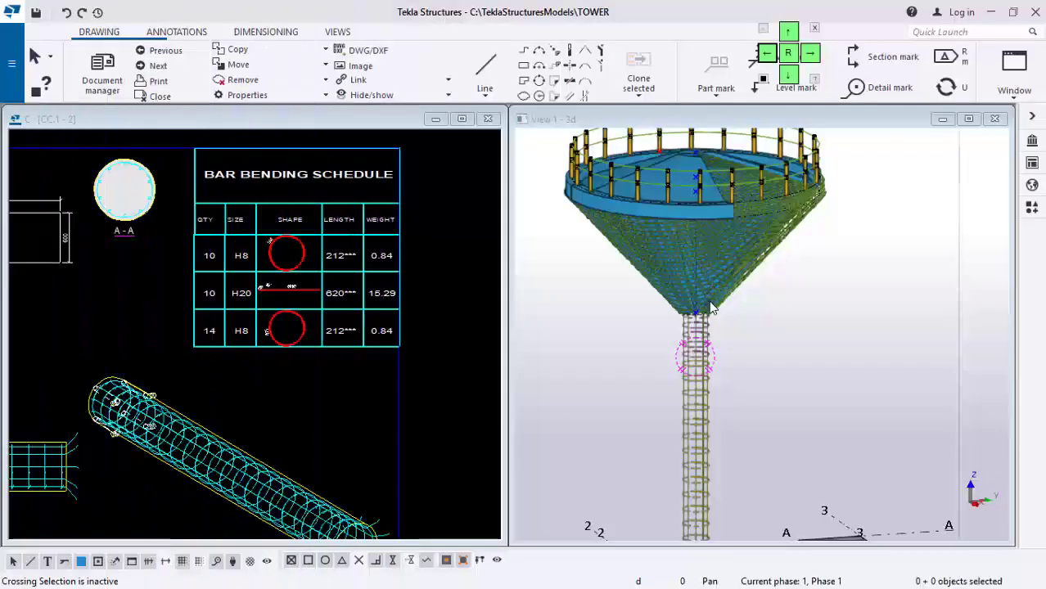
Examine the reinforced tower's conical tank, railing and column cage in the 3D view beside the bar bending schedule drawing
mouse_move(711, 269)
middle_mouse_down("ctrl")
mouse_move(742, 337)
mouse_move(722, 281)
mouse_move(724, 307)
mouse_move(716, 217)
middle_mouse_up("ctrl")
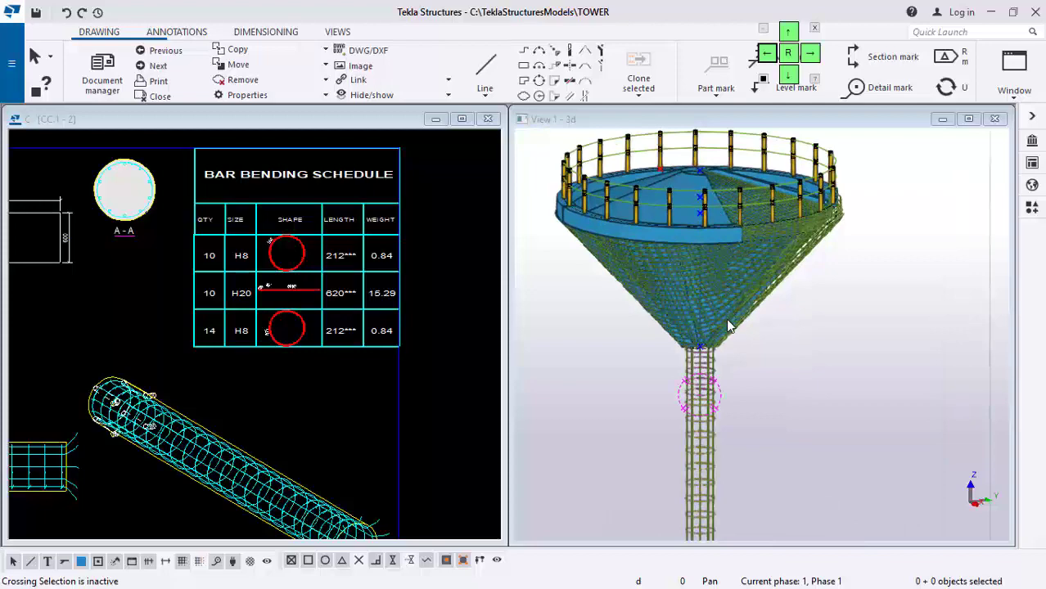
mouse_move(737, 318)
middle_mouse_down("ctrl")
mouse_move(739, 355)
mouse_move(720, 318)
mouse_move(718, 346)
mouse_move(731, 268)
mouse_move(713, 328)
mouse_move(729, 283)
middle_mouse_up("ctrl")
scroll(730, 284, "down", 1)
scroll(749, 266, "up", 2)
scroll(741, 305, "down", 1)
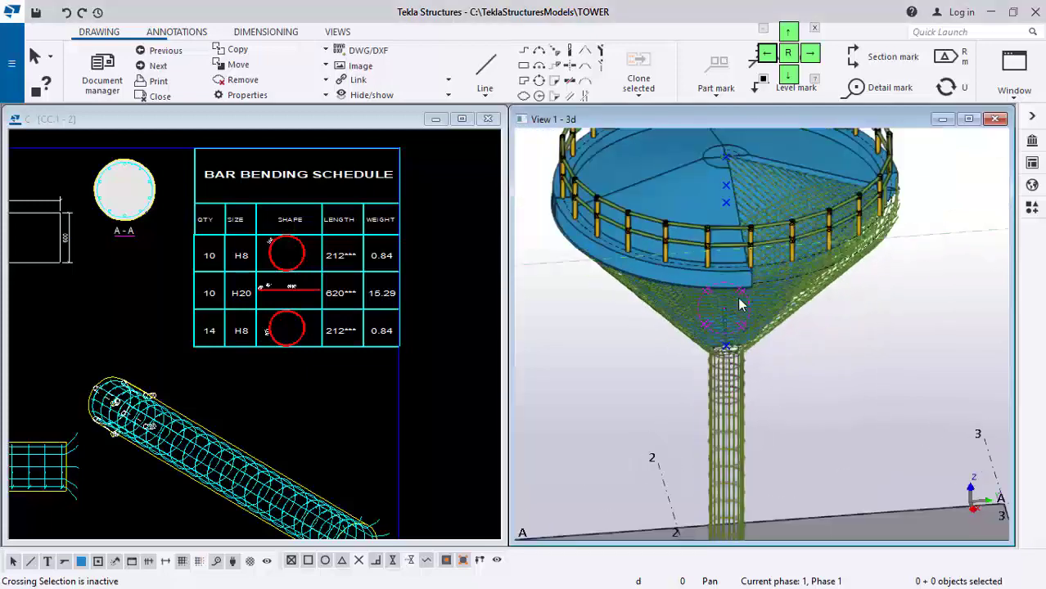
scroll(753, 283, "up", 1)
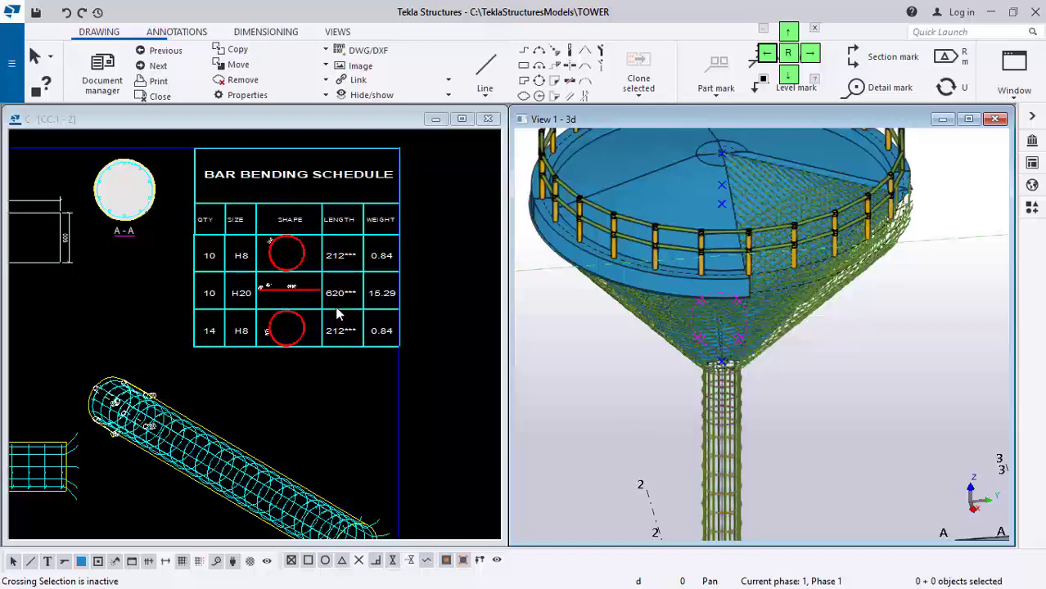
middle_click_drag(749, 333, 768, 262, "ctrl")
scroll(768, 263, "down", 1)
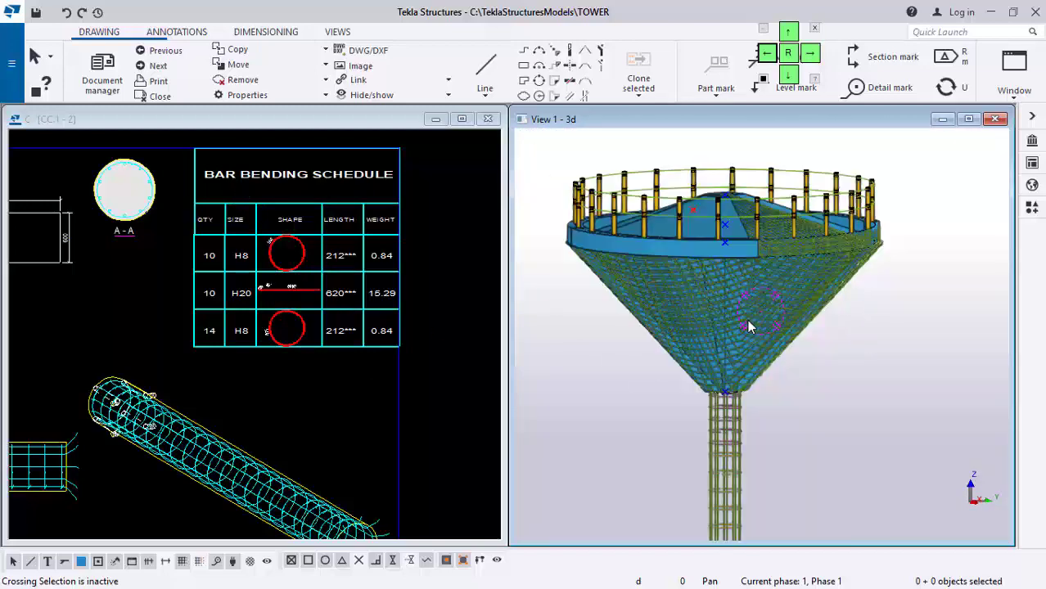
scroll(773, 294, "up", 4)
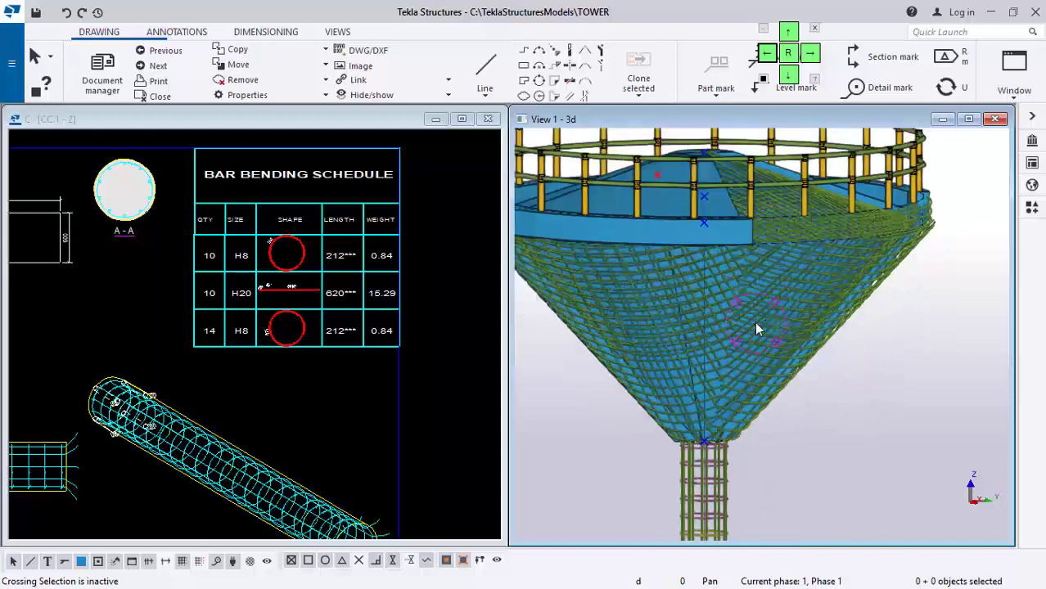
middle_click_drag(674, 351, 774, 358, "ctrl")
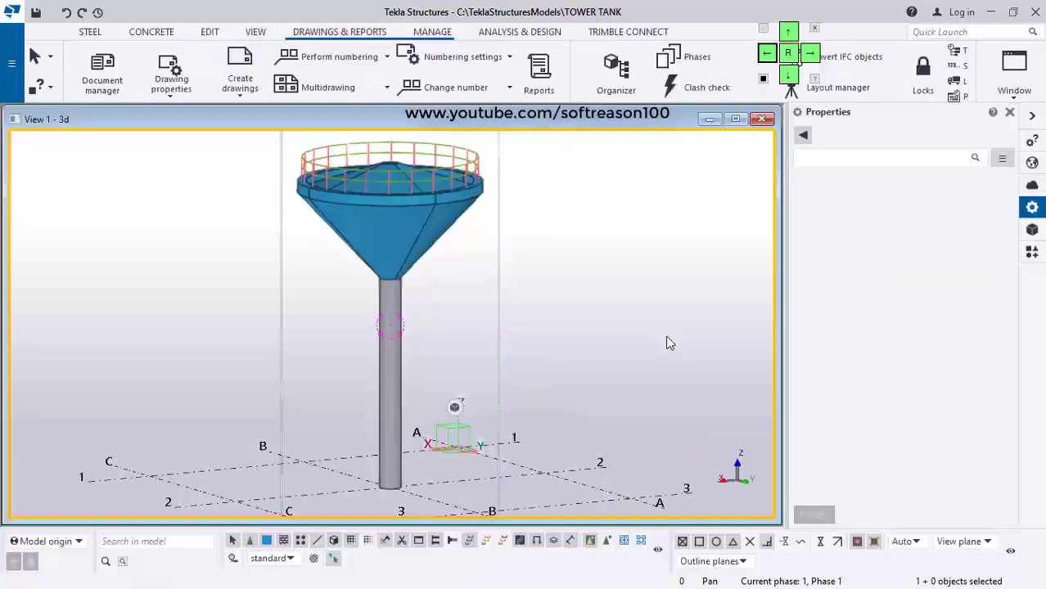
Look over the unreinforced tower tank model, from the railed conical tank down to the column base on the grid
scroll(656, 338, "up", 1)
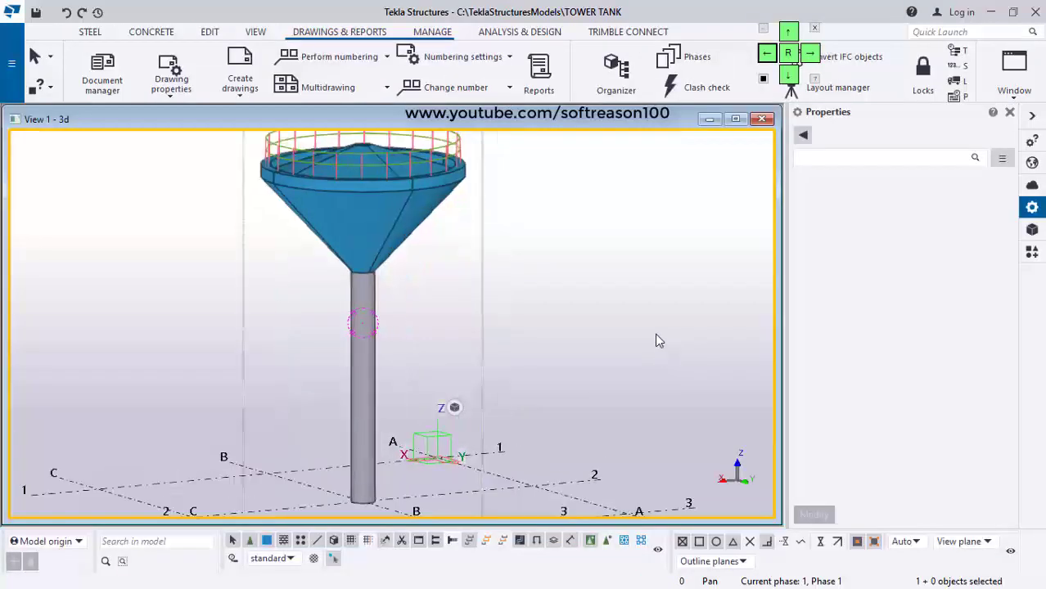
scroll(656, 338, "down", 2)
scroll(421, 238, "up", 2)
scroll(435, 250, "up", 2)
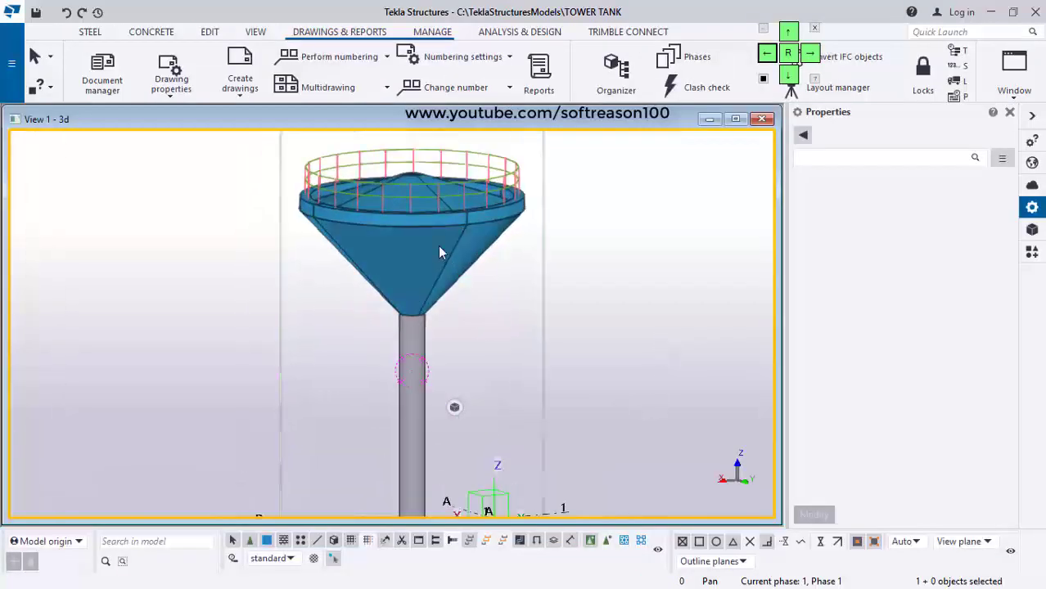
scroll(444, 263, "down", 5)
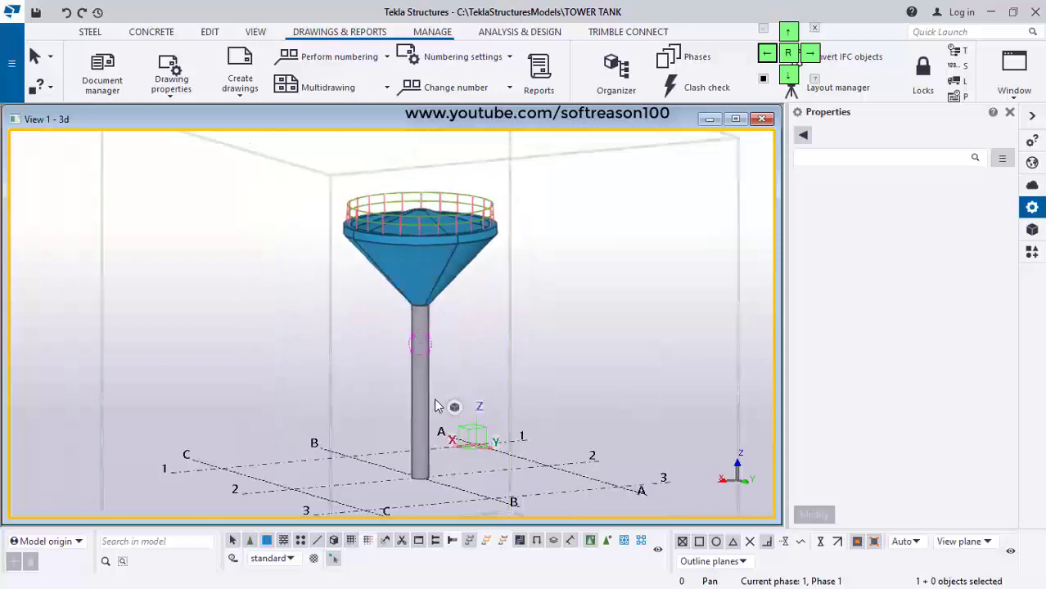
scroll(435, 407, "up", 2)
scroll(423, 340, "down", 3)
scroll(435, 473, "up", 3)
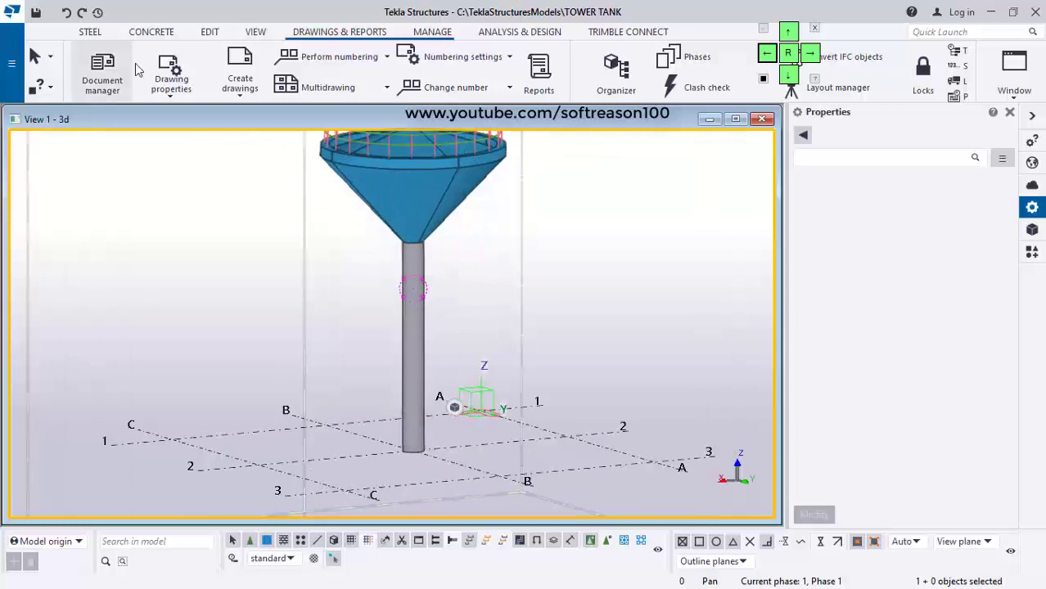
Create a 200 mm thick C30 concrete slab with corners at grid intersections C-3, A-3, A-1 and C-1
left_click(141, 37)
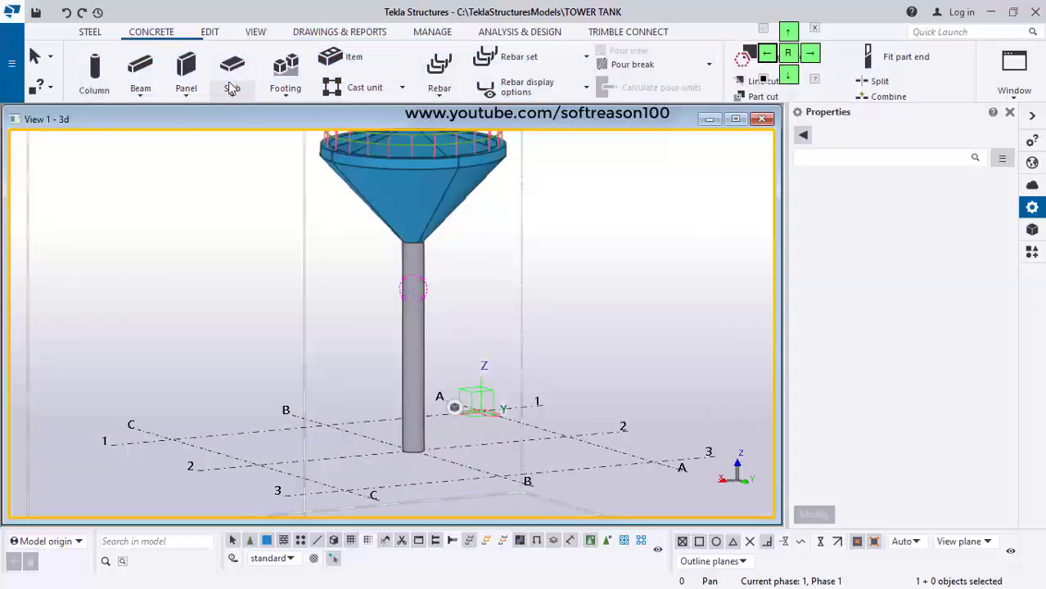
left_click(231, 78)
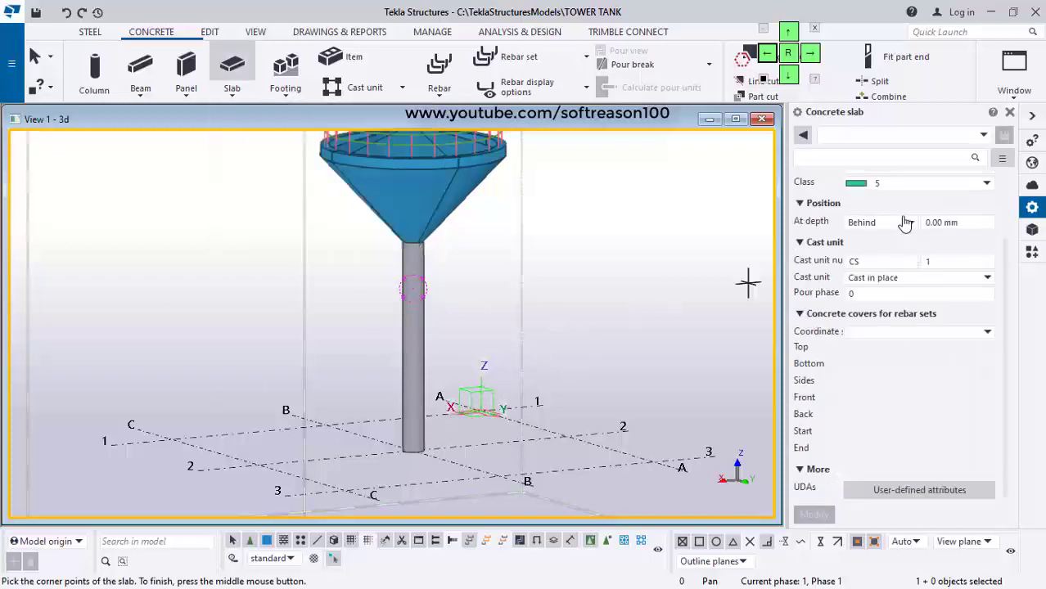
scroll(933, 223, "up", 3)
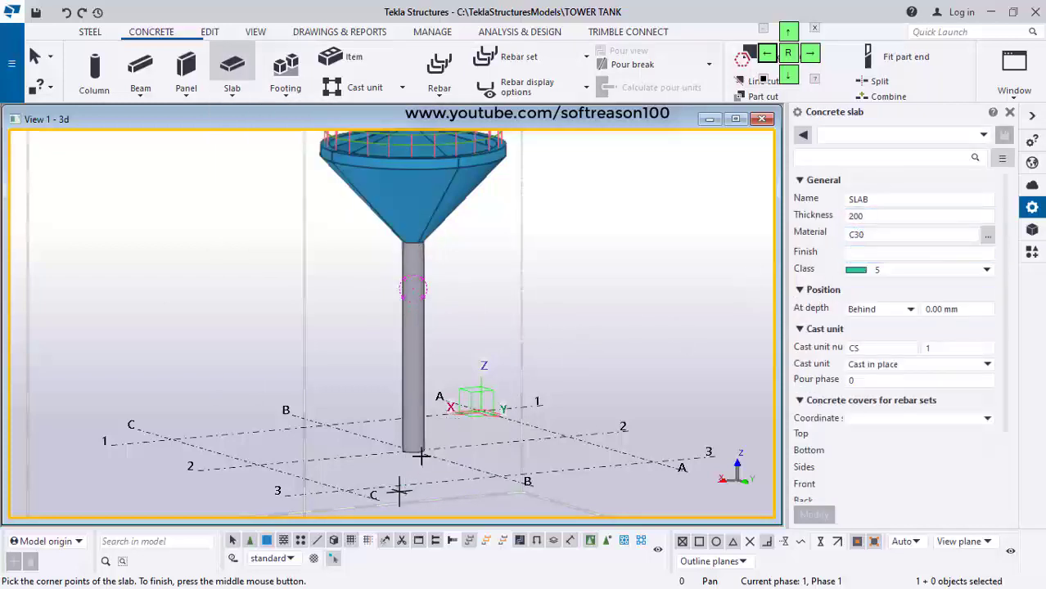
scroll(423, 449, "down", 5)
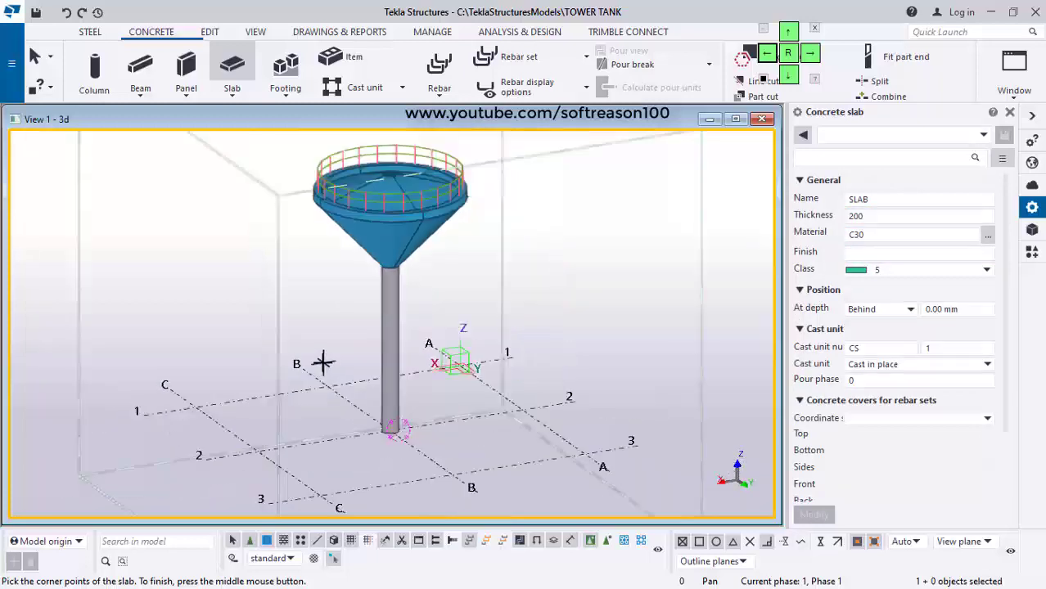
scroll(364, 432, "up", 2)
left_click(313, 476)
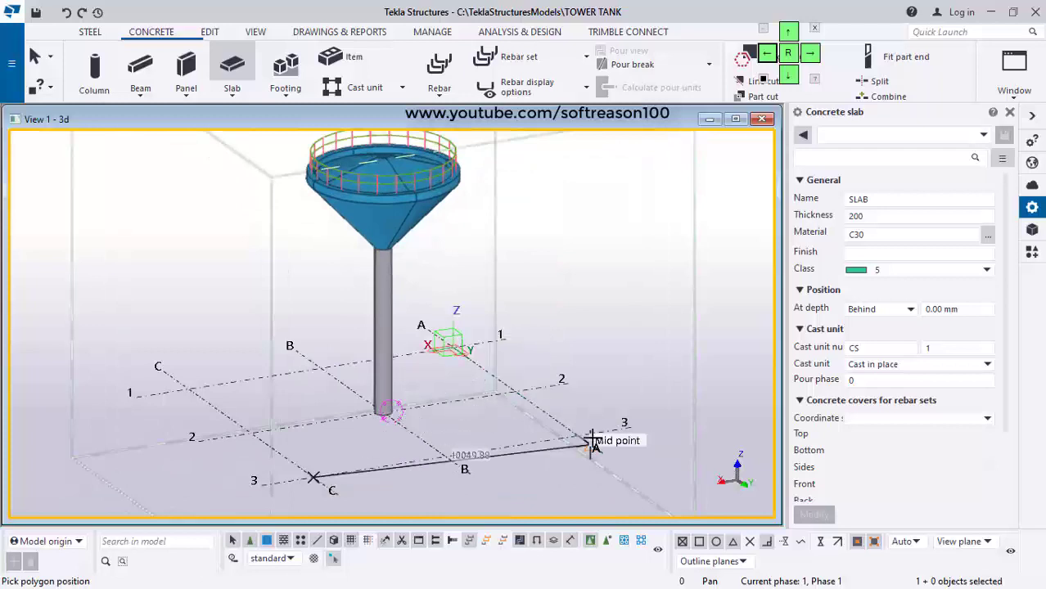
left_click(583, 436)
left_click(452, 347)
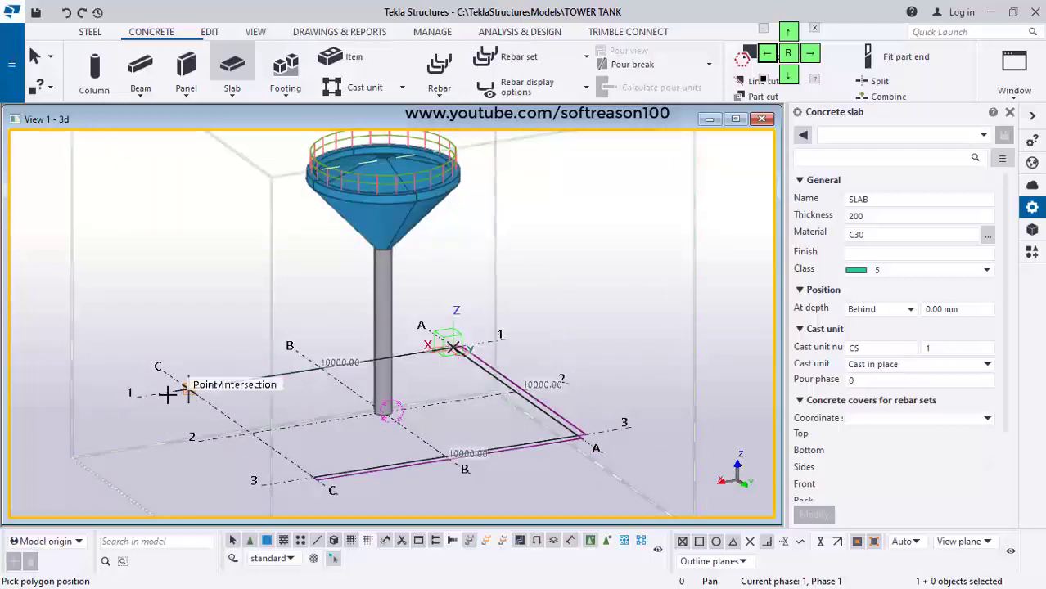
left_click(191, 393)
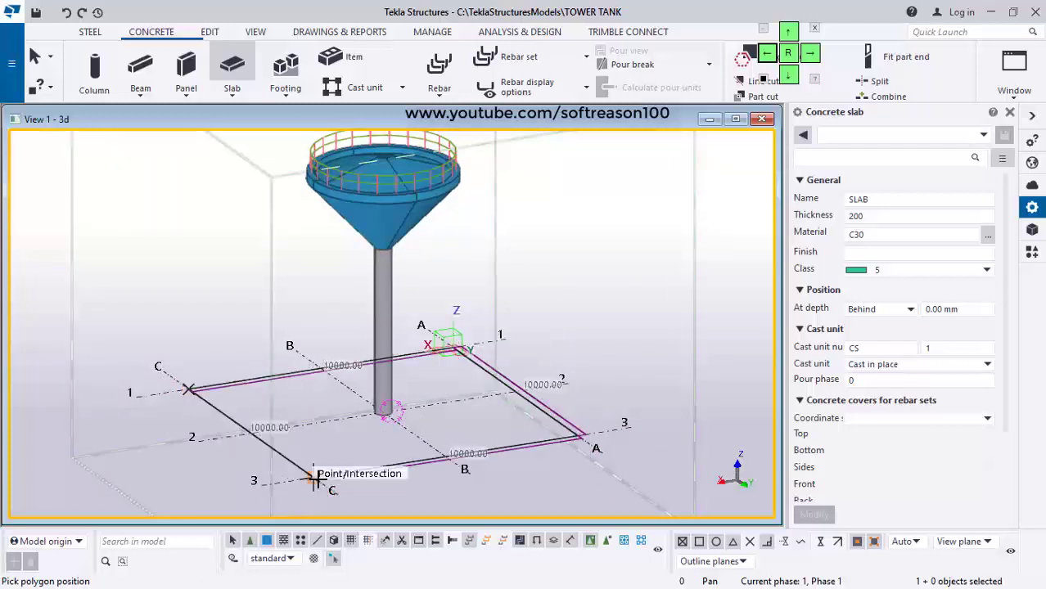
left_click(313, 479)
scroll(579, 477, "up", 3)
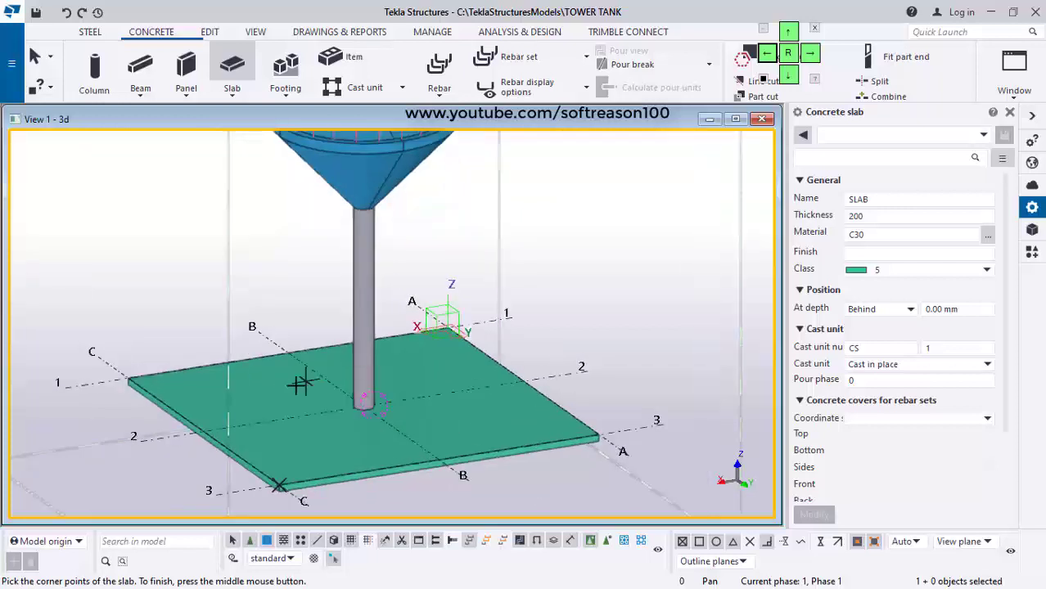
key("Escape")
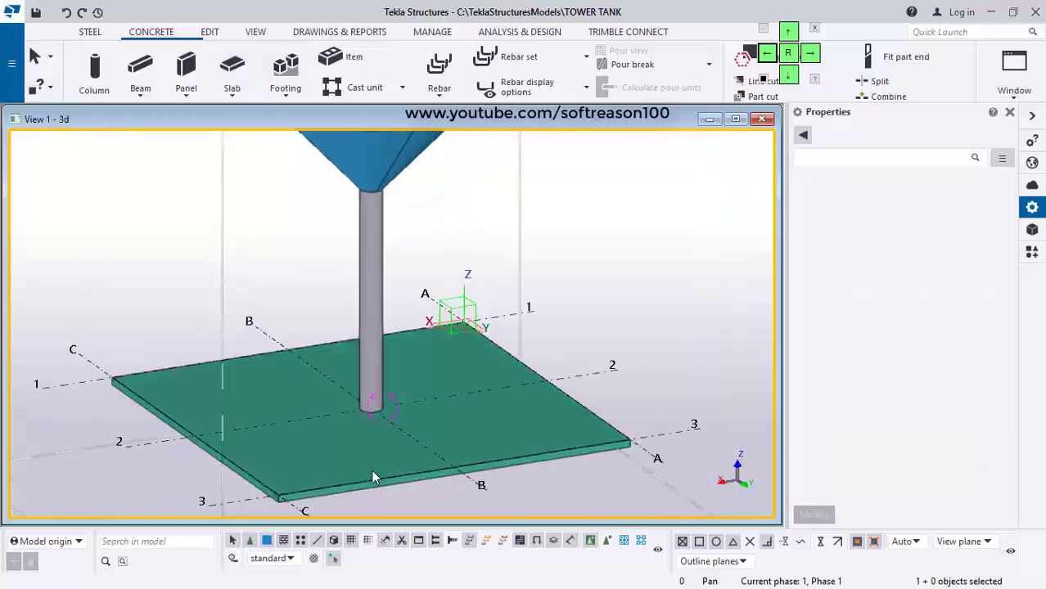
Change the base slab's class to 1 and apply the modification
left_click(384, 463)
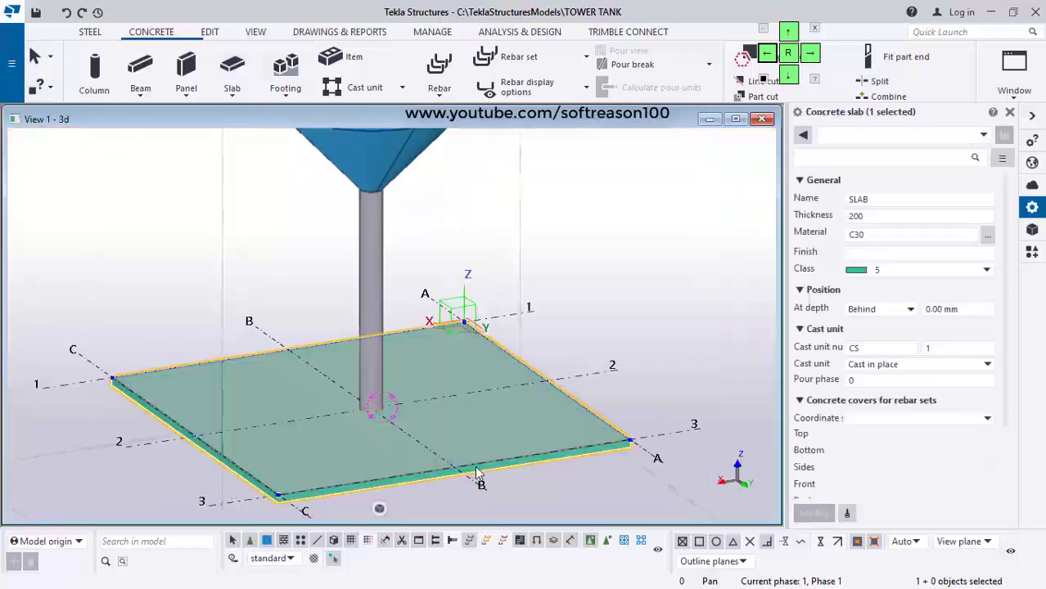
left_click(956, 270)
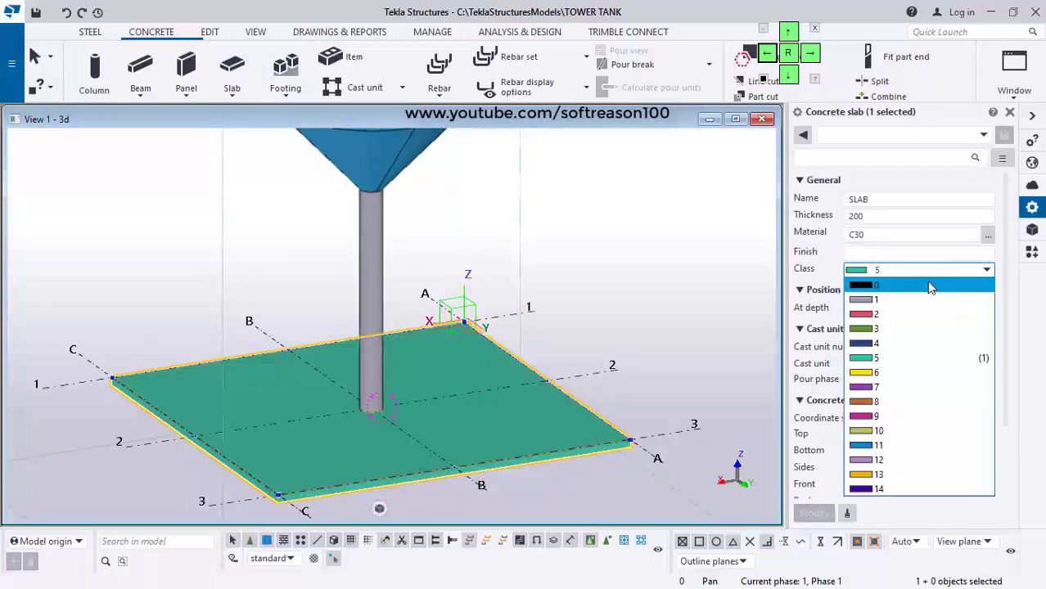
left_click(871, 301)
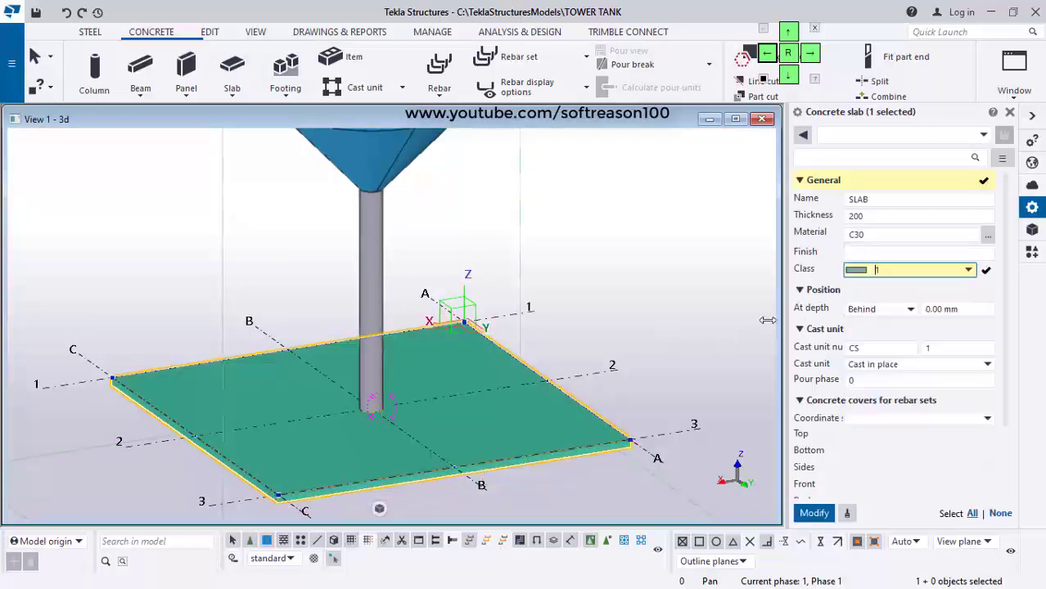
left_click(810, 513)
left_click(166, 288)
Review the whole tower standing on the base slab, including its column and tank
scroll(397, 487, "down", 1)
scroll(356, 262, "up", 2)
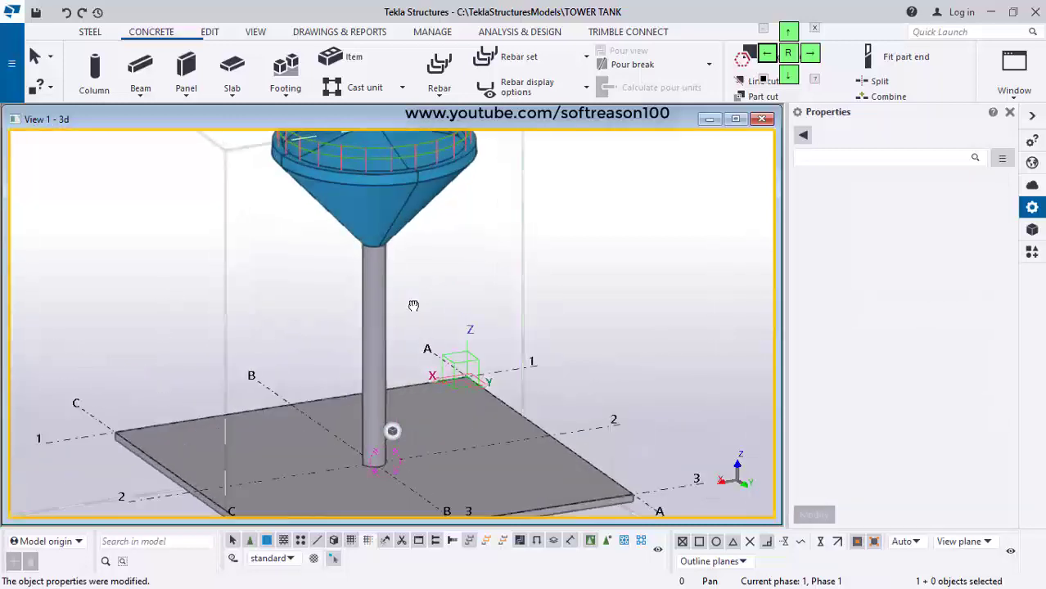
scroll(372, 400, "down", 3)
scroll(361, 336, "up", 2)
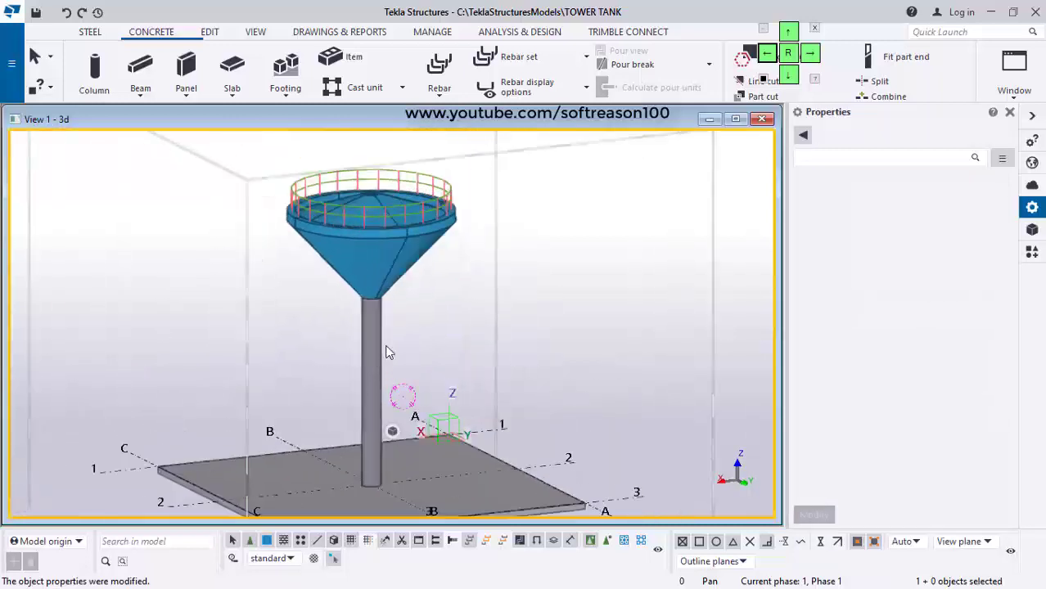
scroll(378, 347, "up", 1)
scroll(374, 351, "up", 2)
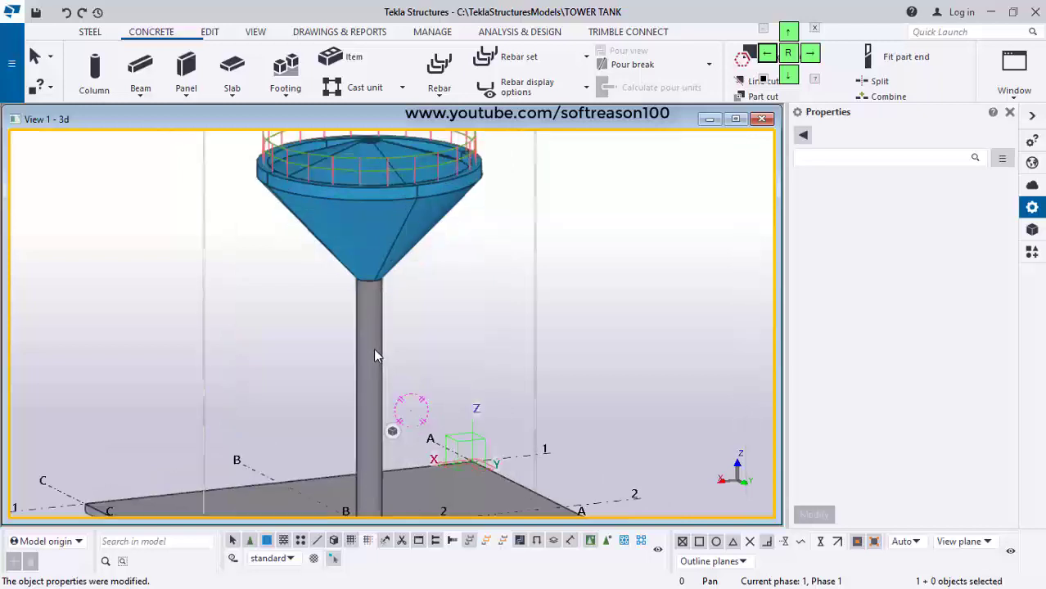
scroll(369, 304, "down", 1)
scroll(382, 198, "up", 2)
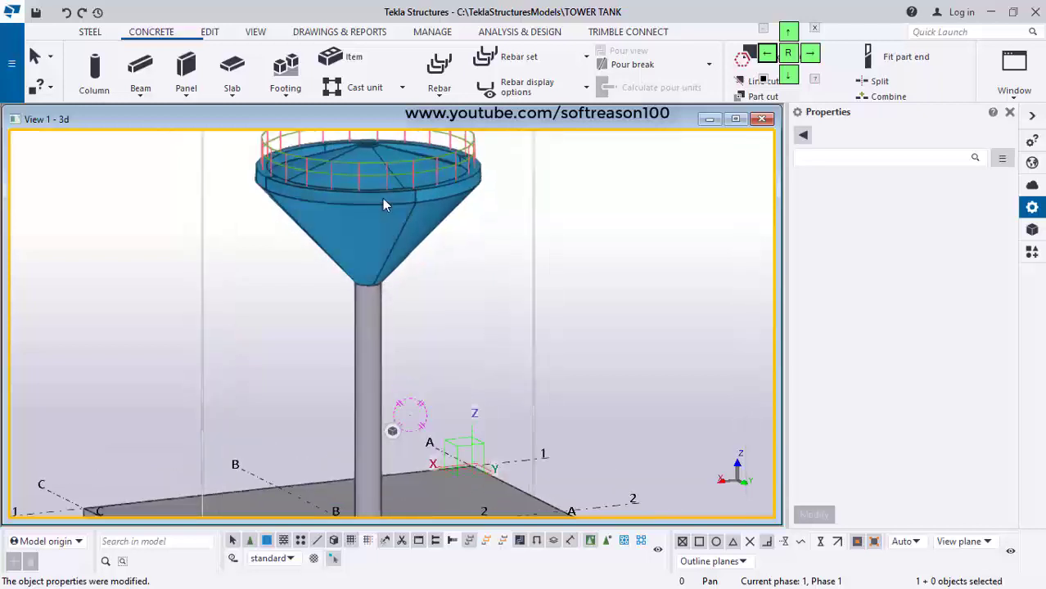
scroll(443, 356, "down", 3)
scroll(483, 292, "up", 3)
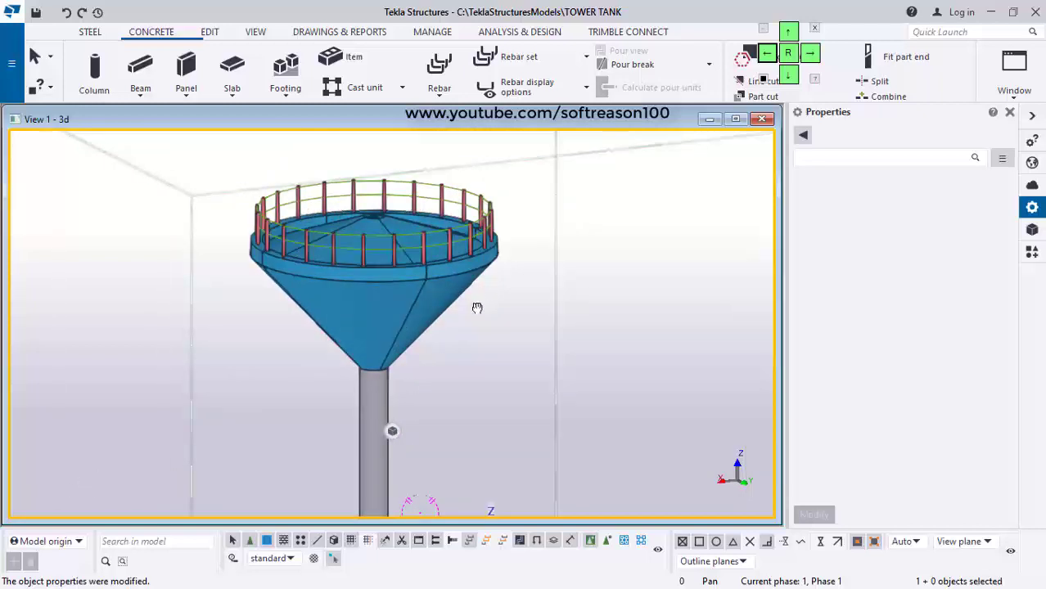
Inspect the conical tank, its roof and the surrounding railing from above and from the side
scroll(481, 303, "up", 3)
scroll(490, 280, "down", 3)
scroll(268, 402, "up", 2)
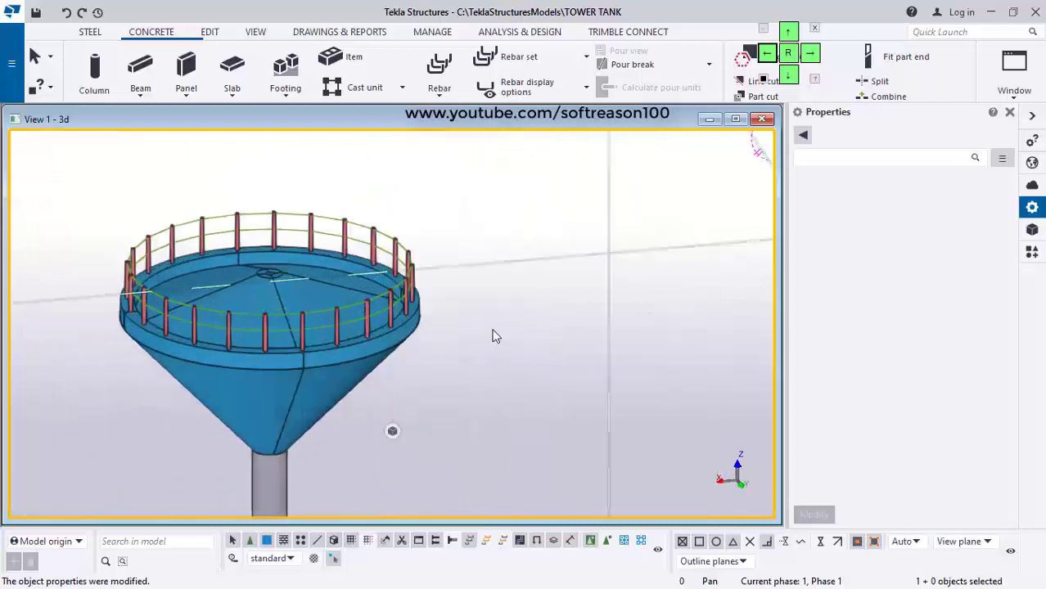
scroll(241, 376, "up", 2)
scroll(565, 285, "down", 3)
scroll(312, 401, "up", 2)
scroll(486, 336, "down", 1)
middle_click_drag(486, 337, 396, 315, "ctrl")
scroll(446, 304, "up", 1)
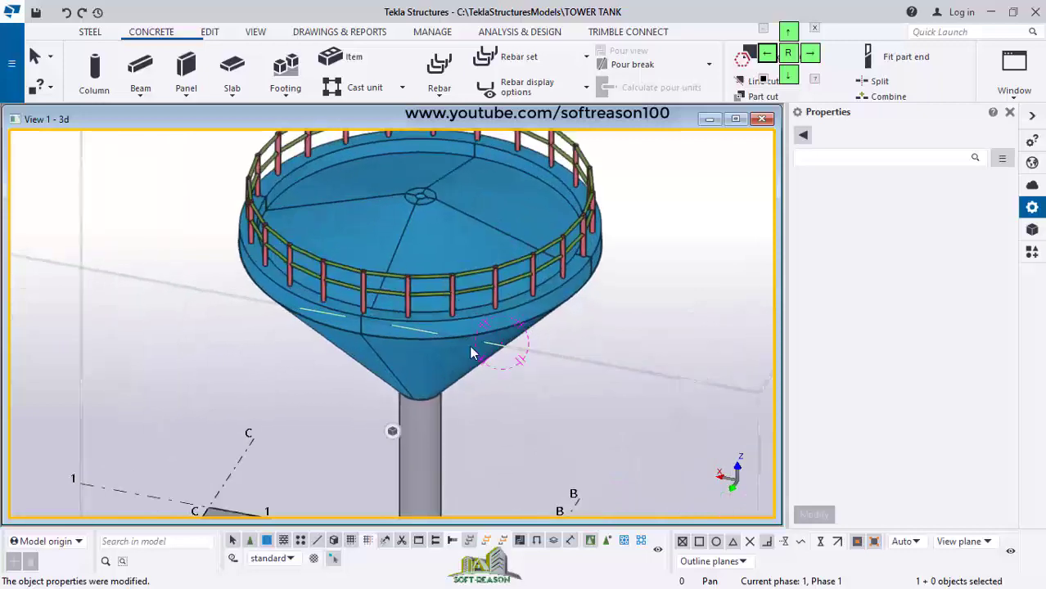
scroll(462, 335, "up", 1)
middle_click_drag(406, 366, 417, 296, "ctrl")
scroll(413, 334, "down", 1)
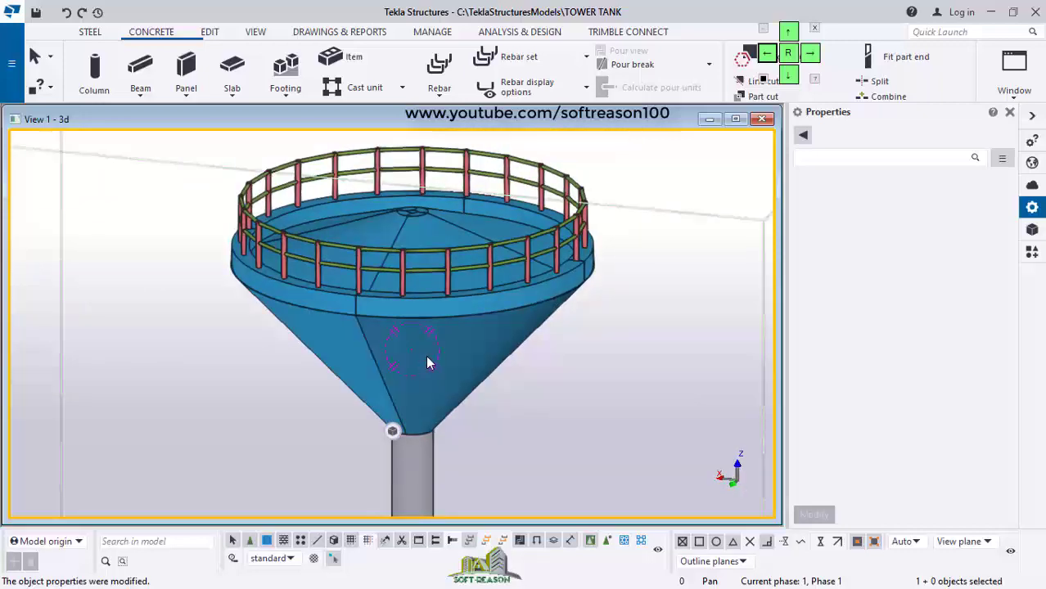
middle_click_drag(410, 382, 421, 339, "ctrl")
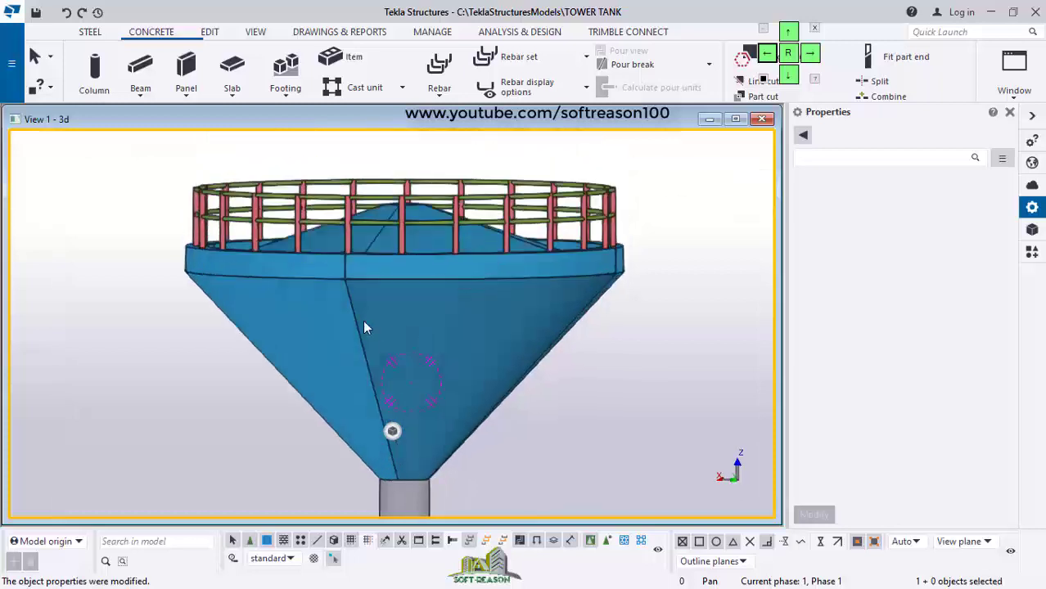
Hide the railing posts and upper rails along the middle of the tank's rim, plus the adjoining lower rails at both ends
left_click_drag(692, 150, 158, 208)
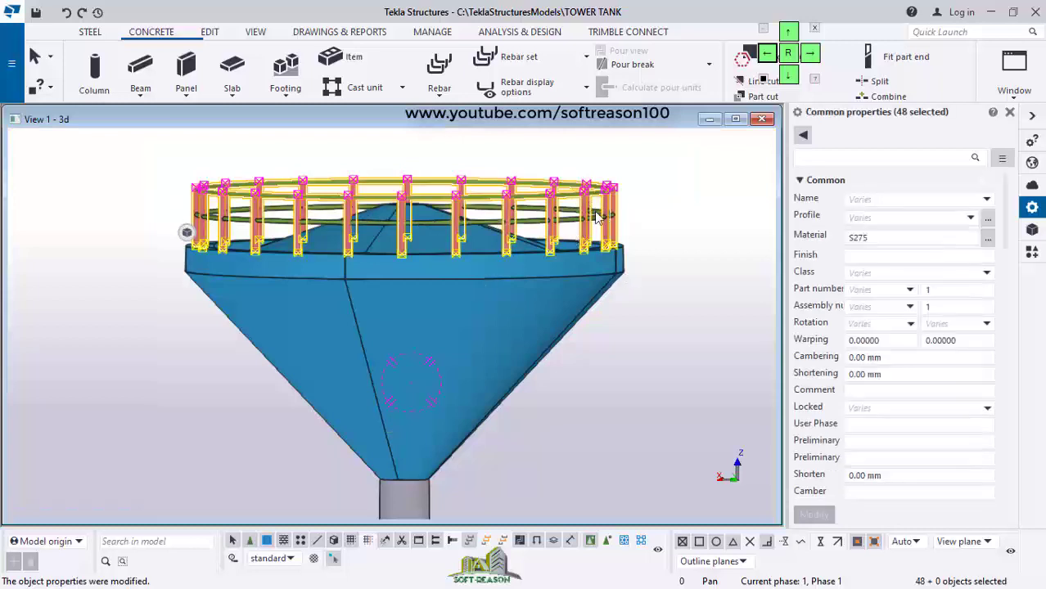
scroll(638, 189, "up", 3)
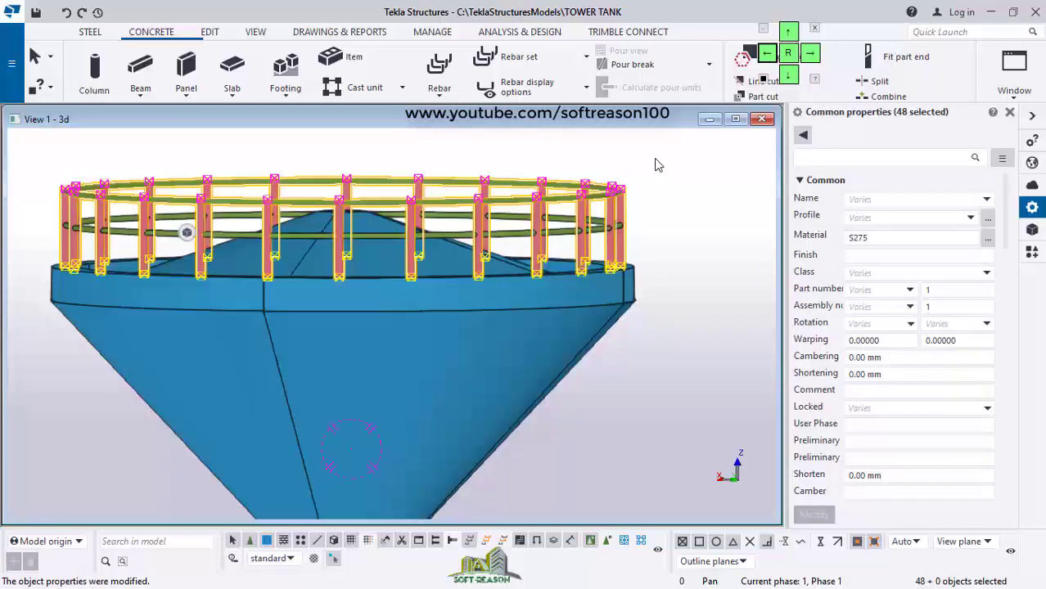
left_click_drag(509, 247, 507, 250, "ctrl")
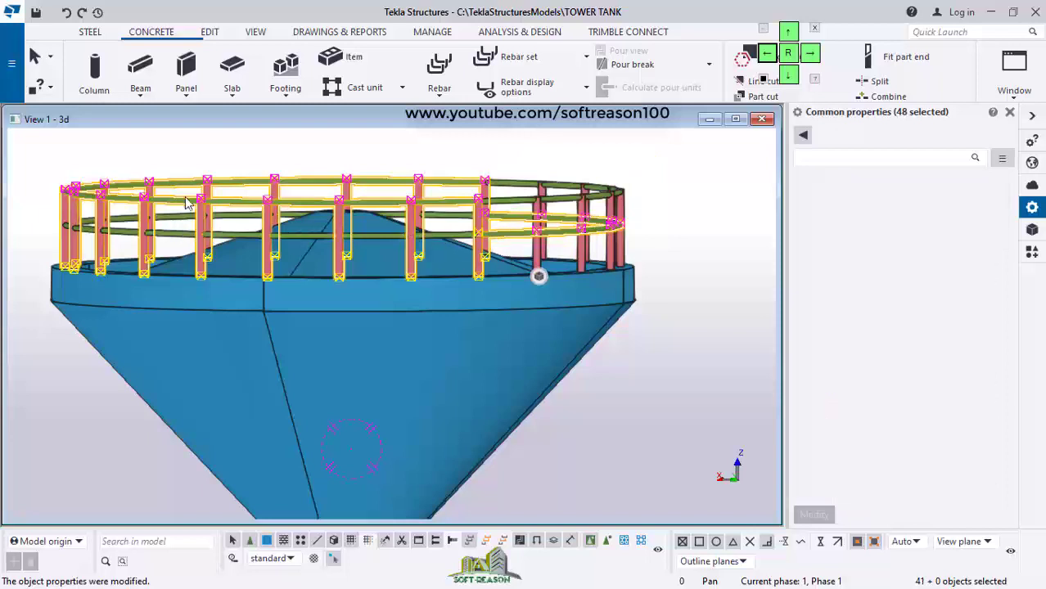
left_click_drag(204, 149, 54, 248, "ctrl")
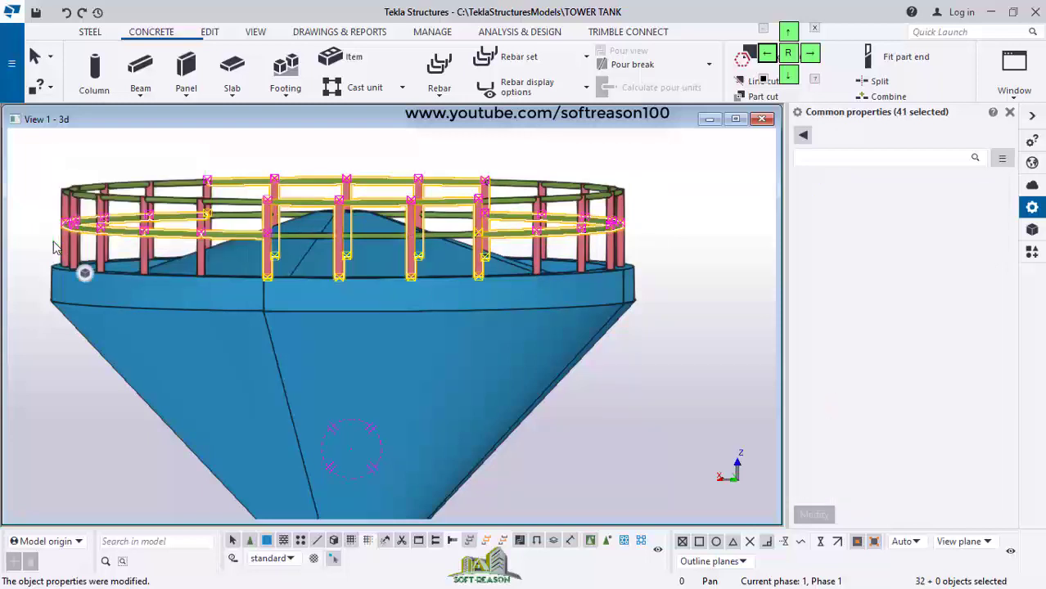
left_click_drag(32, 153, 241, 246)
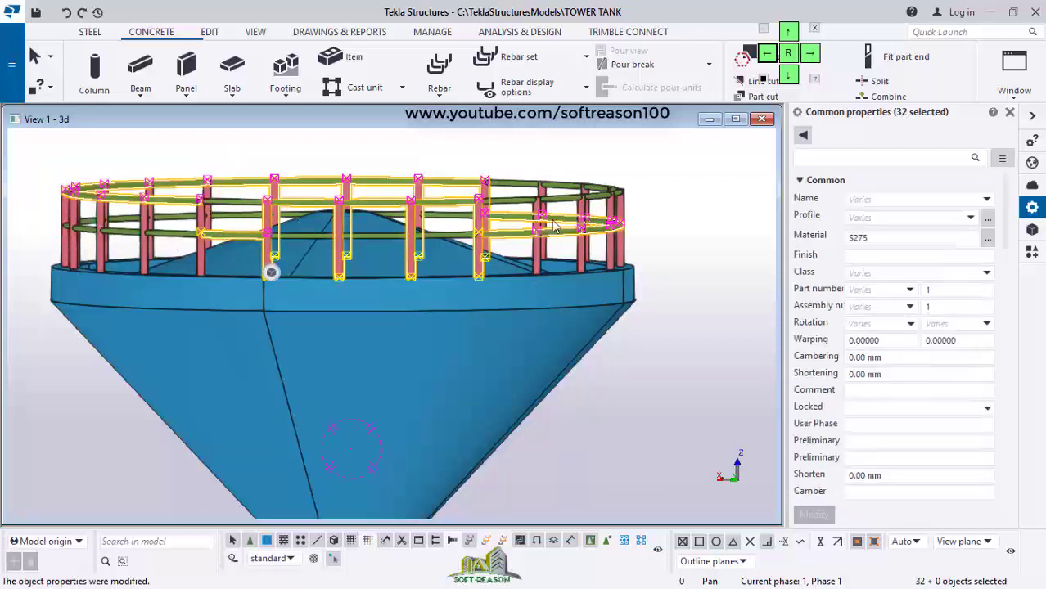
scroll(588, 219, "down", 3)
right_click(629, 186)
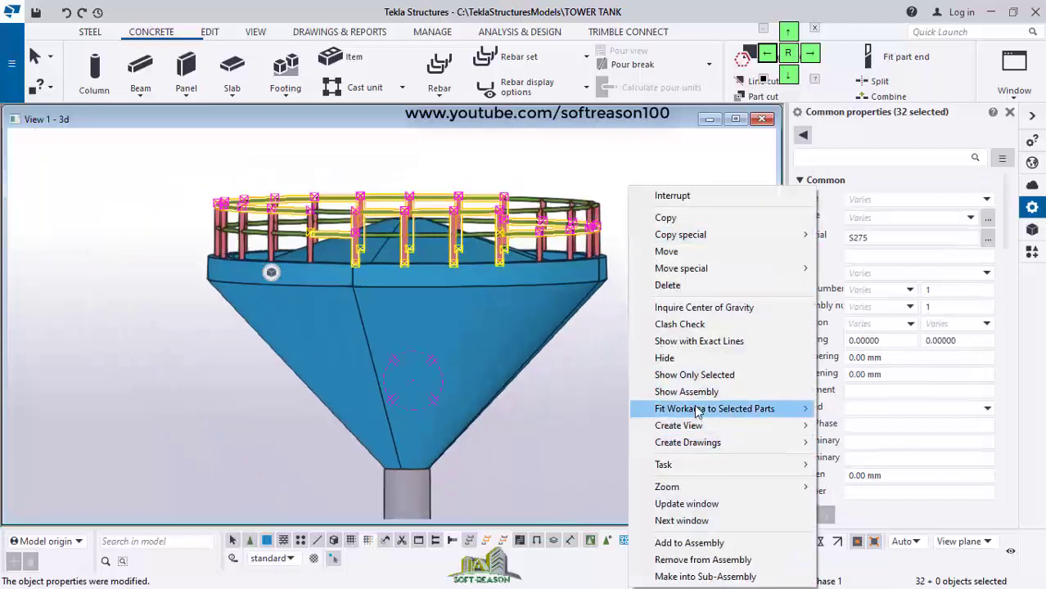
left_click(671, 357)
Hide the railing posts and rails at the end of the tank opposite the X axis direction
scroll(570, 328, "up", 3)
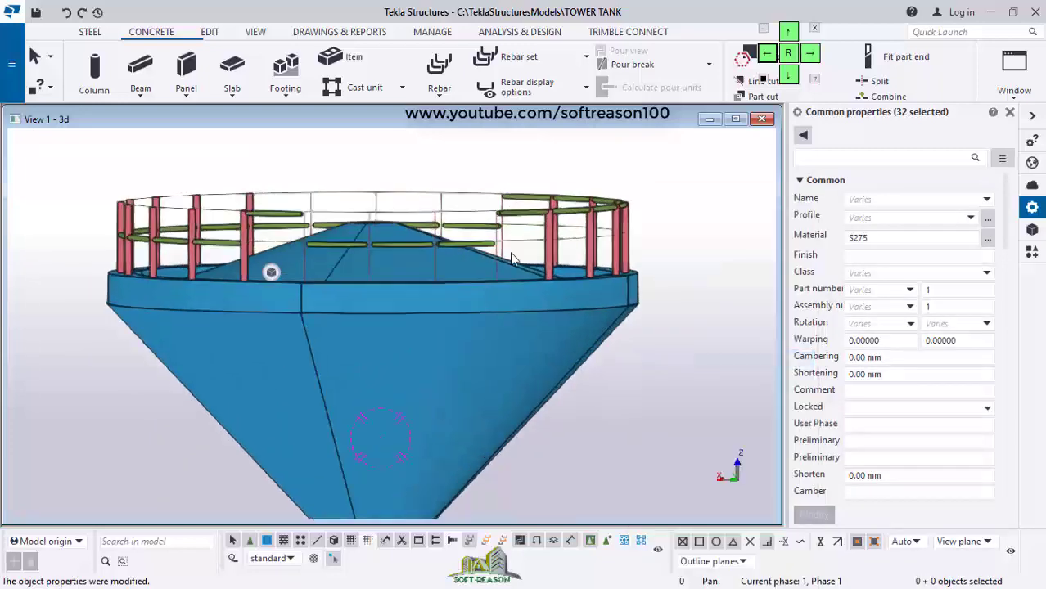
left_click_drag(522, 252, 522, 252)
right_click(652, 154)
left_click(685, 325)
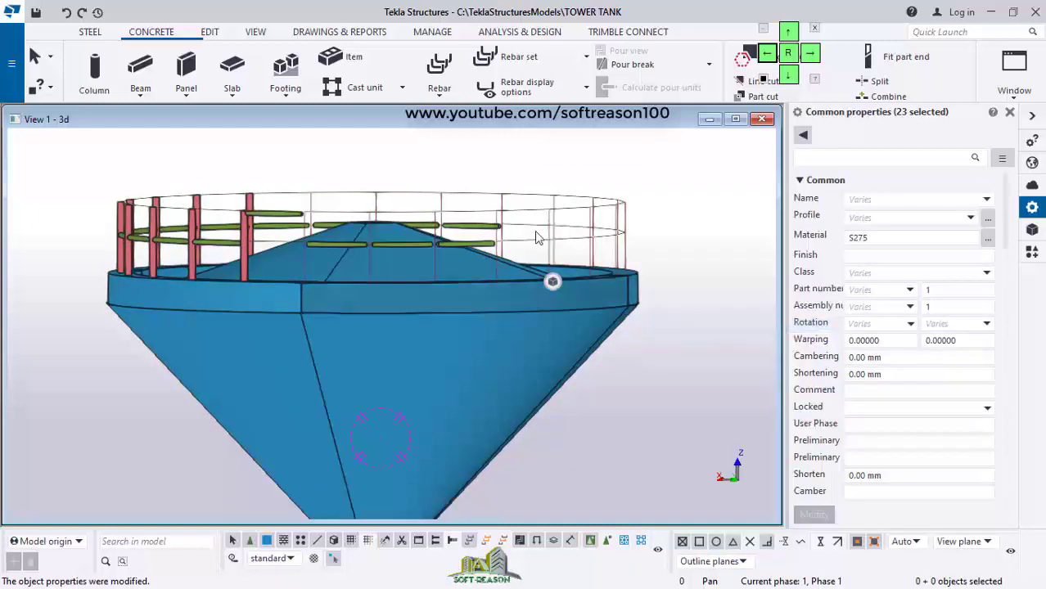
Hide the six leftover middle rails together with the remaining posts and rails on the X axis side of the tank
scroll(470, 246, "up", 2)
left_click(455, 233)
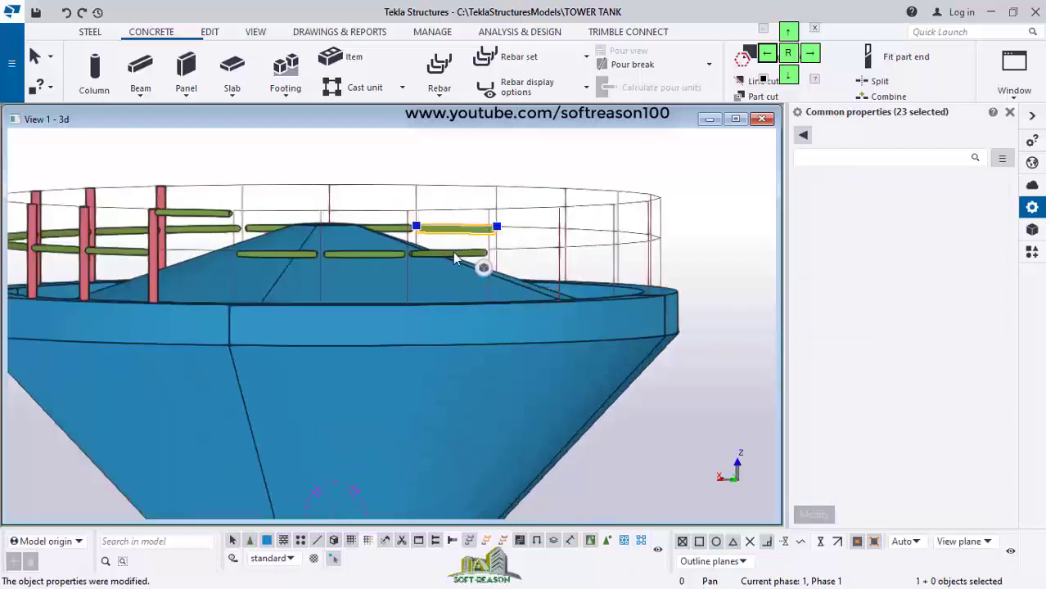
left_click(475, 252, "ctrl")
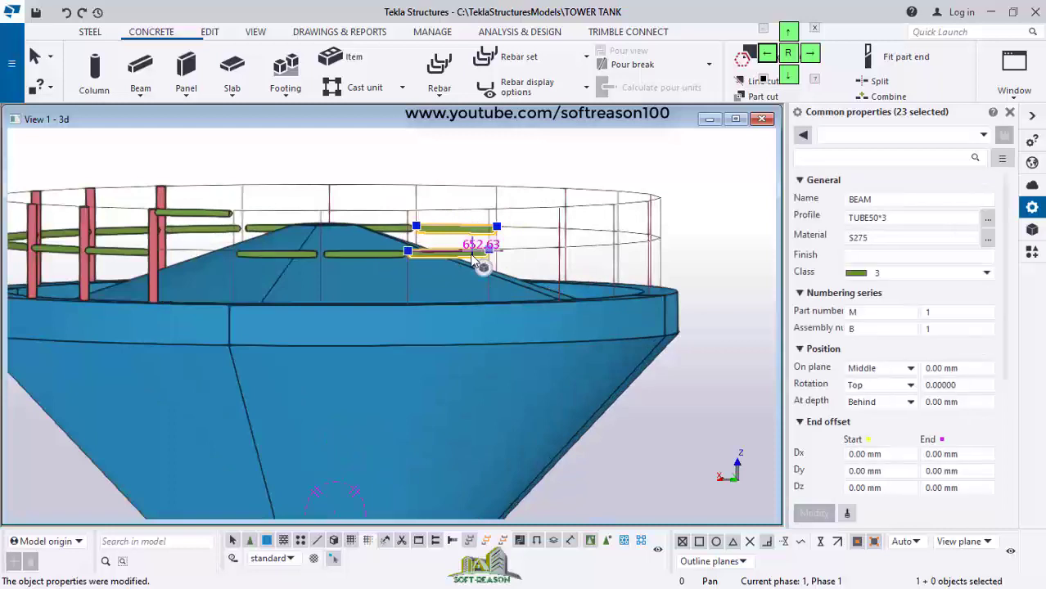
left_click(354, 256, "ctrl")
left_click(372, 227, "ctrl")
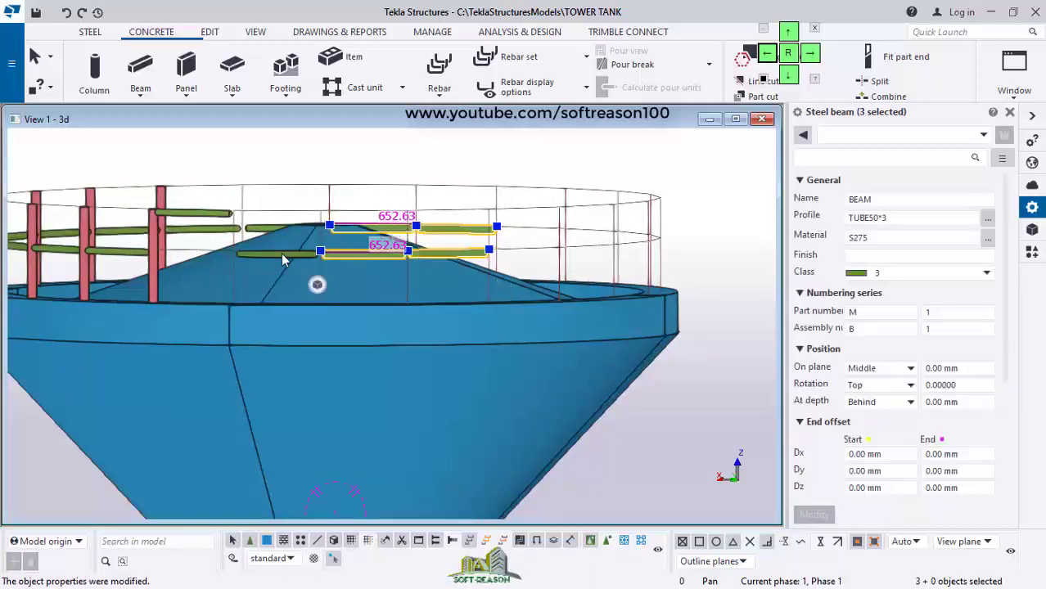
left_click(270, 253, "ctrl")
left_click(278, 229, "ctrl")
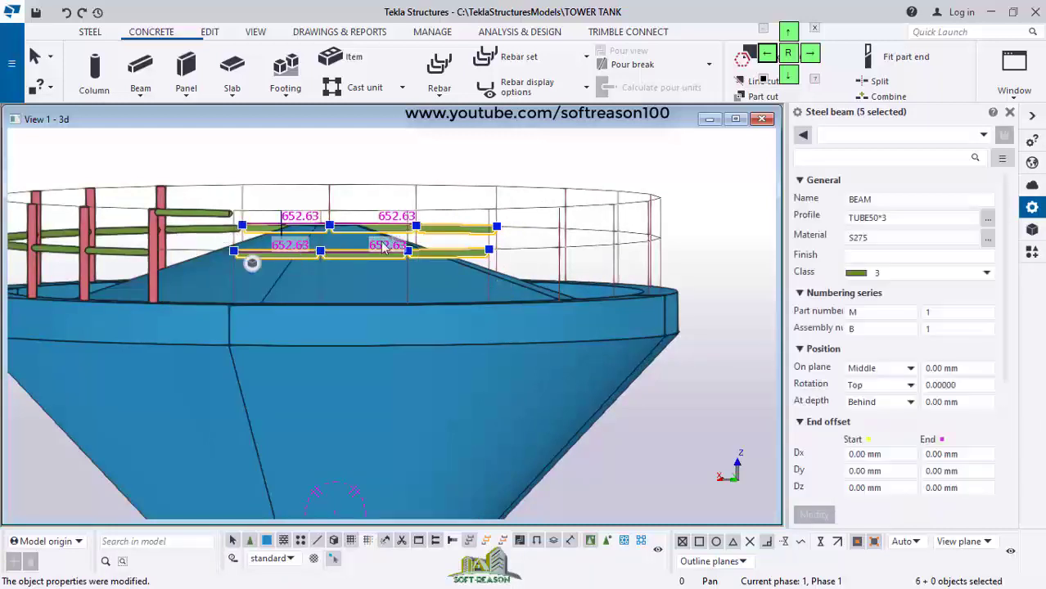
scroll(256, 284, "down", 2)
scroll(181, 232, "up", 1)
left_click_drag(241, 158, 22, 256, "ctrl")
right_click(358, 172)
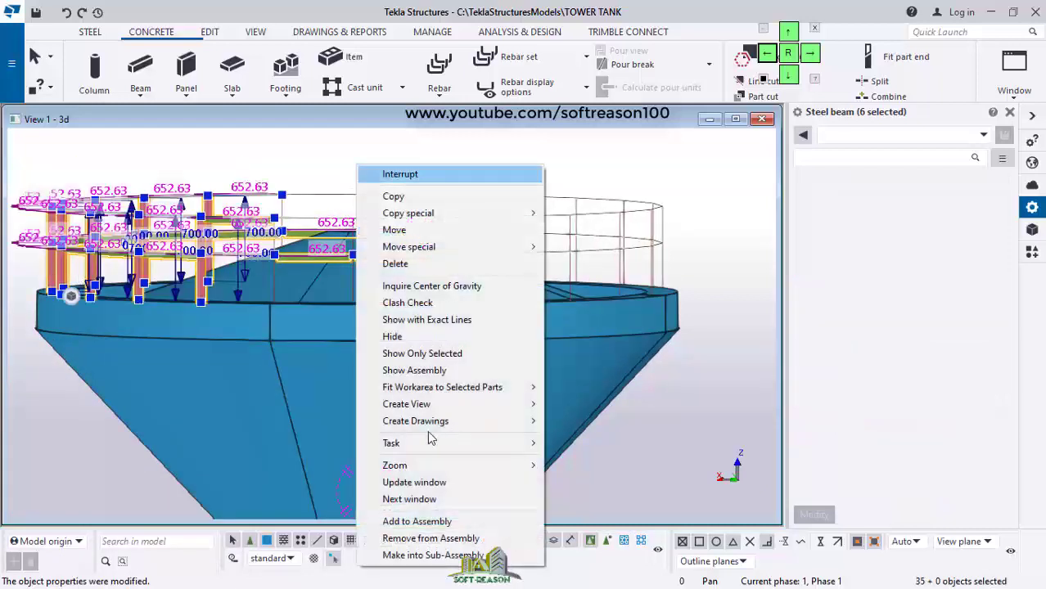
left_click(393, 337)
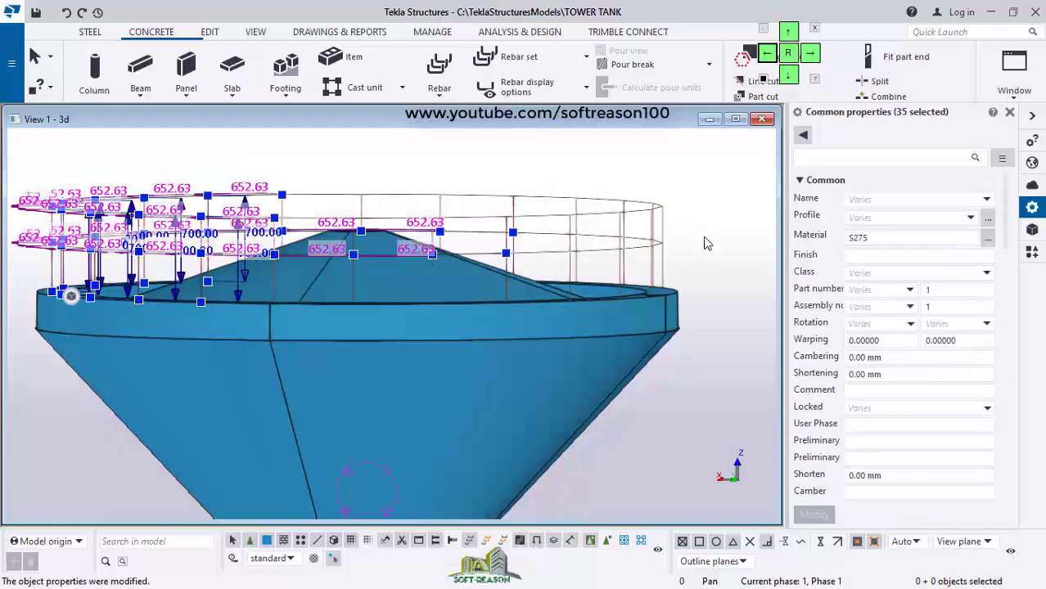
Delete the front 200 mm thick lofted slab segment of the tank's conical wall
left_click(392, 265)
scroll(504, 311, "down", 2)
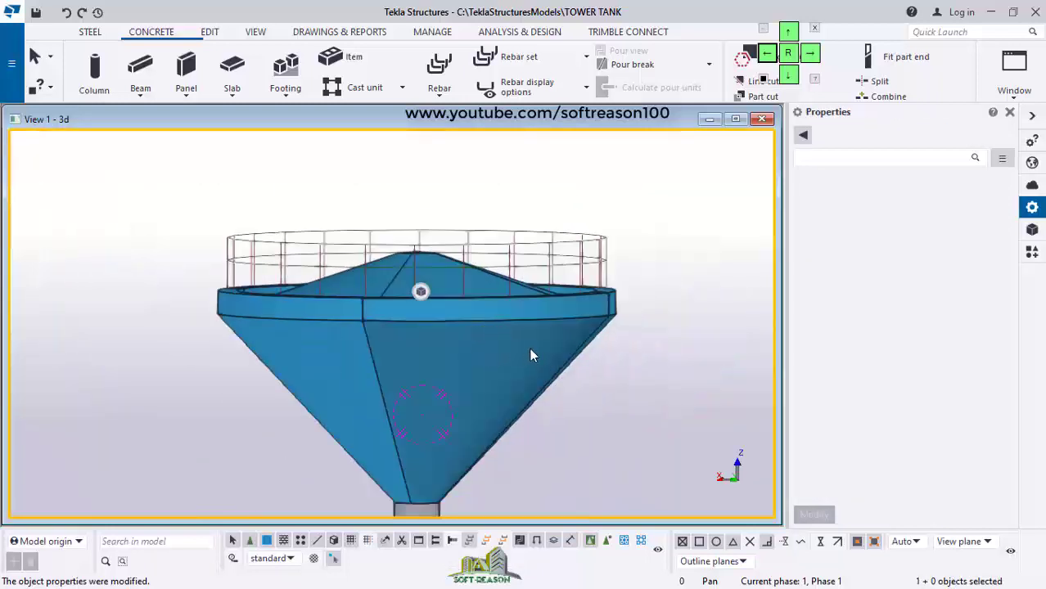
left_click(523, 308)
scroll(468, 336, "up", 3)
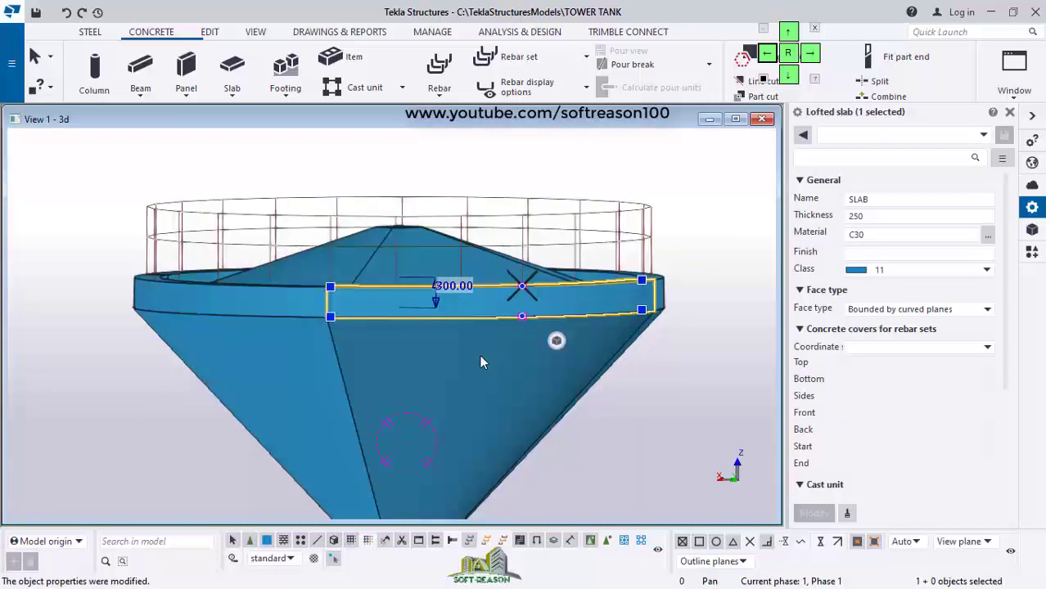
left_click(468, 358, "ctrl")
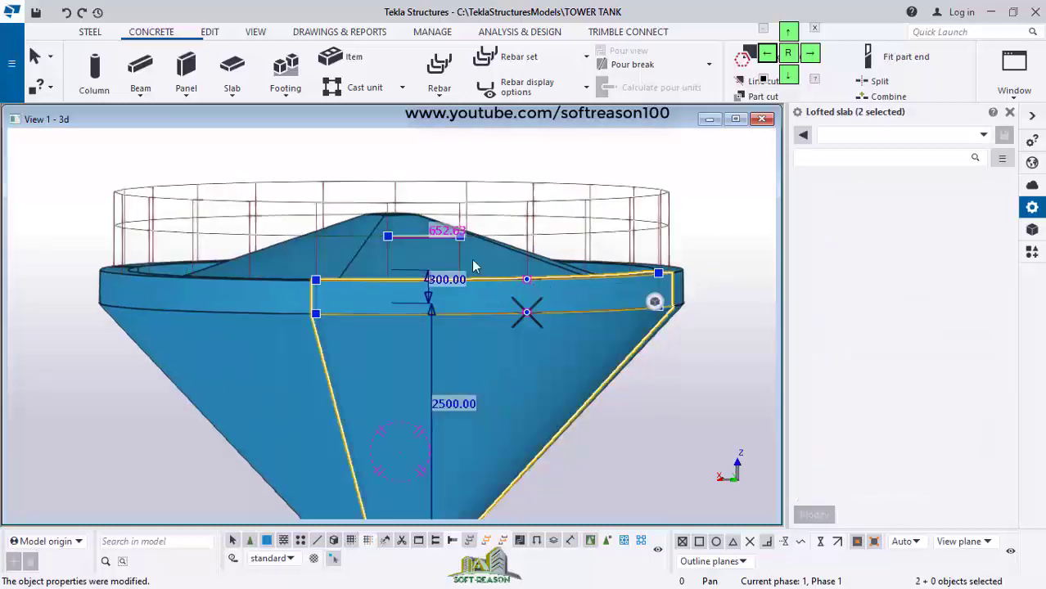
left_click(517, 342)
right_click(510, 335)
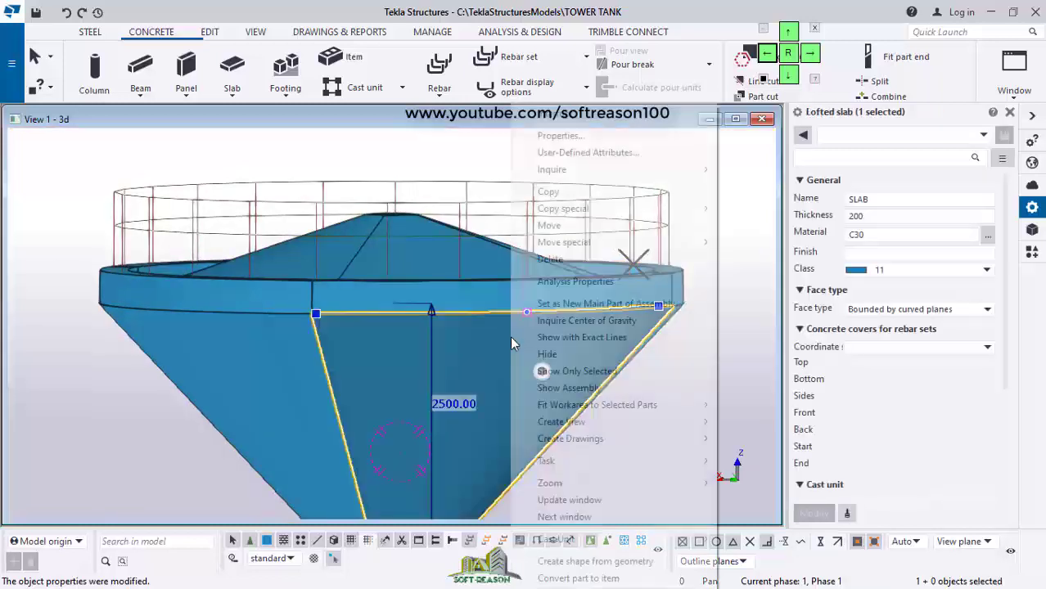
left_click(556, 258)
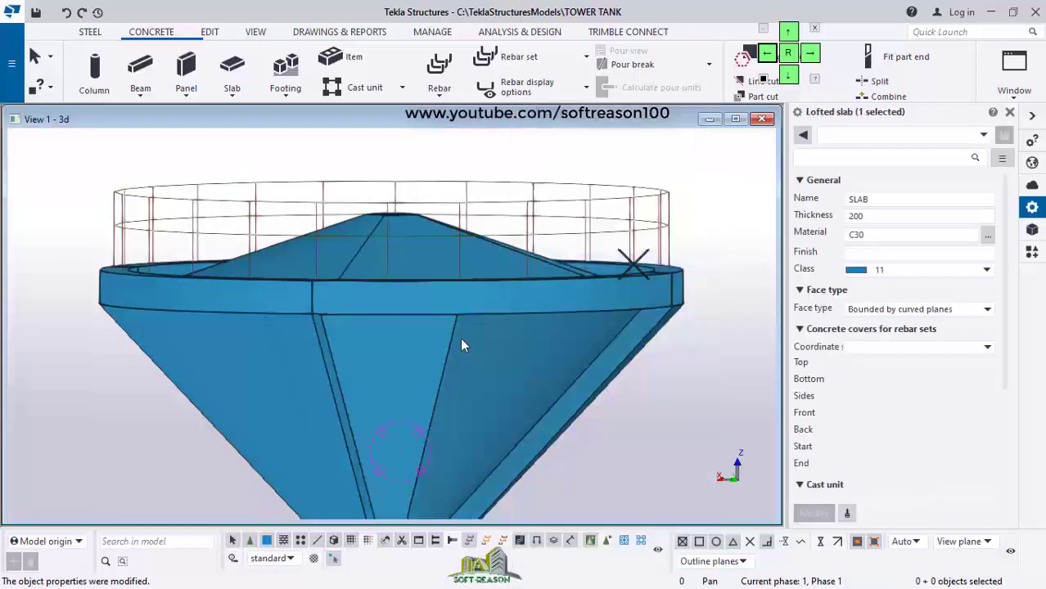
Delete the front 250 mm thick lofted slab segment of the tank's upper rim
left_click(518, 304)
right_click(517, 315)
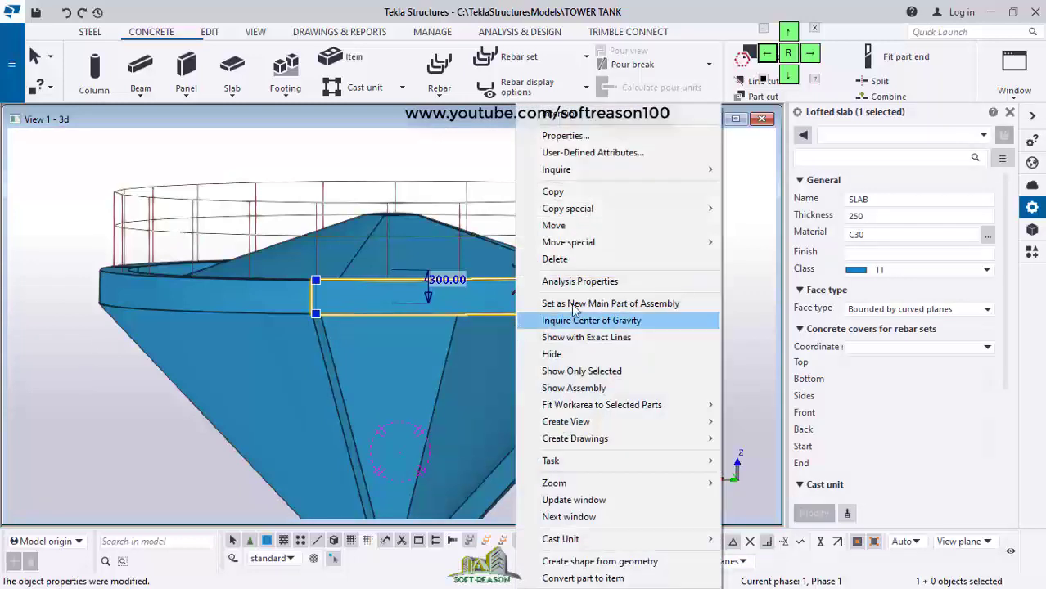
left_click(554, 258)
Delete the front 50 mm thick lofted slab segment of the tank's roof
scroll(409, 321, "down", 3)
middle_click_drag(438, 323, 392, 413, "ctrl")
scroll(390, 418, "up", 2)
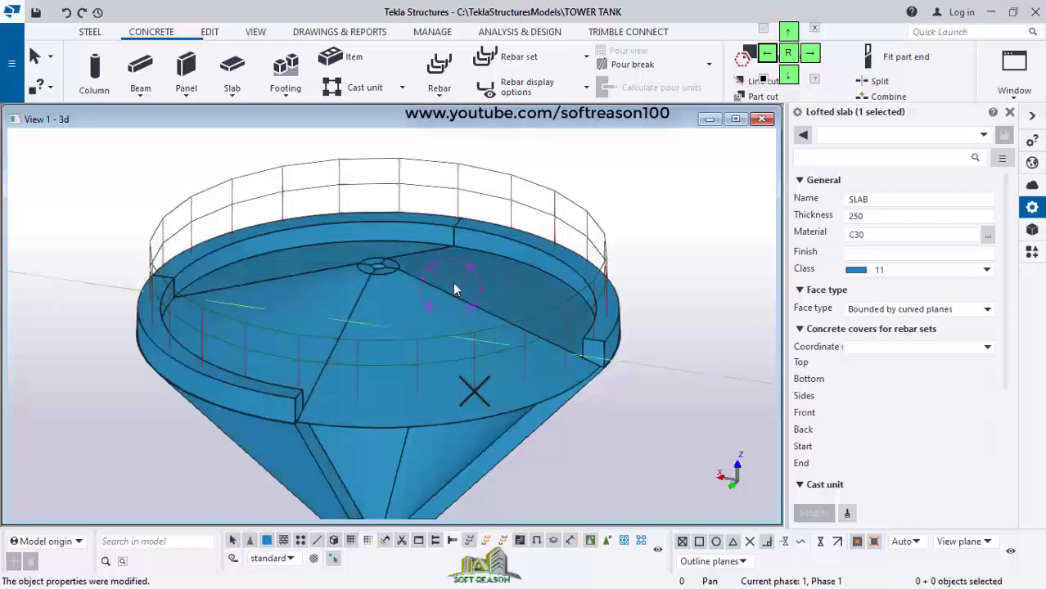
left_click(402, 289)
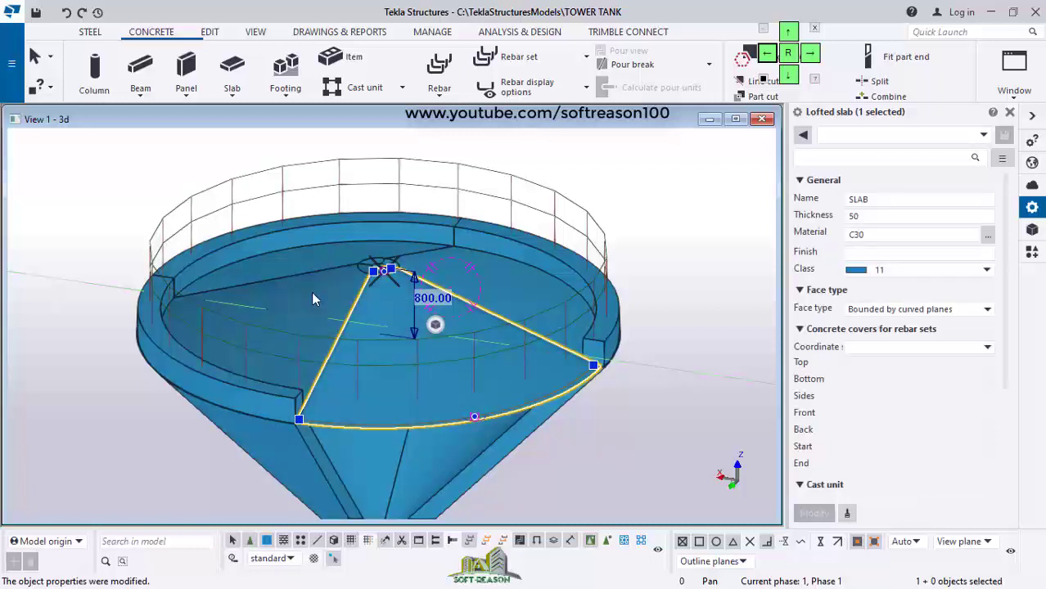
scroll(399, 292, "down", 2)
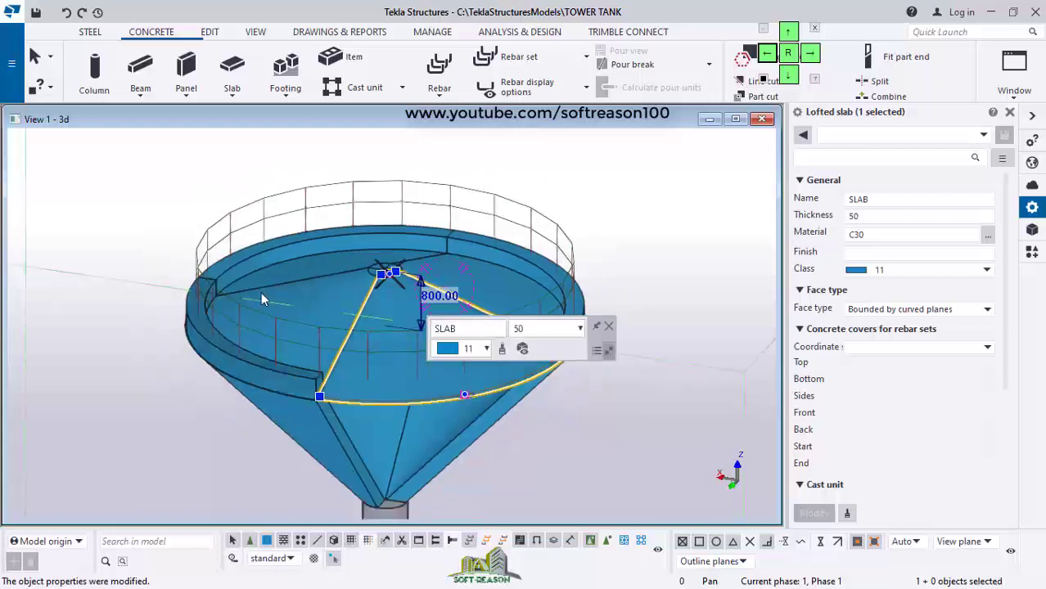
right_click(399, 291)
left_click(442, 259)
Delete two more quarters of the tank, removing their rim, roof and conical wall segments so one quarter remains
middle_click_drag(539, 424, 581, 342, "ctrl")
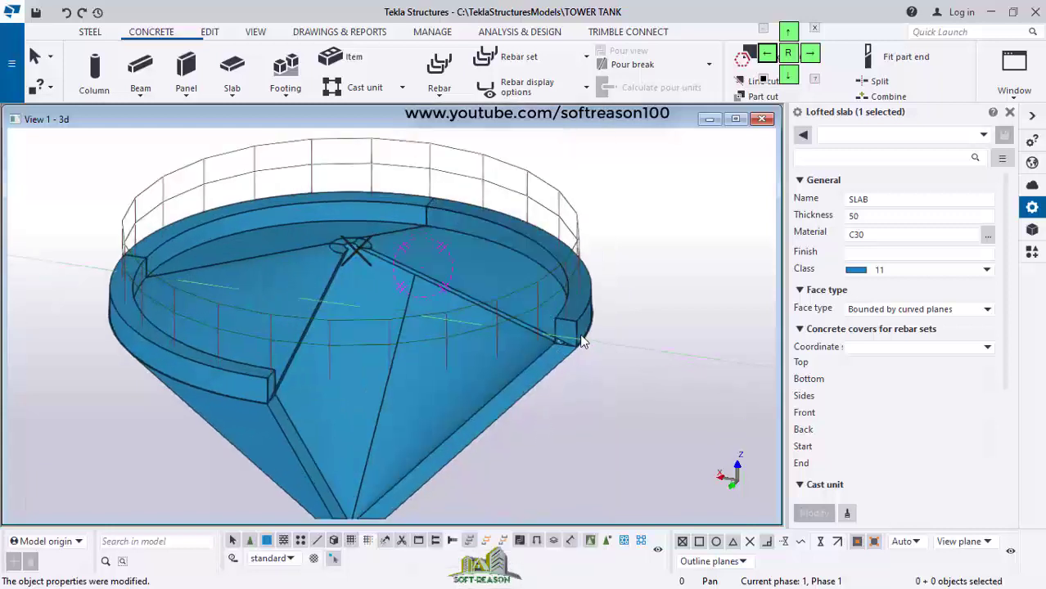
left_click(578, 331)
left_click(513, 391, "ctrl")
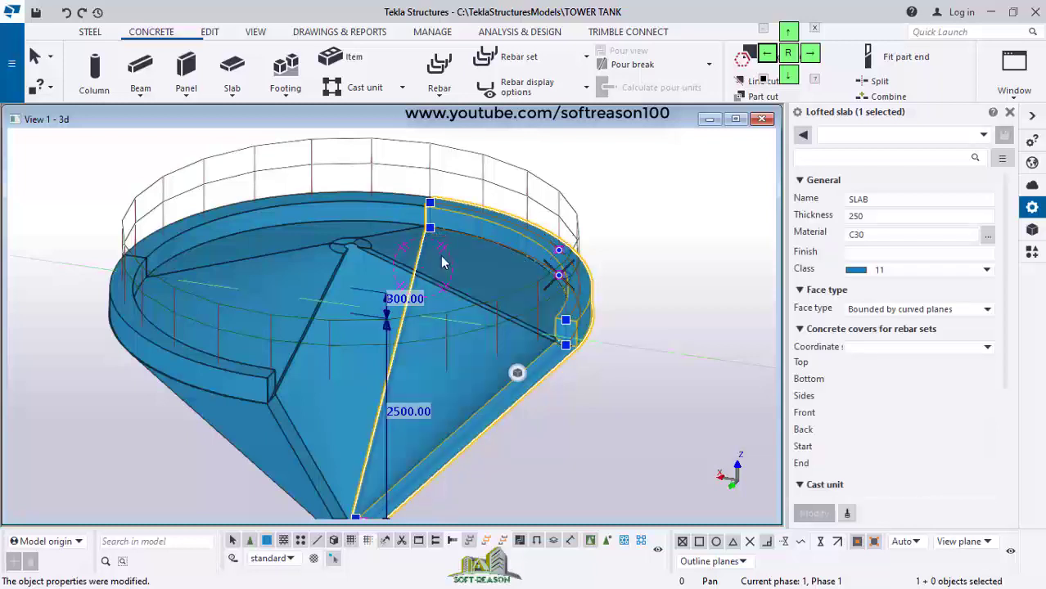
left_click(446, 256, "ctrl")
left_click(280, 214, "ctrl")
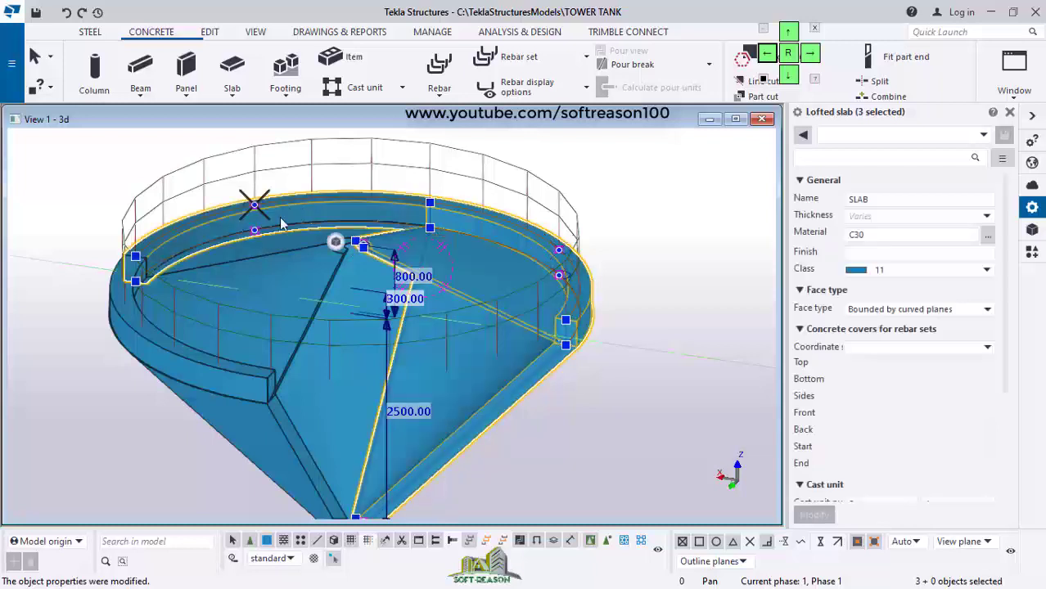
left_click(296, 242, "ctrl")
left_click(347, 364, "ctrl")
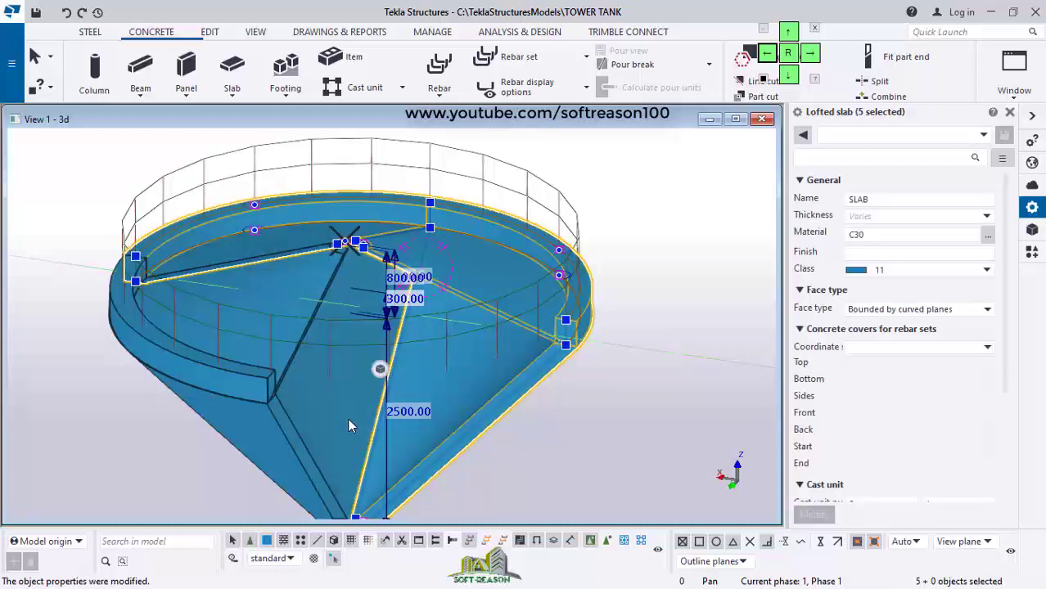
left_click(347, 417, "ctrl")
right_click(346, 399)
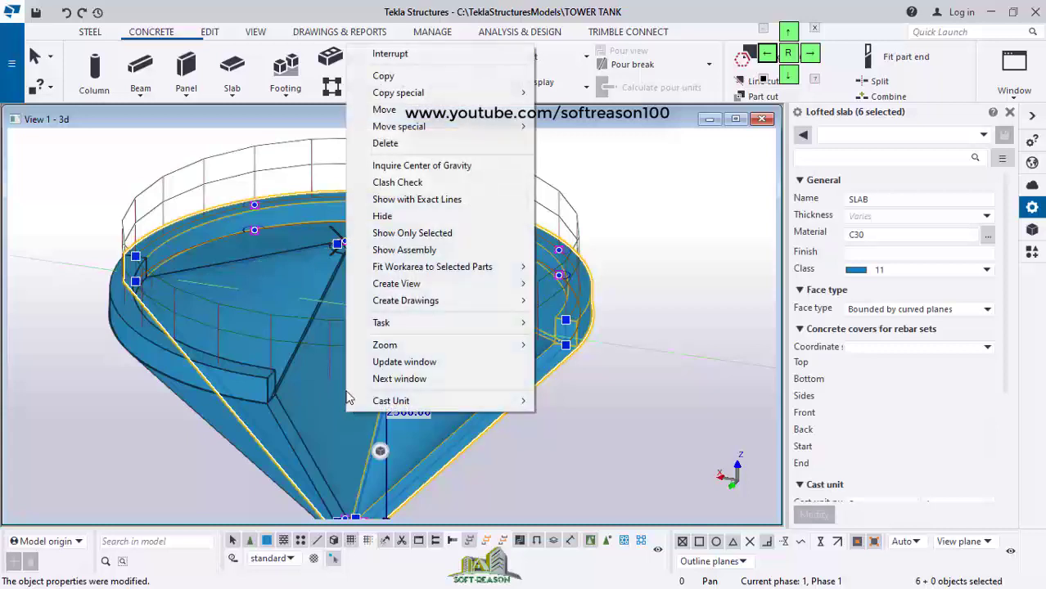
left_click(388, 149)
Examine the cut face of the remaining tank quarter where its rim, roof and conical wall meet above the column
scroll(432, 263, "down", 3)
scroll(358, 336, "up", 3)
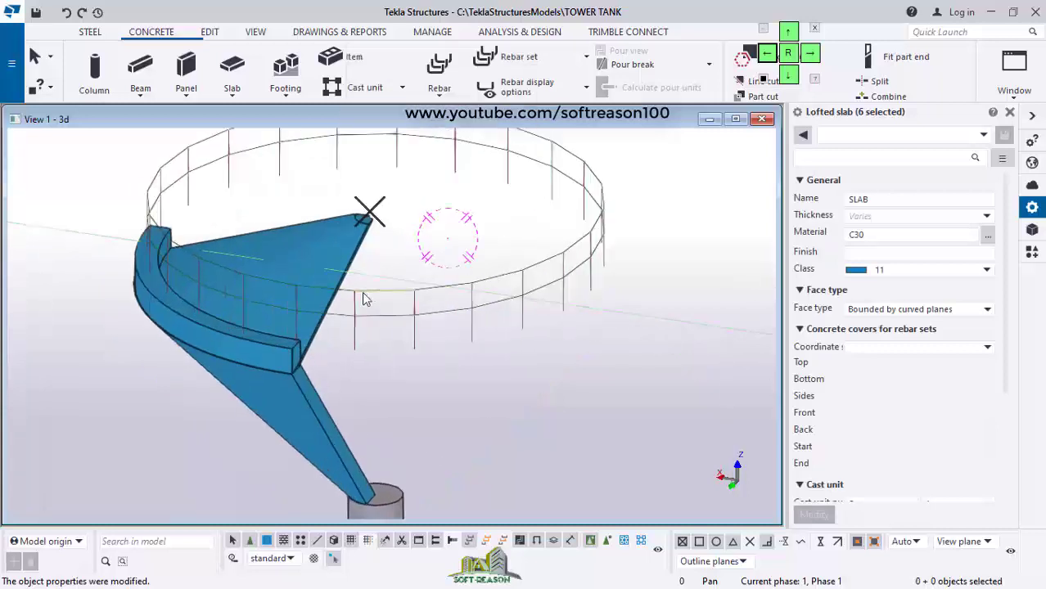
middle_click_drag(373, 358, 421, 388, "ctrl")
scroll(421, 382, "up", 1)
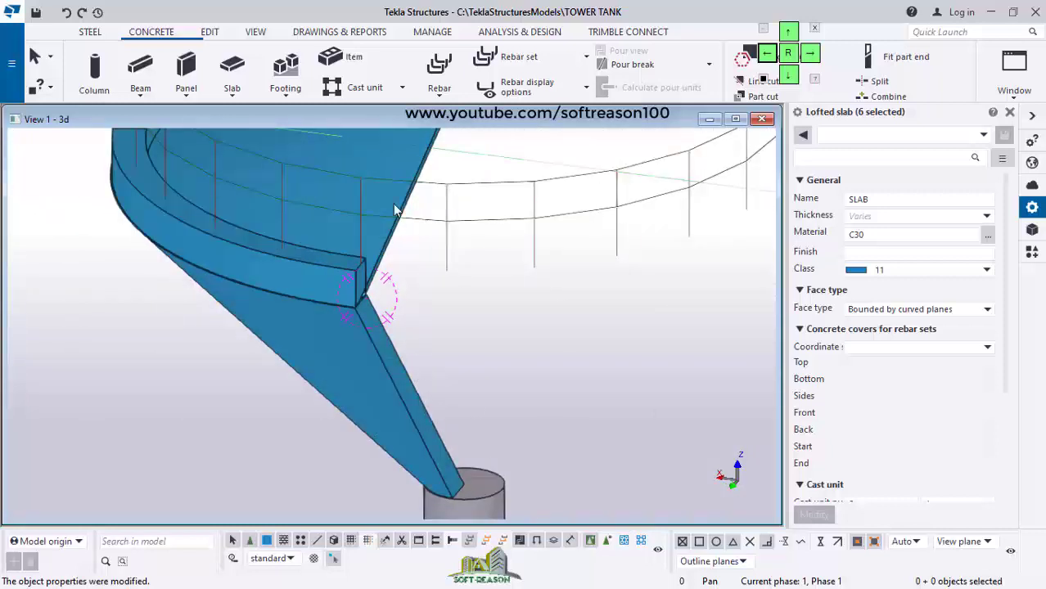
scroll(450, 266, "up", 1)
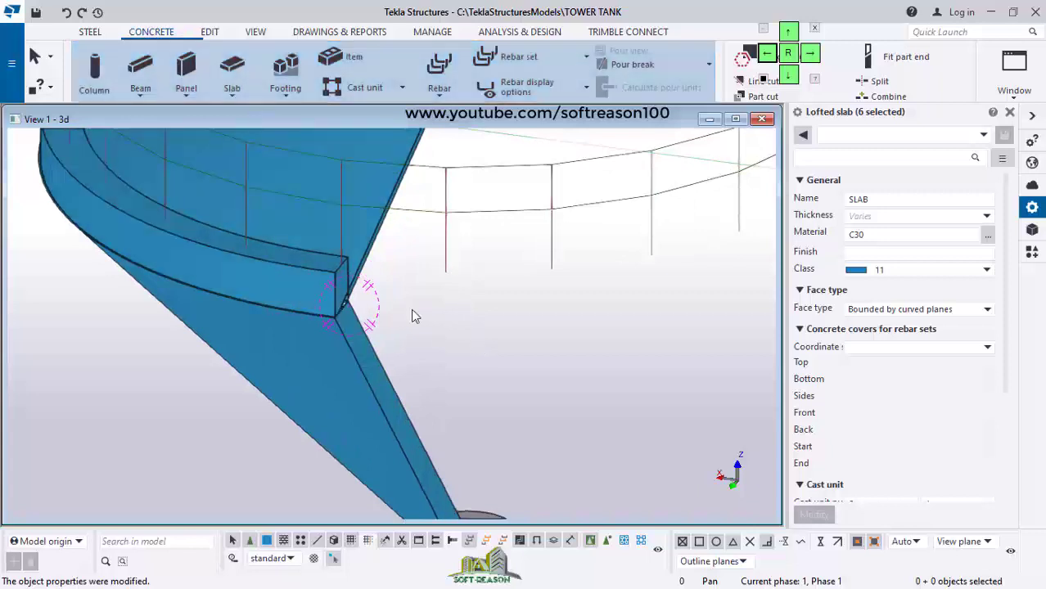
scroll(350, 306, "down", 1)
scroll(179, 77, "up", 1)
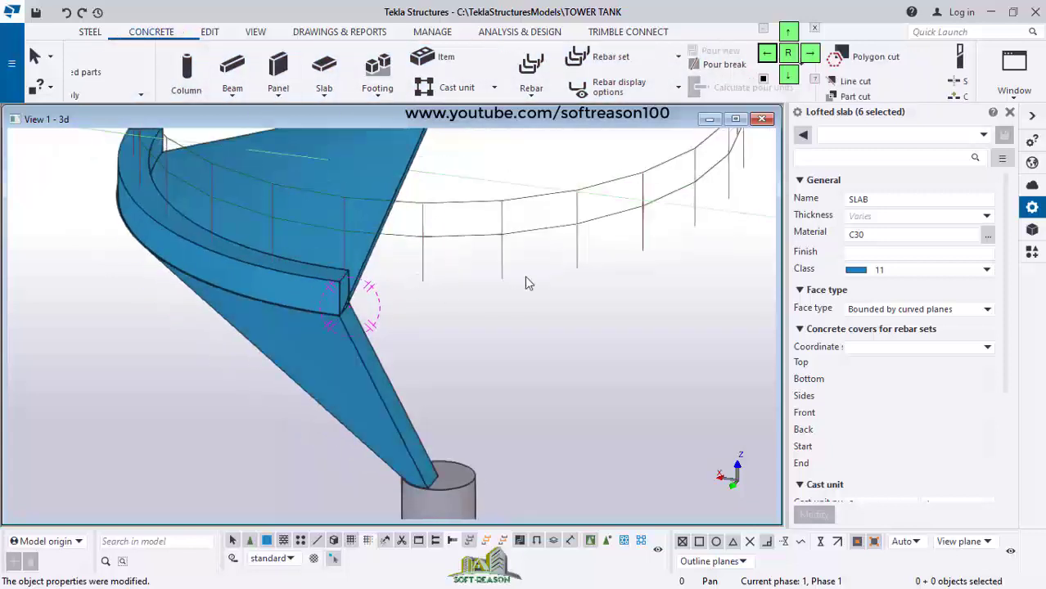
middle_click_drag(670, 308, 615, 311, "ctrl")
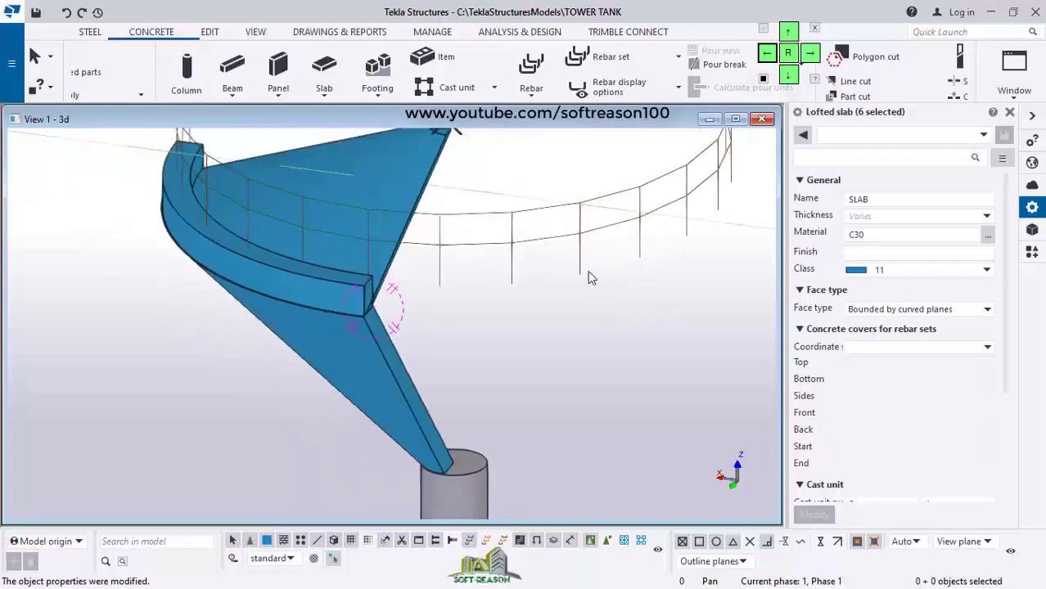
Create a crossing rebar set on the outer face of the conical wall quarter, size 12 at 200 mm exact spacing
left_click(678, 59)
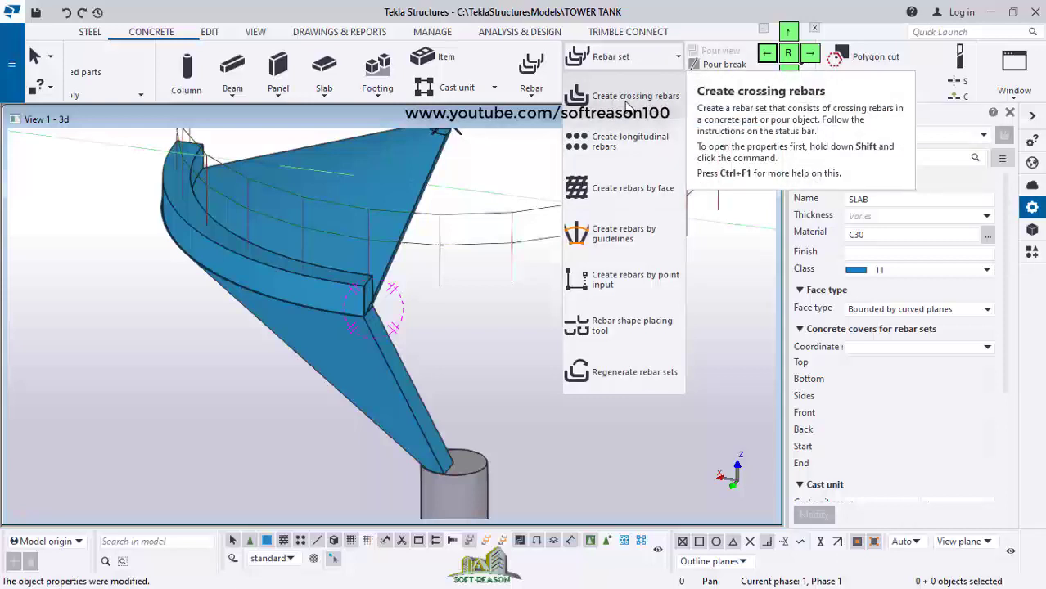
left_click(630, 99)
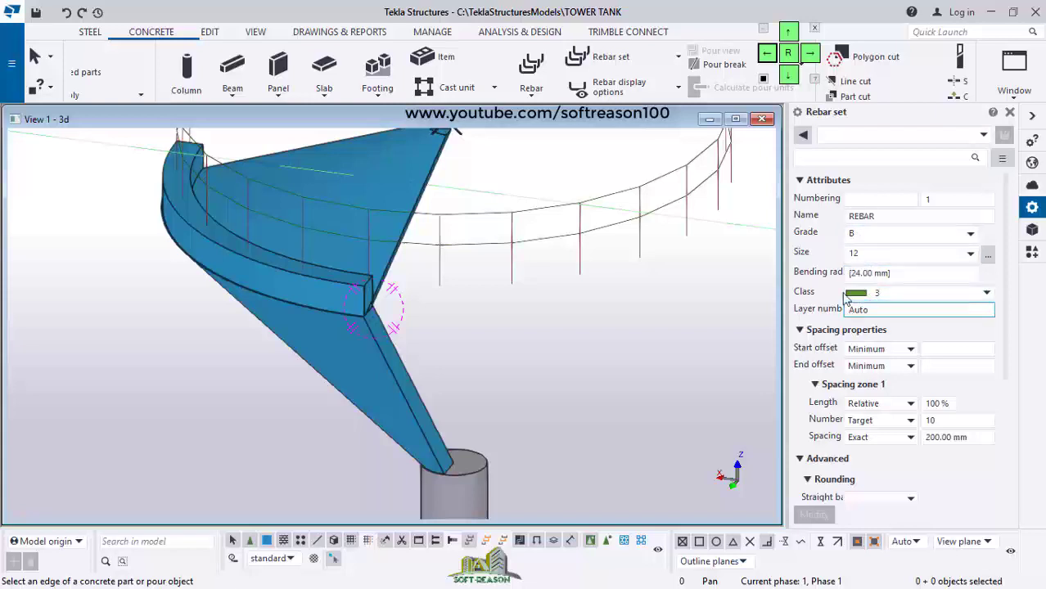
middle_click_drag(448, 333, 575, 300, "ctrl")
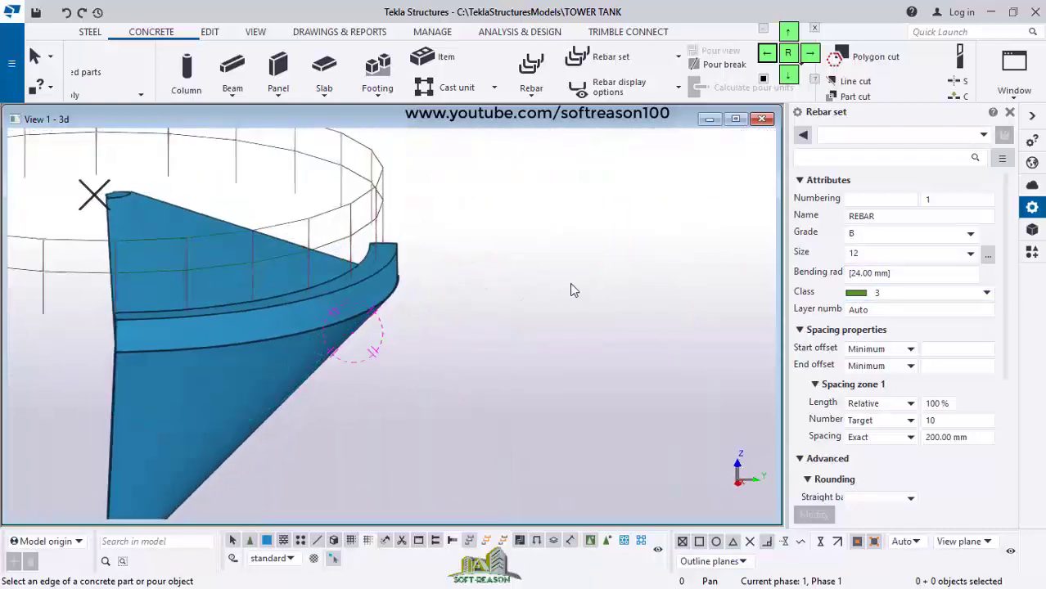
scroll(570, 259, "down", 1)
scroll(329, 395, "up", 1)
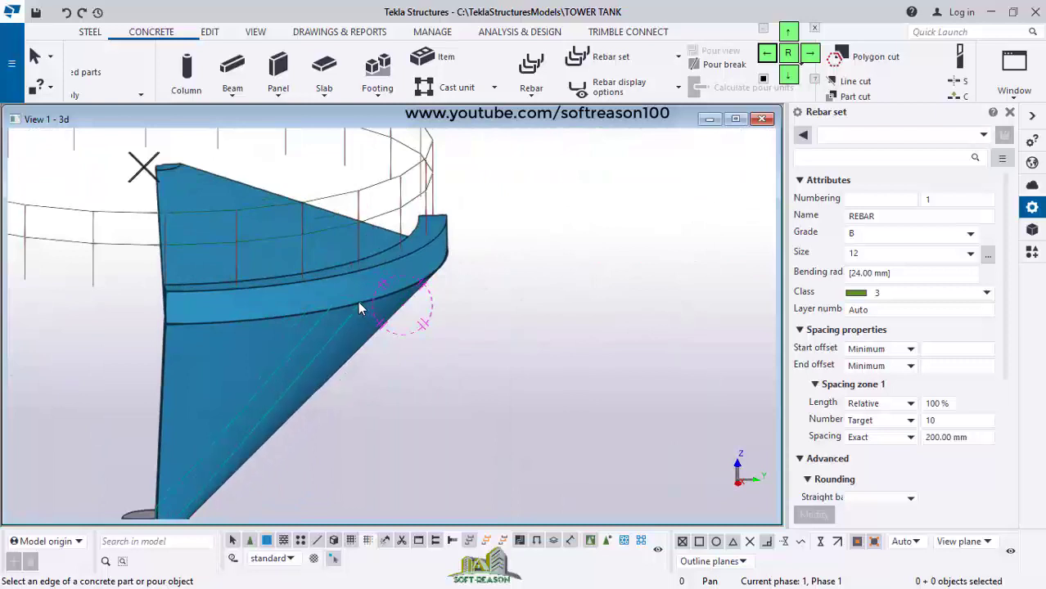
scroll(370, 294, "down", 3)
scroll(377, 318, "up", 3)
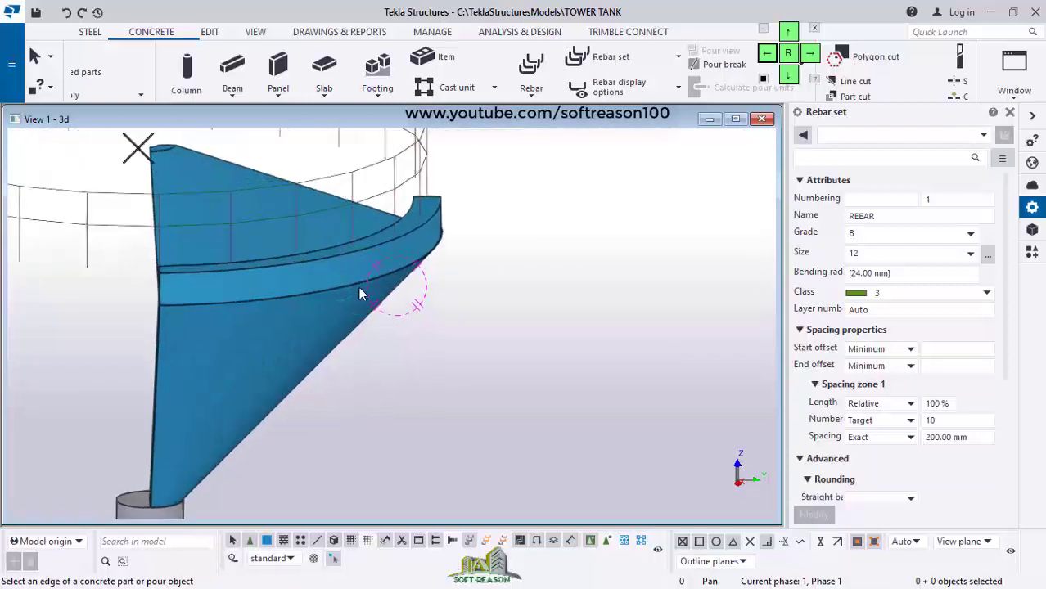
left_click(405, 278)
middle_click_drag(310, 422, 304, 325, "ctrl")
scroll(304, 323, "down", 2)
scroll(184, 508, "up", 4)
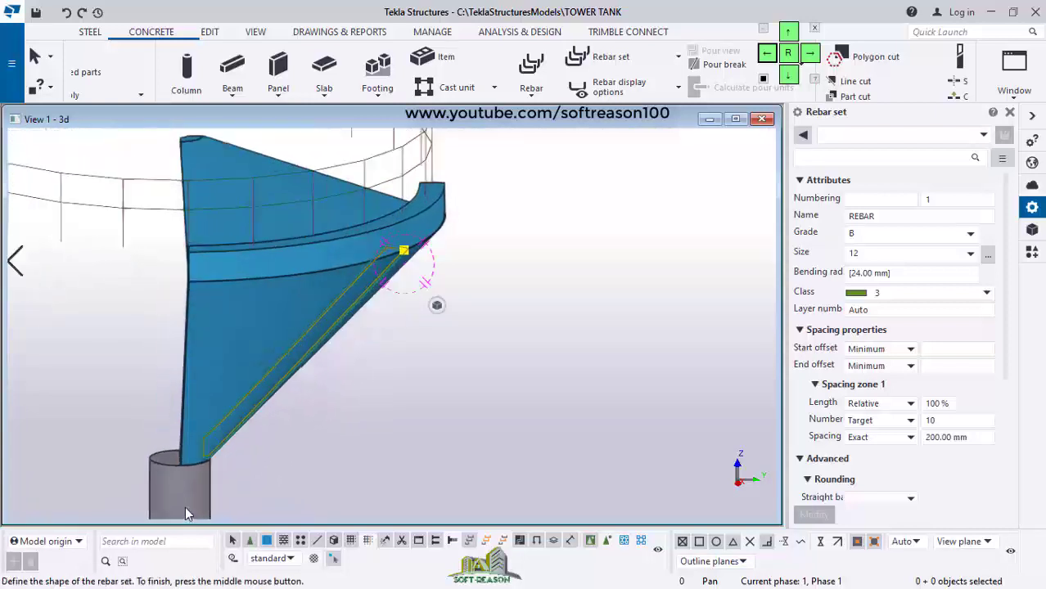
left_click(372, 278)
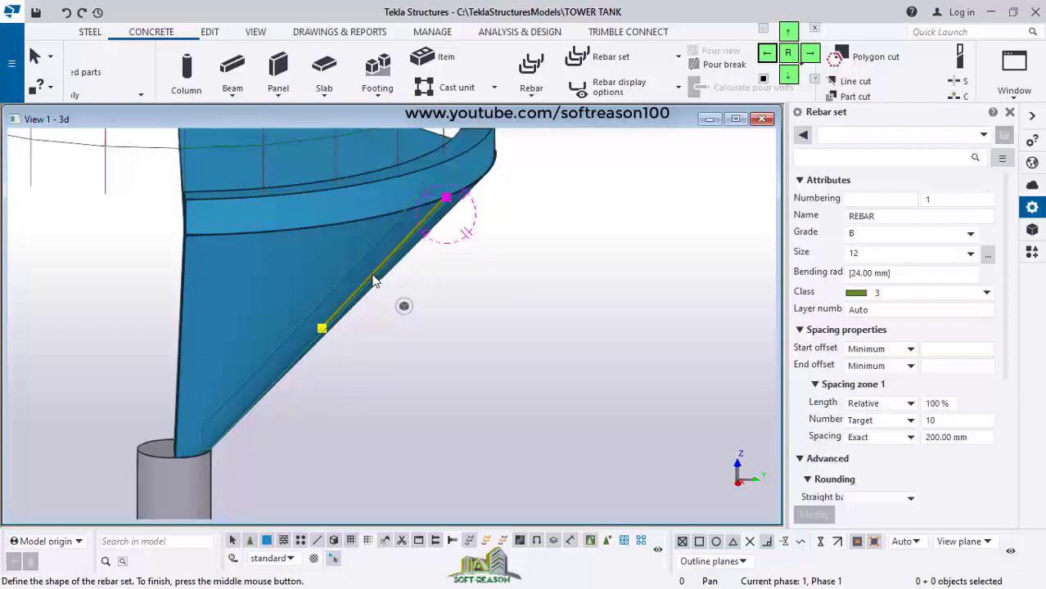
middle_click(373, 280)
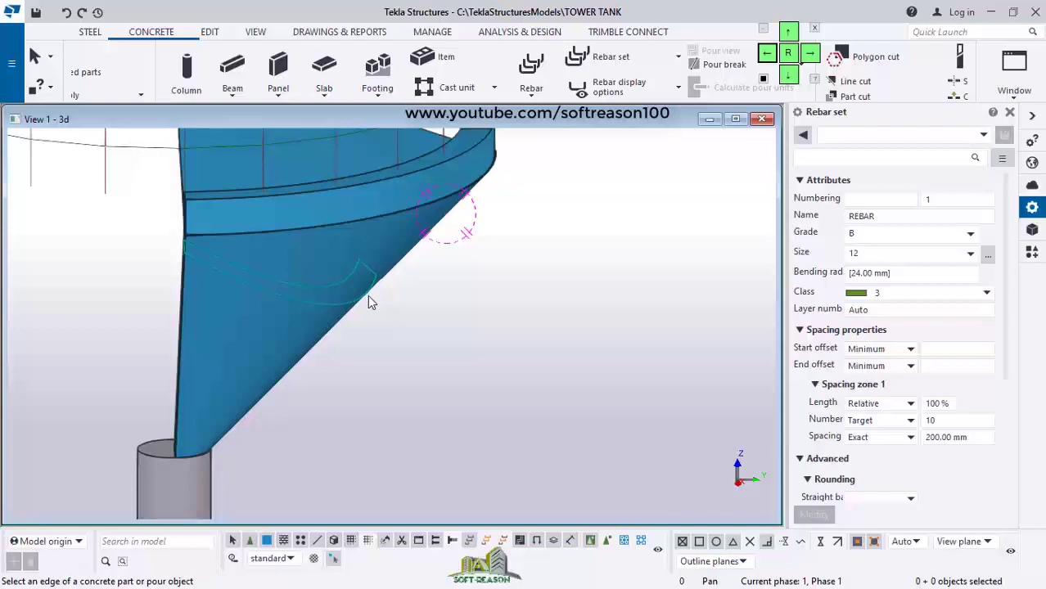
Add a matching crossing rebar set of size 12 at 200 mm spacing on the inner face of the conical wall
left_click(368, 302)
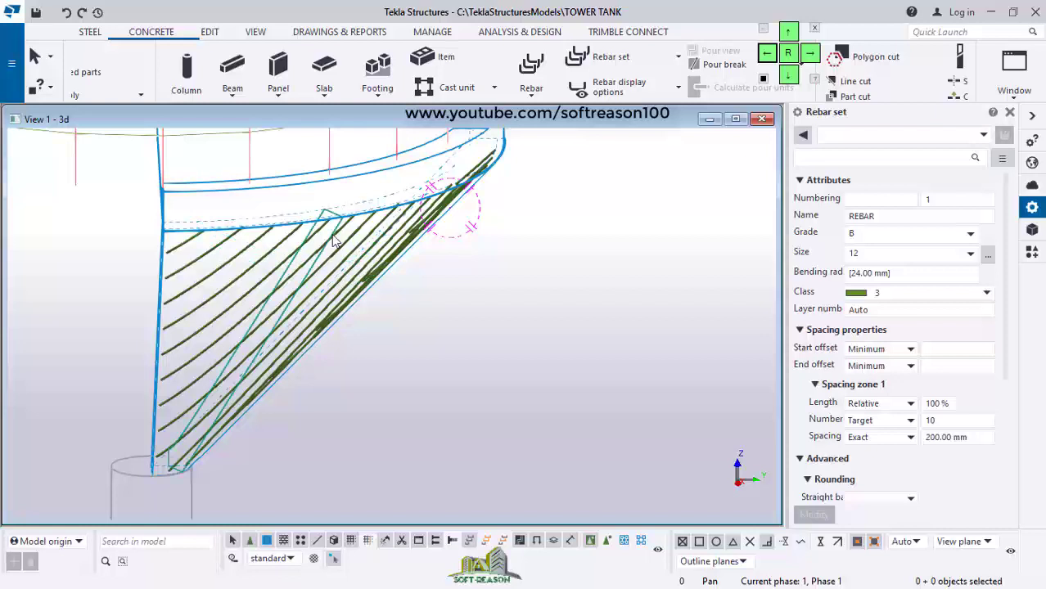
left_click(446, 199)
scroll(442, 196, "up", 2)
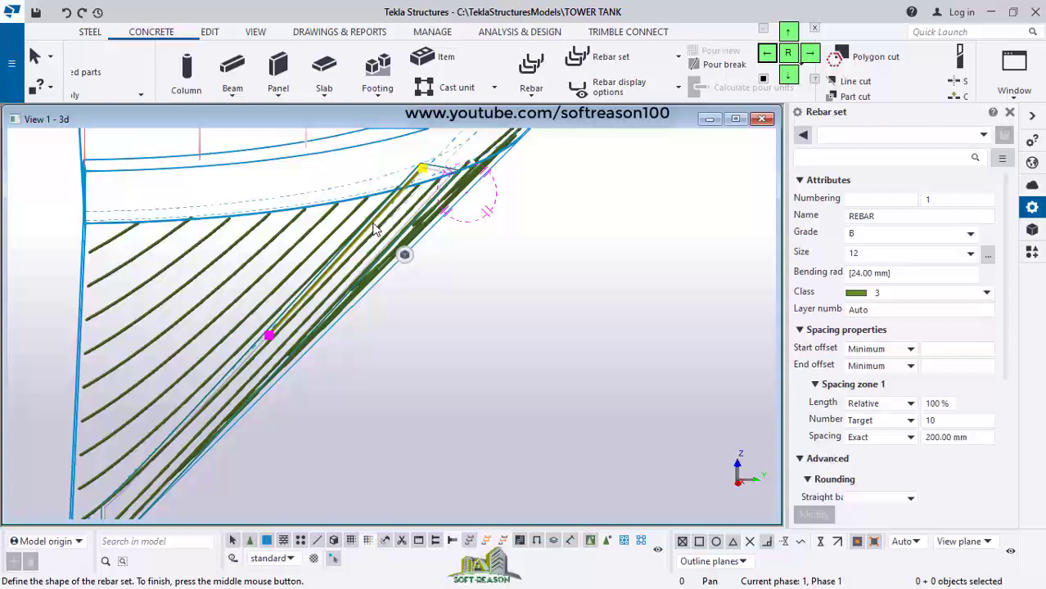
middle_click(374, 229)
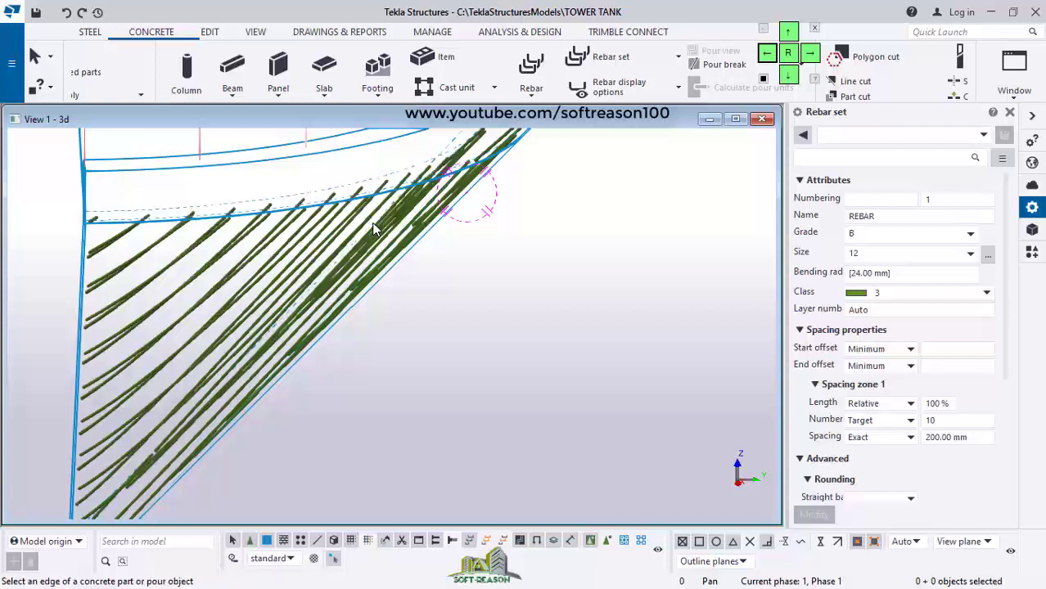
Create a longitudinal rebar set of size 12 at 200 mm spacing along the outer face of the conical wall
left_click(301, 221)
mouse_move(305, 232)
middle_mouse_down("ctrl")
mouse_move(306, 279)
mouse_move(301, 233)
middle_mouse_up("ctrl")
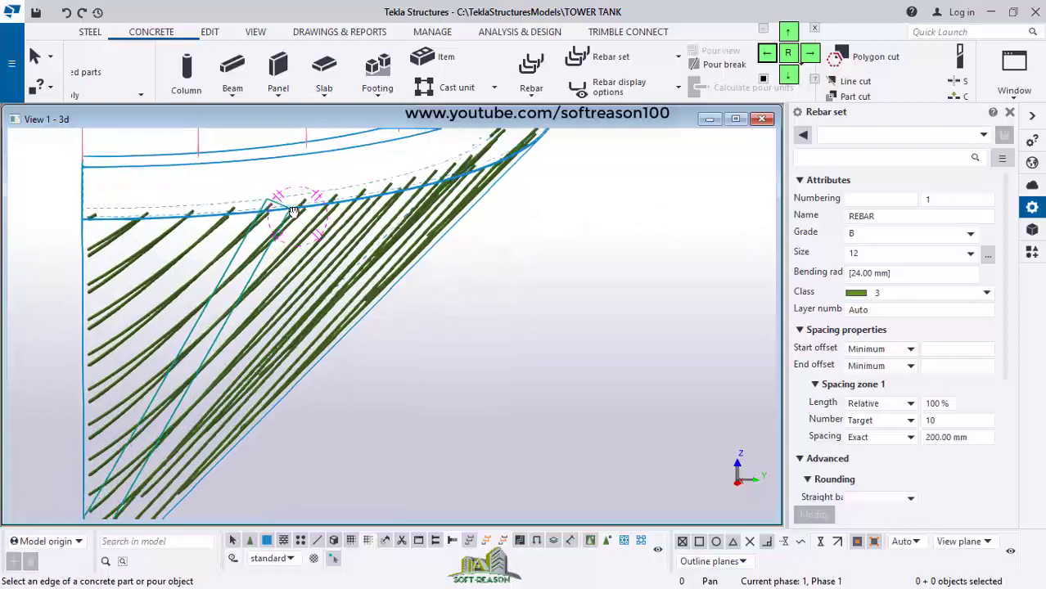
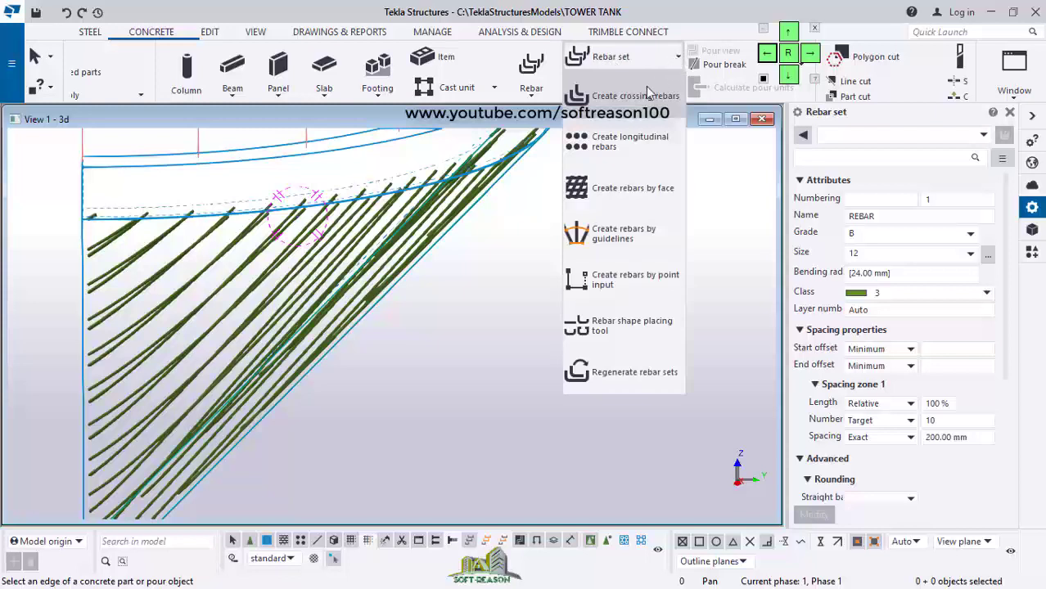
left_click(612, 142)
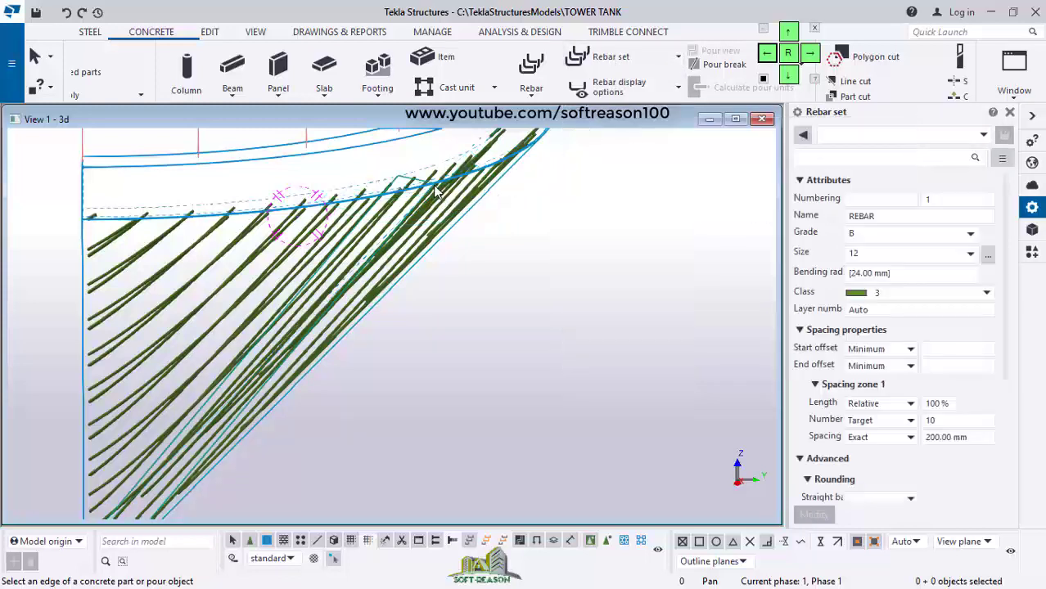
scroll(434, 188, "down", 1)
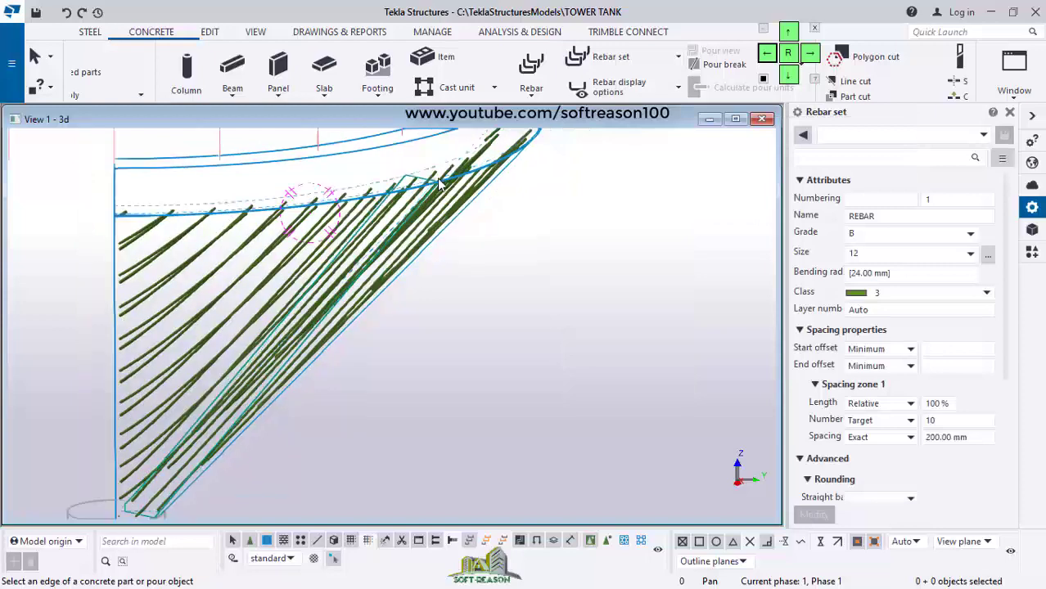
left_click(441, 184)
scroll(403, 241, "up", 3)
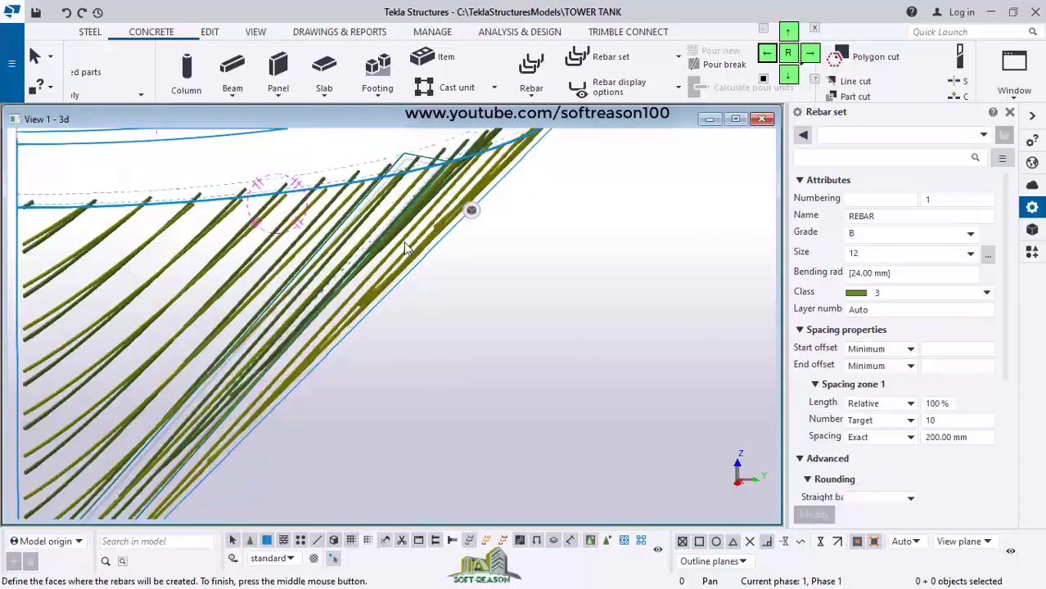
middle_click_drag(392, 228, 351, 213, "ctrl")
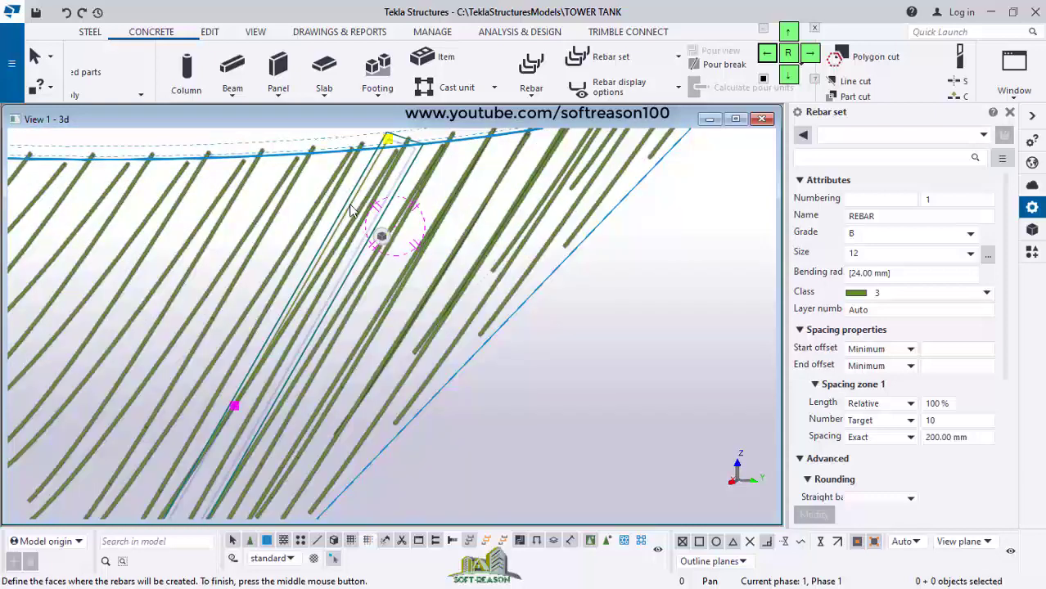
left_click(360, 248)
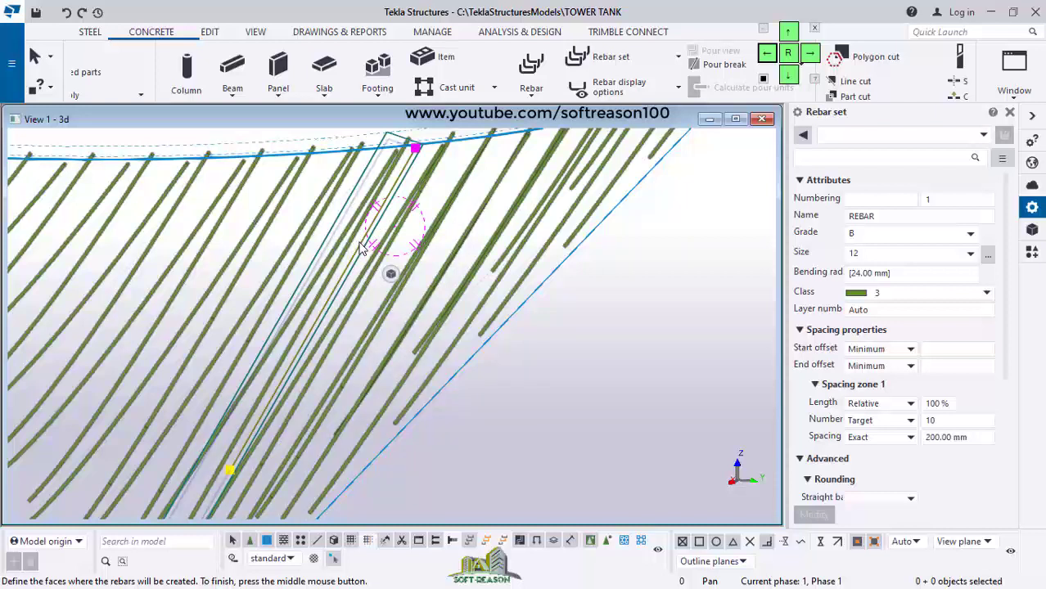
middle_click(360, 248)
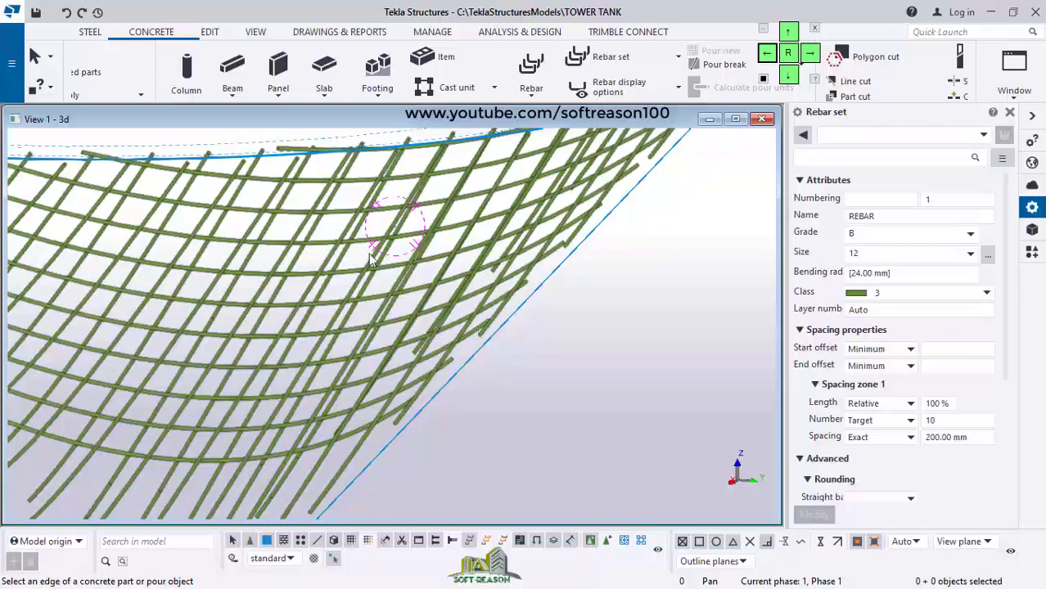
Create a second longitudinal rebar set along the inner face of the conical wall
scroll(334, 267, "up", 1)
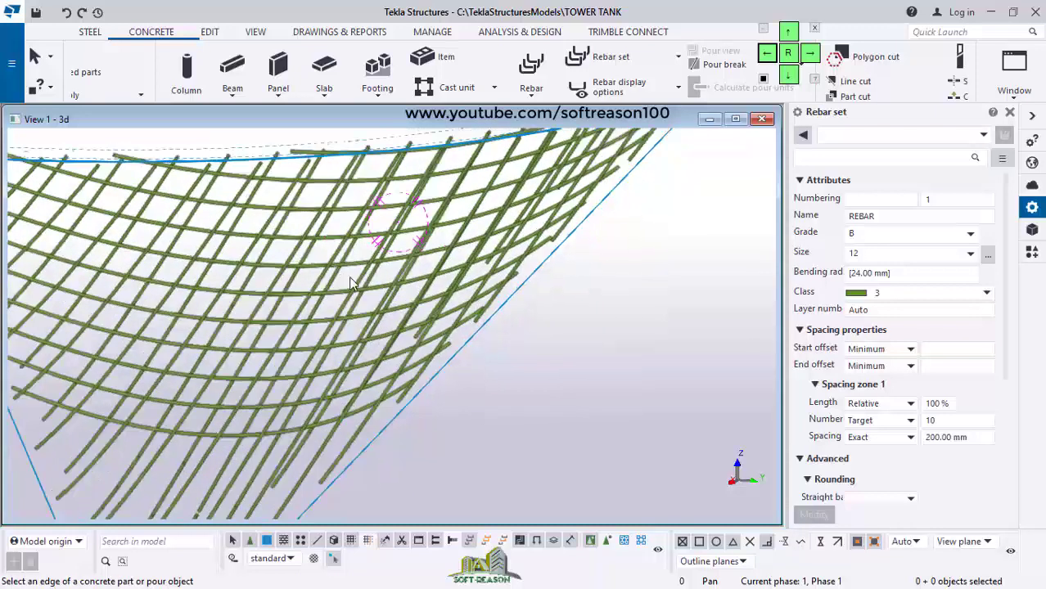
scroll(401, 310, "down", 2)
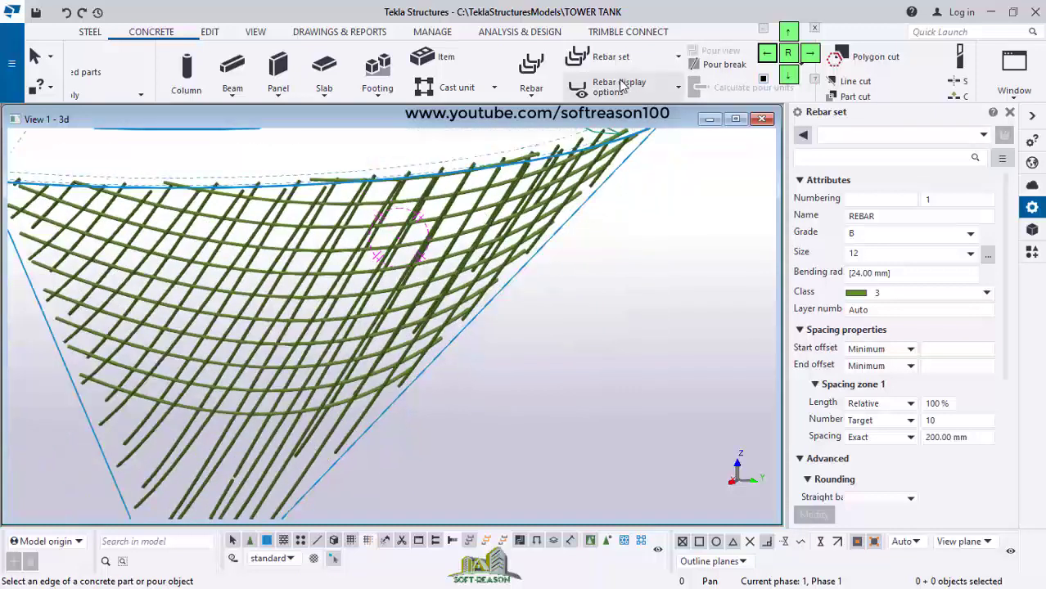
left_click(678, 57)
left_click(621, 142)
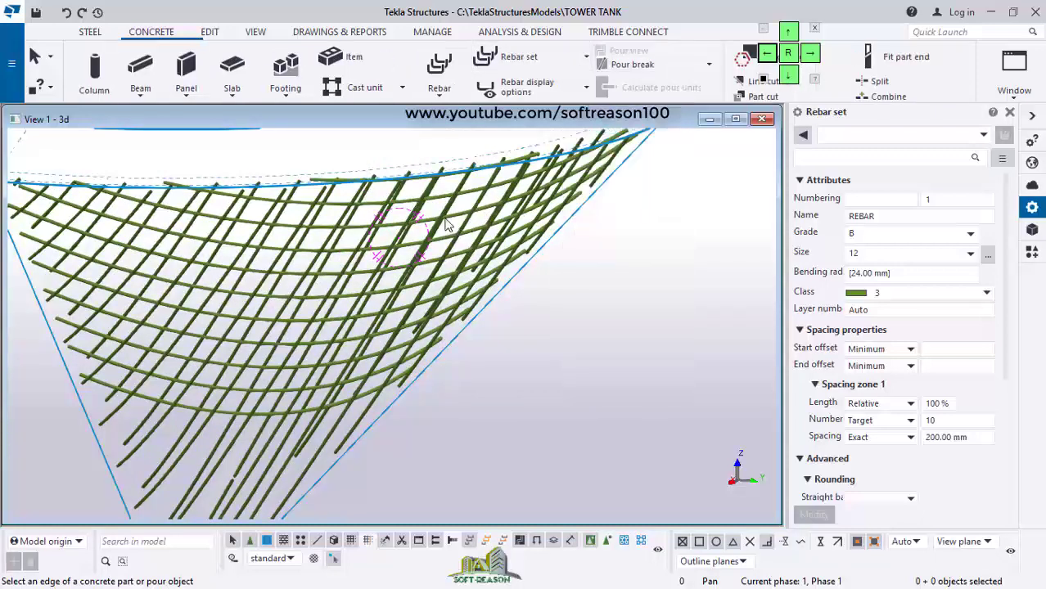
scroll(472, 167, "down", 5)
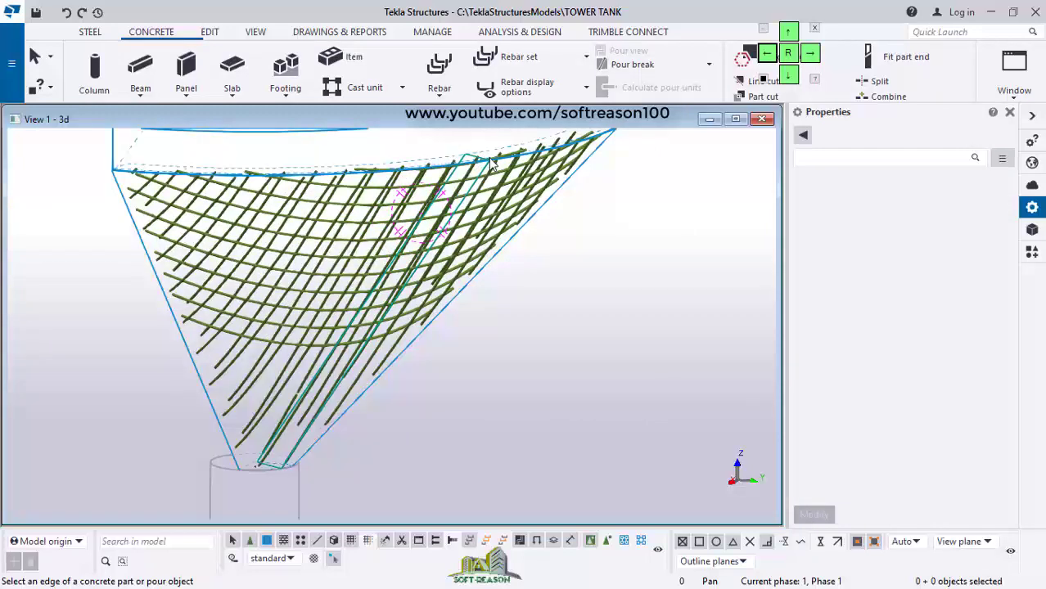
left_click(488, 157)
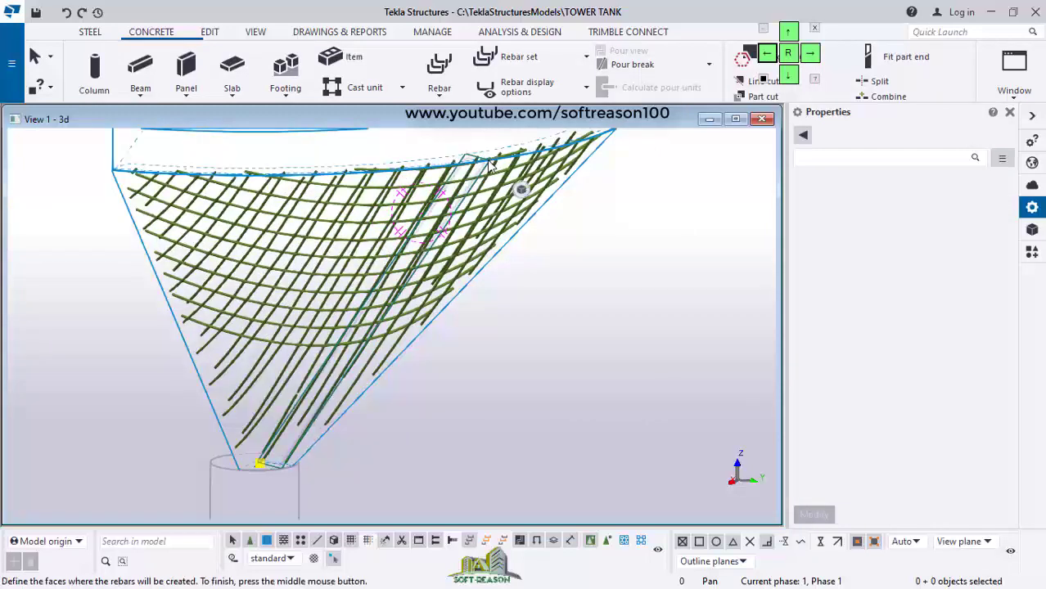
scroll(487, 160, "up", 3)
scroll(439, 203, "up", 3)
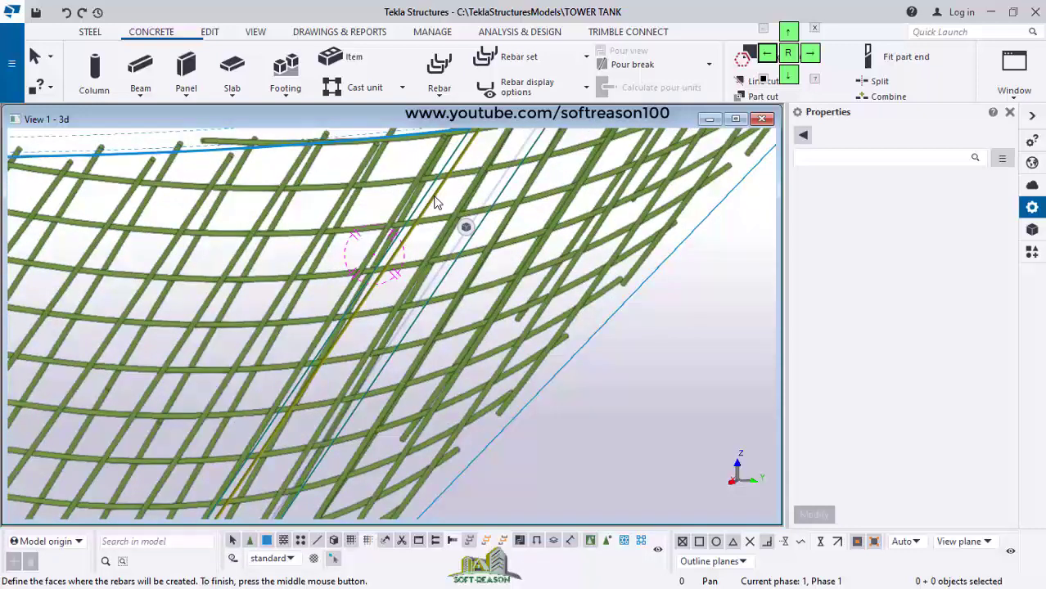
middle_click(436, 203)
scroll(436, 204, "down", 5)
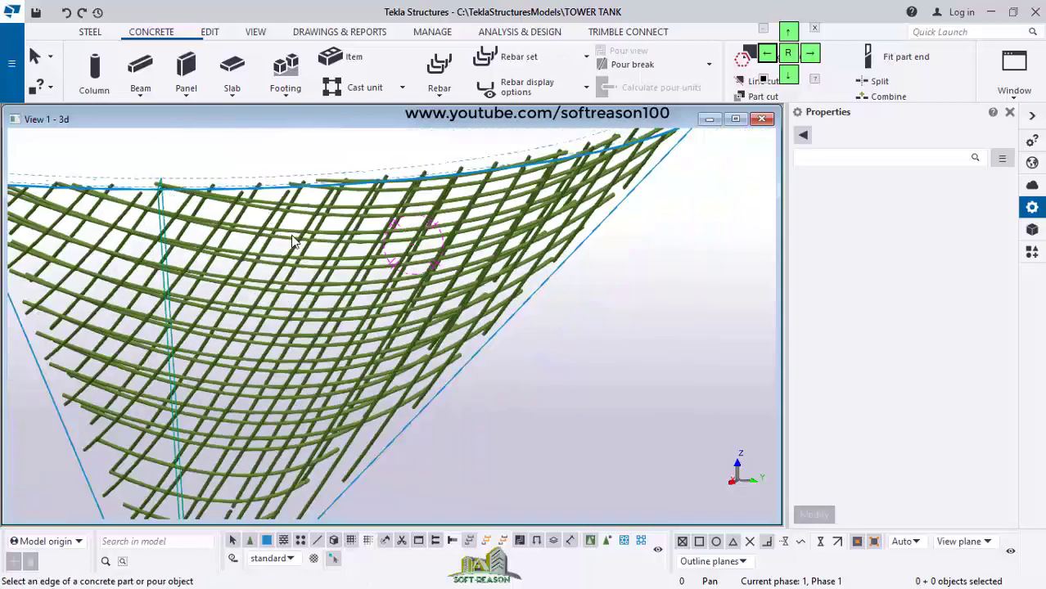
Create a longitudinal rebar set along the outer vertical face of the tank's upper rim
scroll(409, 302, "down", 3)
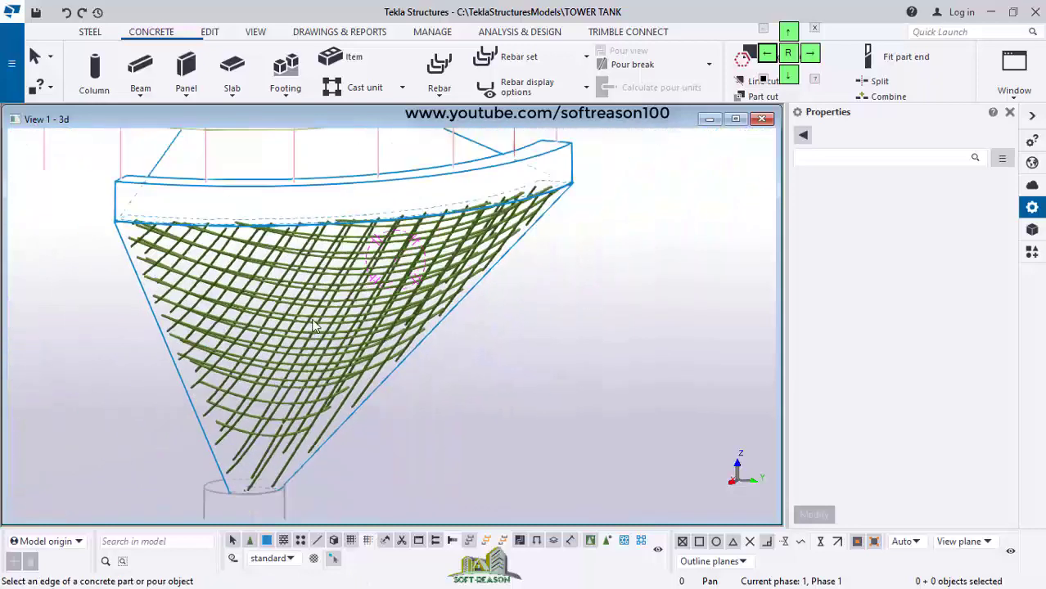
middle_click_drag(277, 280, 344, 243, "ctrl")
scroll(290, 347, "down", 1)
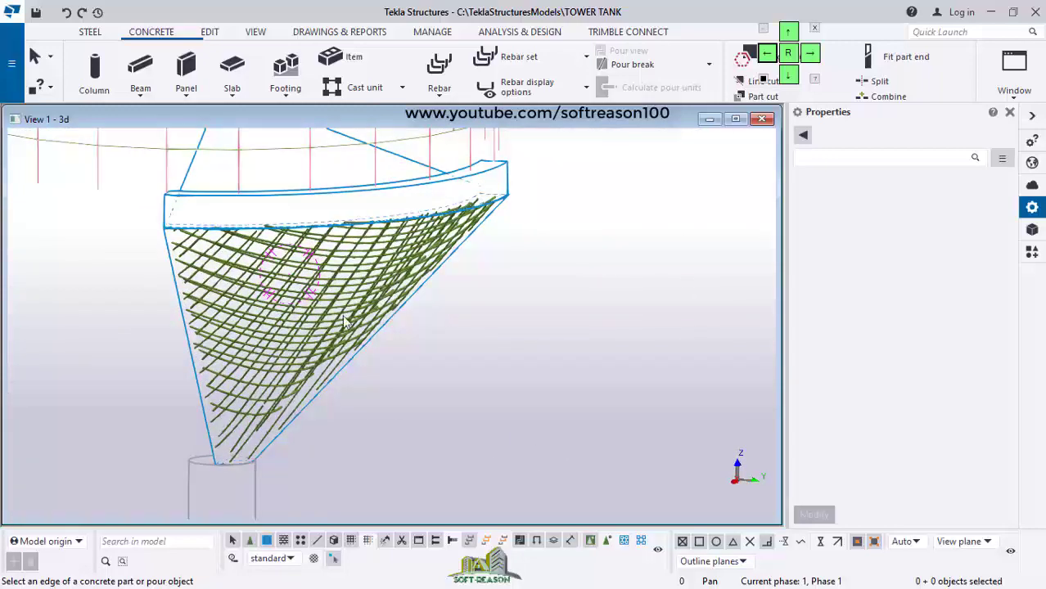
scroll(384, 252, "down", 2)
scroll(385, 252, "up", 2)
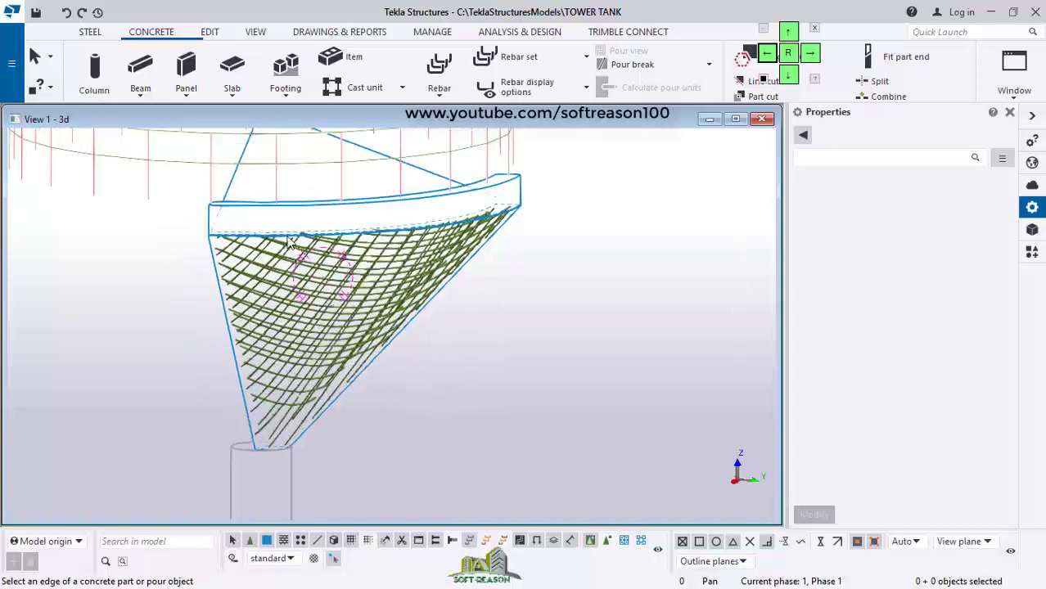
scroll(336, 270, "up", 1)
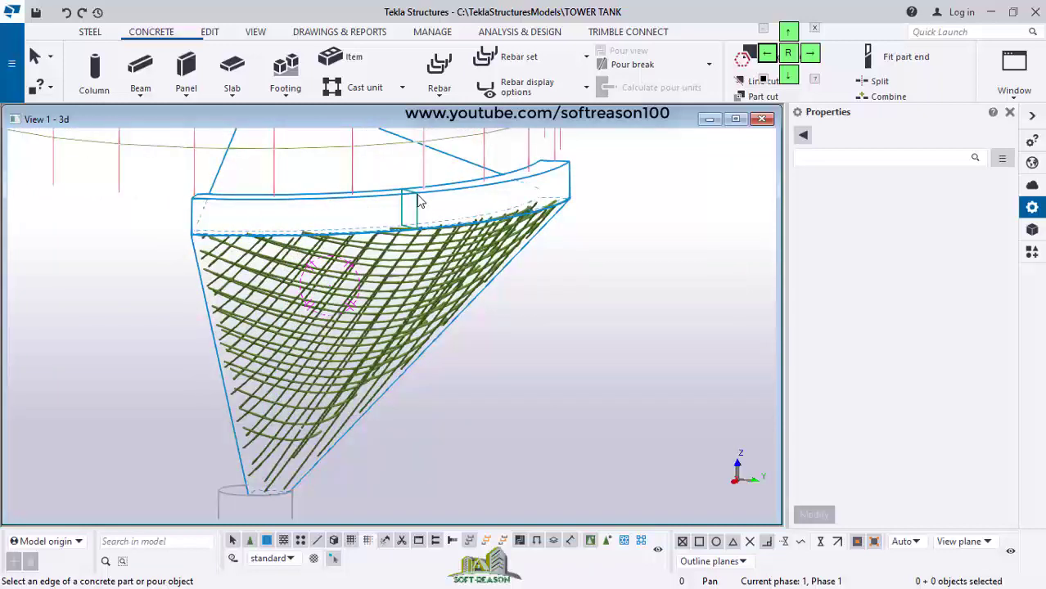
left_click(417, 203)
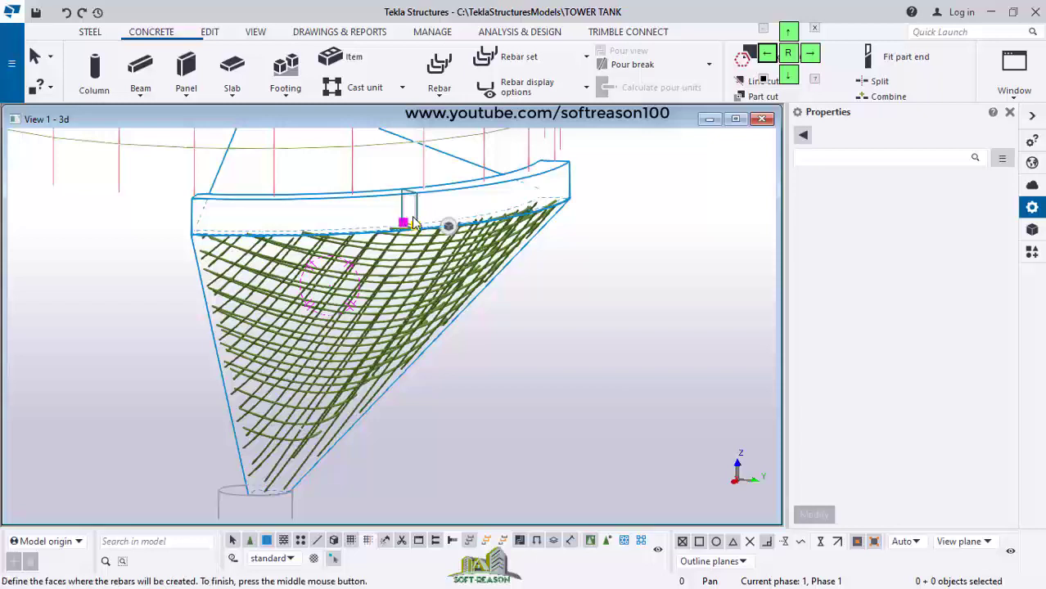
scroll(414, 226, "up", 4)
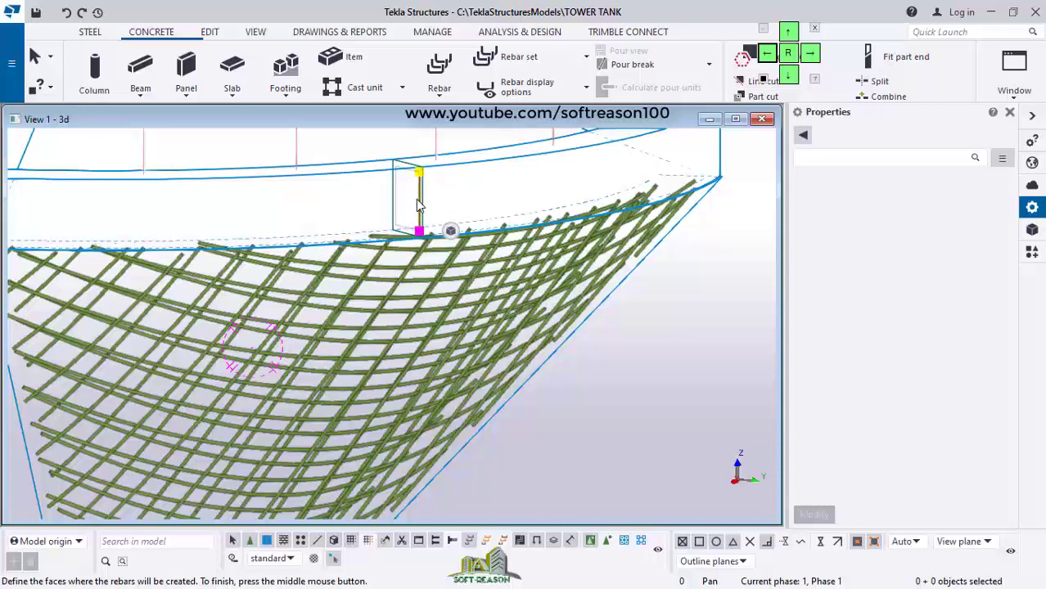
middle_click(416, 202)
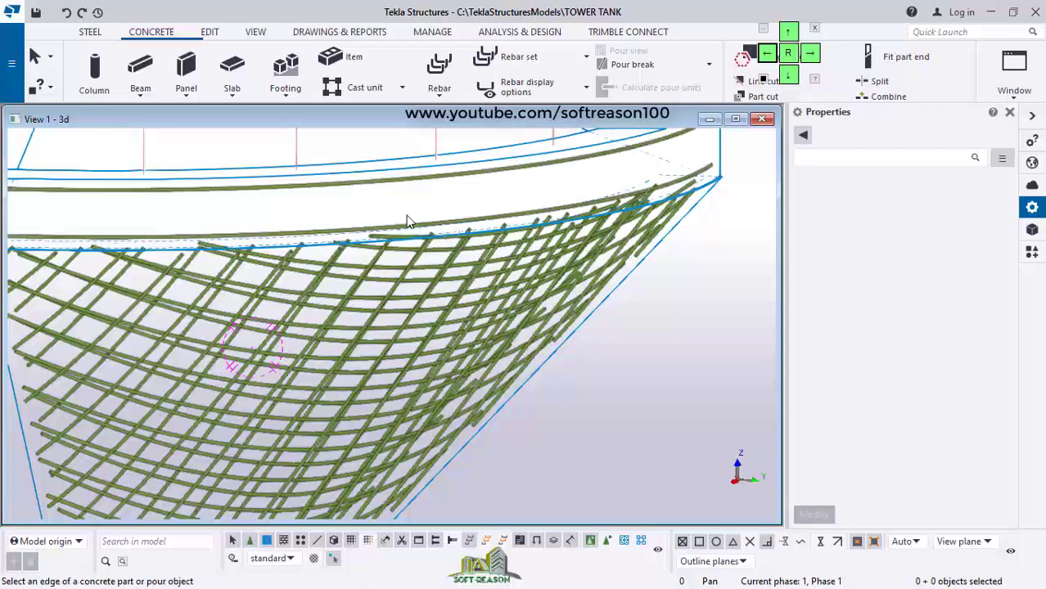
scroll(409, 221, "down", 2)
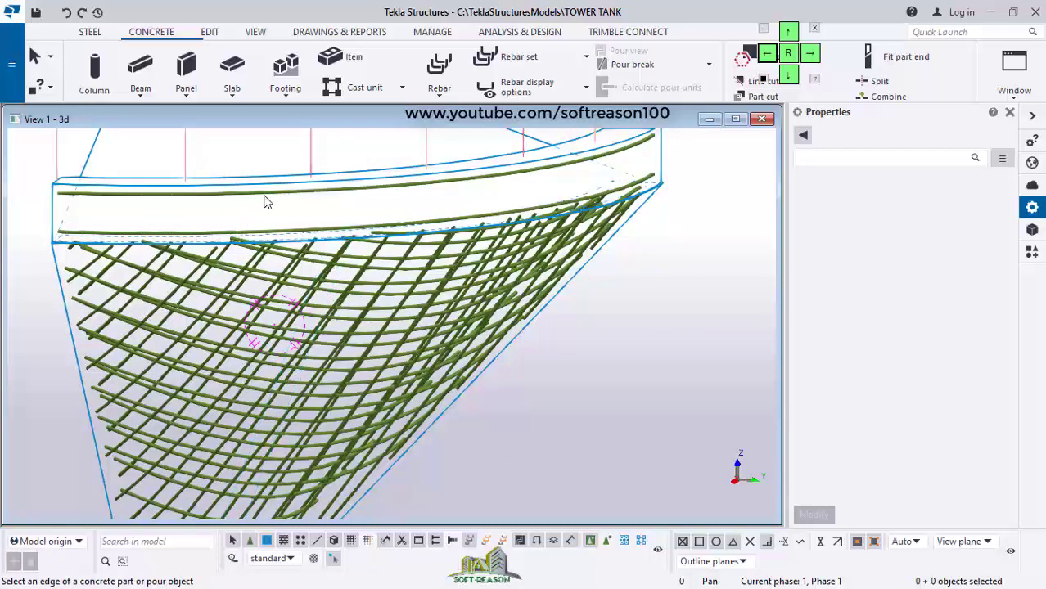
scroll(286, 198, "up", 3)
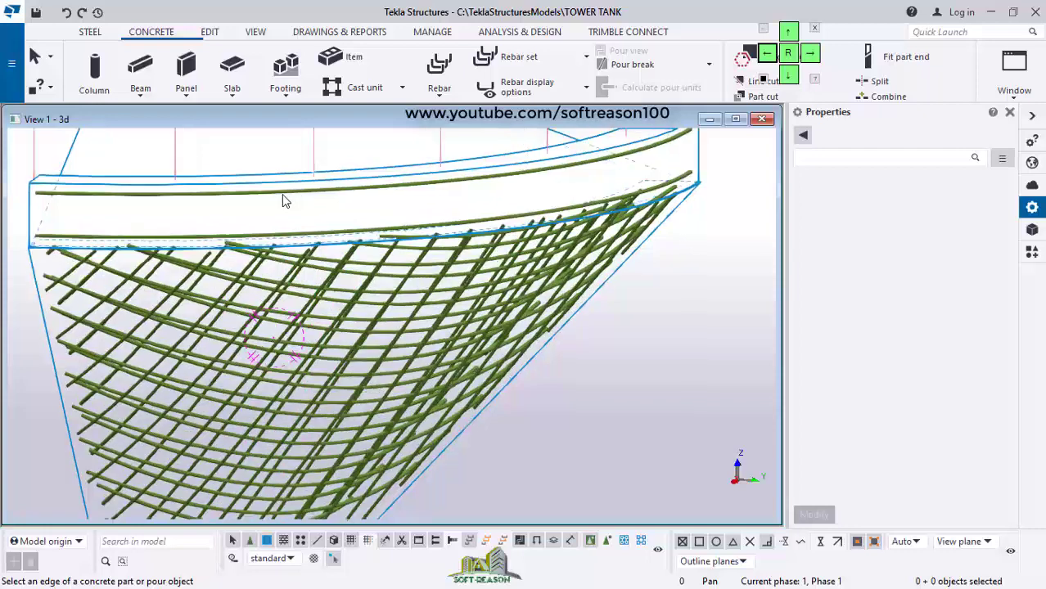
Create a longitudinal rebar set of size 12 at 200 mm spacing along the inner vertical face of the upper rim
scroll(352, 215, "down", 3)
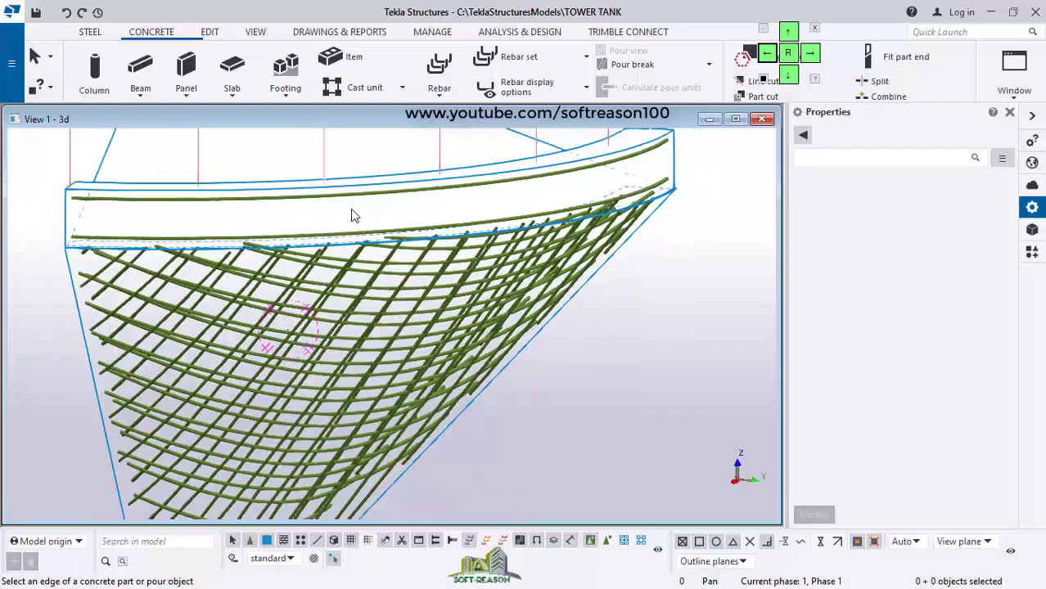
scroll(396, 214, "up", 2)
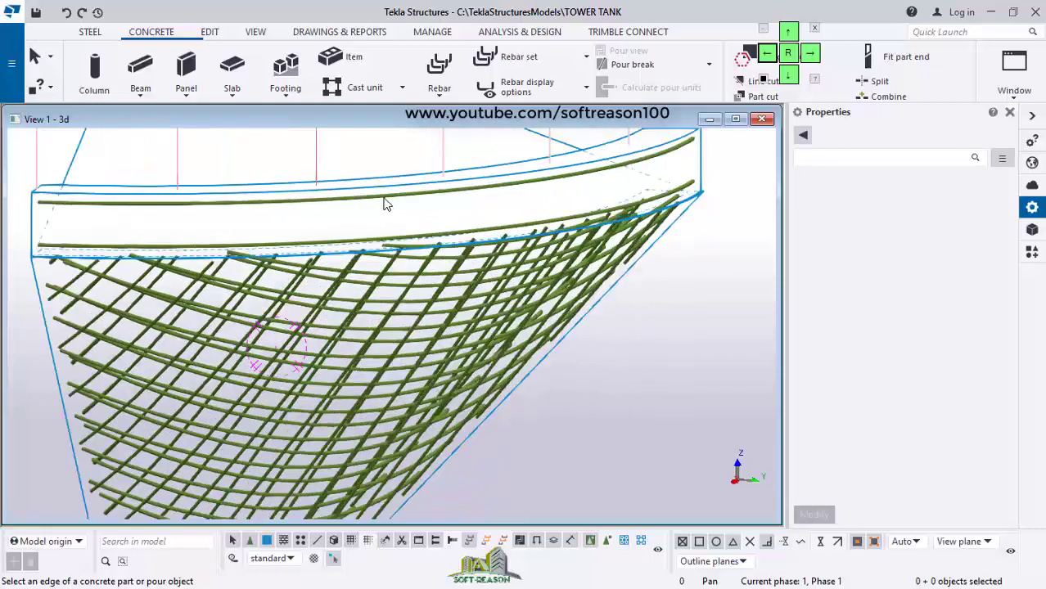
scroll(455, 208, "down", 3)
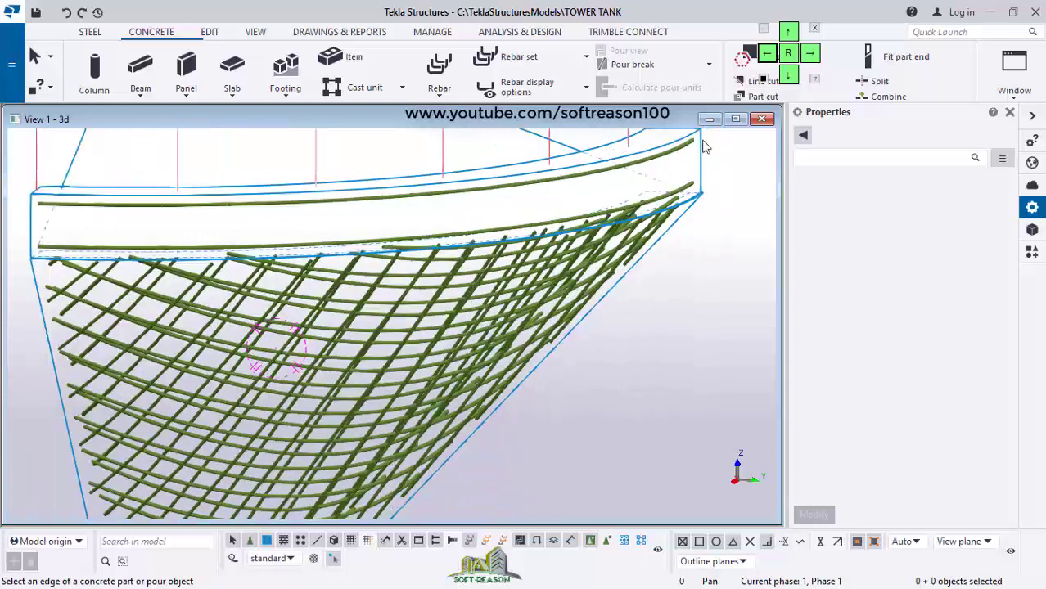
left_click(585, 57)
left_click(581, 57)
left_click(583, 58)
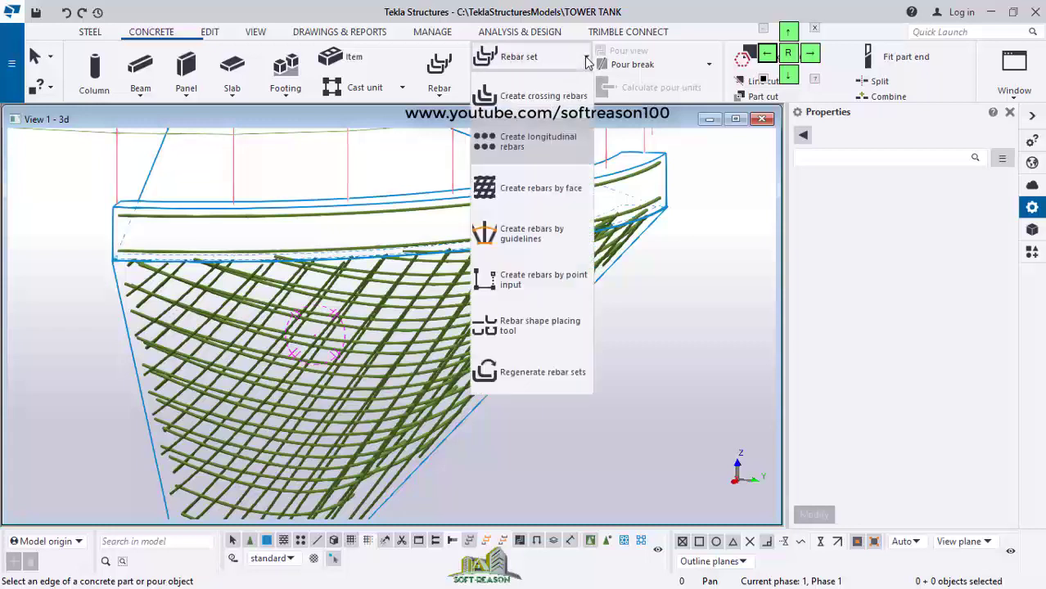
left_click(512, 146)
scroll(444, 300, "up", 1)
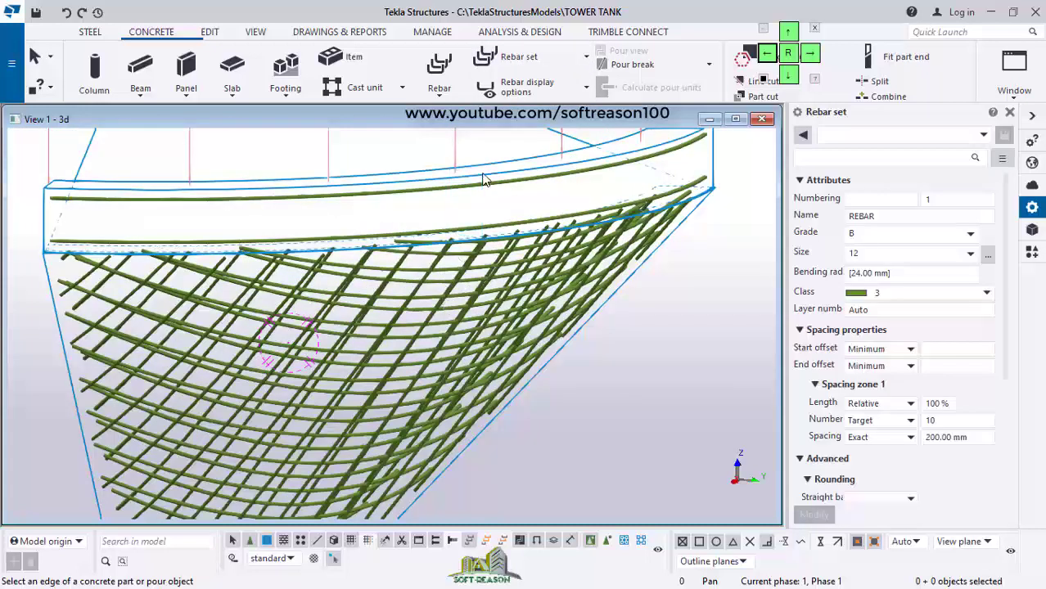
left_click(462, 210)
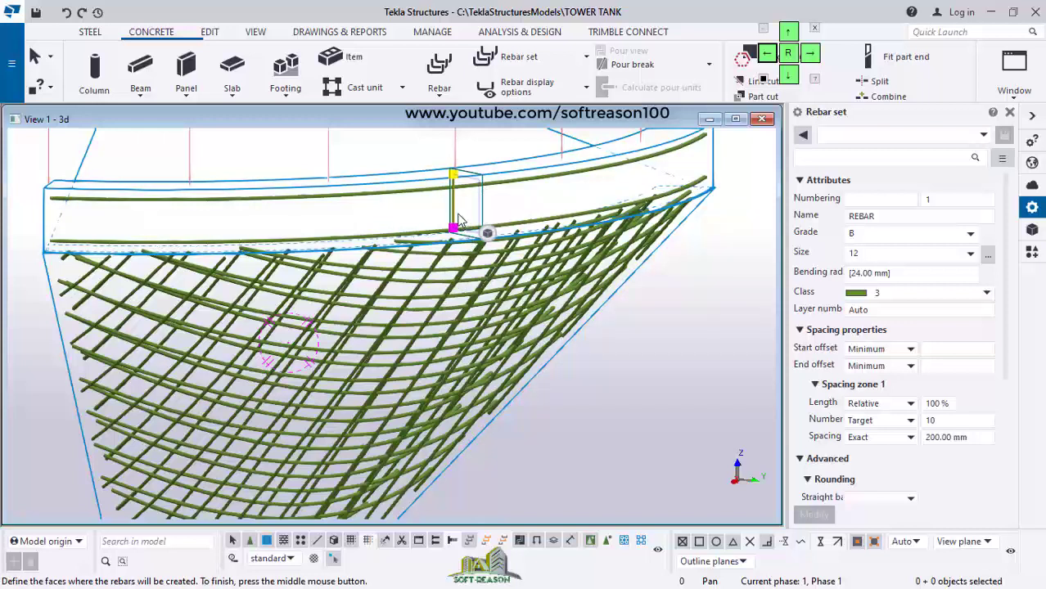
middle_click(459, 221)
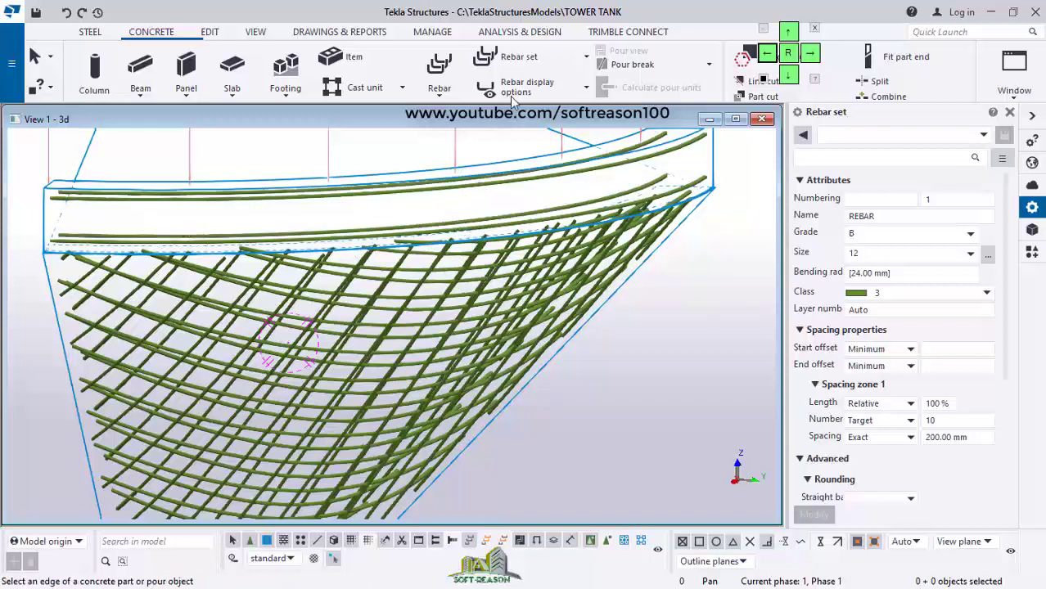
Create crossing rebar sets on both the outer and inner vertical faces of the upper rim
left_click(575, 59)
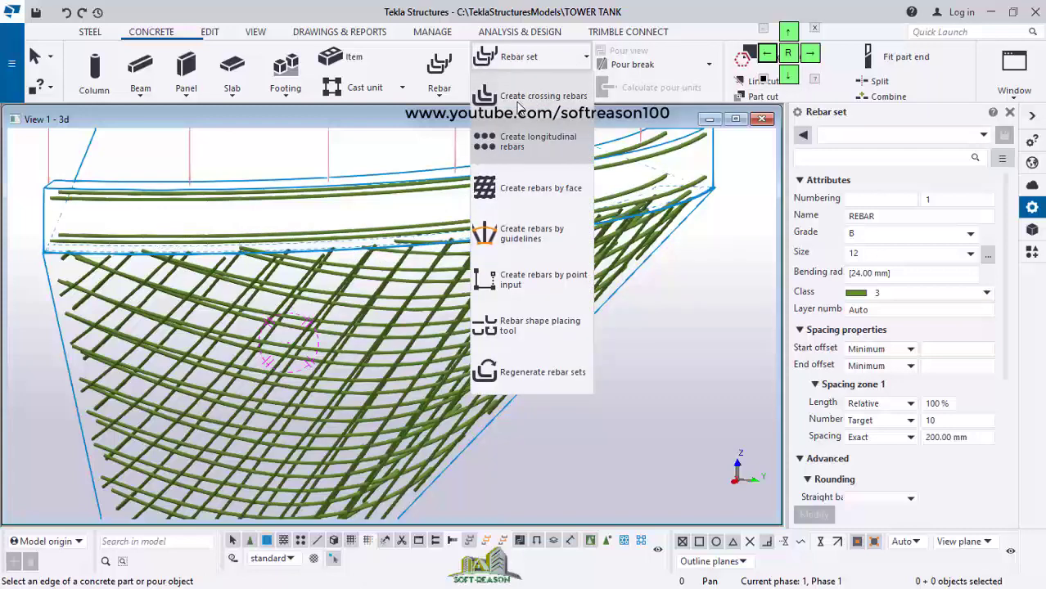
left_click(519, 104)
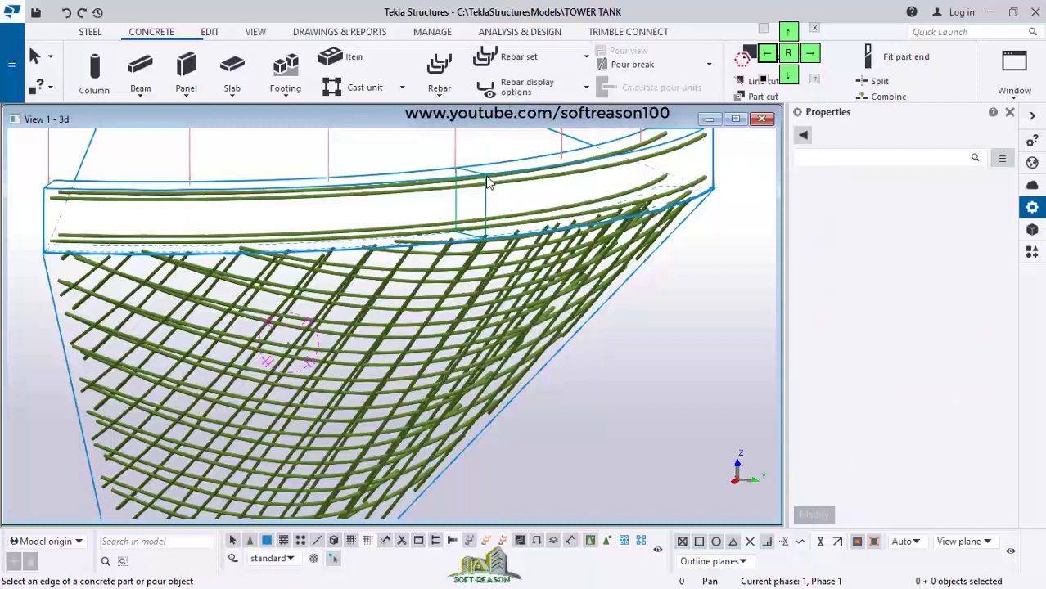
left_click(488, 181)
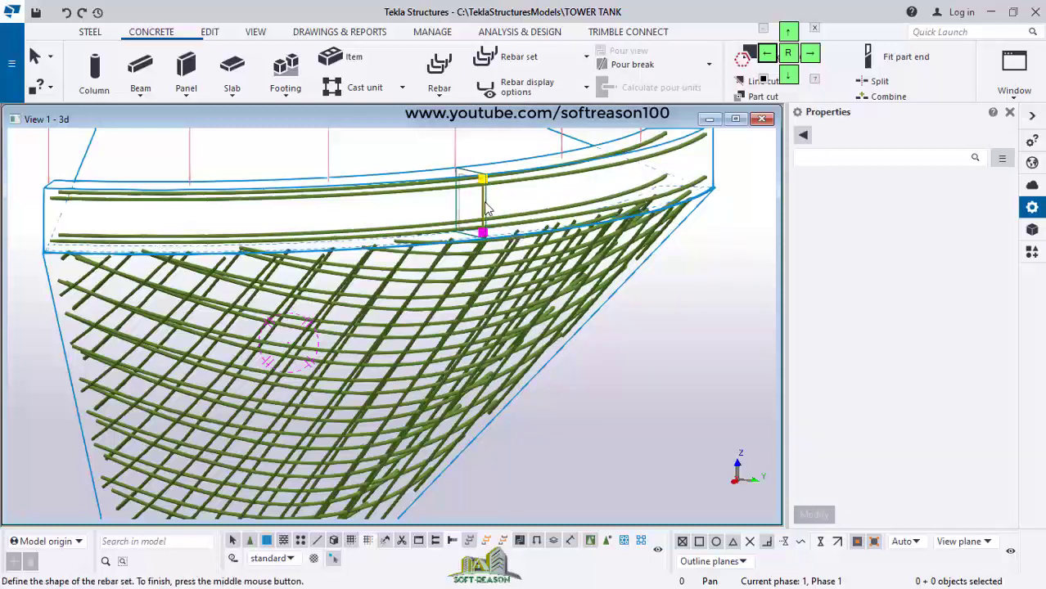
middle_click(486, 208)
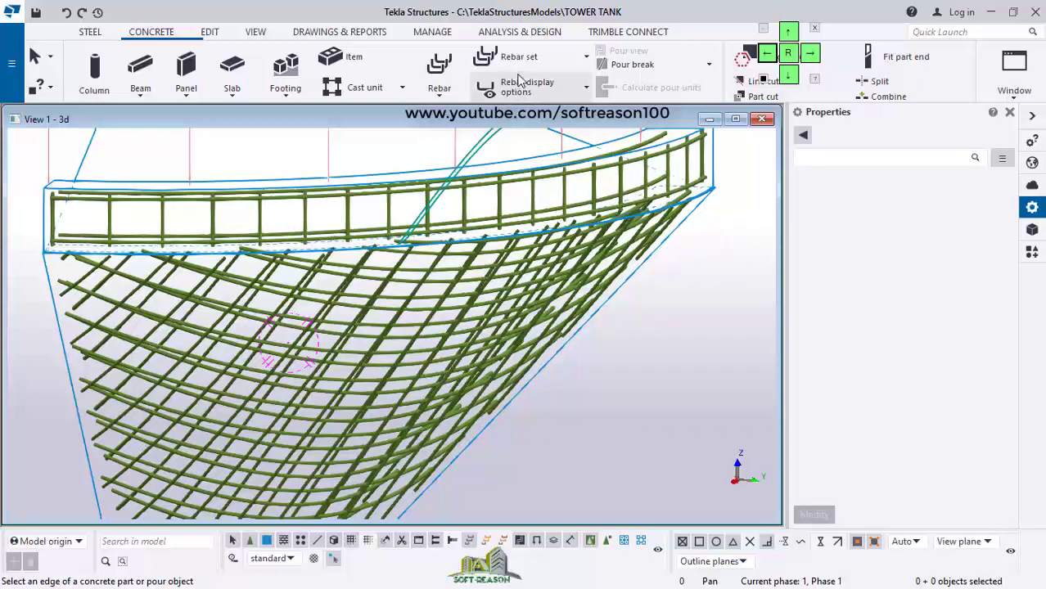
left_click(460, 186)
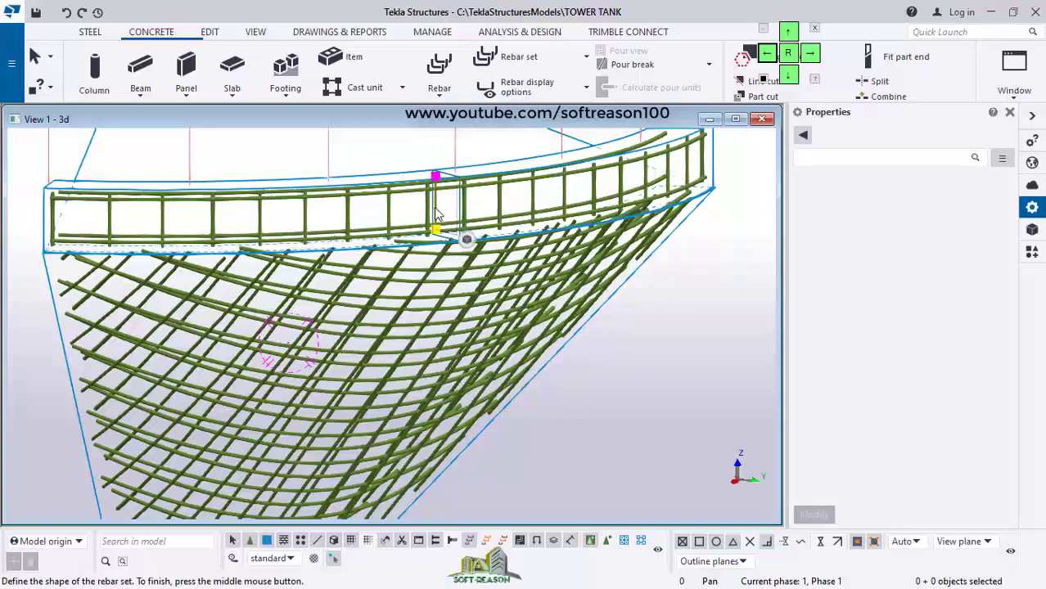
middle_click(411, 220)
scroll(411, 221, "down", 3)
middle_click_drag(251, 249, 366, 329, "ctrl")
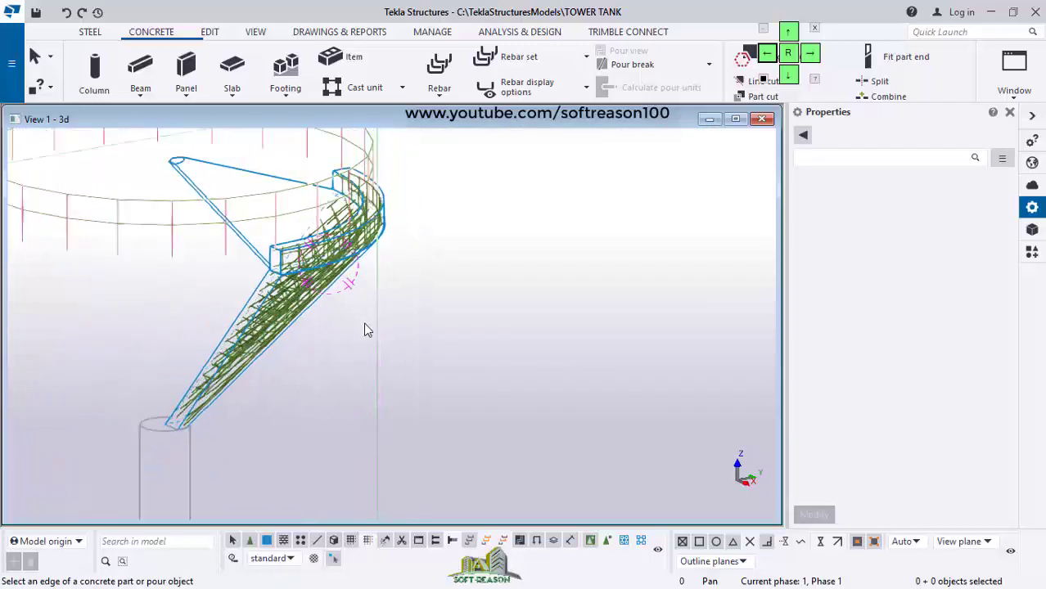
scroll(360, 319, "down", 1)
scroll(238, 209, "up", 2)
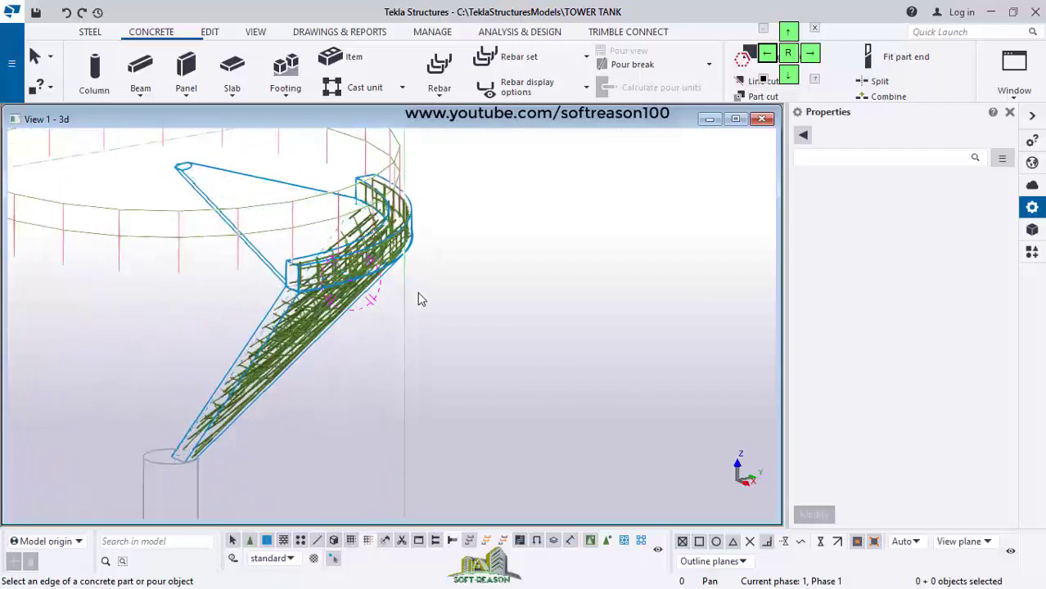
scroll(418, 299, "down", 1)
scroll(399, 259, "up", 6)
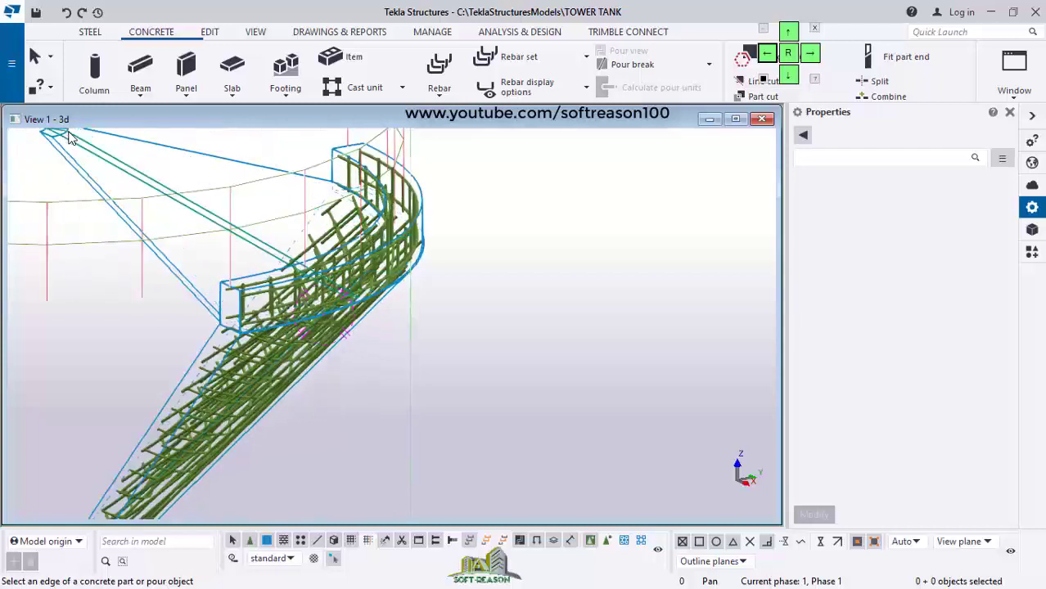
scroll(291, 373, "down", 1)
scroll(134, 181, "up", 2)
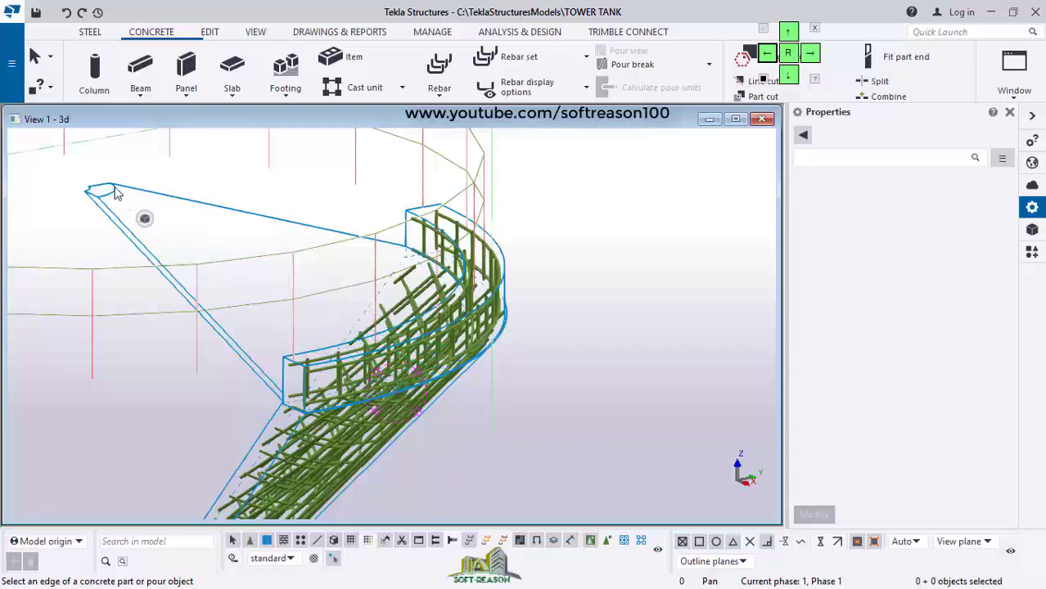
left_click(112, 195)
scroll(188, 259, "up", 2)
middle_click_drag(188, 259, 327, 350, "ctrl")
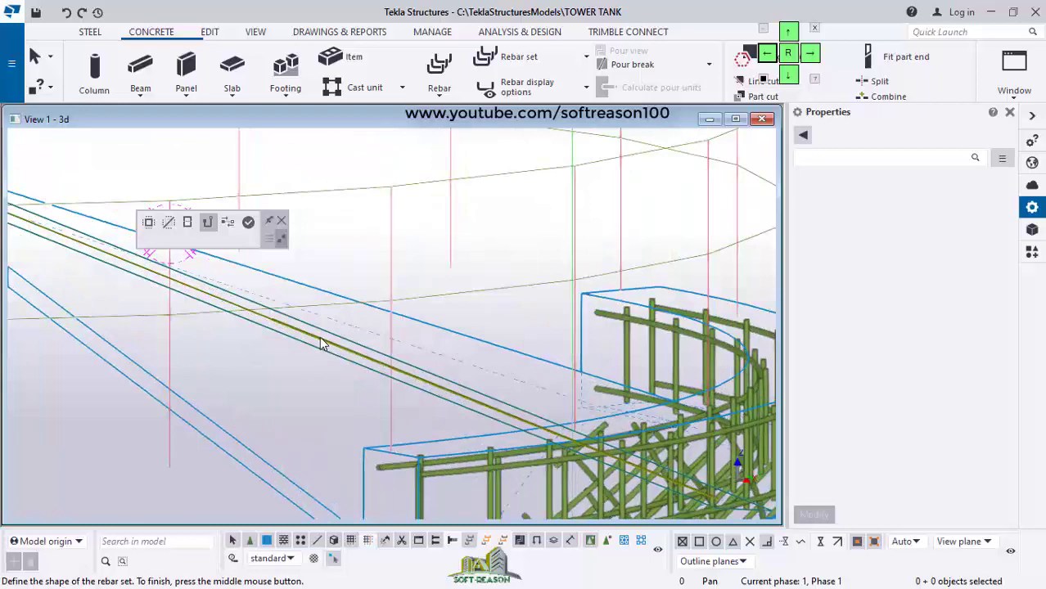
middle_click_drag(263, 328, 276, 315, "ctrl")
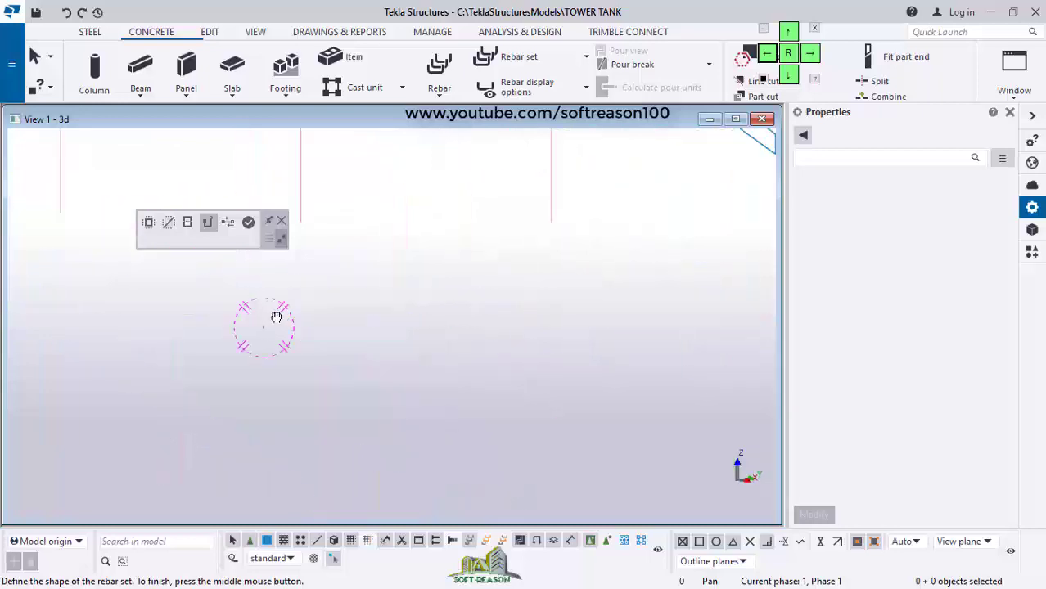
scroll(341, 343, "down", 7)
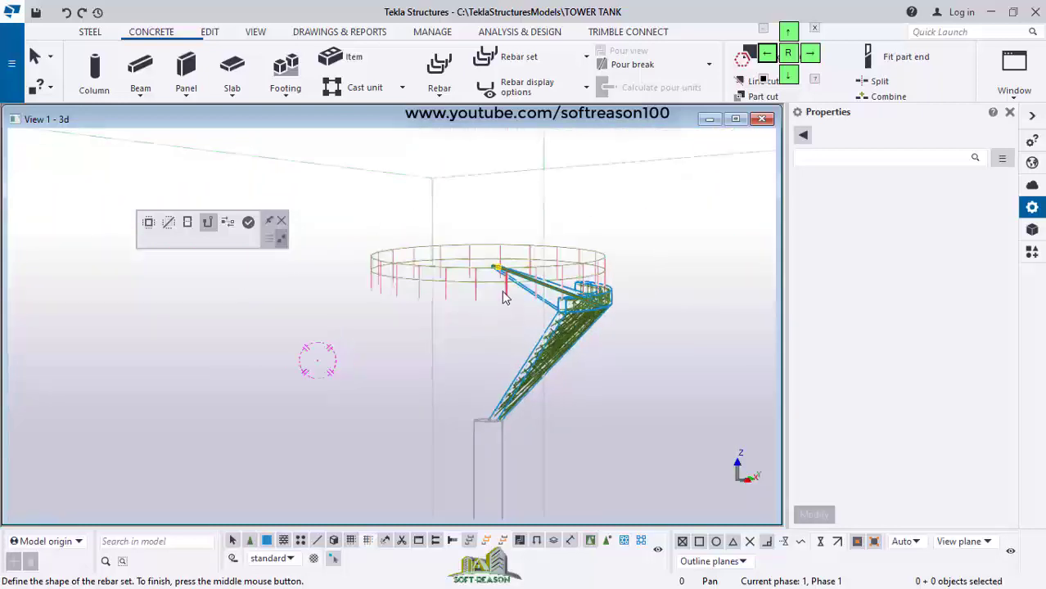
scroll(543, 293, "up", 3)
scroll(668, 293, "up", 5)
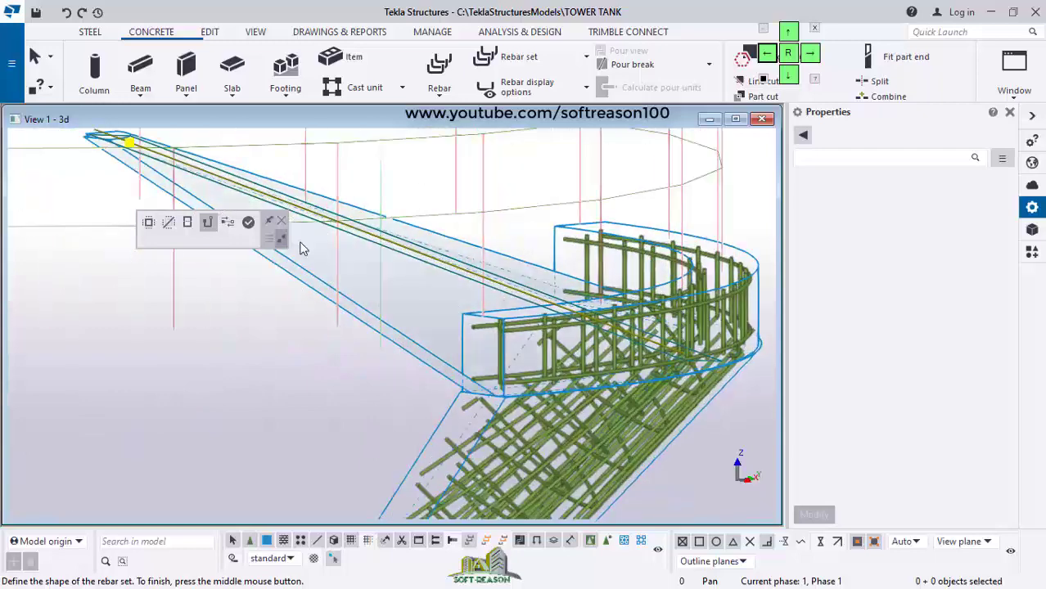
scroll(419, 245, "up", 1)
scroll(462, 248, "up", 1)
left_click(442, 264)
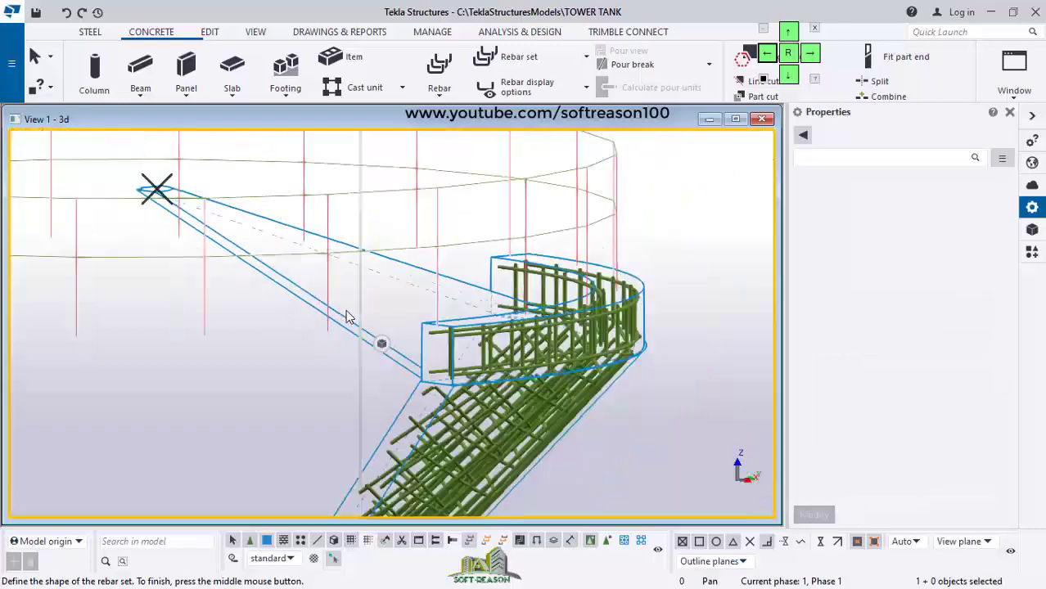
scroll(346, 316, "down", 2)
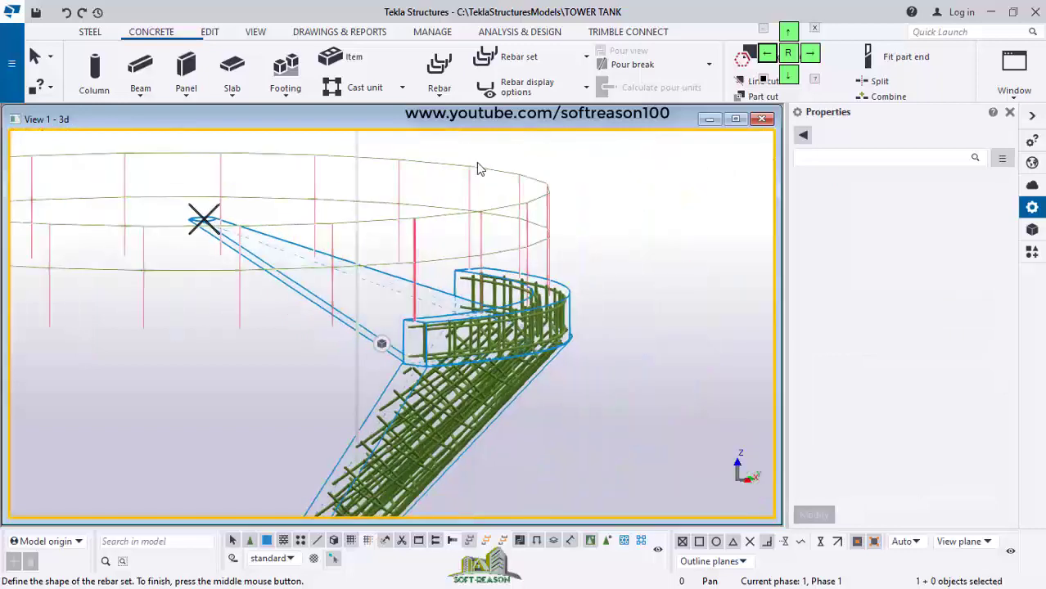
Examine the rebar in the rim and conical wall from above and from the inner side
left_click(545, 63)
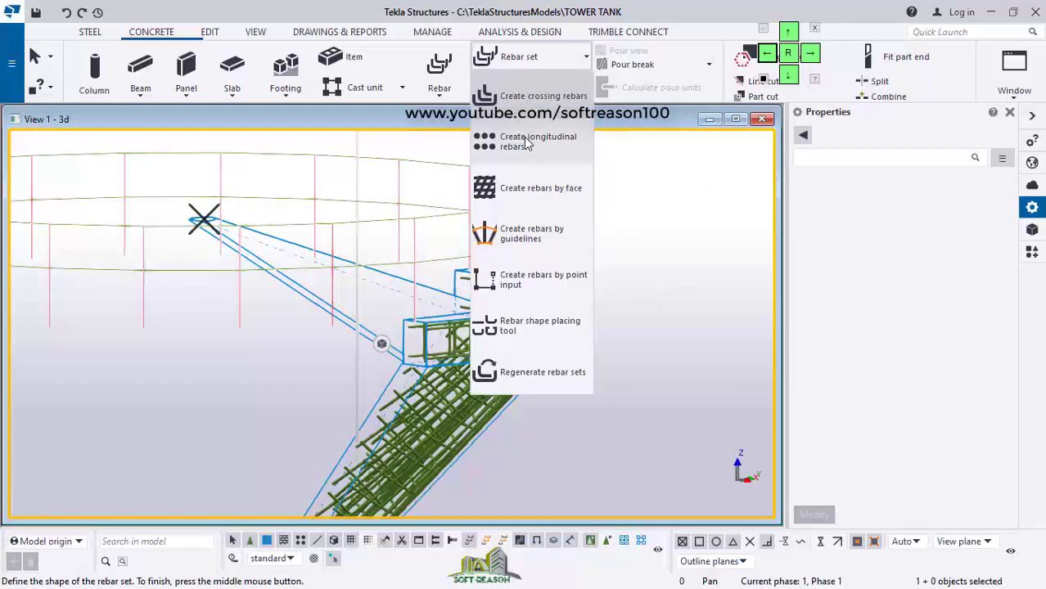
left_click(521, 95)
scroll(531, 342, "up", 2)
scroll(523, 357, "up", 1)
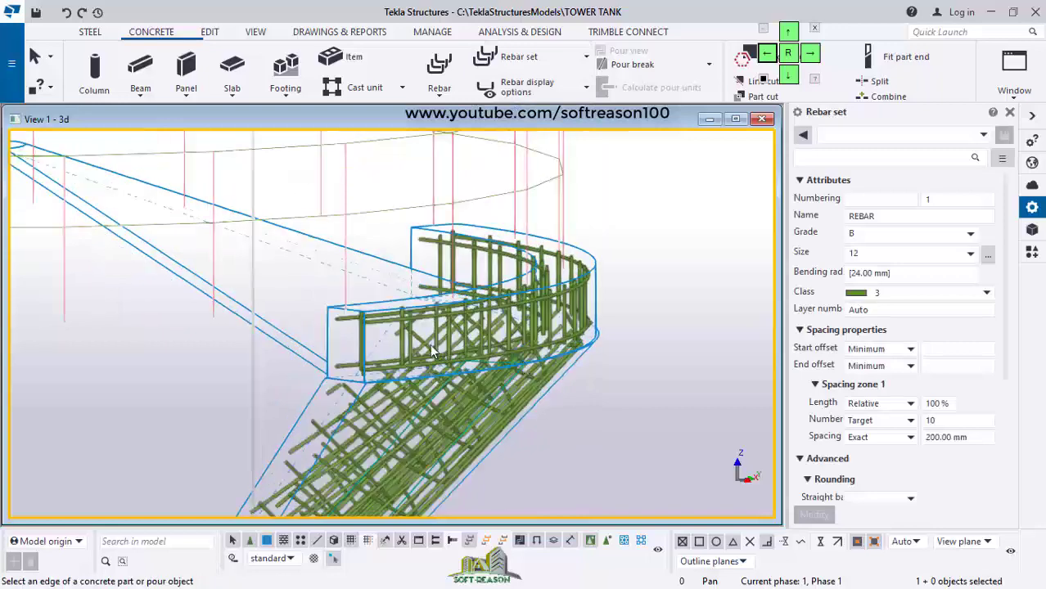
scroll(446, 346, "down", 2)
middle_click_drag(477, 334, 514, 229, "ctrl")
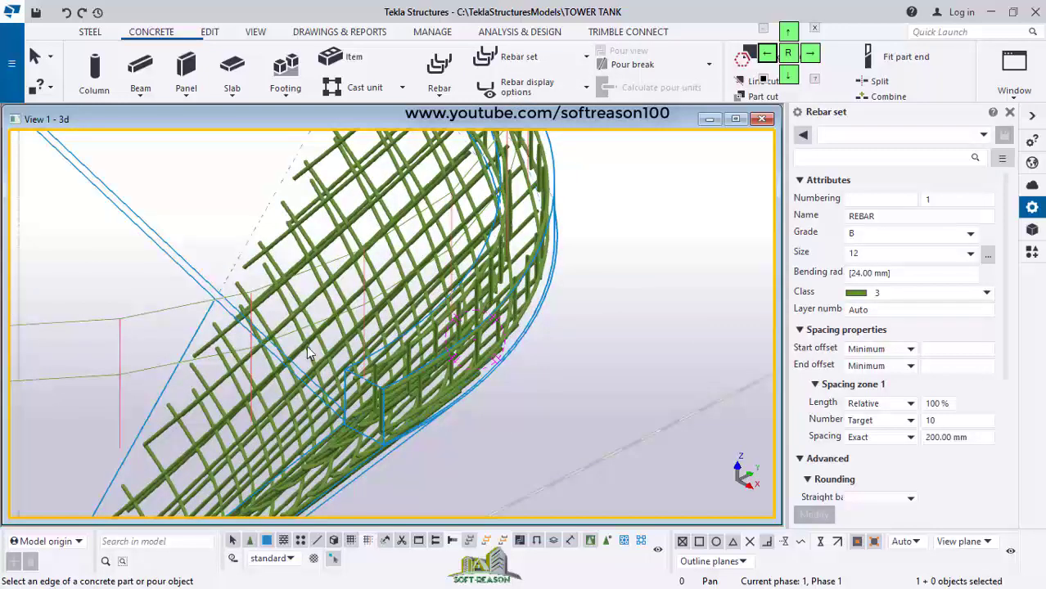
middle_click_drag(306, 346, 349, 324, "ctrl")
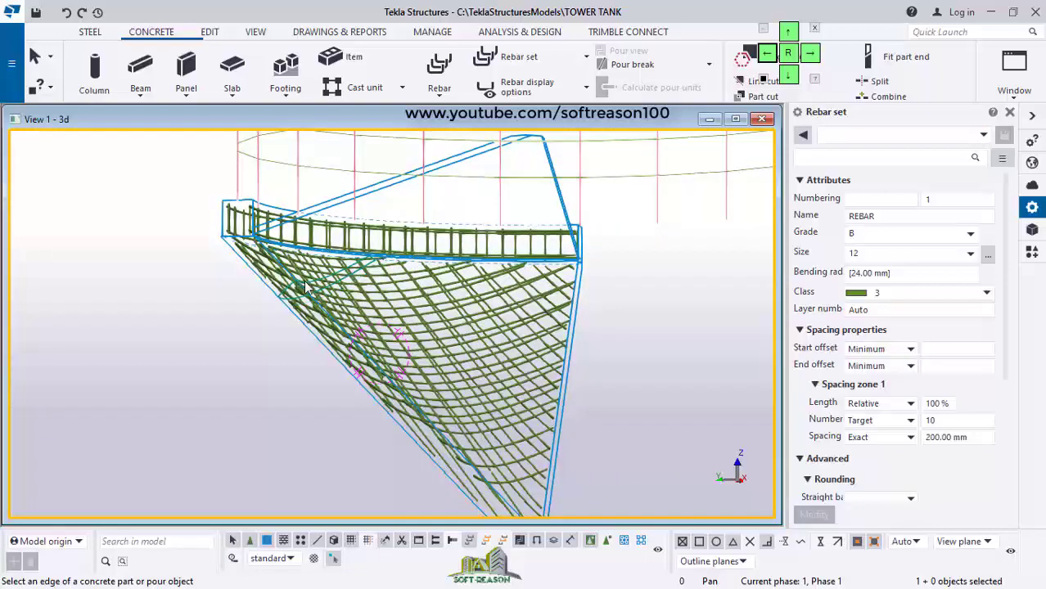
middle_click_drag(304, 287, 350, 291, "ctrl")
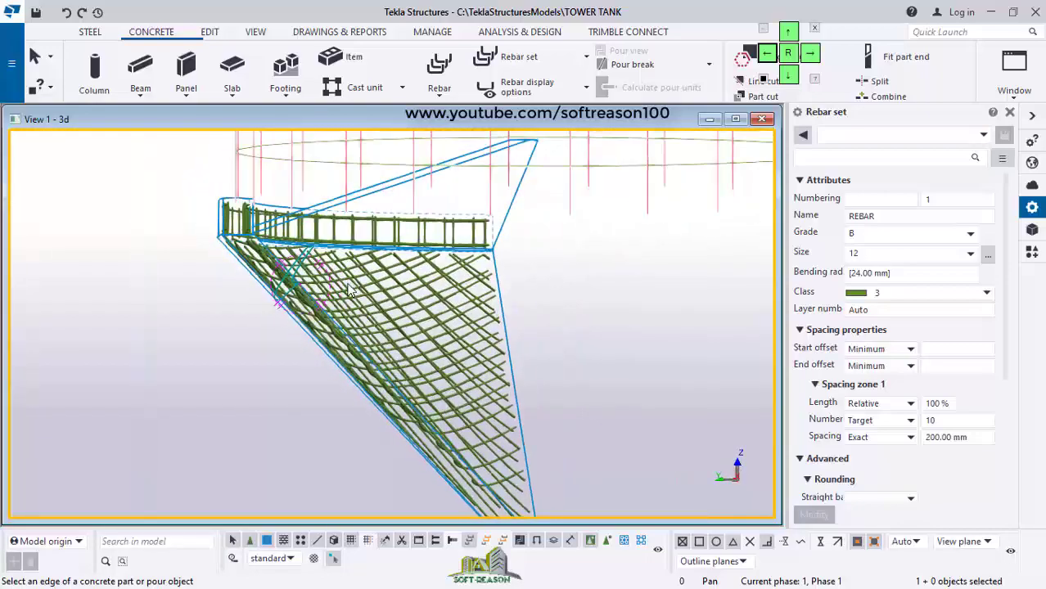
scroll(325, 234, "up", 3)
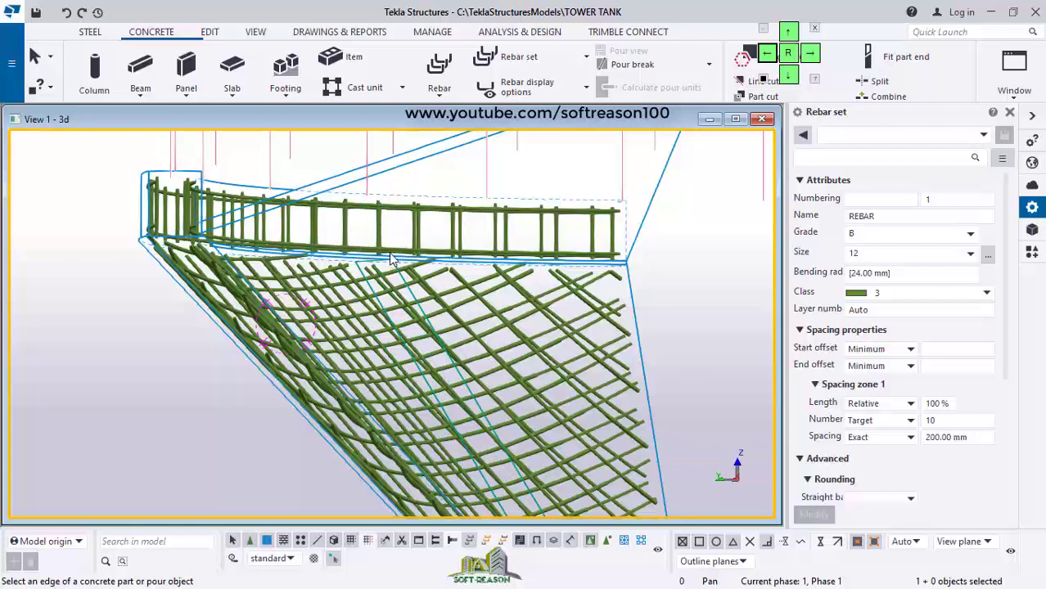
Create a longitudinal rebar set on the upper face of the sloping top slab and return the parts to transparent display
key("ctrl+4")
scroll(383, 253, "up", 1)
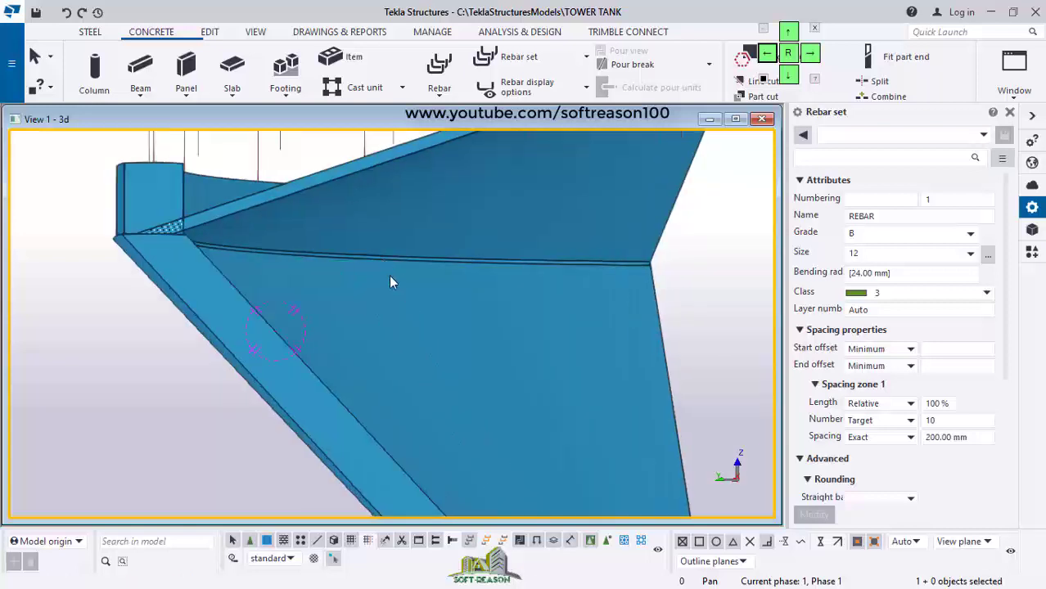
scroll(313, 265, "down", 1)
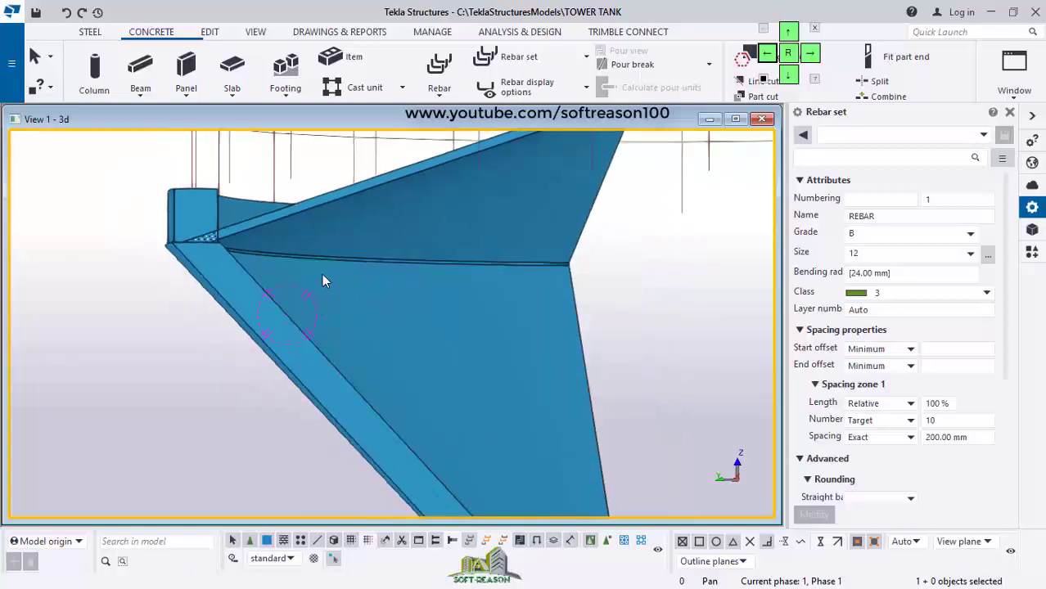
middle_click_drag(321, 282, 344, 316, "ctrl")
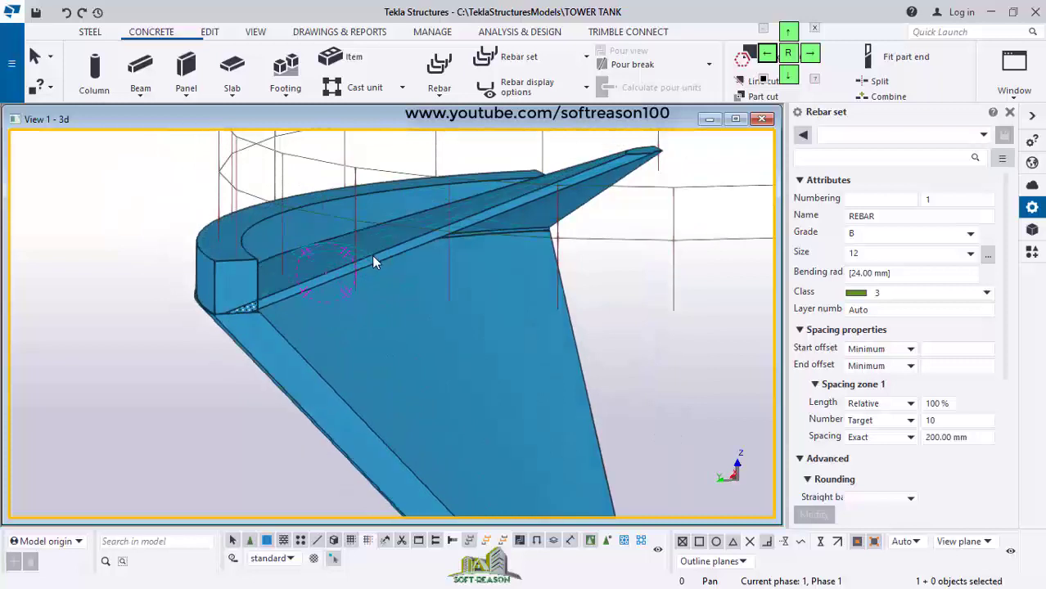
middle_click_drag(355, 222, 384, 296, "ctrl")
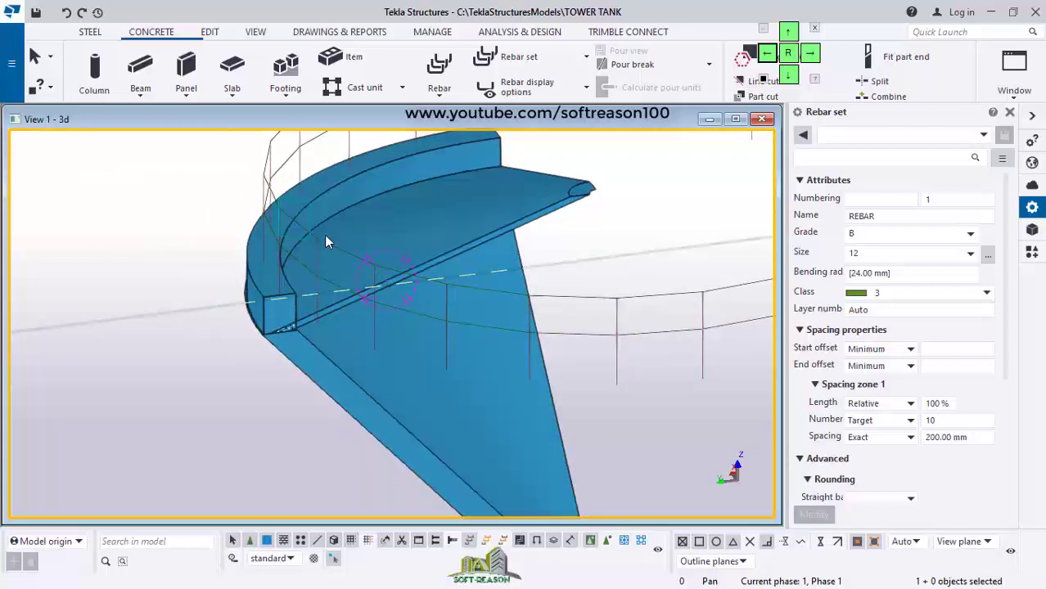
middle_click_drag(434, 351, 384, 295, "ctrl")
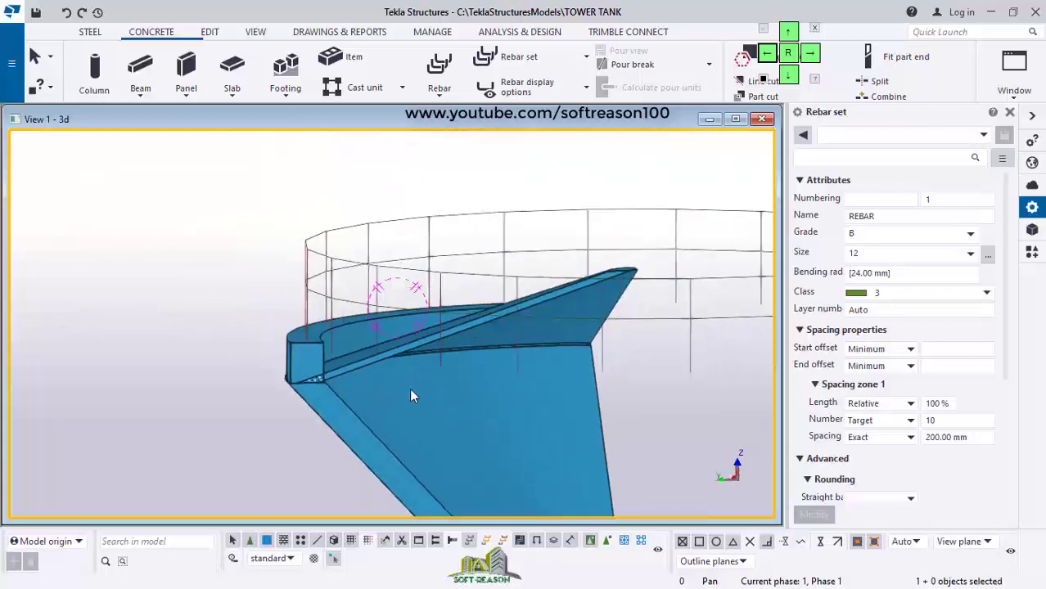
middle_click_drag(410, 385, 429, 364, "ctrl")
scroll(428, 363, "up", 3)
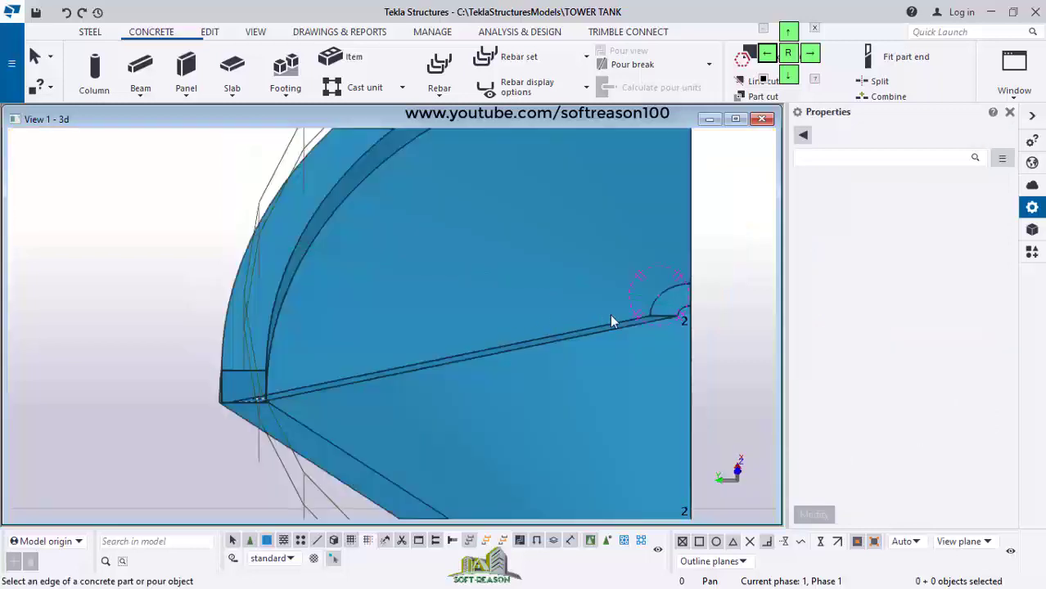
left_click(658, 294)
middle_click_drag(605, 308, 609, 252, "ctrl")
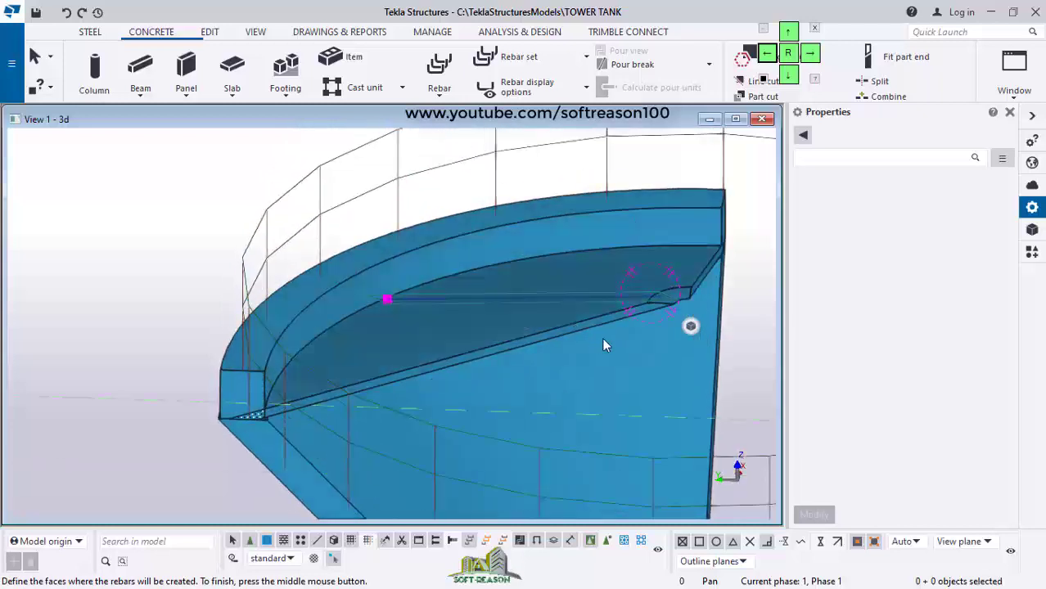
scroll(620, 327, "up", 2)
middle_click_drag(653, 288, 642, 272, "ctrl")
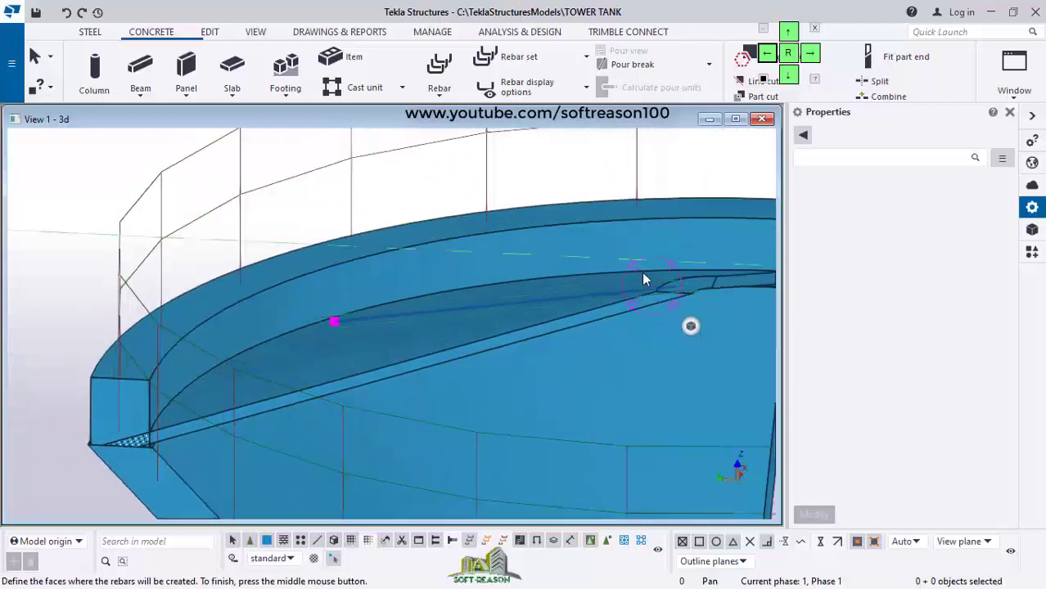
left_click(594, 295)
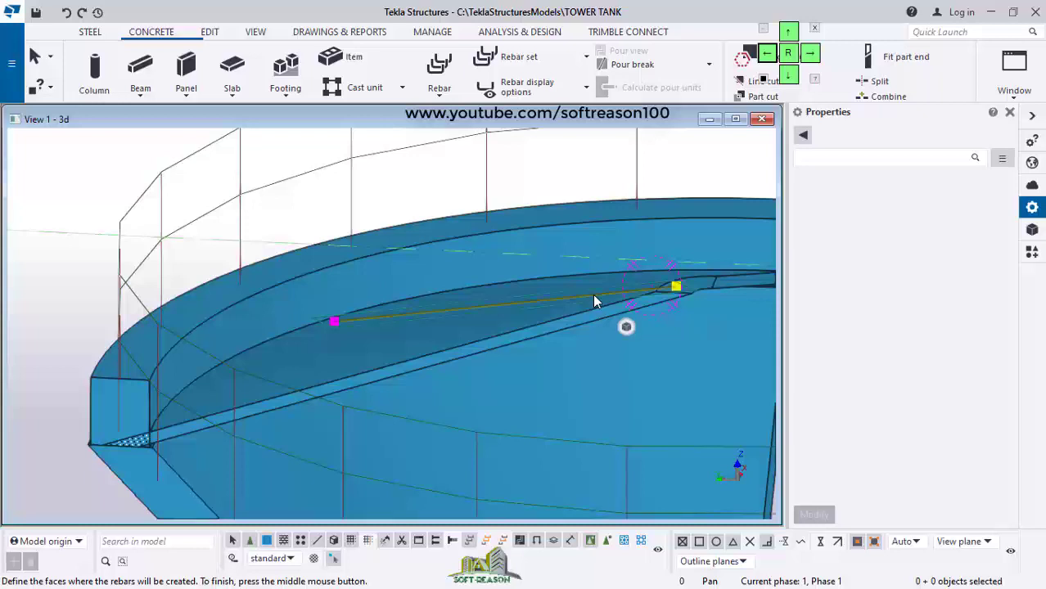
middle_click(593, 296)
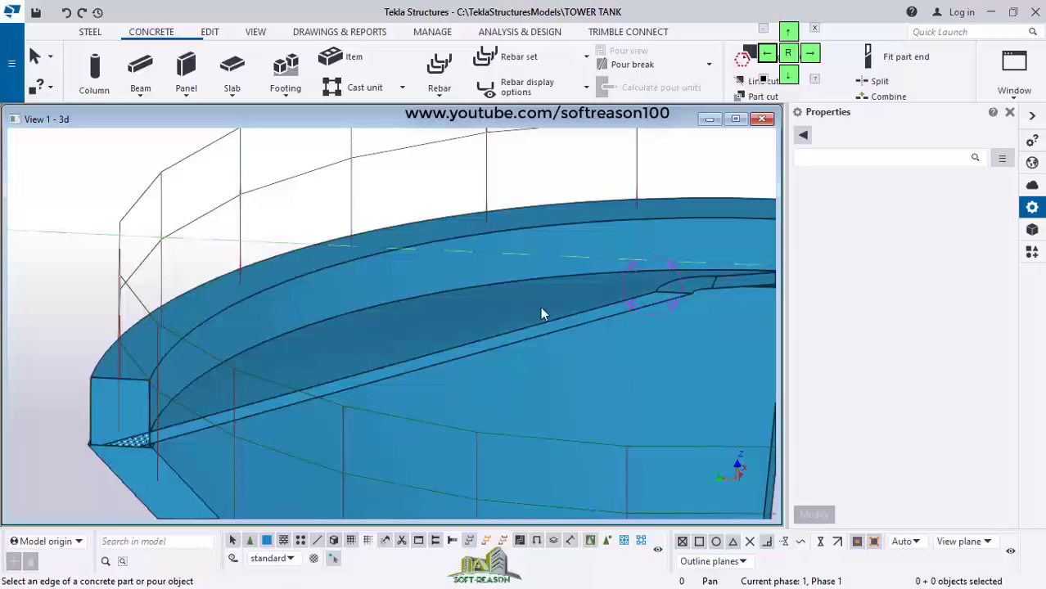
key("ctrl+2")
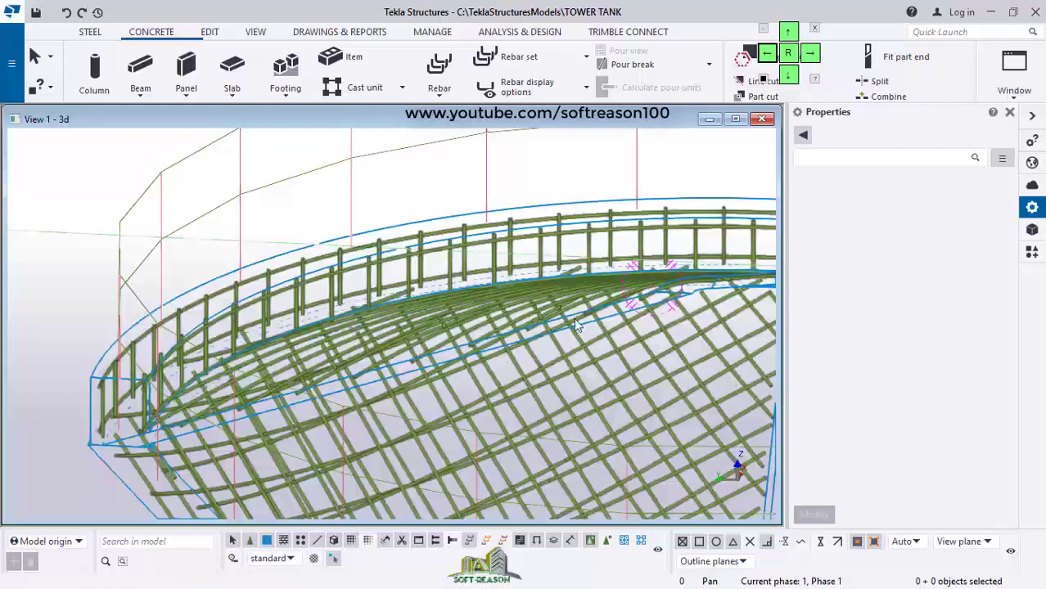
Create a crossing rebar set of size 12 at 200 mm spacing on the upper face of the sloping top slab
scroll(545, 312, "down", 2)
scroll(540, 312, "up", 1)
middle_click_drag(525, 312, 600, 301, "ctrl")
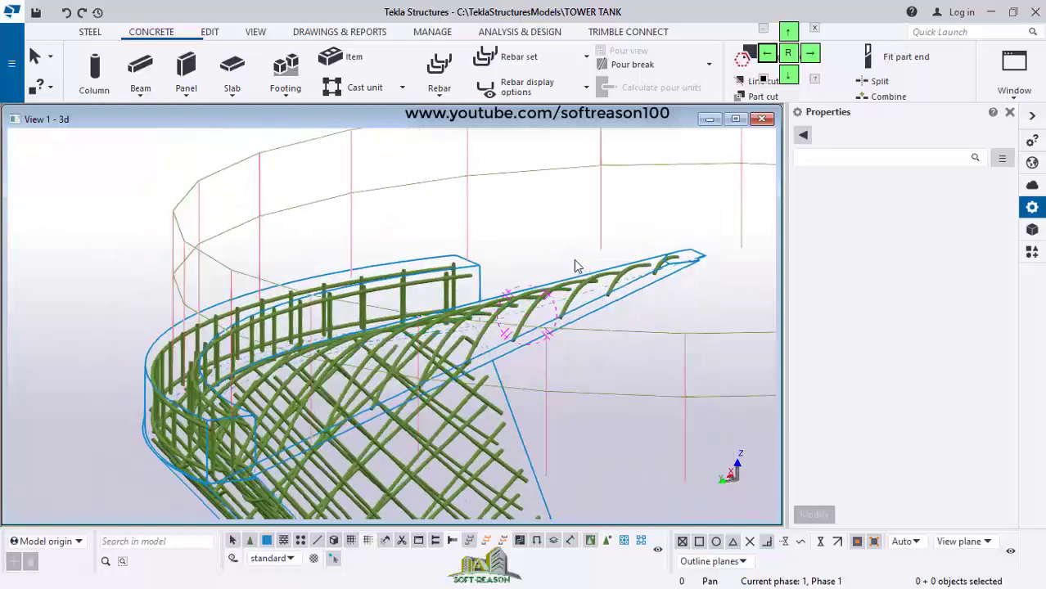
left_click(584, 58)
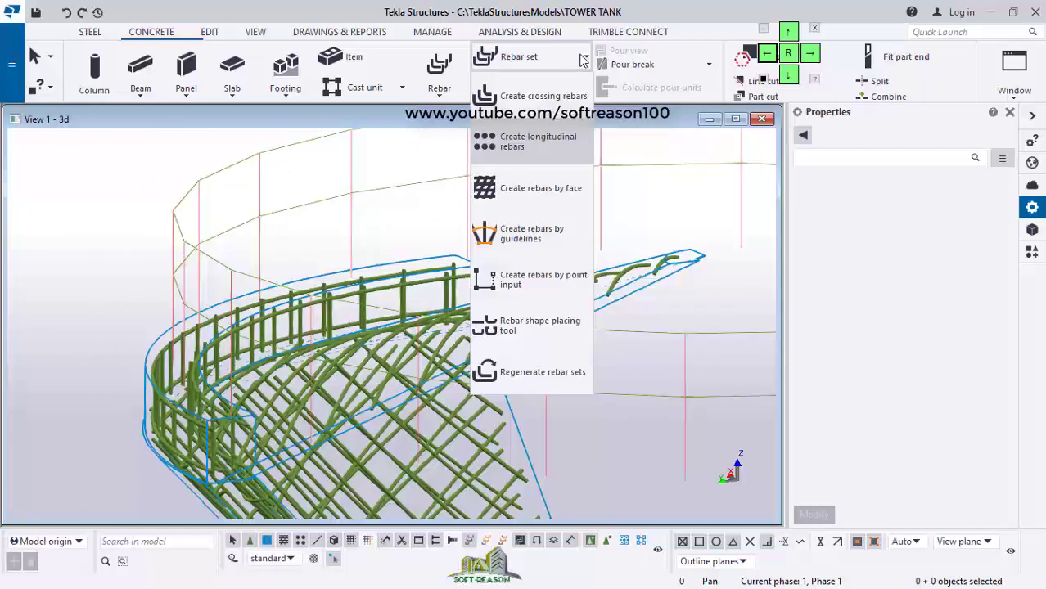
left_click(524, 98)
scroll(679, 256, "up", 4)
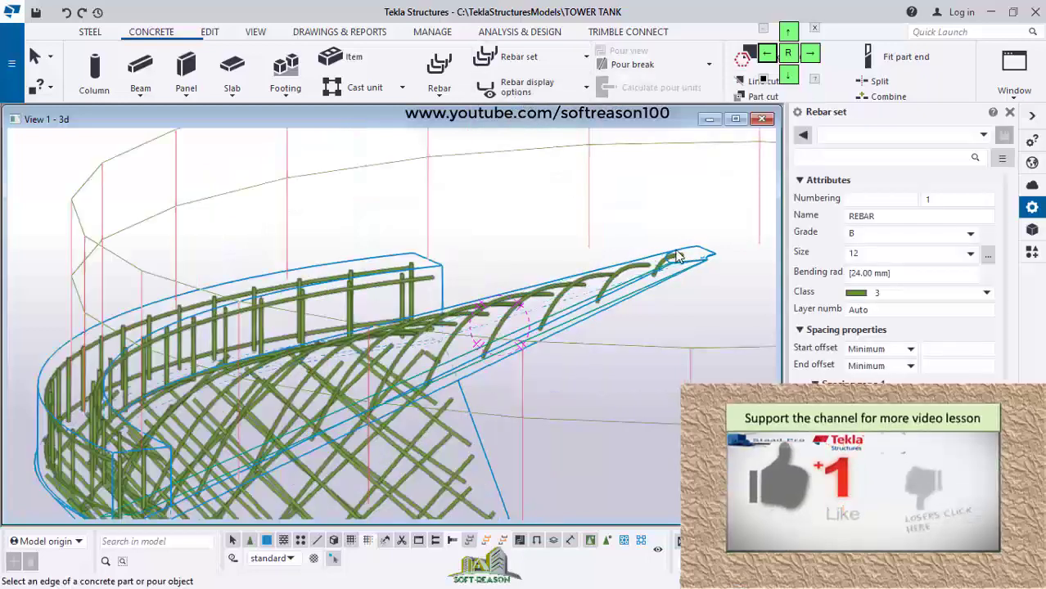
scroll(679, 256, "up", 3)
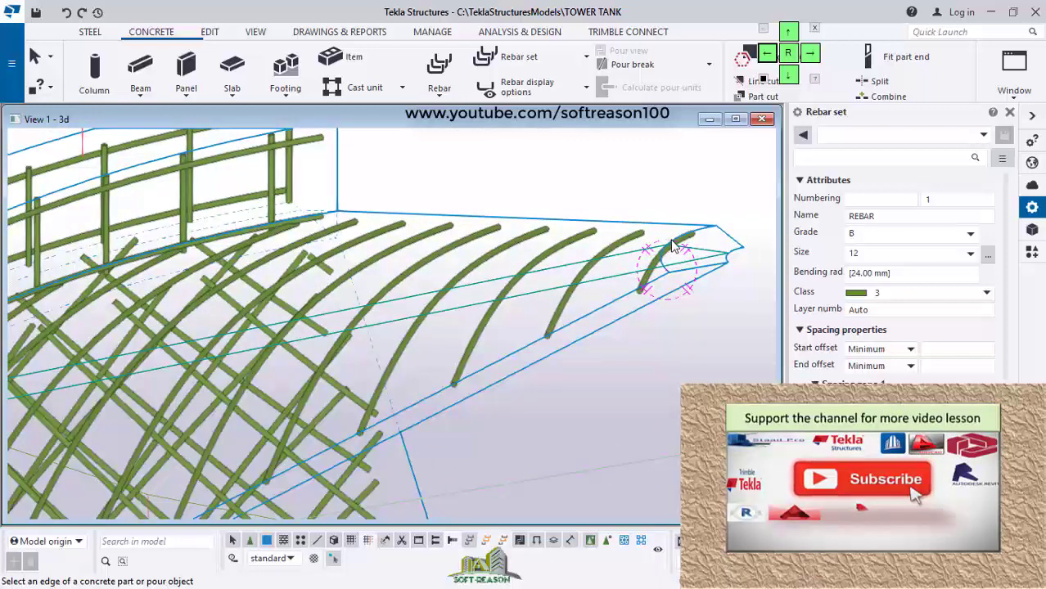
left_click(672, 248)
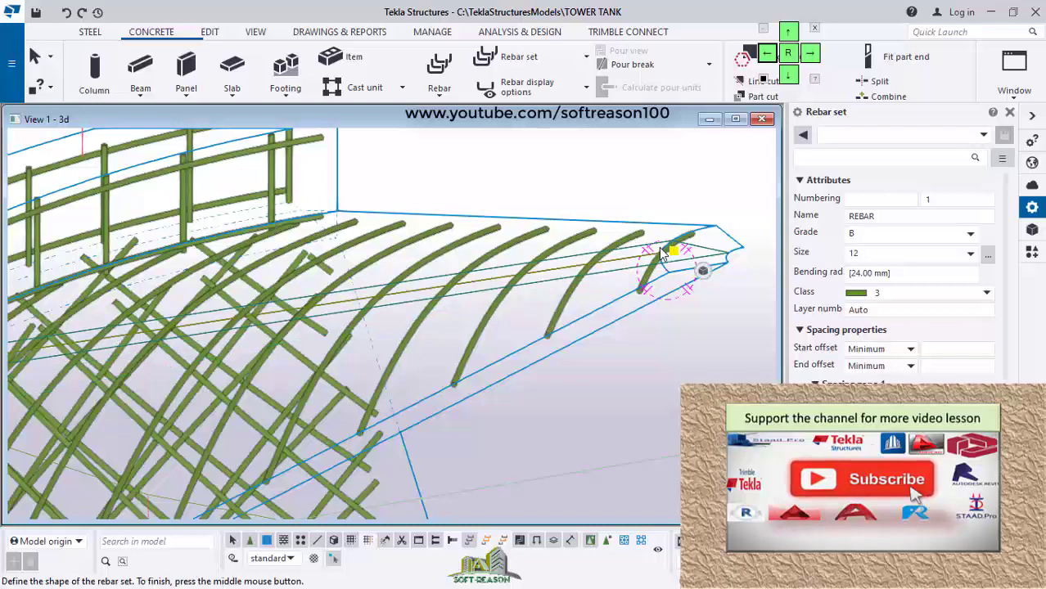
middle_click(563, 275)
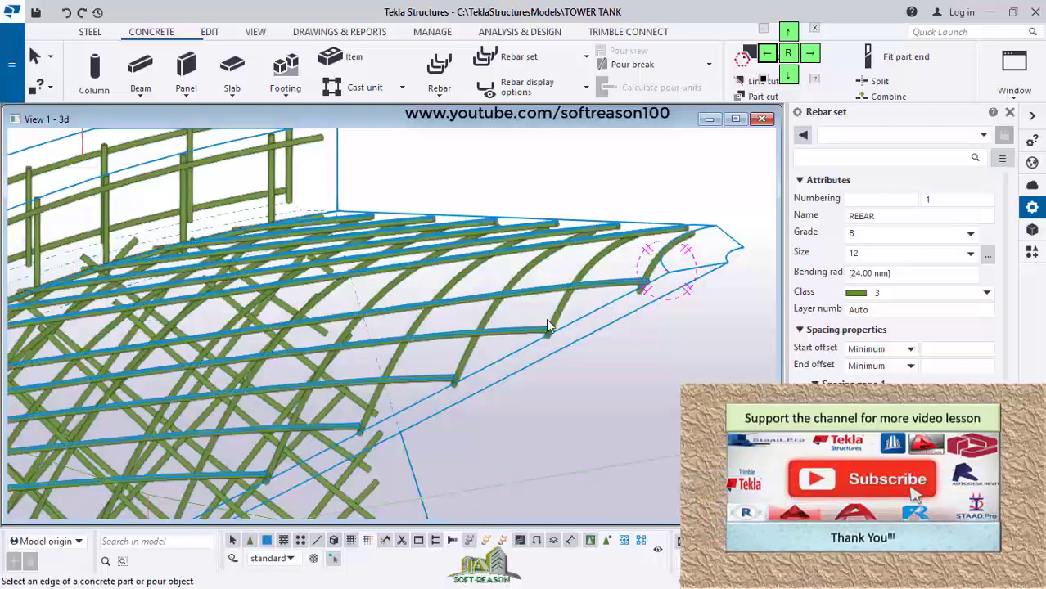
Examine the rebar layout across the quarter's top slab, rim and conical wall down to the column
scroll(587, 353, "down", 4)
scroll(429, 350, "down", 6)
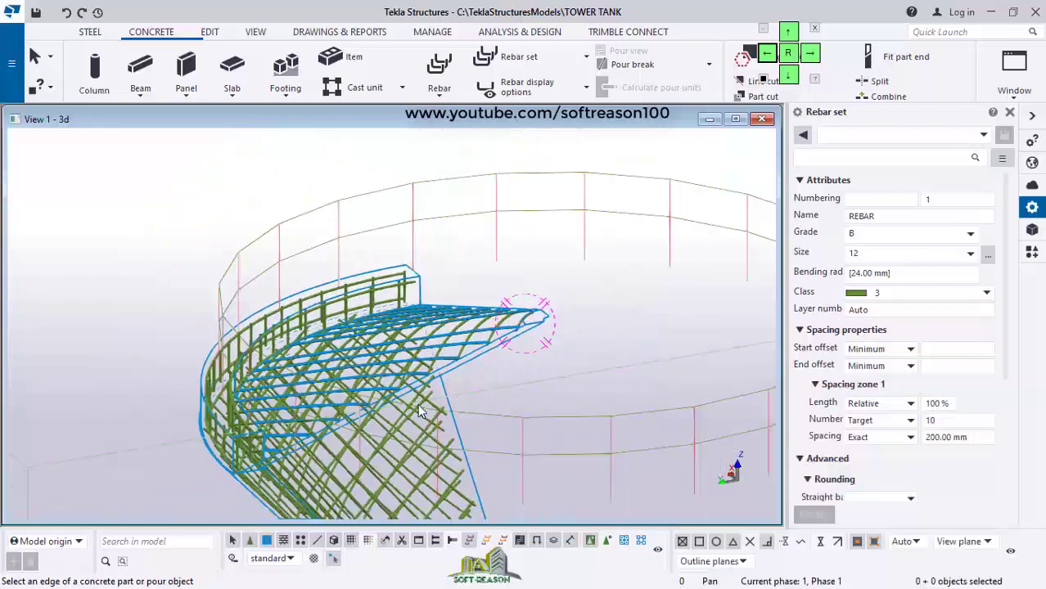
scroll(413, 372, "up", 8)
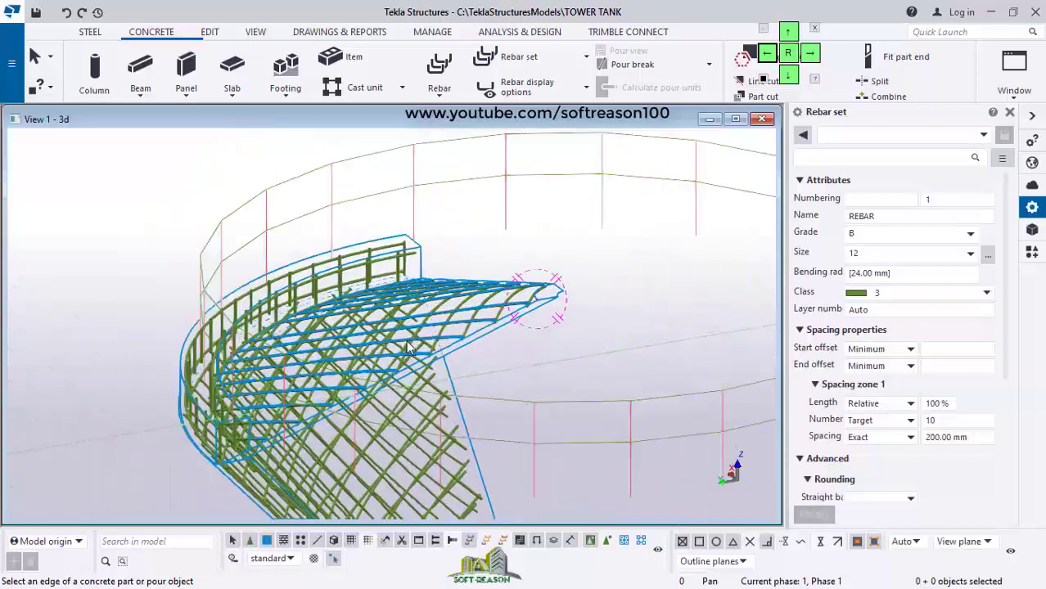
scroll(362, 287, "down", 5)
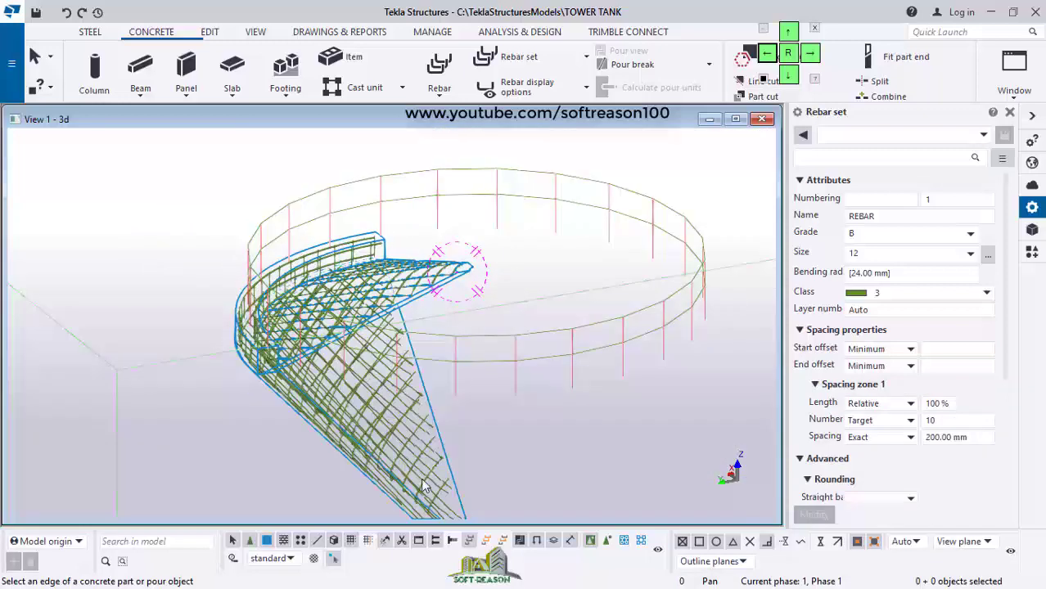
scroll(385, 282, "down", 3)
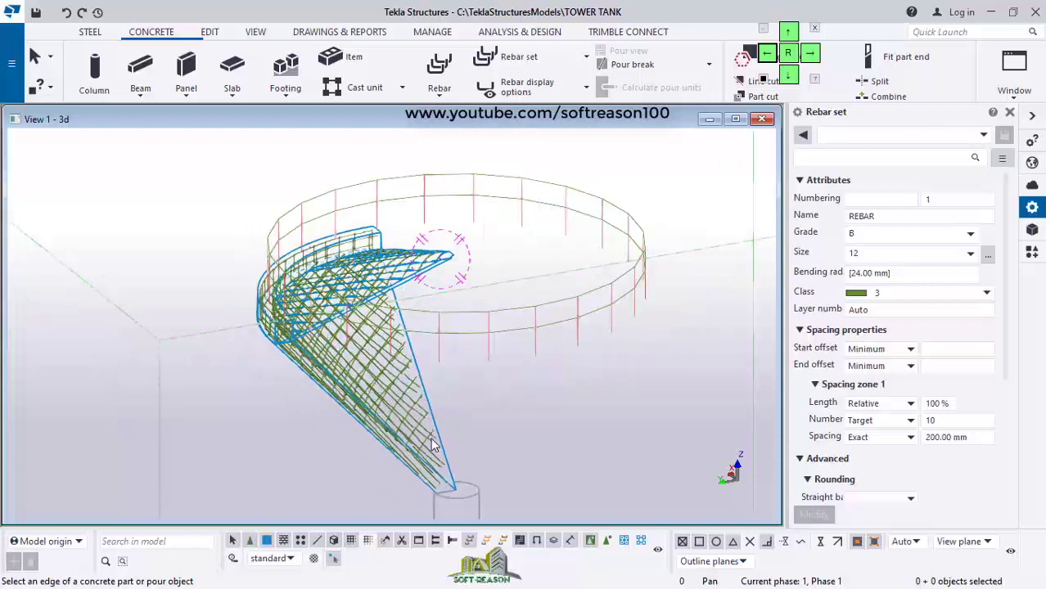
scroll(426, 398, "up", 1)
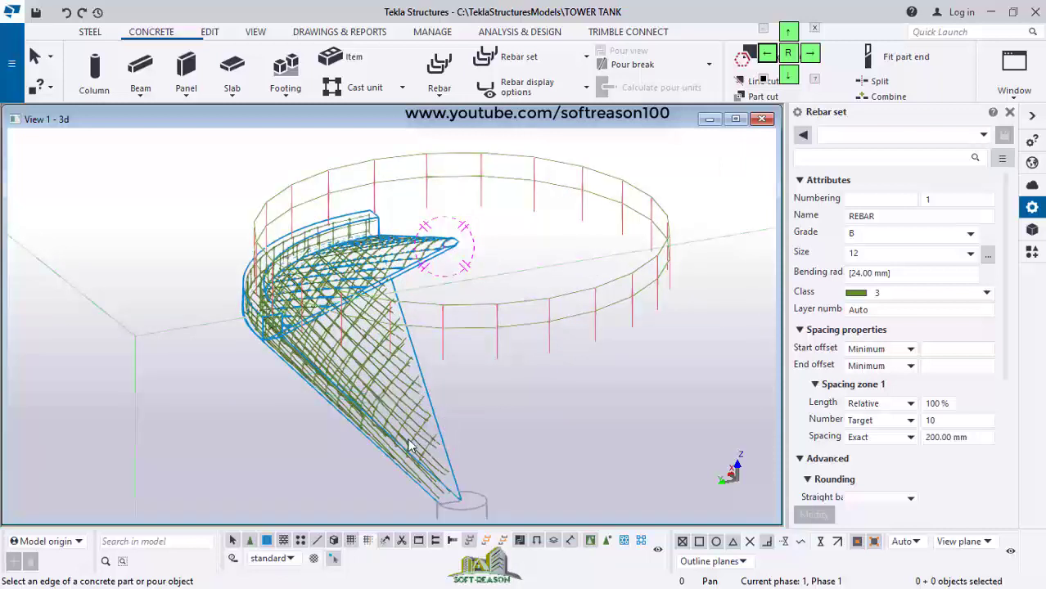
key("Escape")
left_click_drag(505, 394, 246, 501)
scroll(382, 440, "up", 2)
left_click(500, 412)
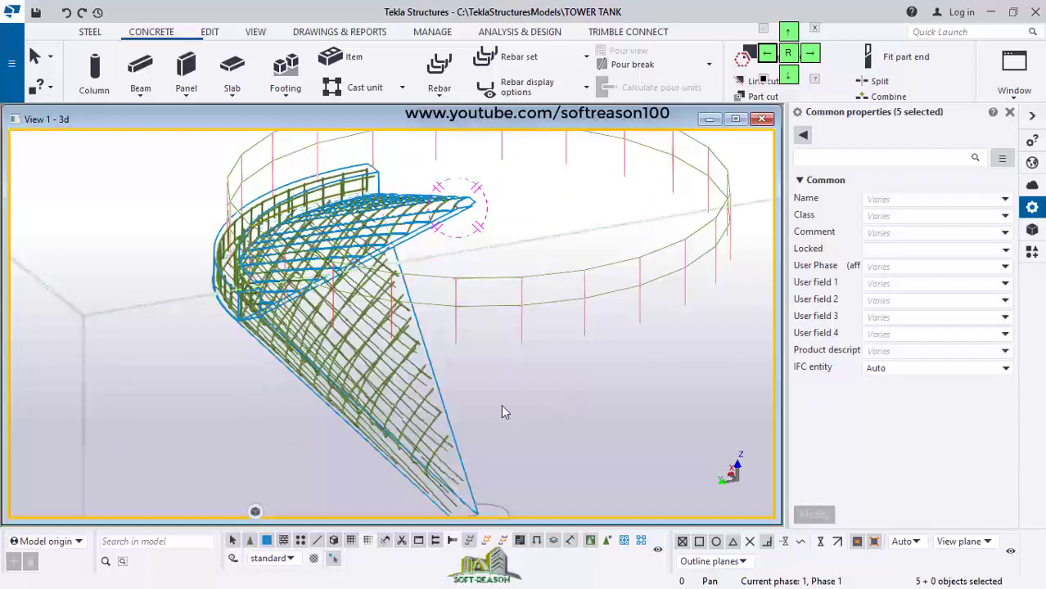
scroll(416, 378, "up", 1)
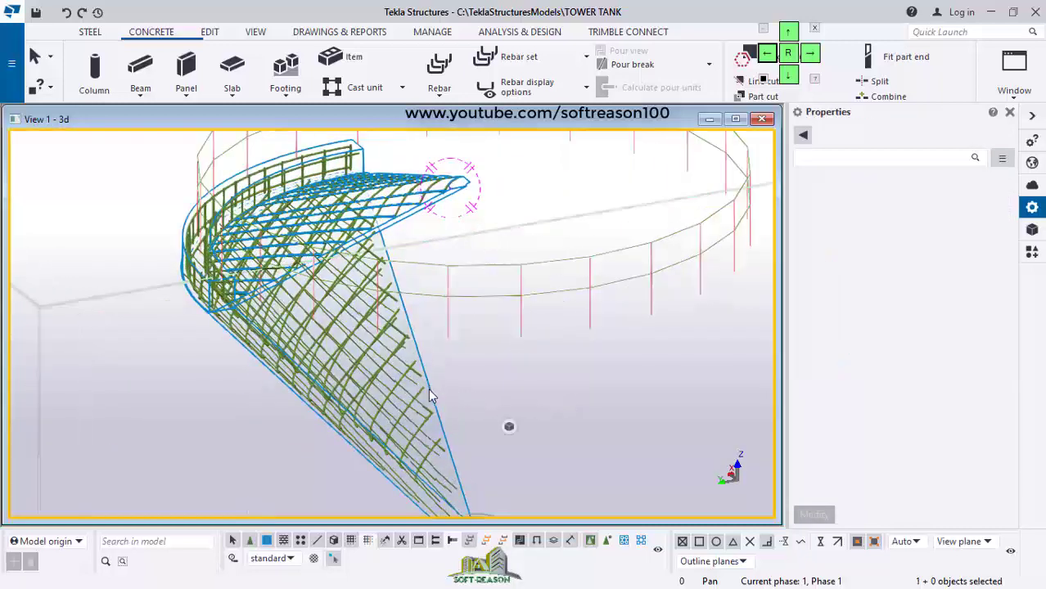
Display the parts as solids and select the quarter's conical wall, sloping top slab and rim together
key("ctrl+4")
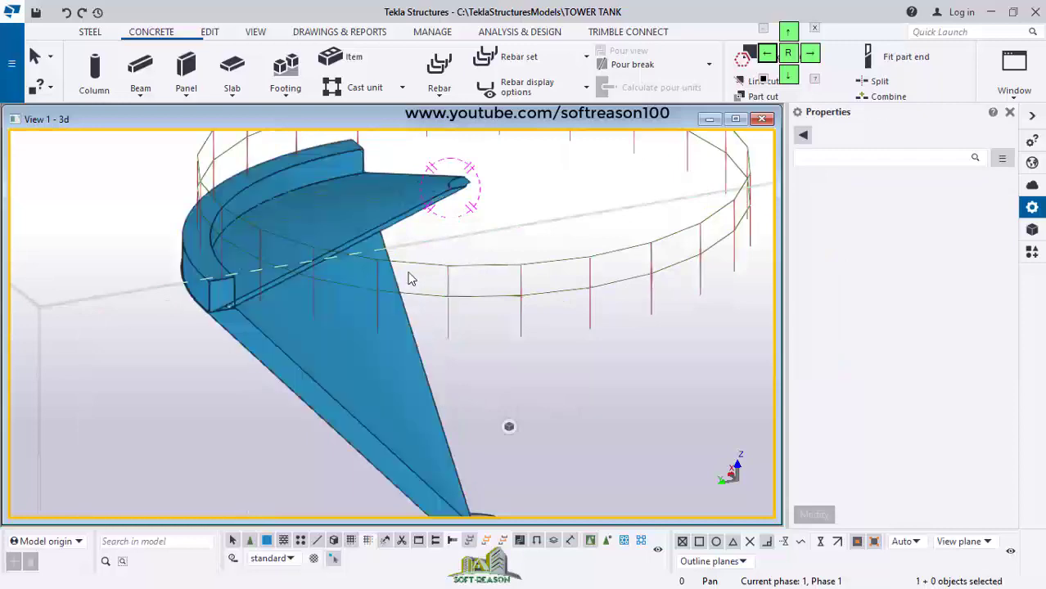
scroll(409, 278, "down", 5)
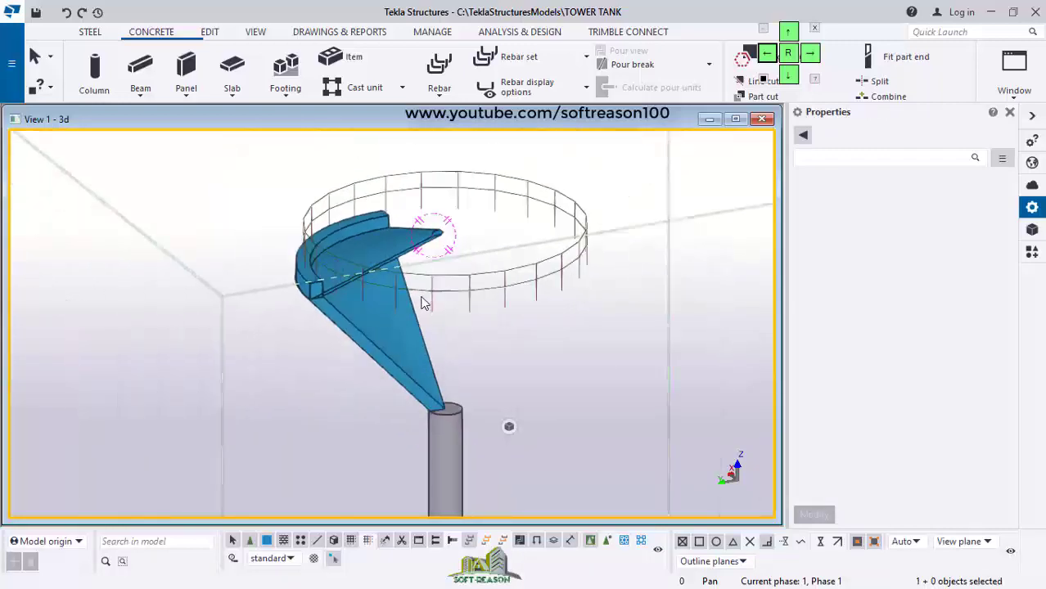
scroll(421, 297, "down", 2)
scroll(399, 362, "up", 3)
scroll(306, 306, "up", 1)
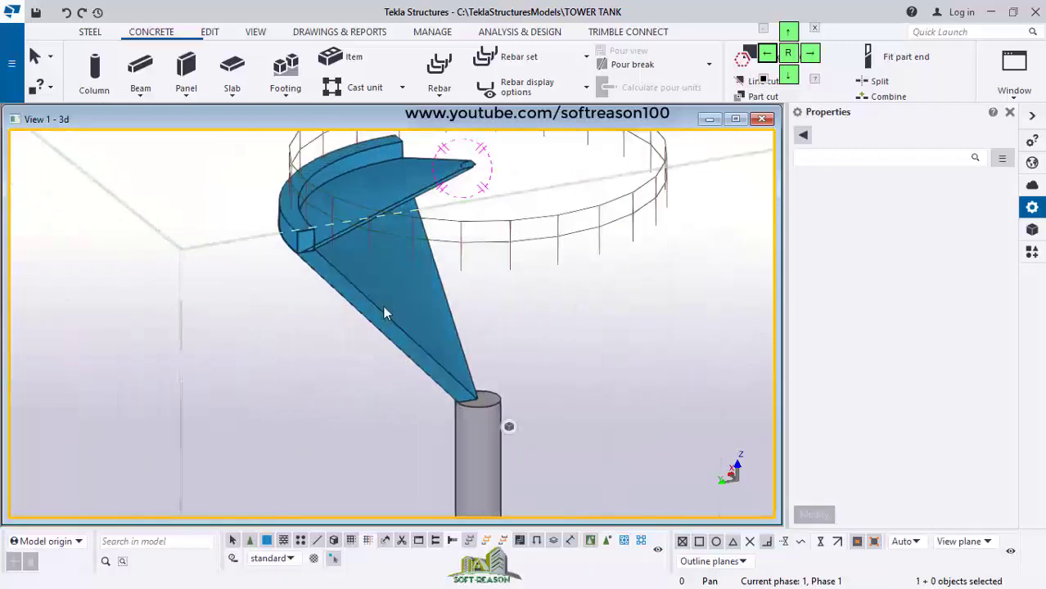
left_click(368, 325)
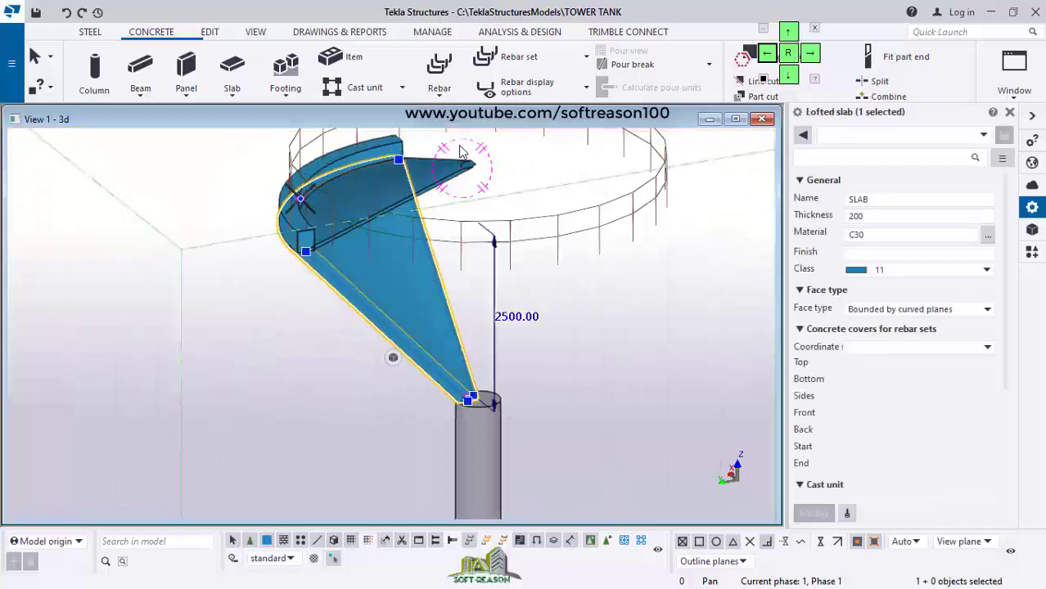
left_click(428, 189, "shift")
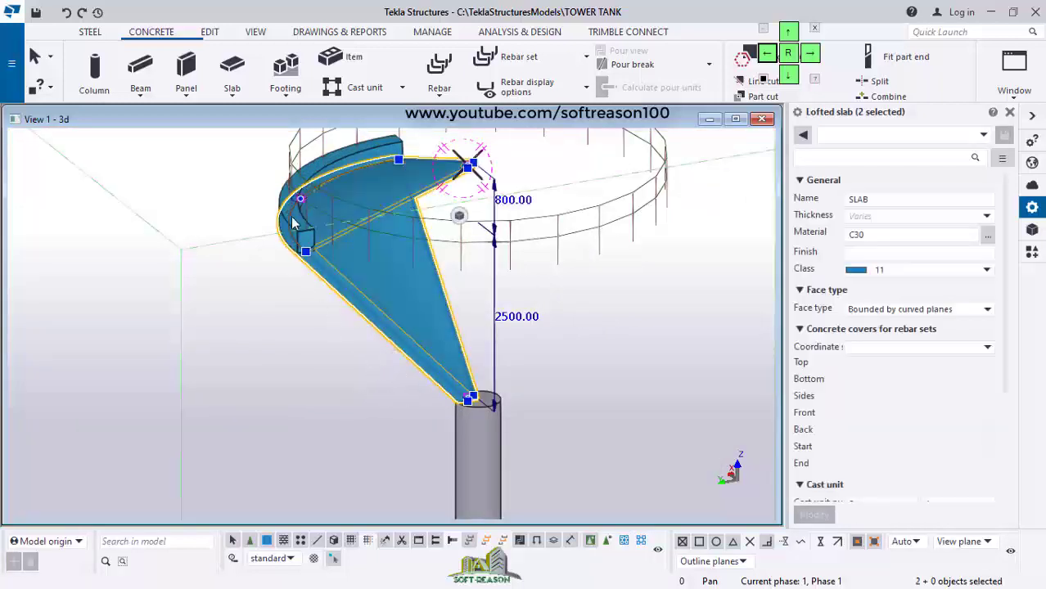
left_click(293, 223, "shift")
Start a rotated copy of the selected quarter slabs in plan view with the rotation origin at the column centre
middle_click_drag(438, 335, 304, 433, "ctrl")
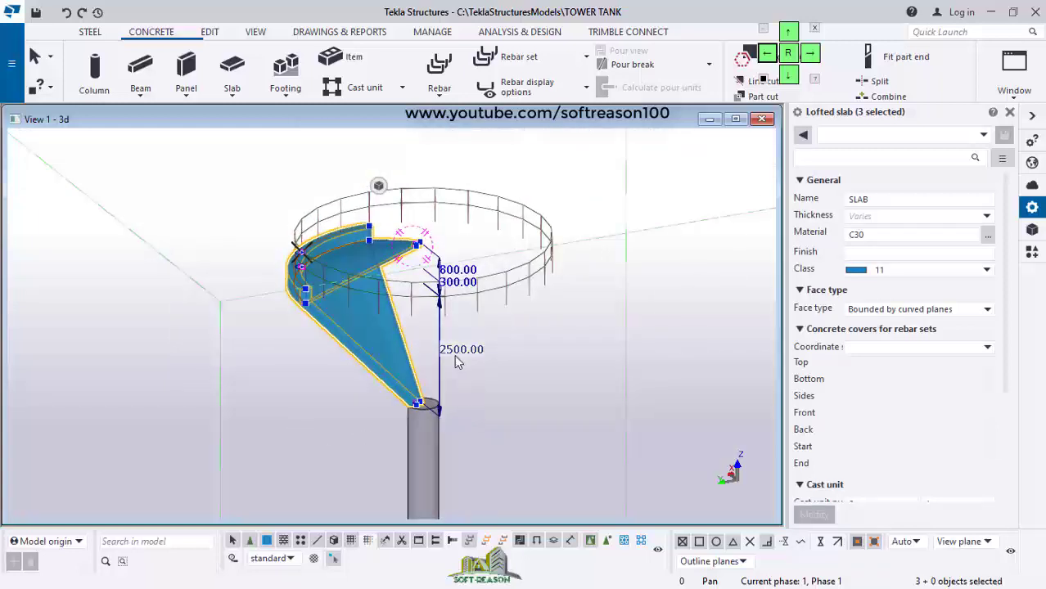
key("ctrl+p")
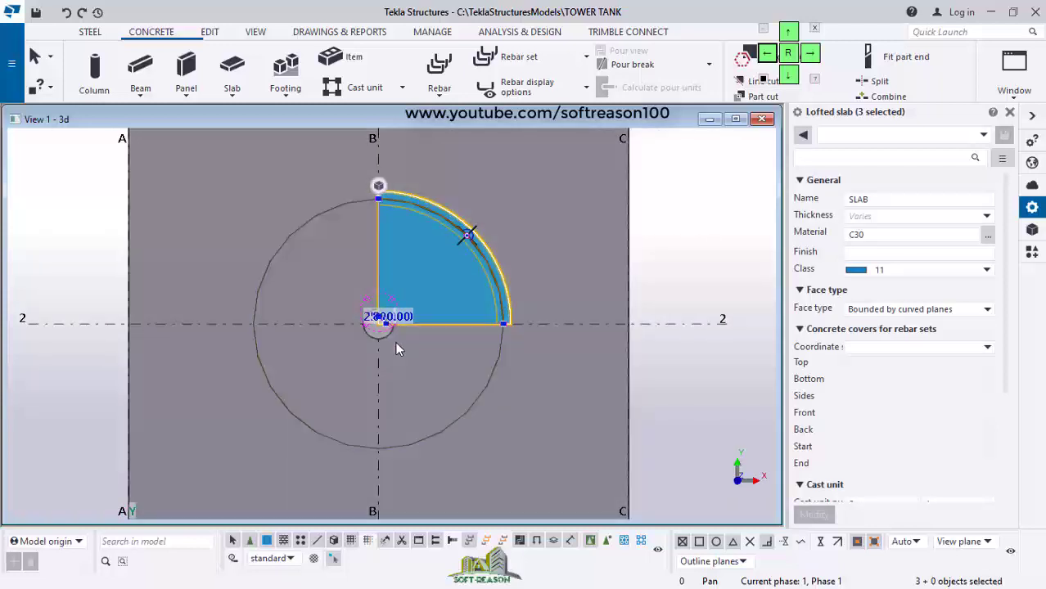
right_click(663, 183)
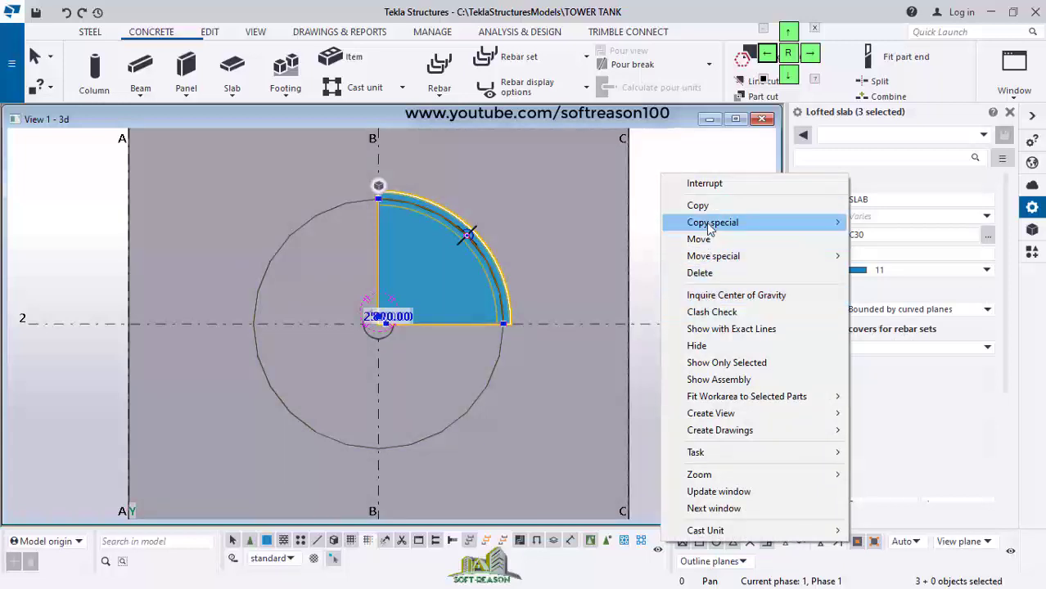
mouse_move(711, 223)
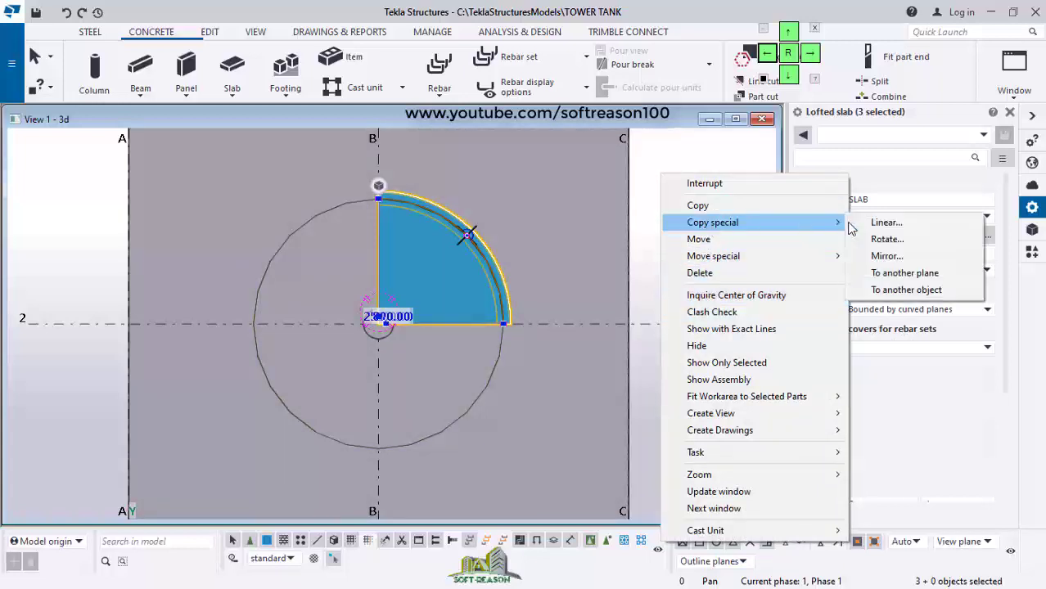
left_click(886, 239)
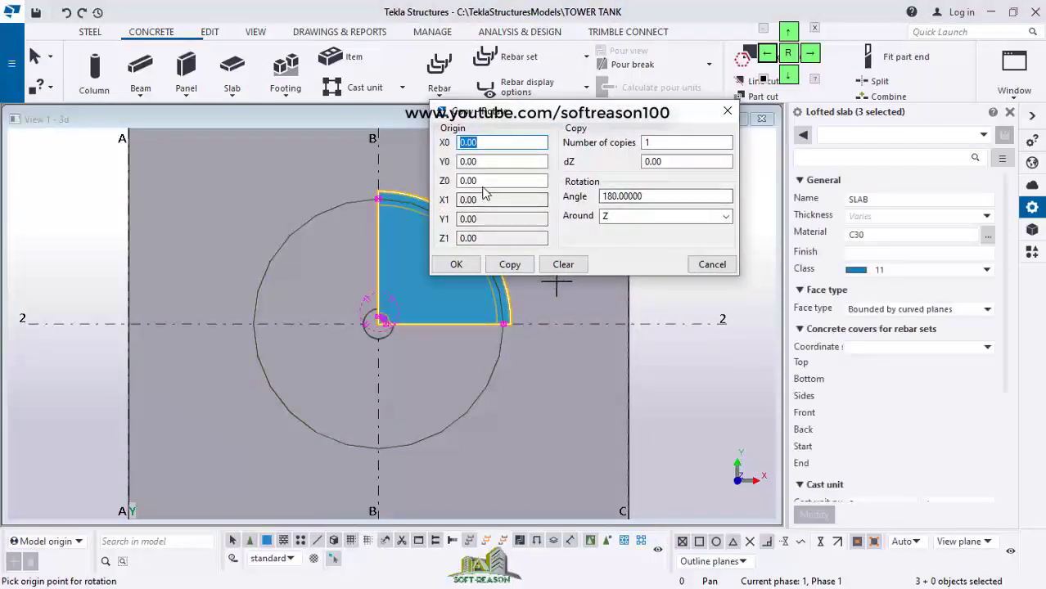
scroll(401, 319, "up", 5)
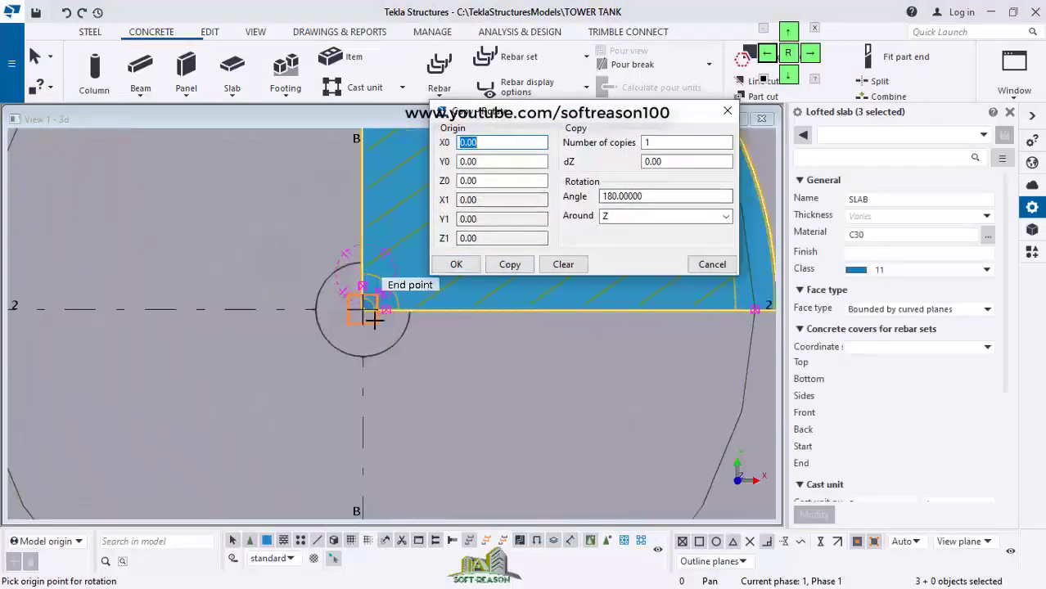
left_click(366, 311)
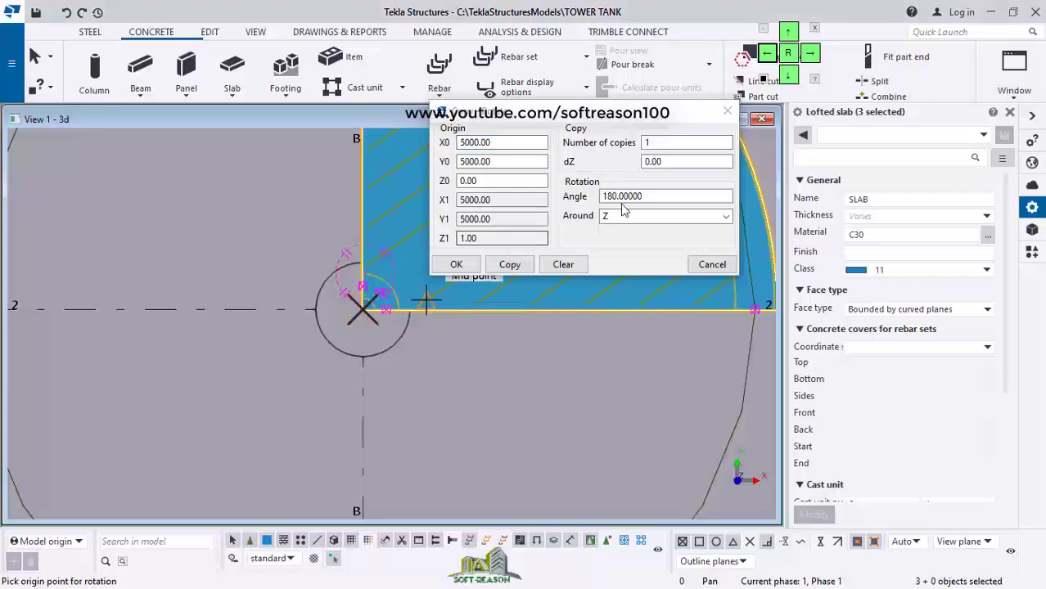
Set the rotation angle to 900 degrees and the number of copies to 3
left_click_drag(675, 202, 575, 202)
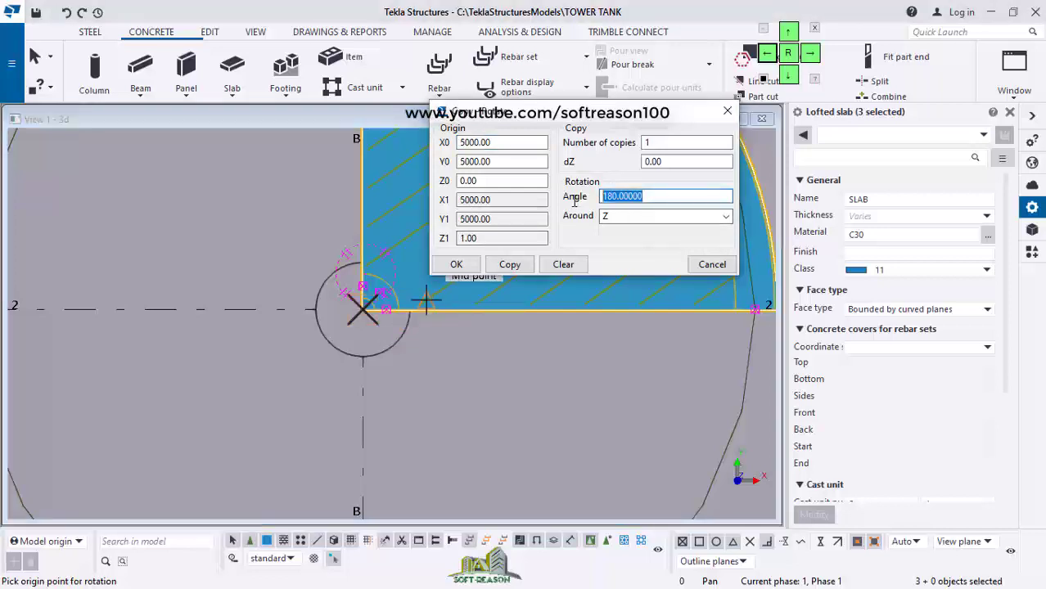
type("900")
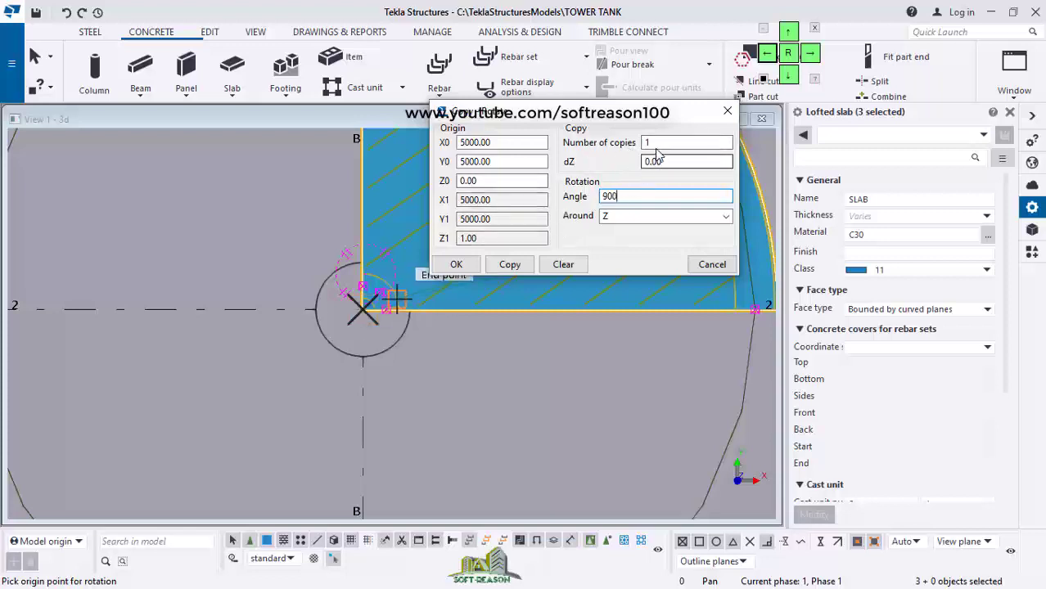
left_click(643, 143)
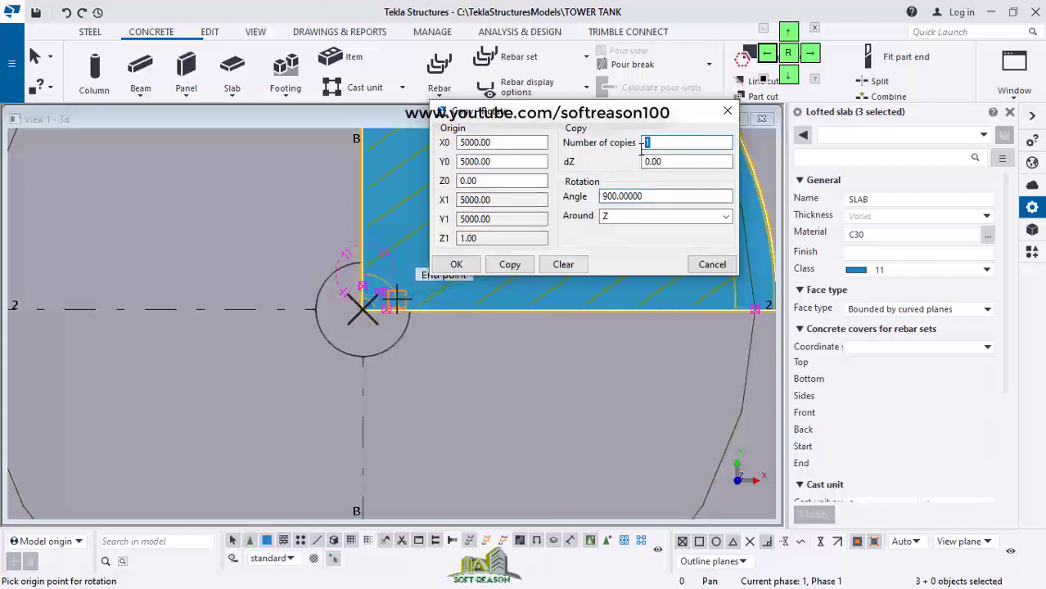
type("3")
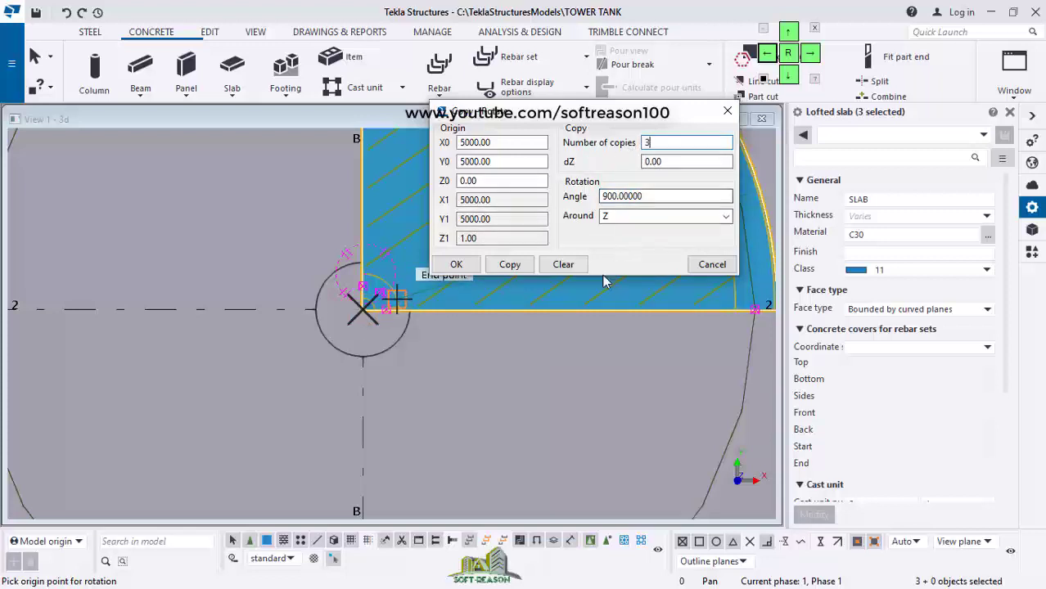
Try to rotate-copy the quarter with these settings, deleting duplicates, and undo the copy
left_click(508, 265)
left_click(507, 265)
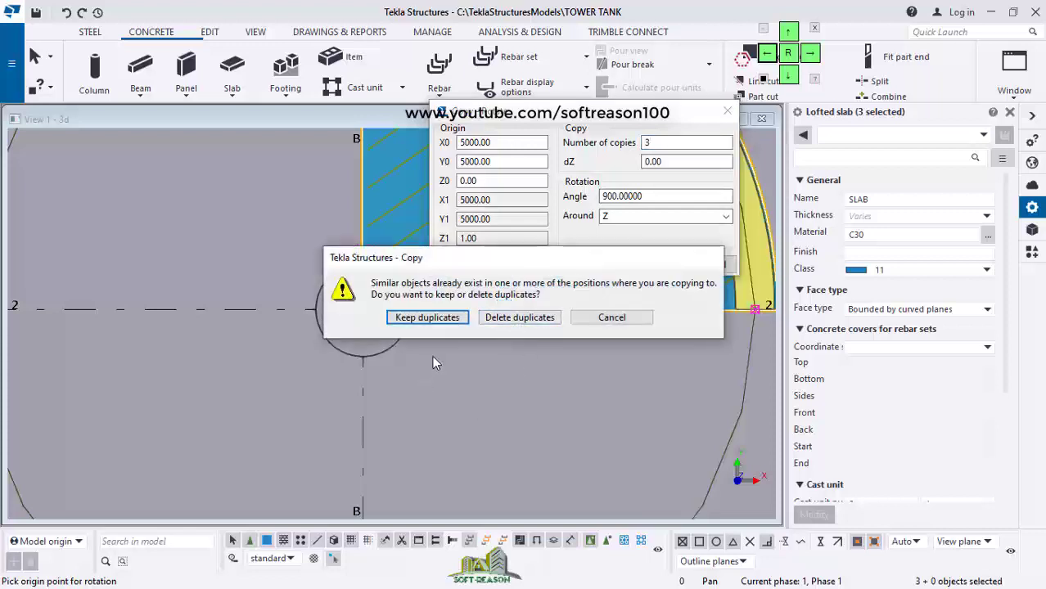
left_click(511, 317)
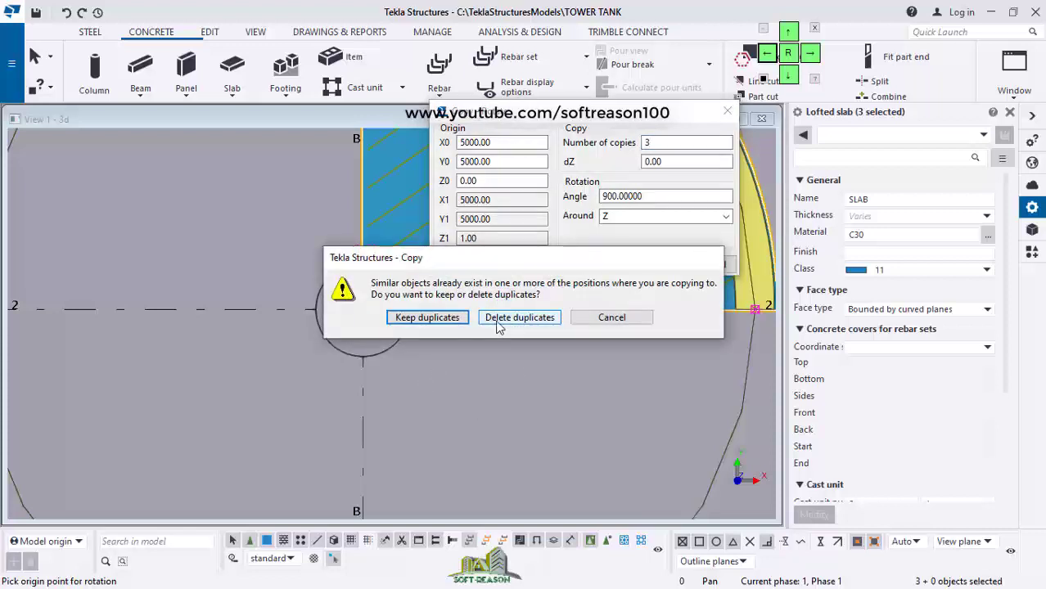
scroll(396, 365, "down", 3)
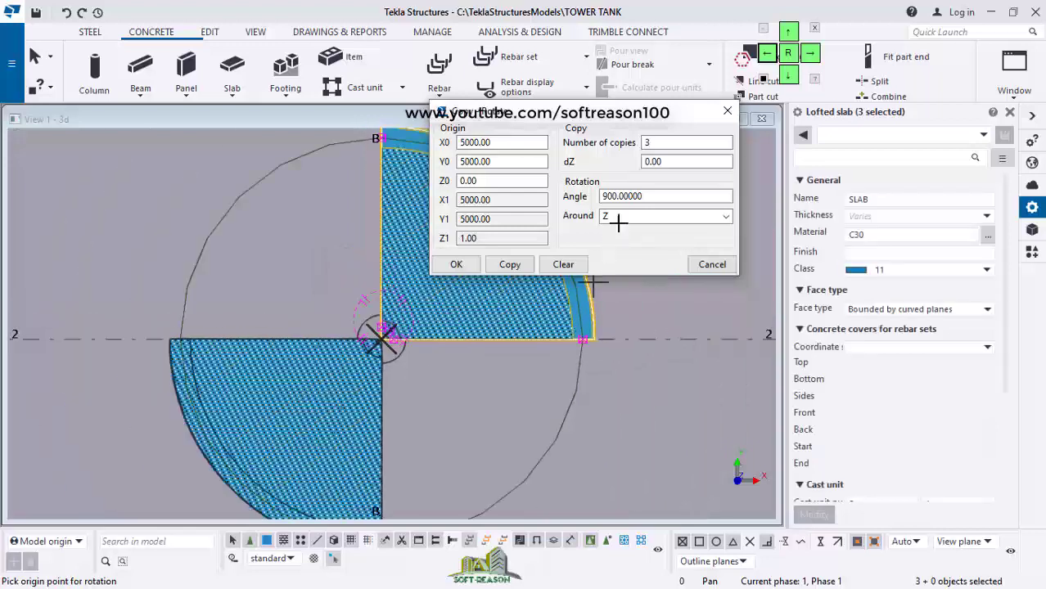
left_click(635, 199)
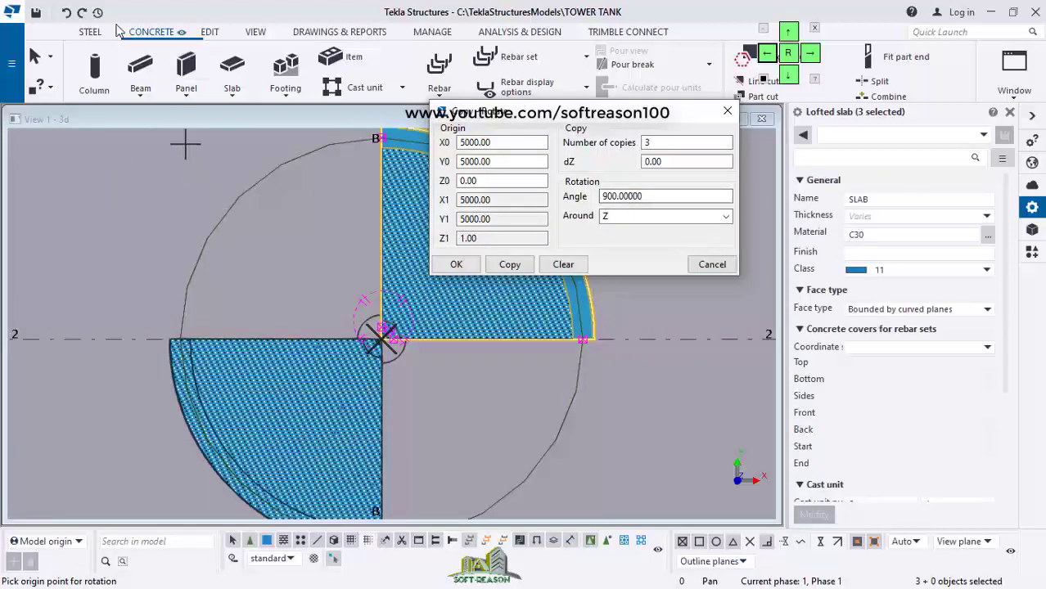
left_click(67, 14)
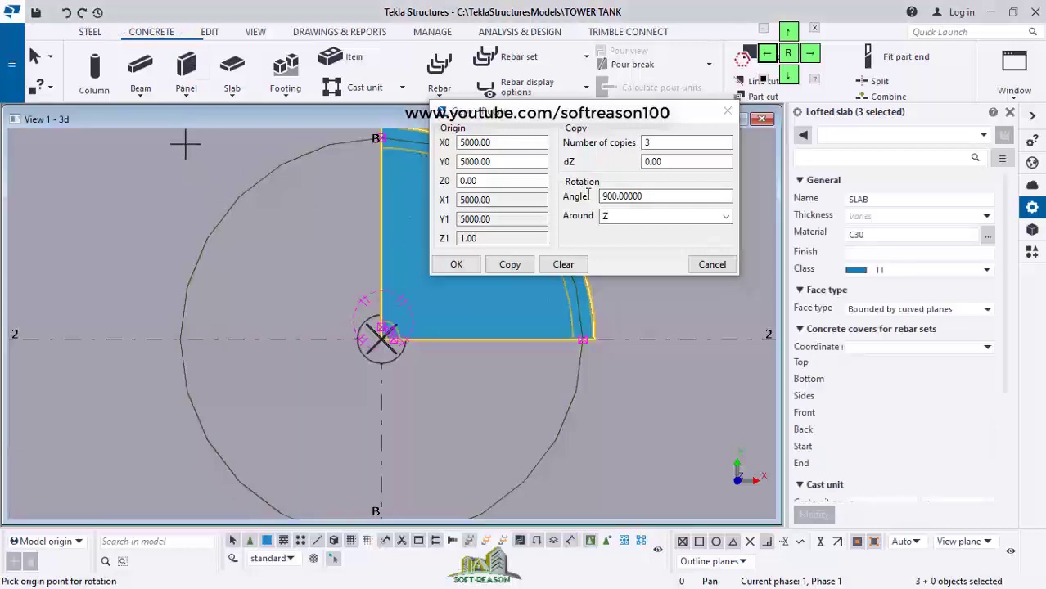
Correct the rotation angle to 90 degrees, copy the quarter around Z and finish the rotated copy
key("BackSpace")
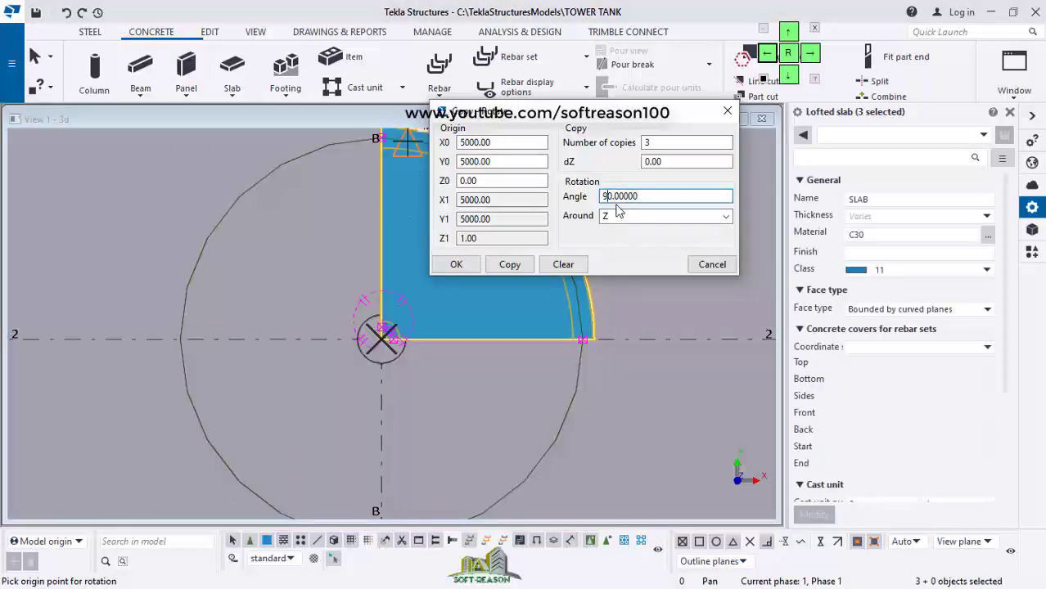
left_click(505, 264)
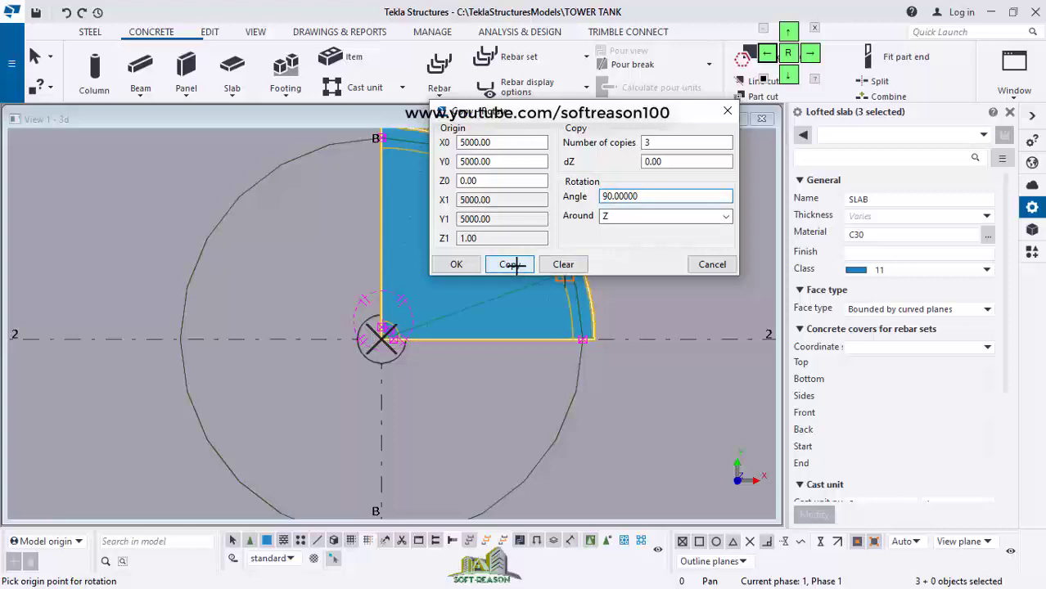
scroll(384, 344, "down", 2)
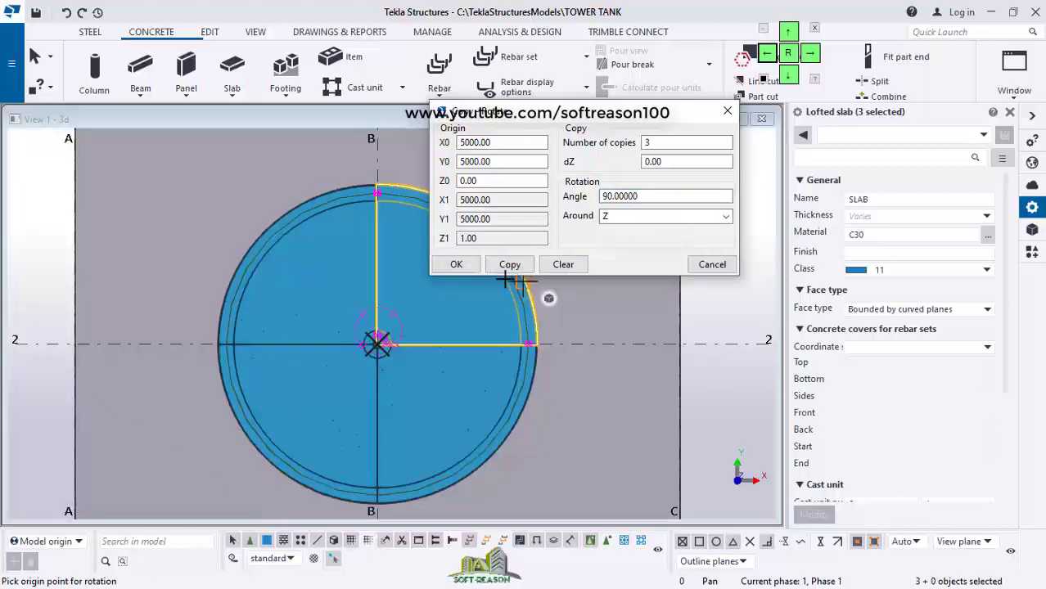
left_click(456, 264)
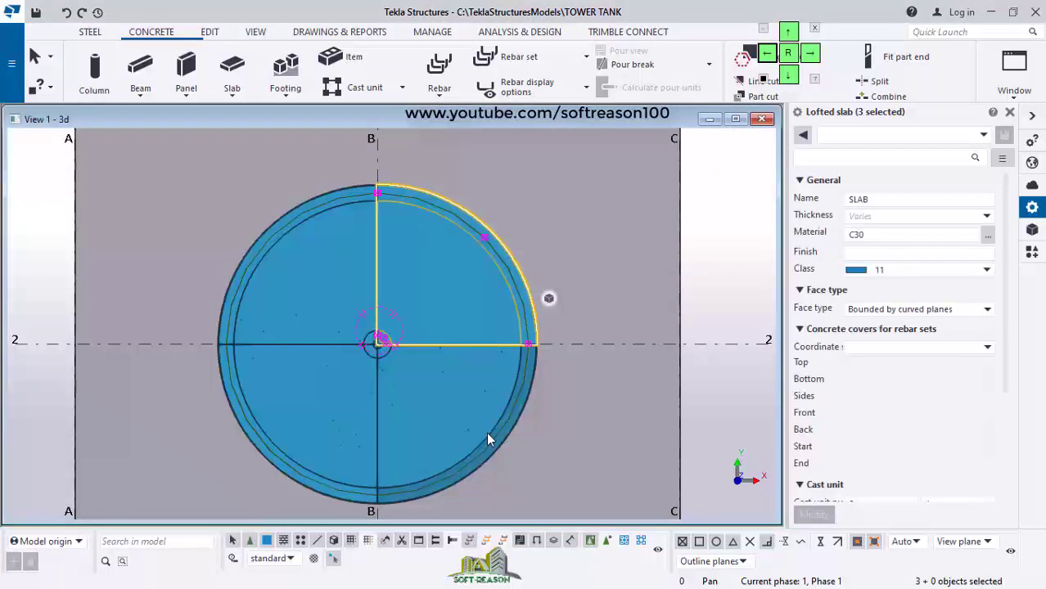
Examine the full tank in 3D, both as solids and in wireframe, checking the rebar in all quarters and the column and base slab
key("ctrl+p")
scroll(390, 258, "up", 8)
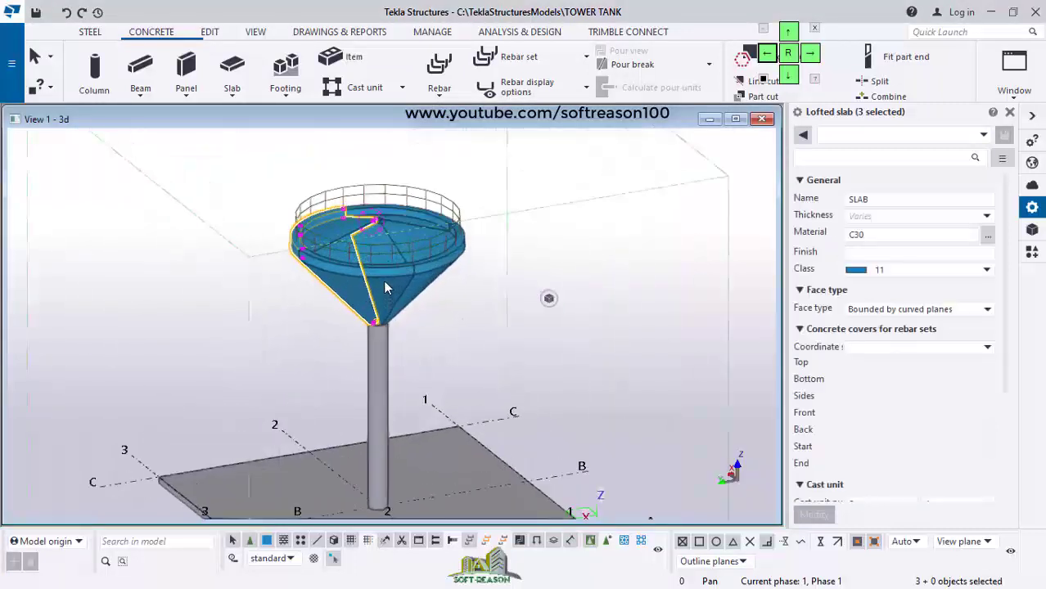
scroll(389, 258, "up", 5)
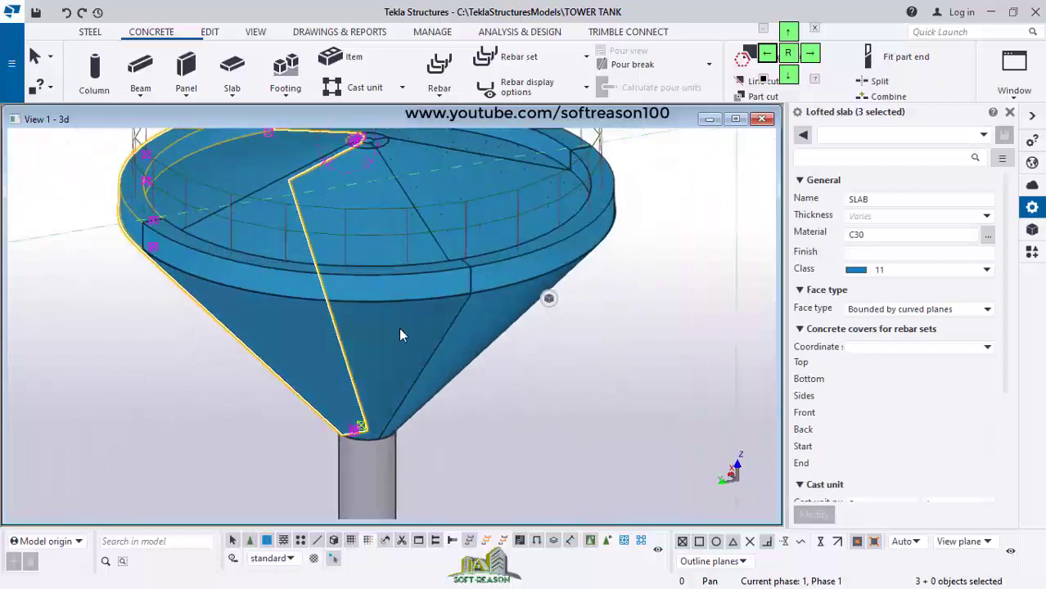
scroll(389, 326, "down", 5)
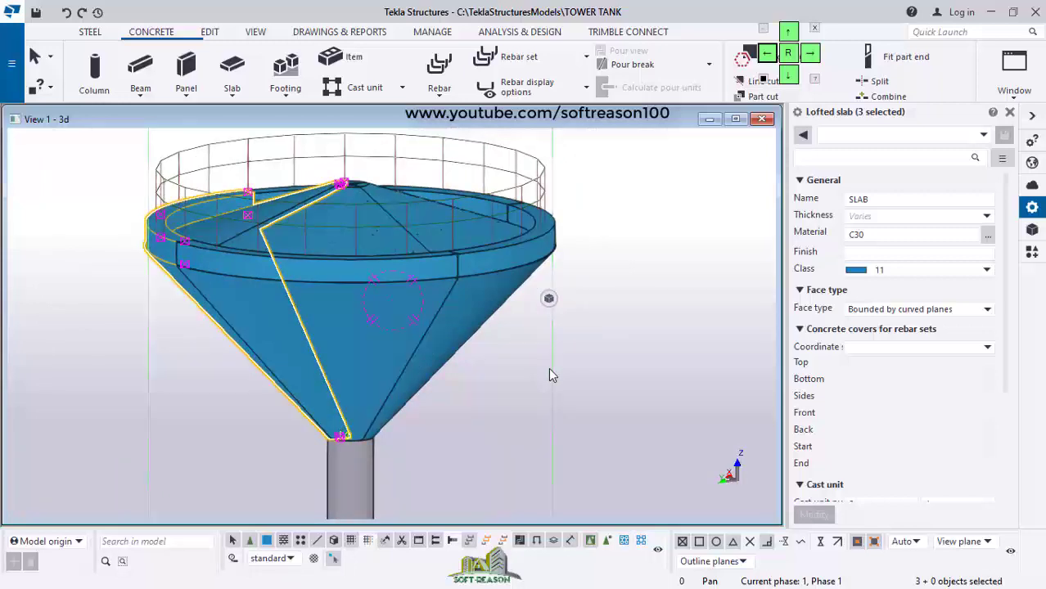
key("ctrl+1")
scroll(338, 243, "up", 2)
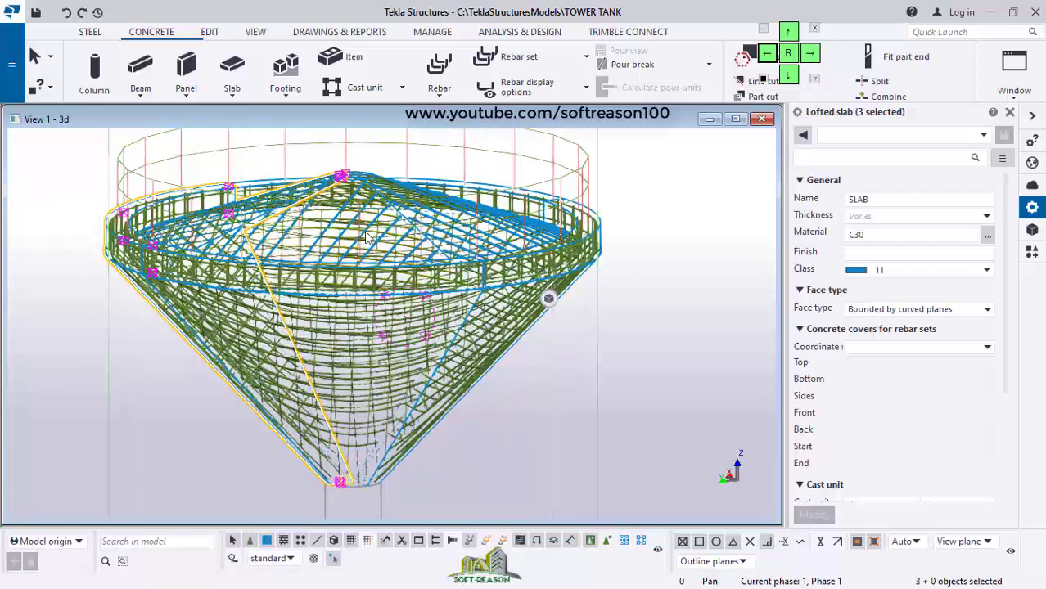
mouse_move(501, 280)
middle_mouse_down("ctrl")
mouse_move(383, 343)
mouse_move(325, 310)
mouse_move(224, 369)
mouse_move(580, 392)
mouse_move(501, 270)
middle_mouse_up("ctrl")
scroll(501, 270, "down", 5)
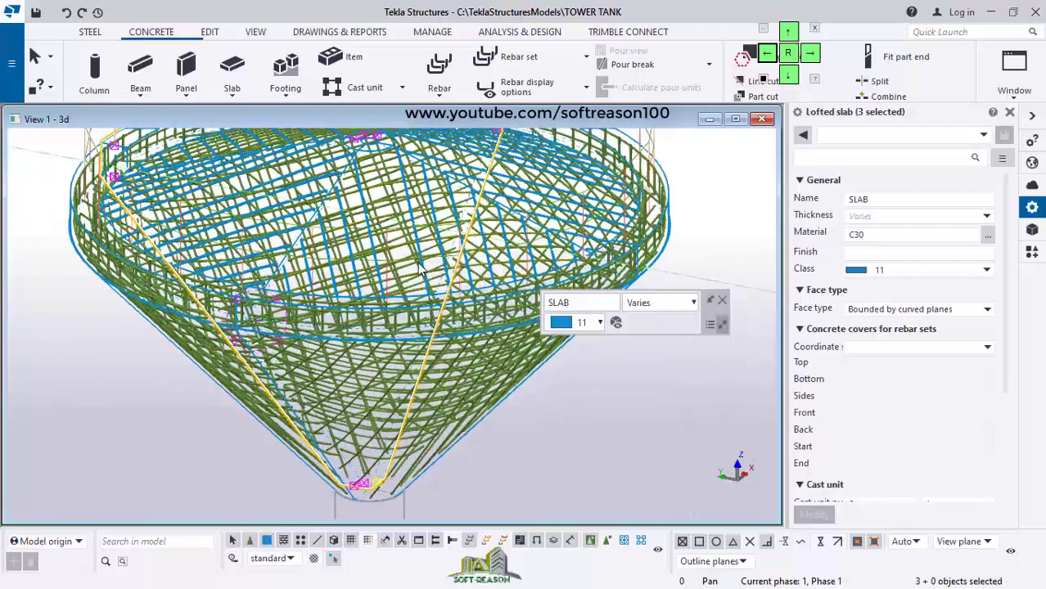
middle_click_drag(399, 497, 382, 293, "ctrl")
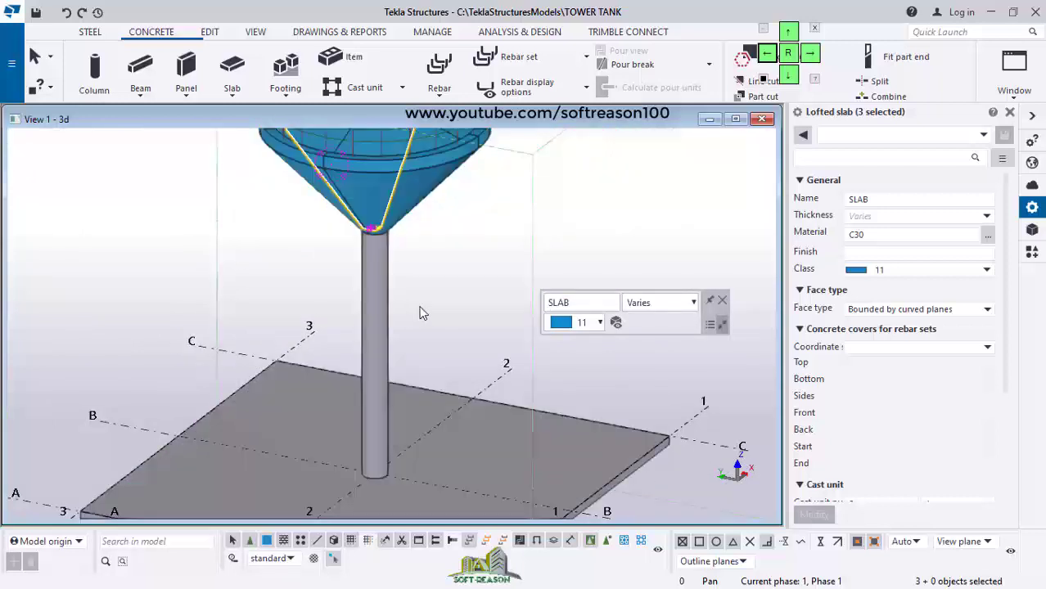
middle_click_drag(422, 310, 358, 350, "ctrl")
left_click(424, 269)
scroll(424, 269, "up", 6)
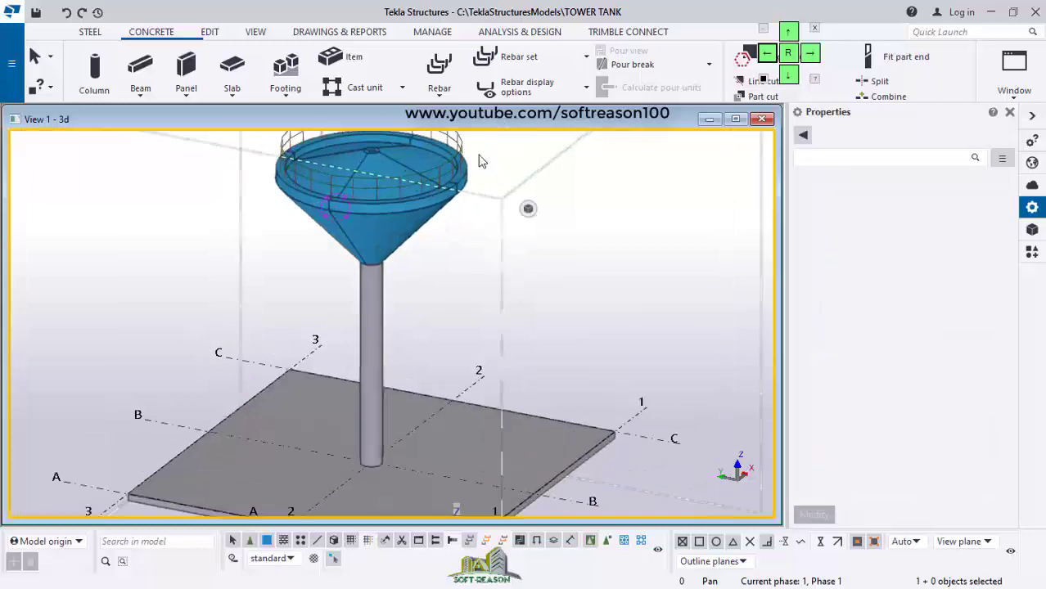
scroll(391, 213, "down", 8)
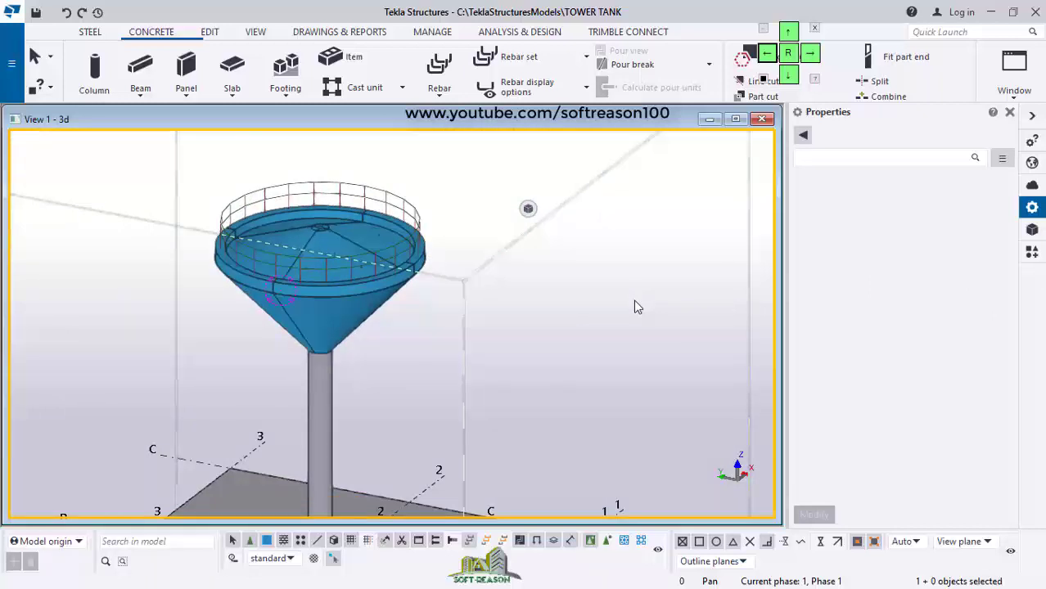
key("ctrl+l")
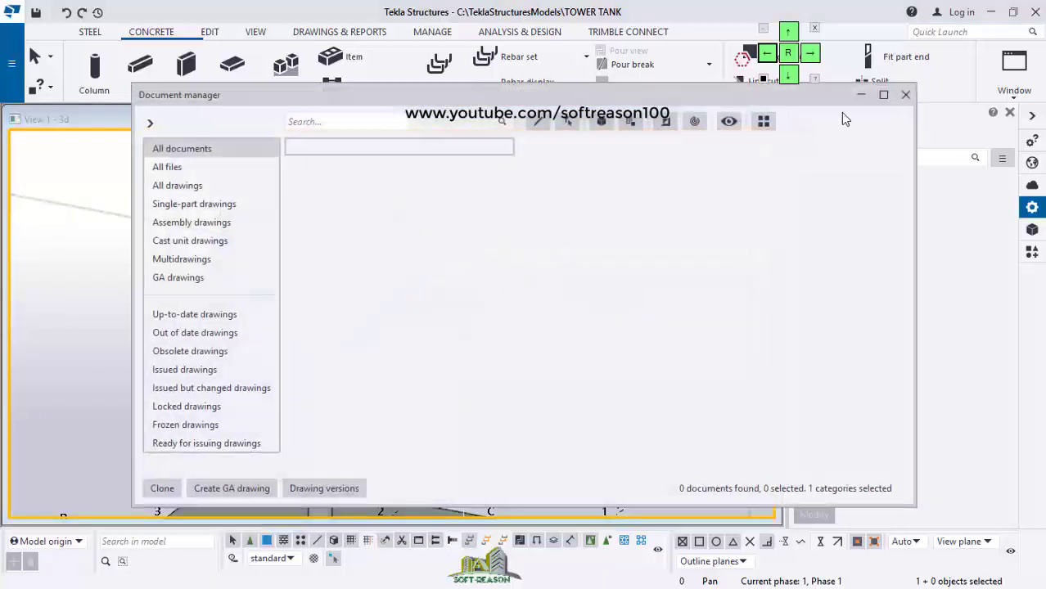
left_click(904, 95)
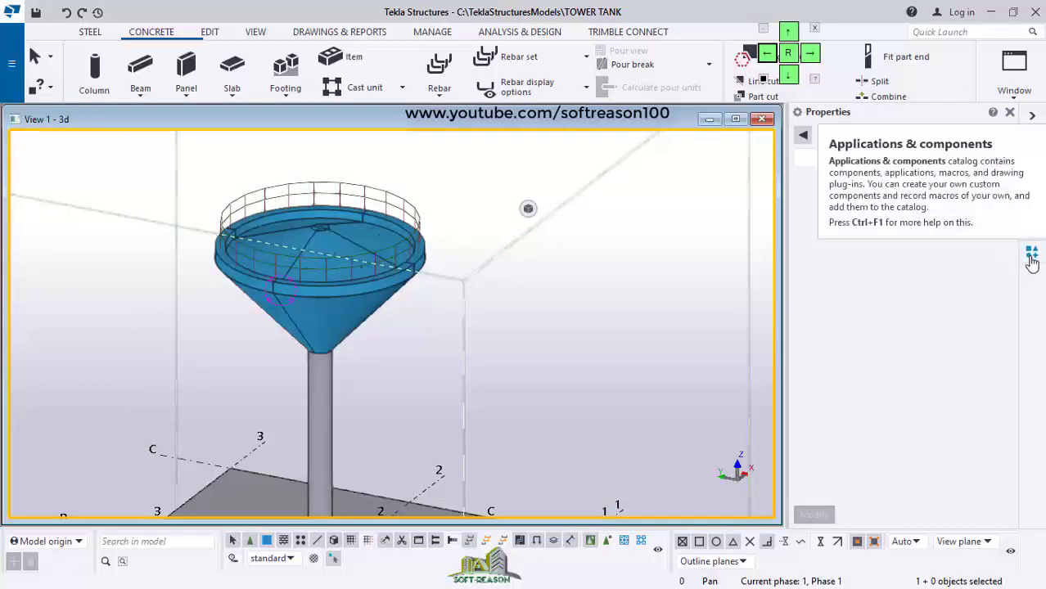
key("ctrl+l")
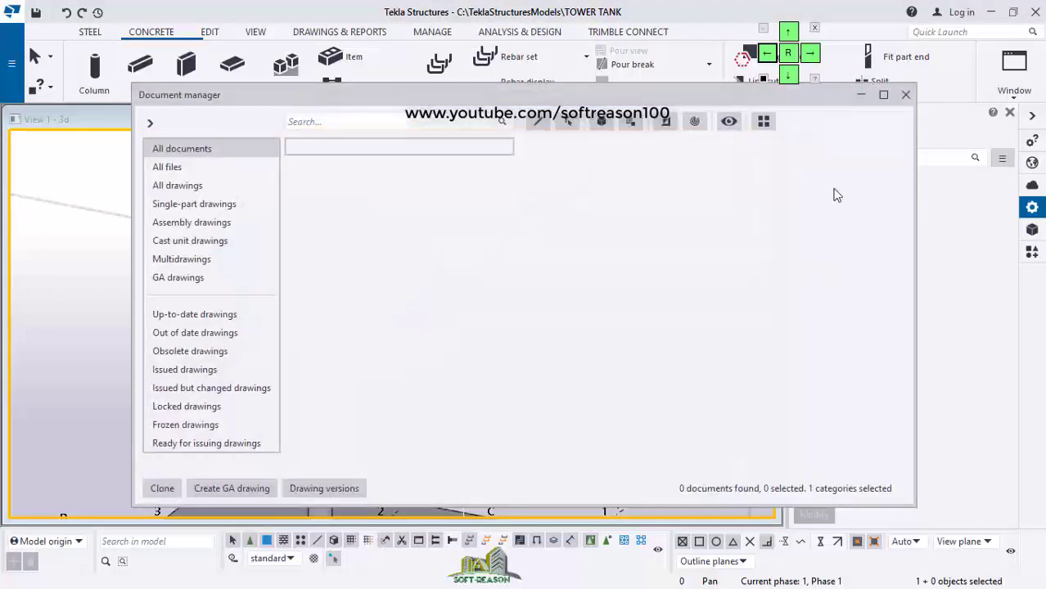
left_click(906, 96)
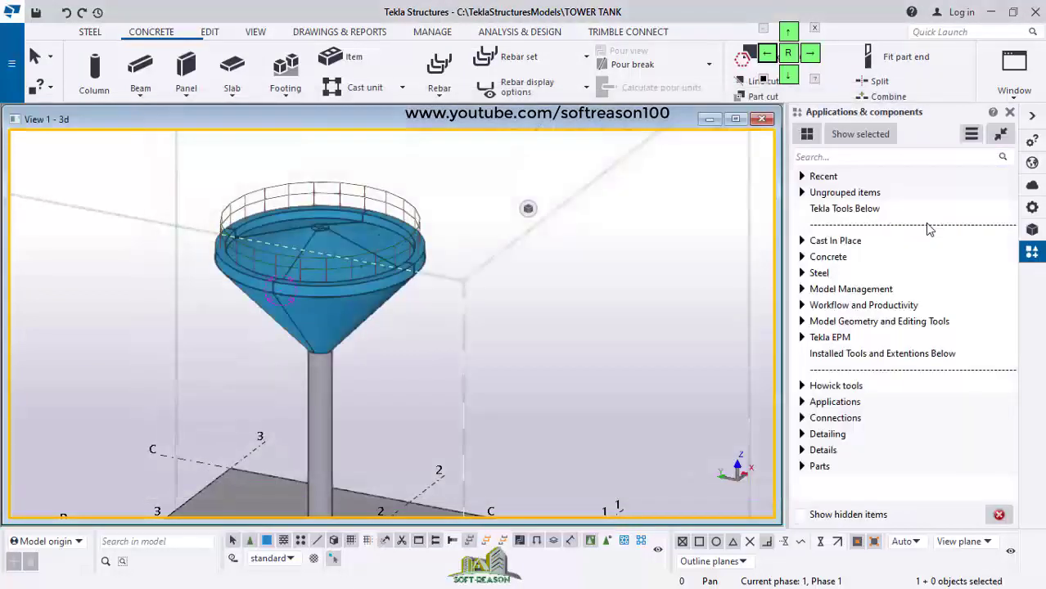
Search the applications and components catalog for "rebar"
left_click(838, 157)
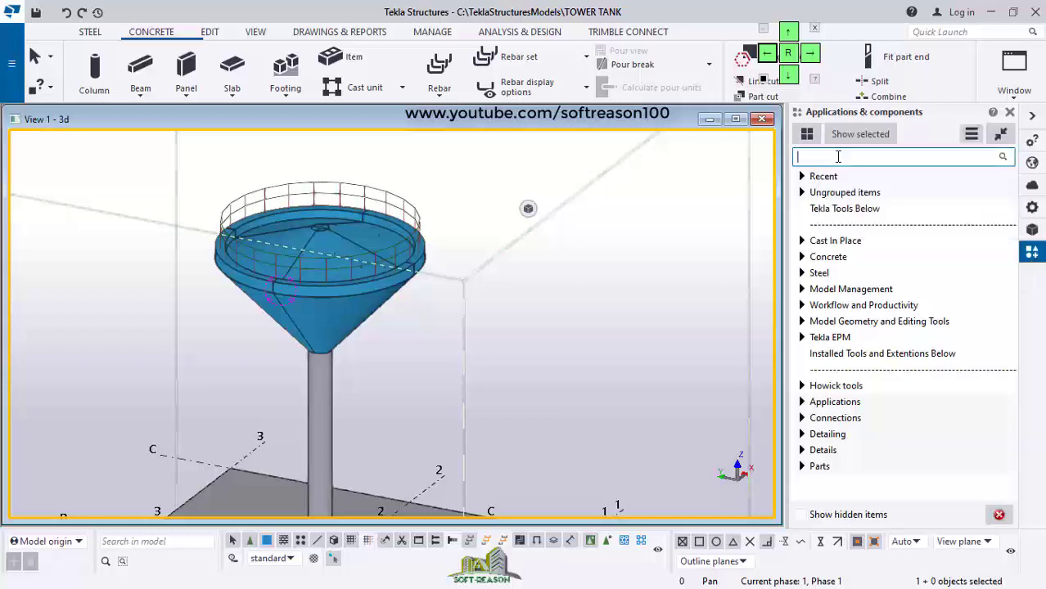
type("re")
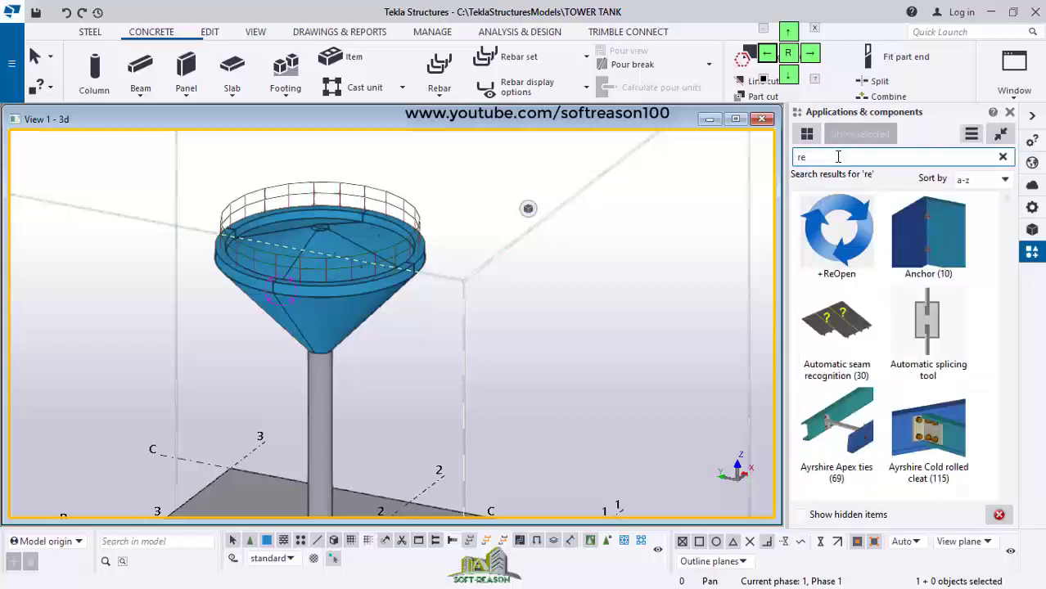
type("base")
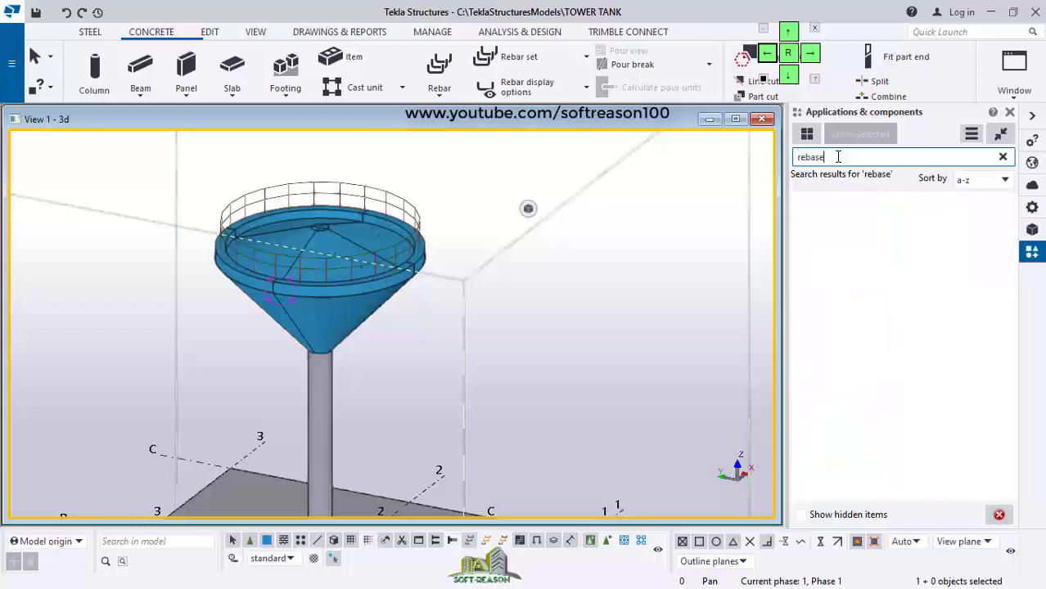
key("BackSpace")
key("BackSpace")
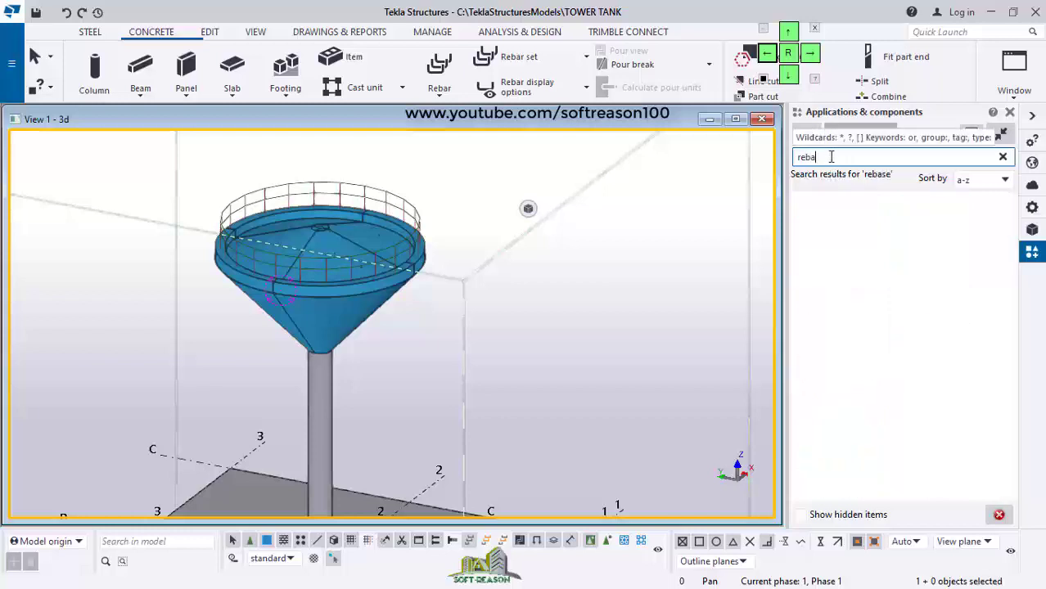
type("r")
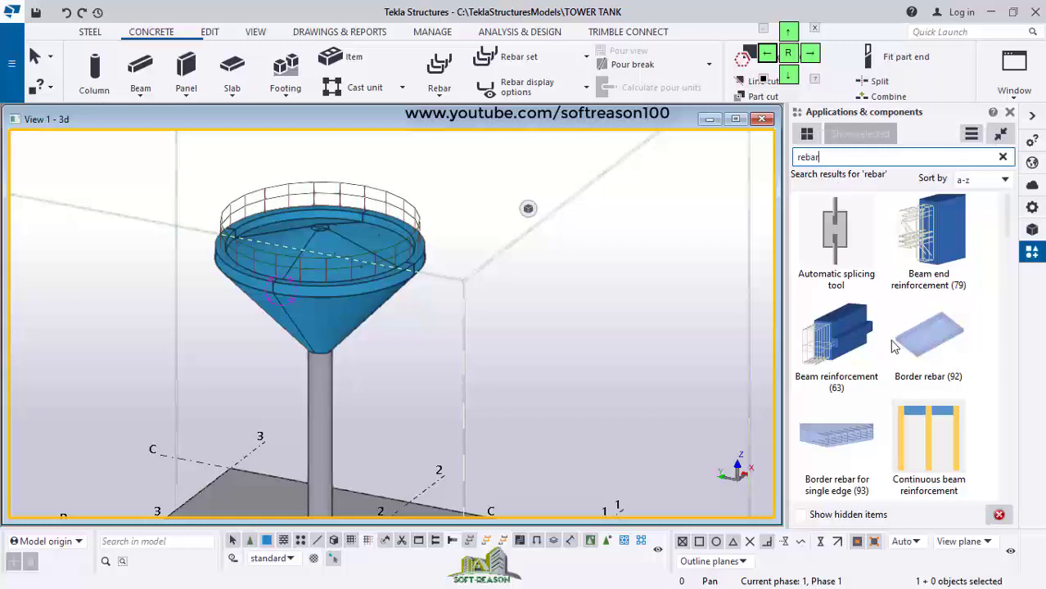
Find the Round column reinforcement (82) component among the search results and open its settings
scroll(892, 347, "down", 8)
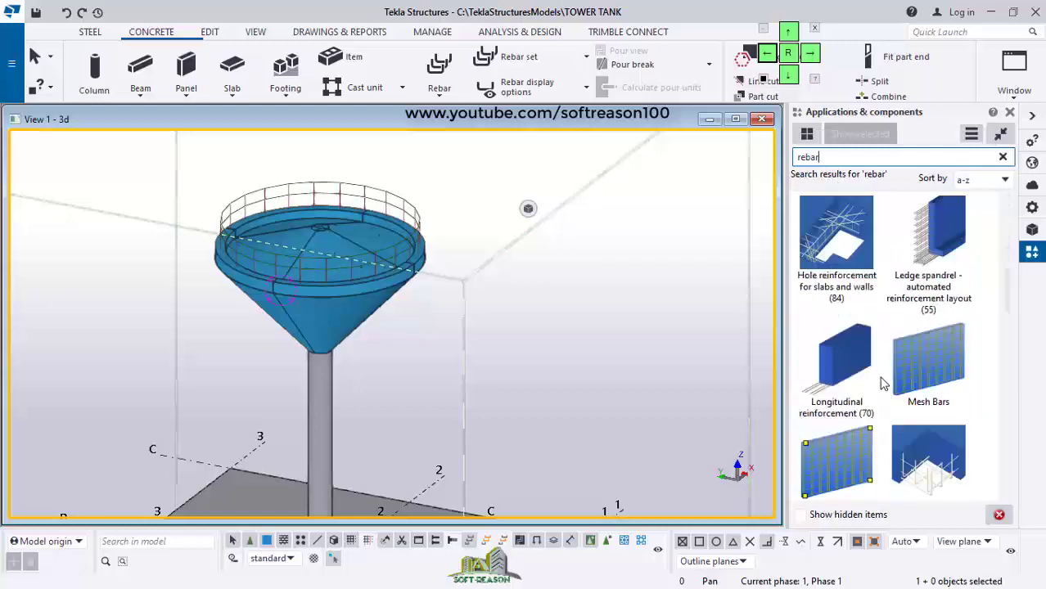
scroll(883, 385, "down", 10)
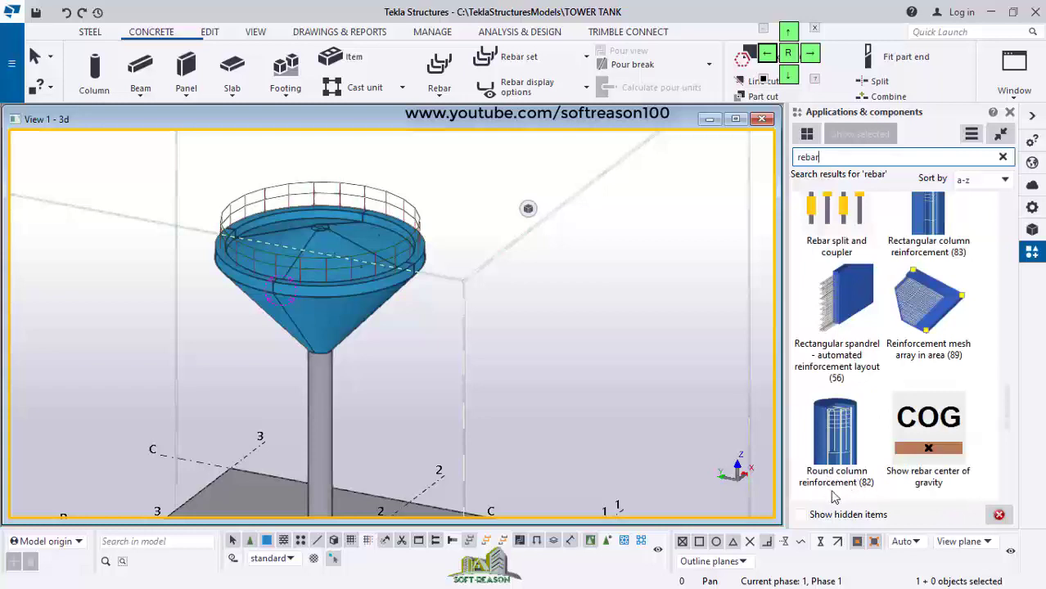
scroll(854, 465, "down", 1)
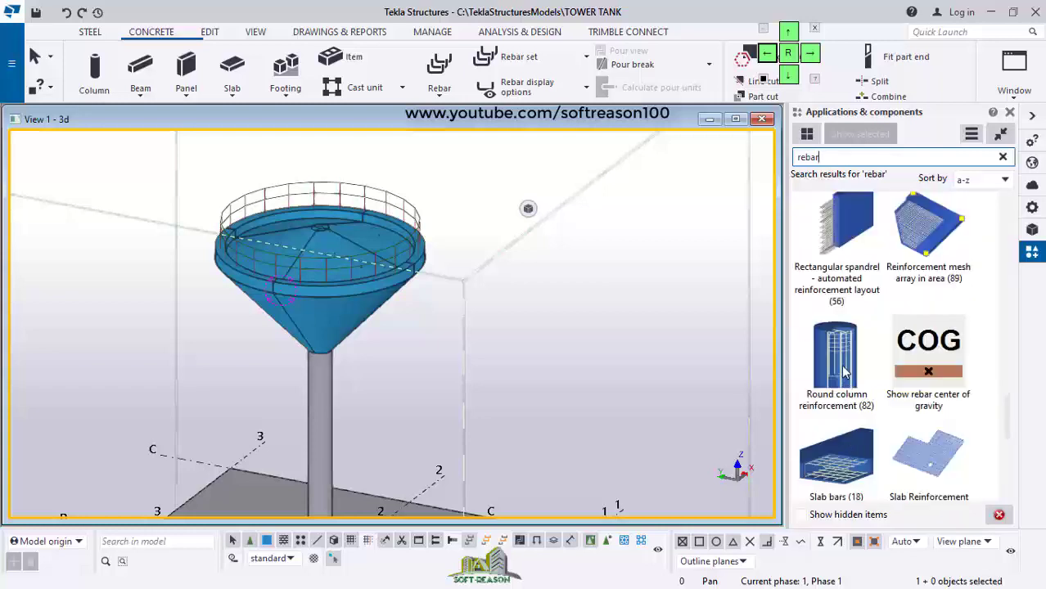
left_click(846, 357)
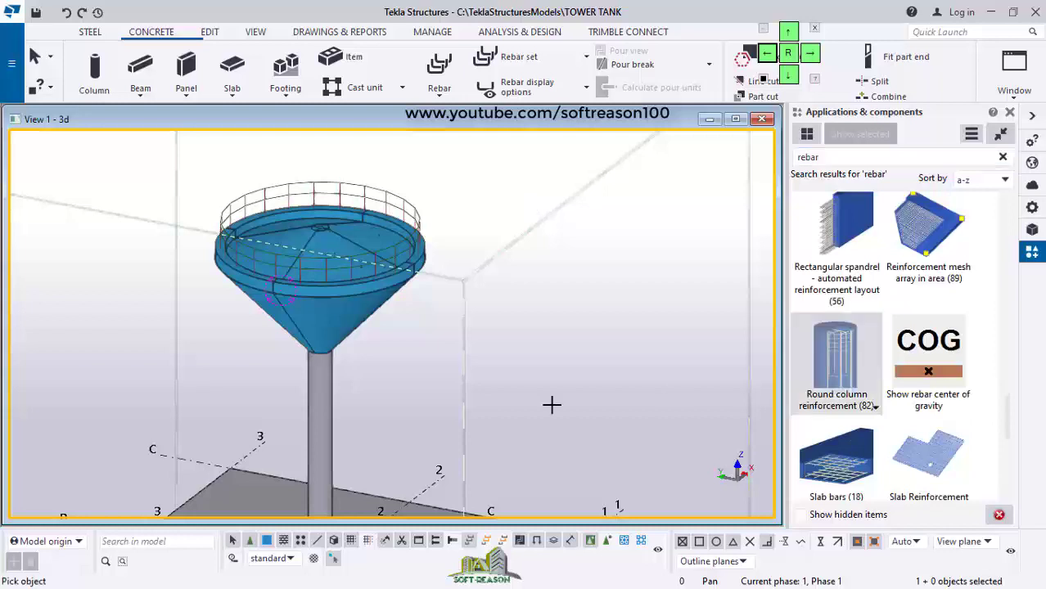
scroll(550, 404, "down", 2)
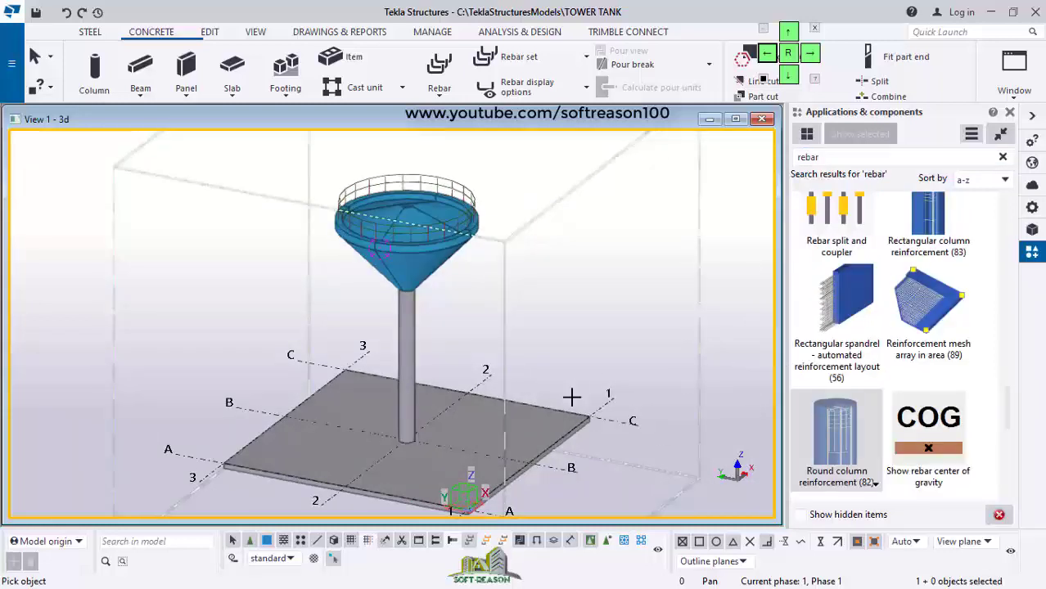
scroll(384, 393, "up", 1)
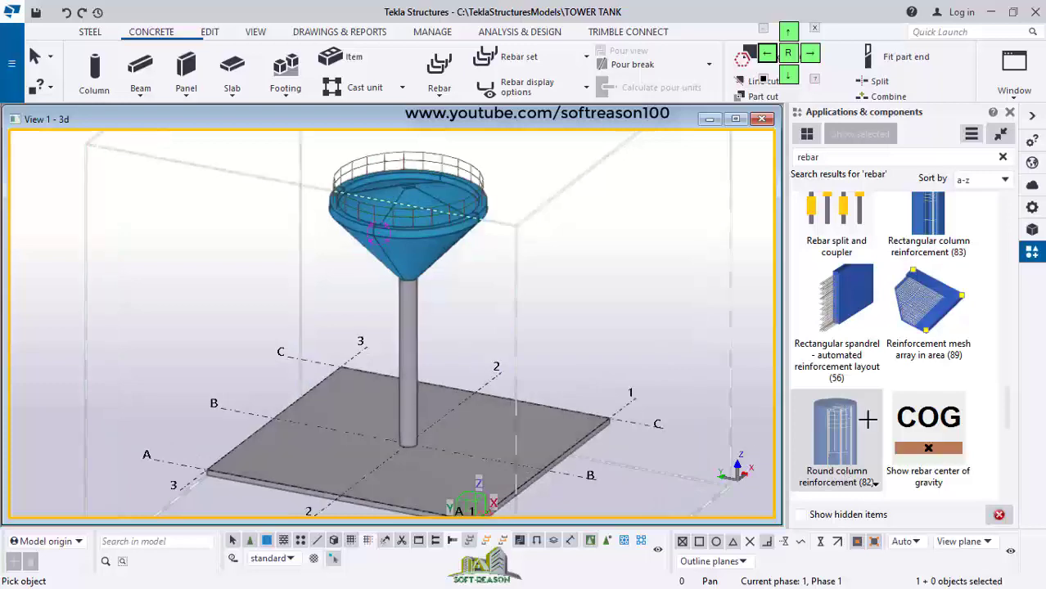
double_click(851, 434)
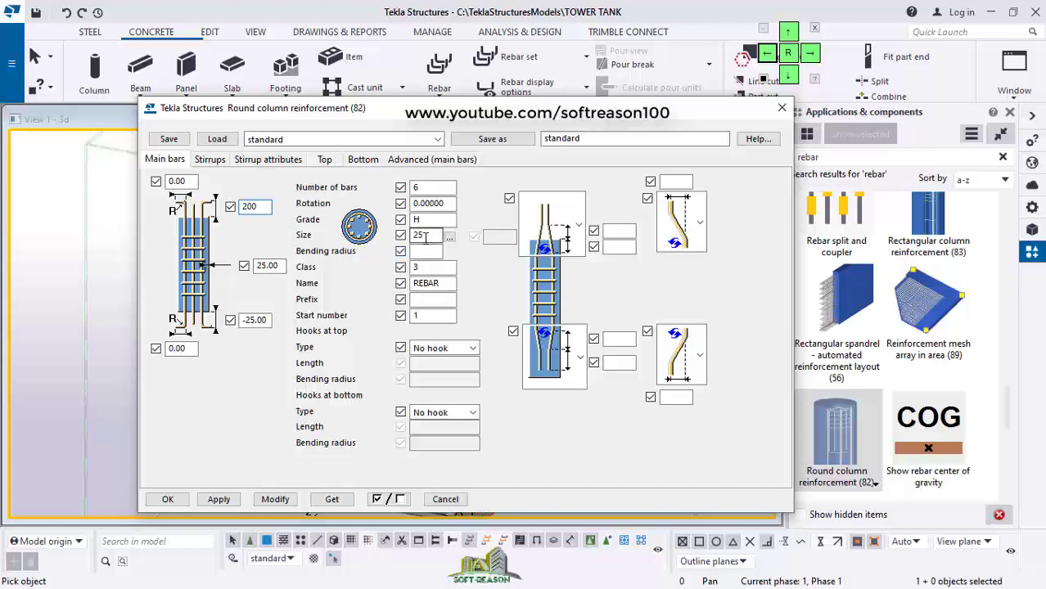
Configure the column's main bars with size 20, 10 bars and a -45 hook type at the top
double_click(419, 235)
type("200")
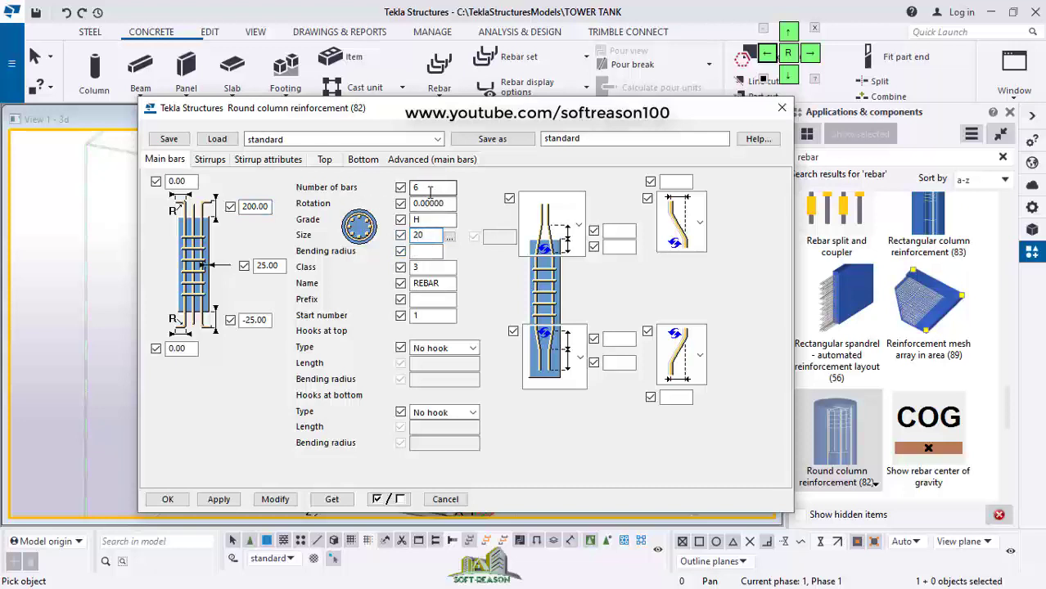
left_click_drag(429, 189, 386, 189)
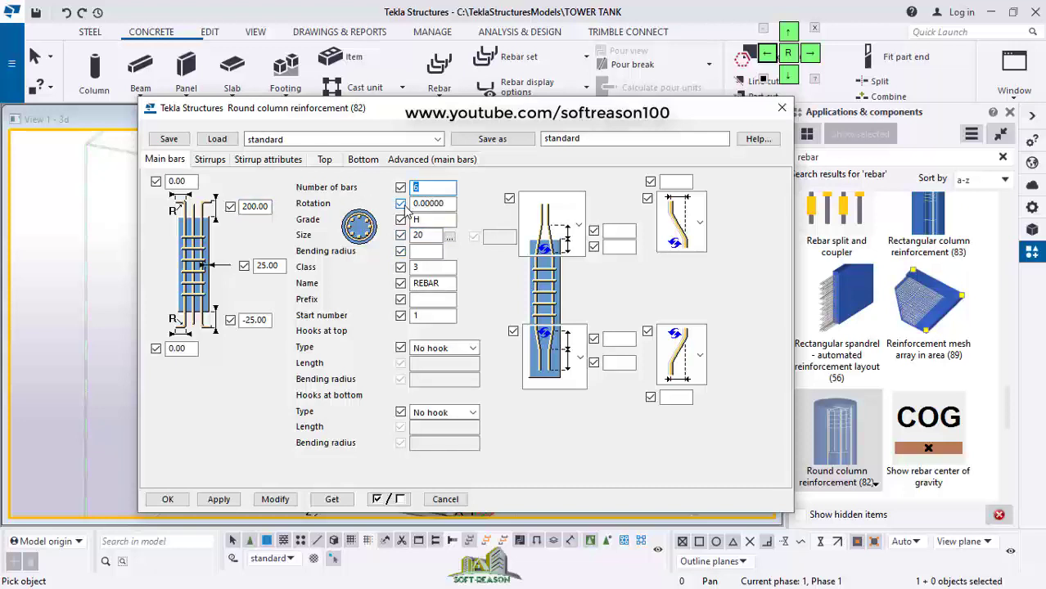
type("10")
left_click(471, 351)
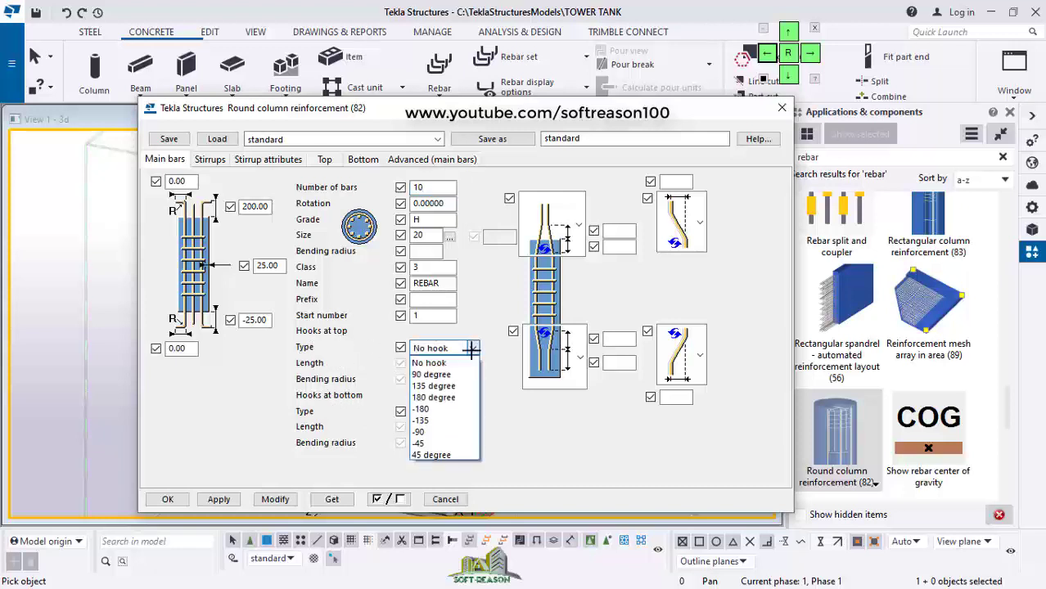
left_click(430, 442)
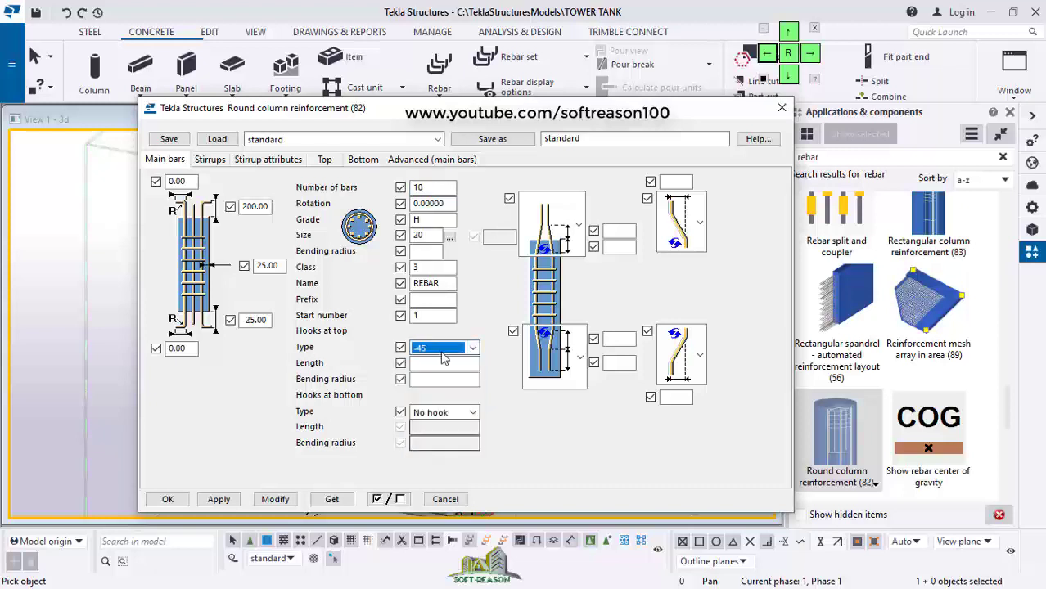
Set the stirrup spacing to 200 in zones 1 and 5 of the column
left_click(215, 162)
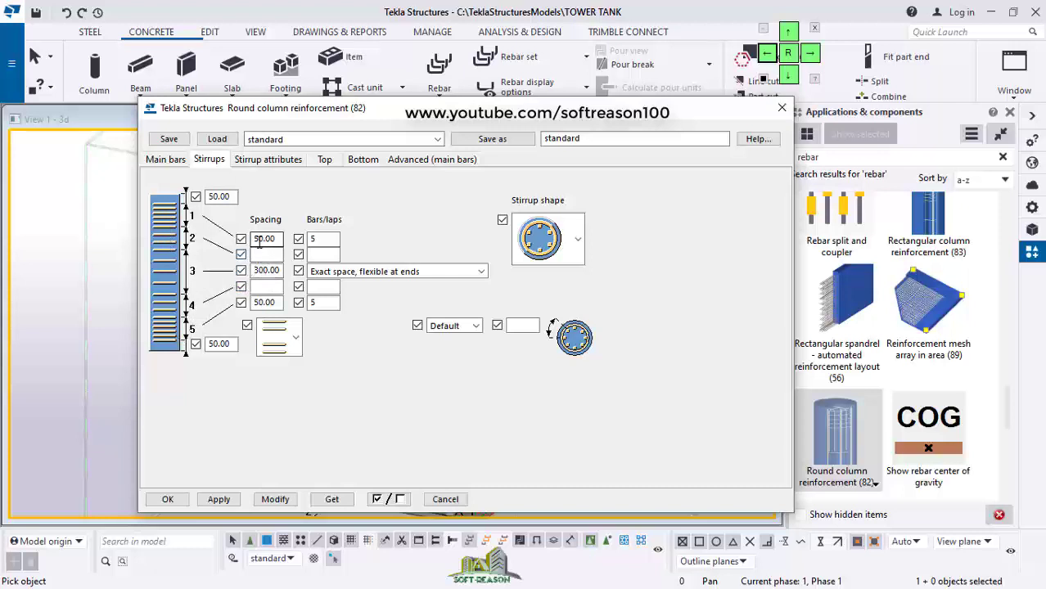
left_click_drag(278, 241, 252, 243)
type("200")
left_click_drag(280, 305, 255, 306)
type("2")
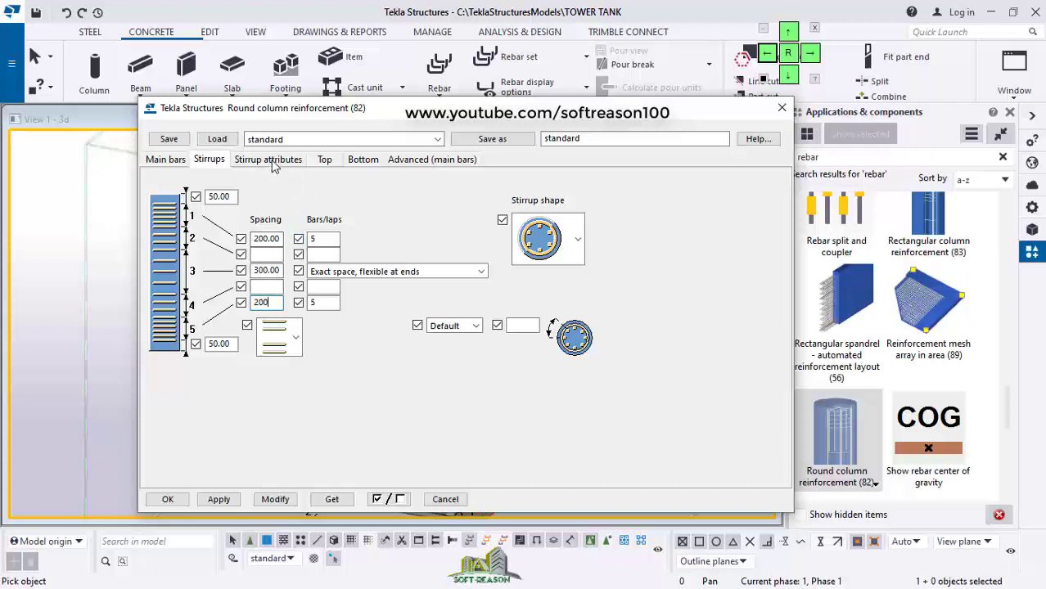
Set the bar size to 16 for both the bottom and top reinforcement, and accept the component settings
left_click(272, 161)
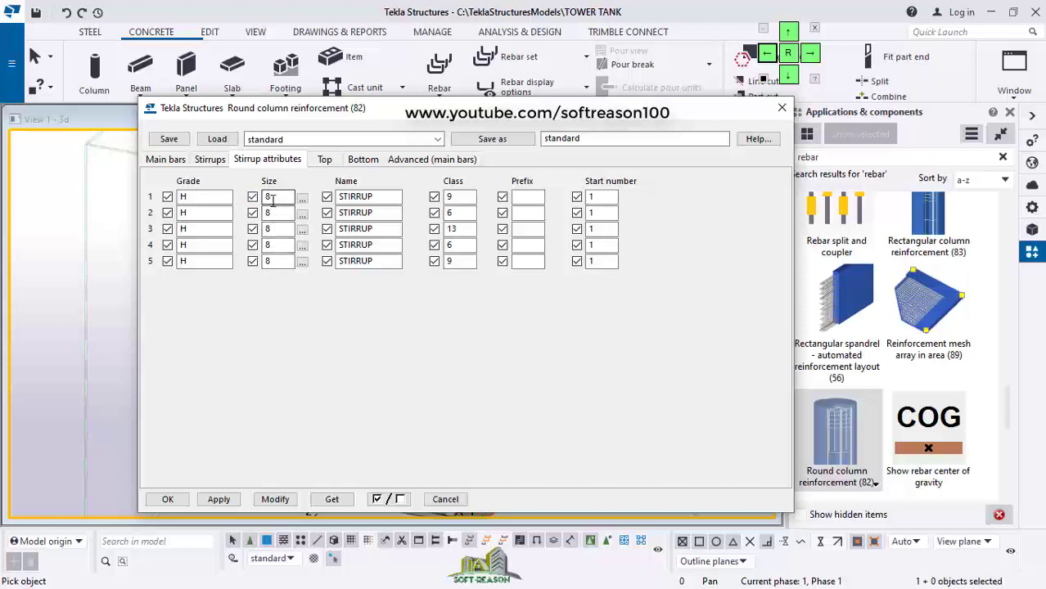
left_click(325, 160)
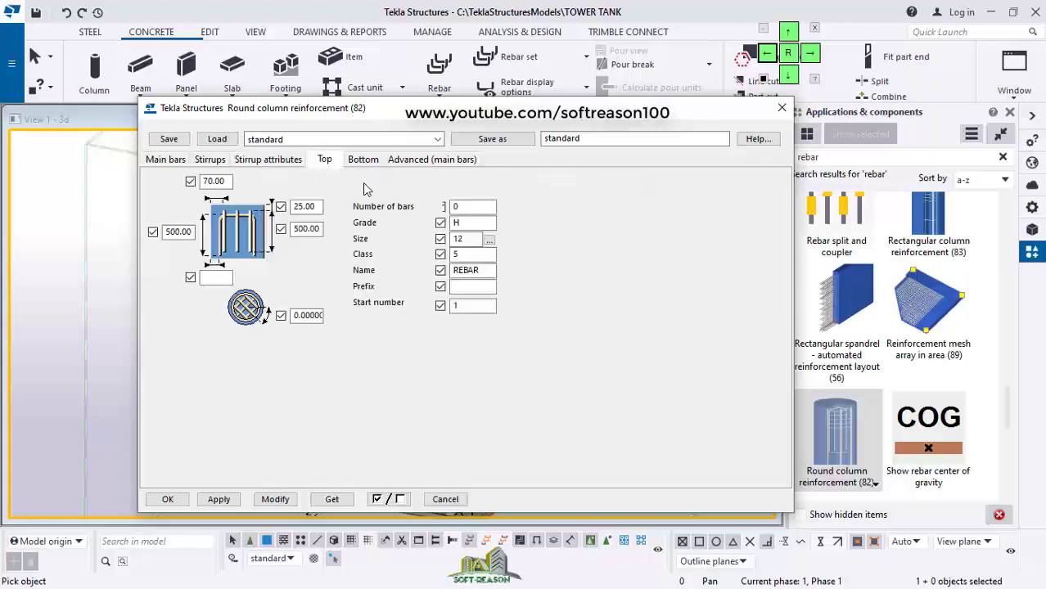
left_click(362, 162)
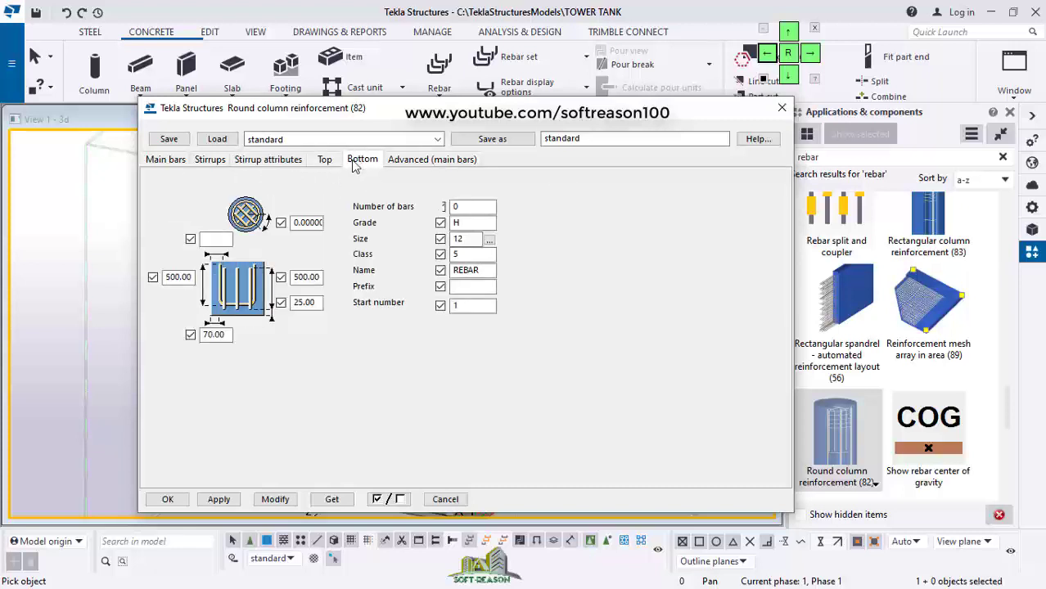
double_click(472, 243)
type("16")
left_click(325, 159)
left_click_drag(480, 239, 447, 242)
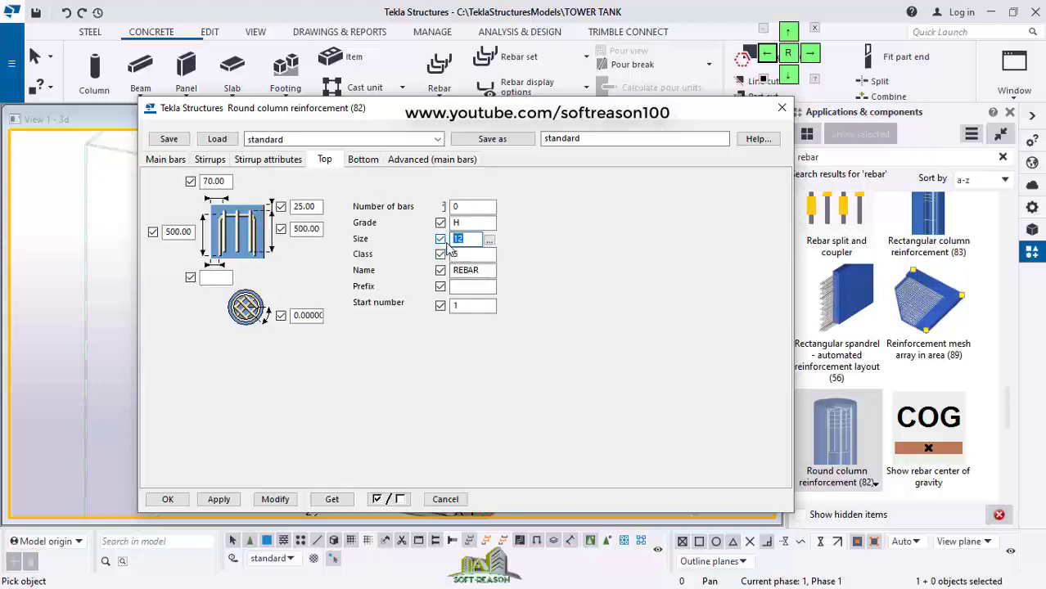
type("16")
left_click(226, 499)
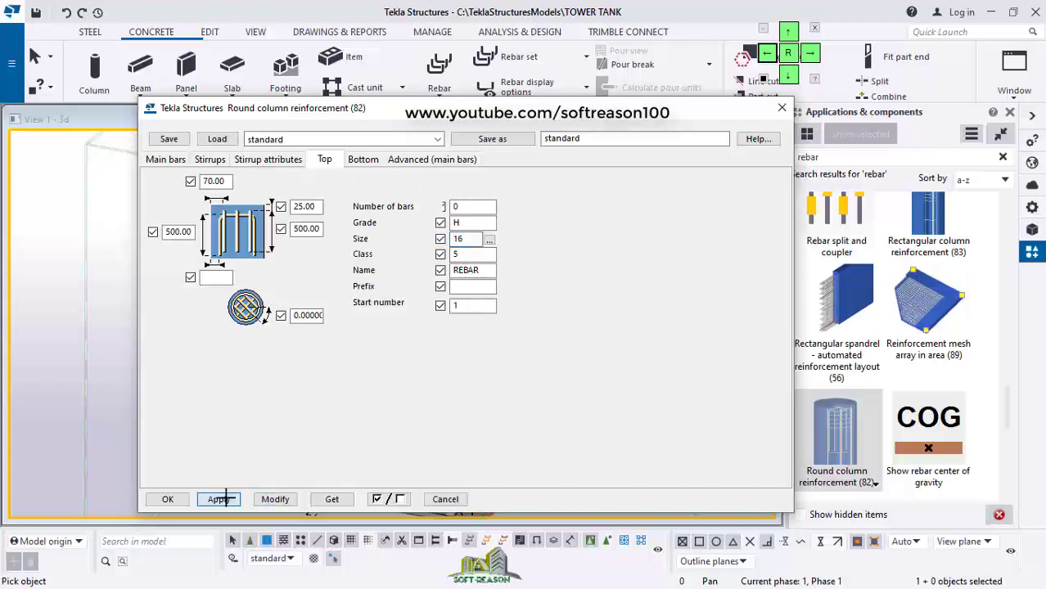
left_click(167, 500)
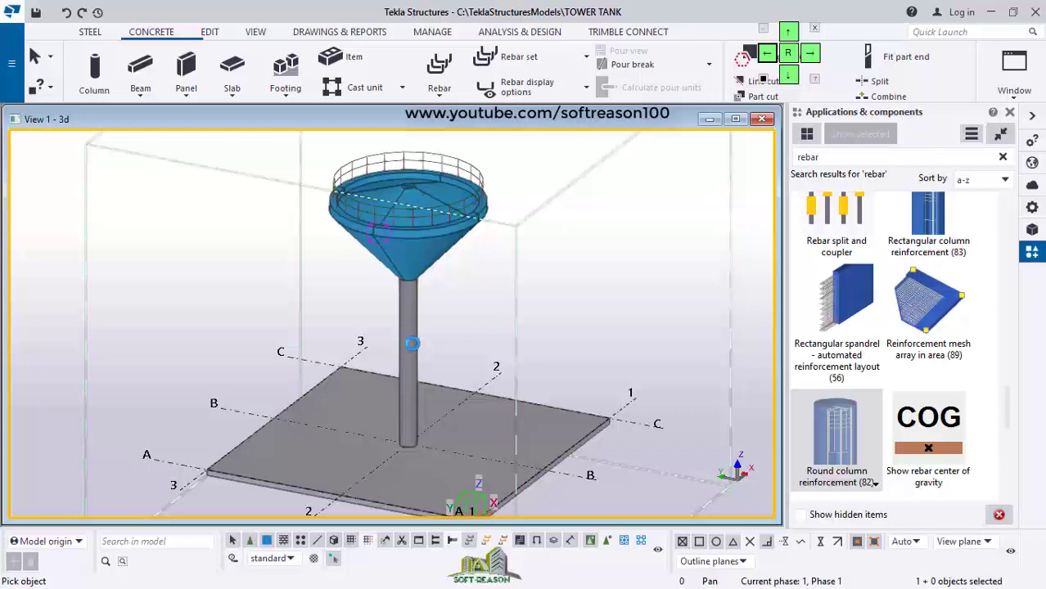
Apply the round column reinforcement to the tank's supporting column and clear the selection
left_click(411, 344)
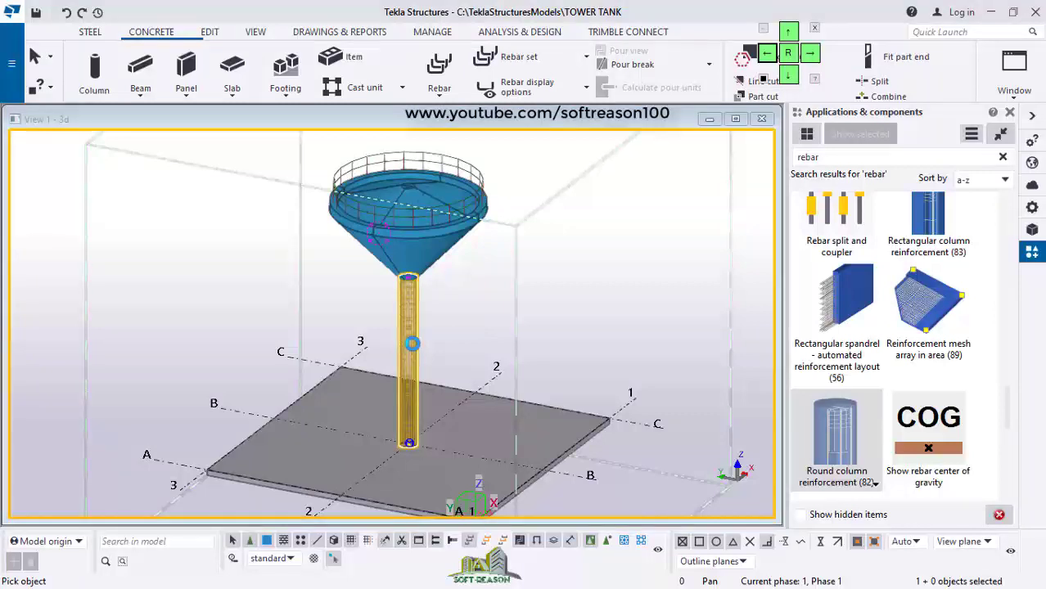
scroll(383, 373, "up", 5)
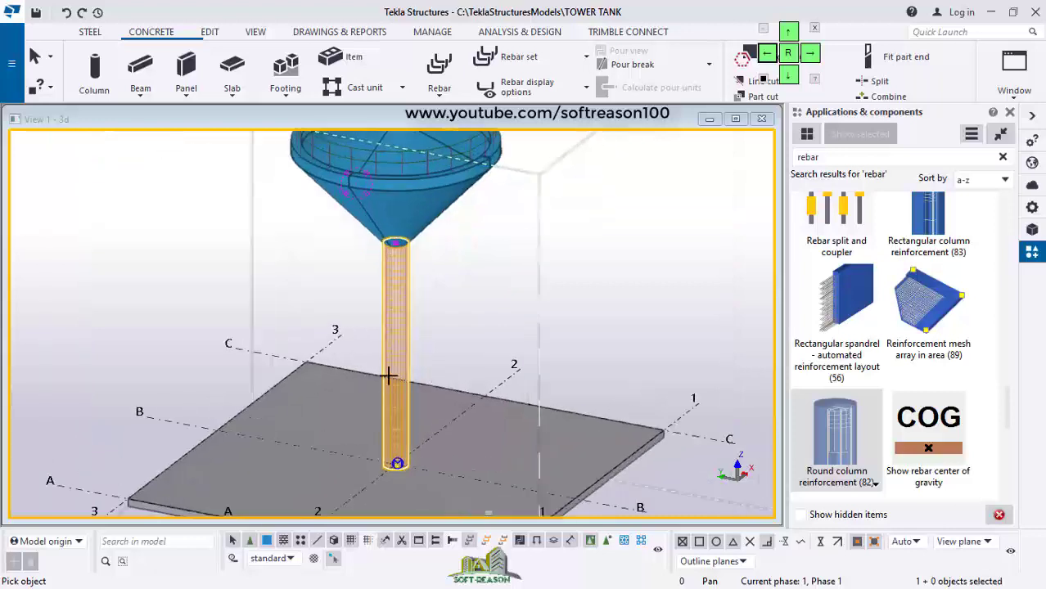
scroll(401, 236, "down", 4)
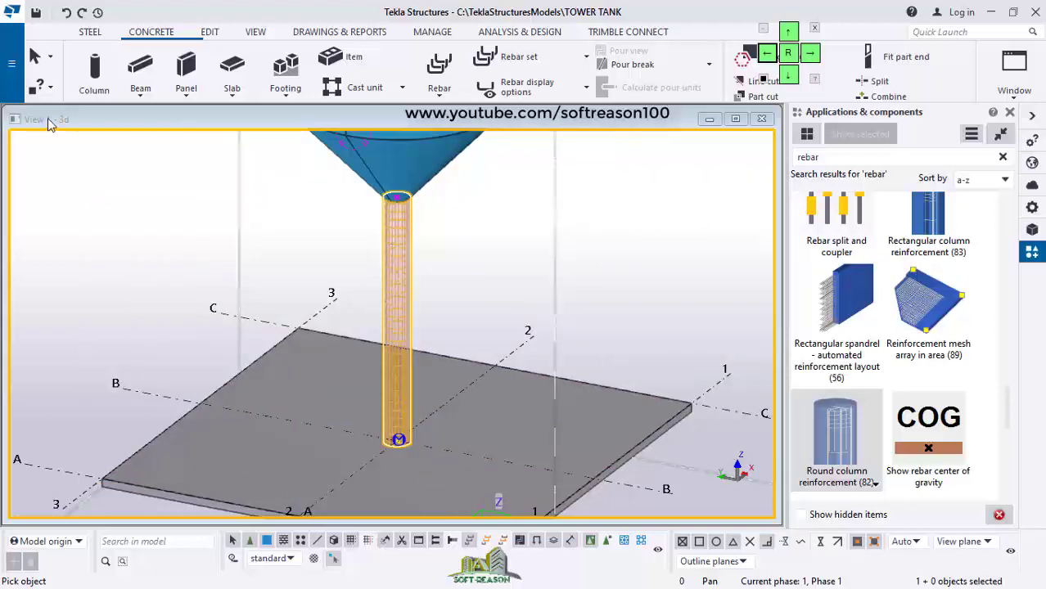
left_click(472, 291)
scroll(472, 291, "up", 1)
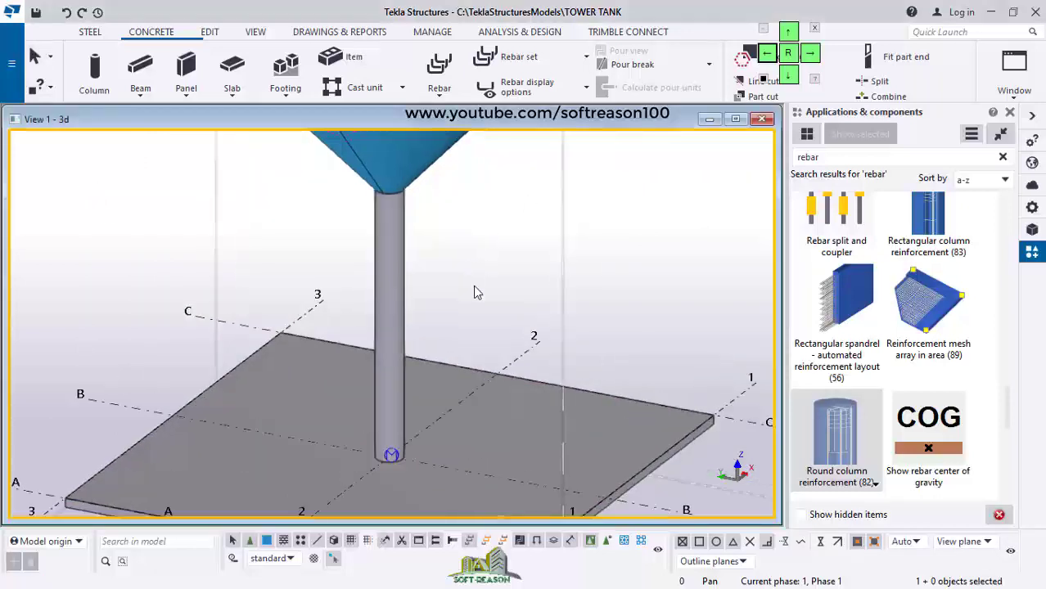
Examine the column rebar in wireframe, checking the junction with the conical tank and the base at the slab
key("ctrl+2")
scroll(435, 353, "down", 3)
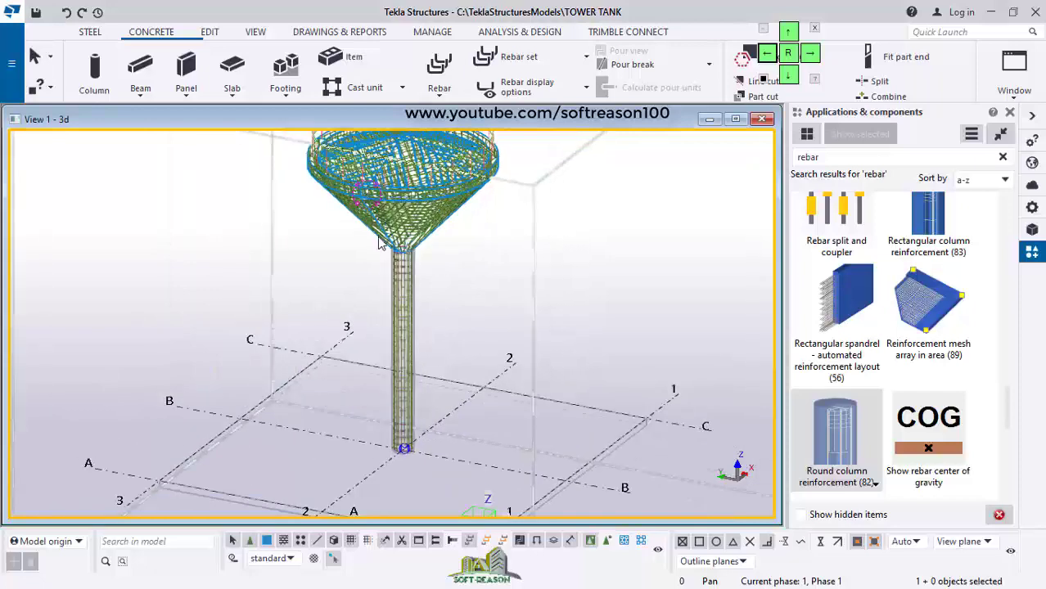
scroll(413, 255, "up", 5)
scroll(428, 262, "up", 5)
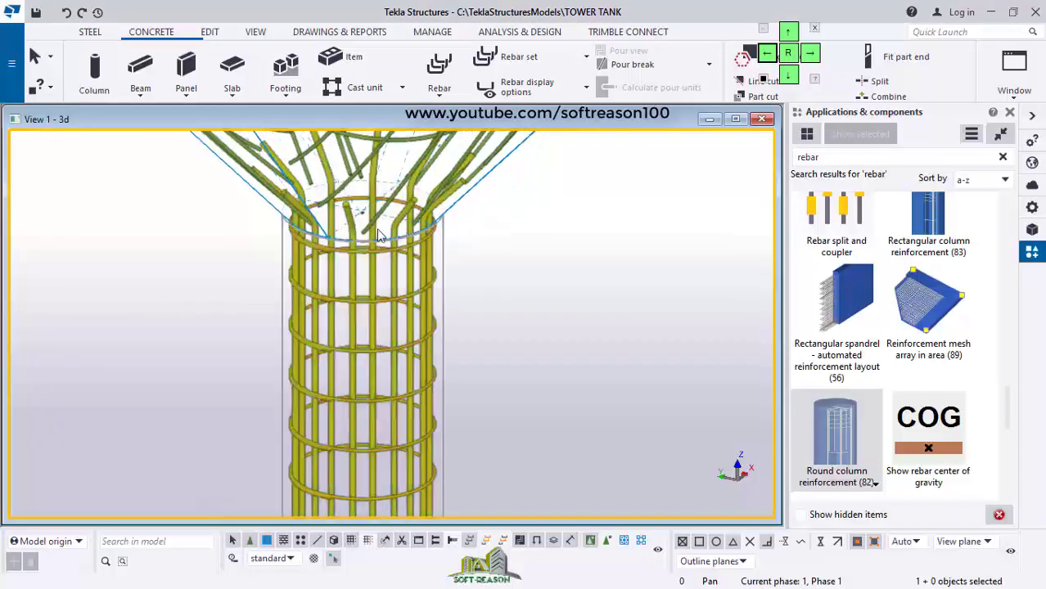
middle_click_drag(390, 261, 508, 253, "ctrl")
scroll(509, 253, "down", 8)
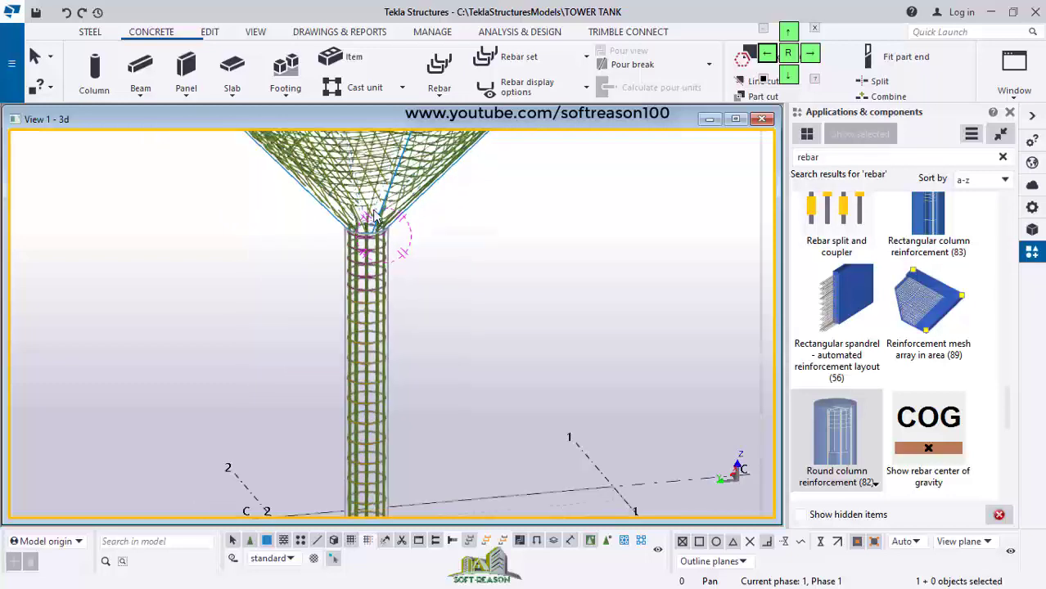
scroll(381, 321, "up", 6)
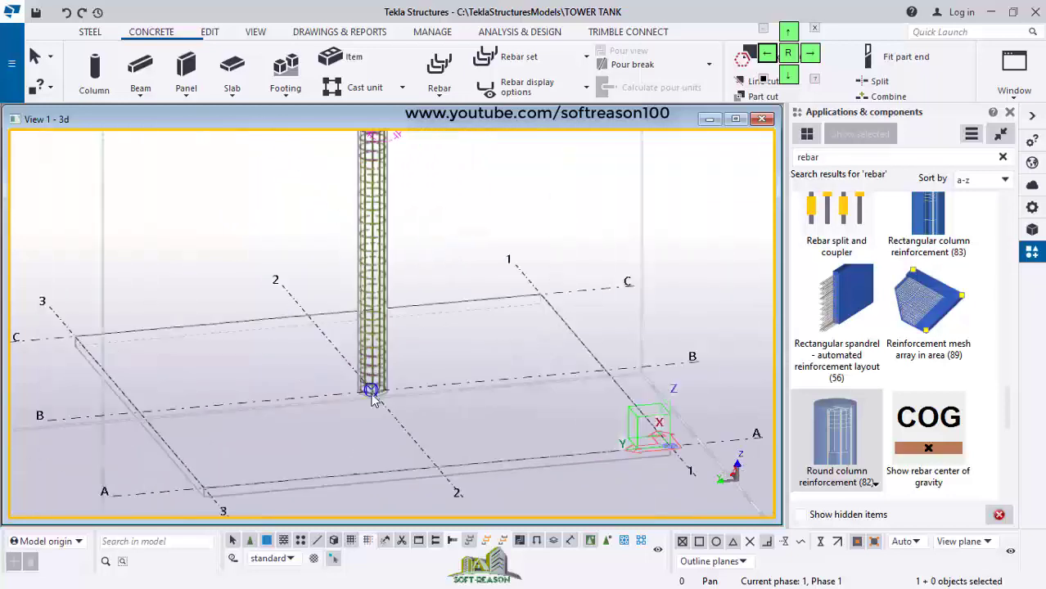
middle_click_drag(381, 355, 390, 409, "ctrl")
scroll(386, 372, "up", 2)
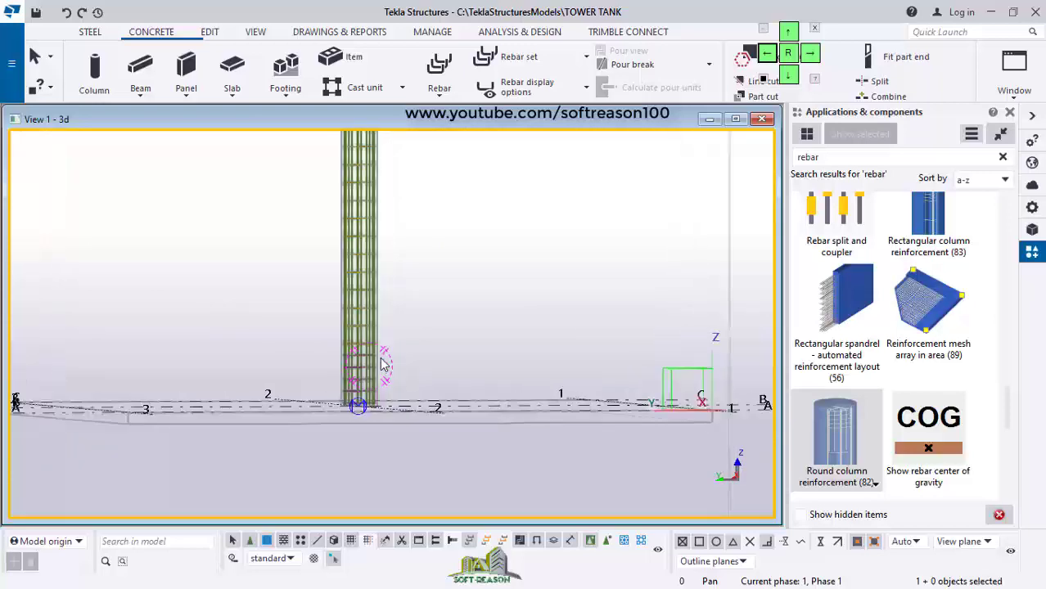
scroll(382, 364, "down", 5)
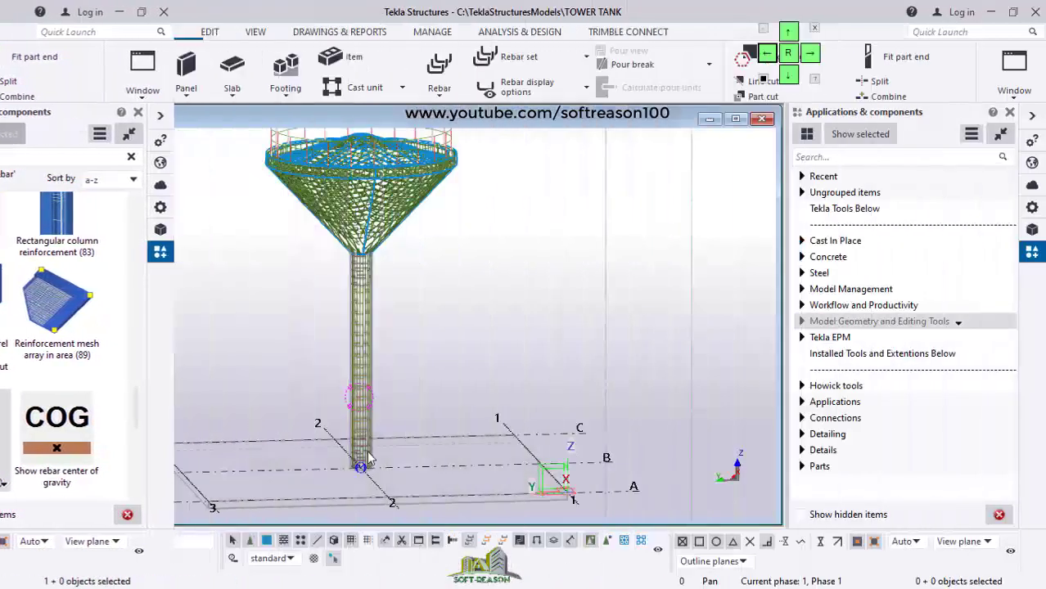
middle_click_drag(360, 463, 352, 467, "ctrl")
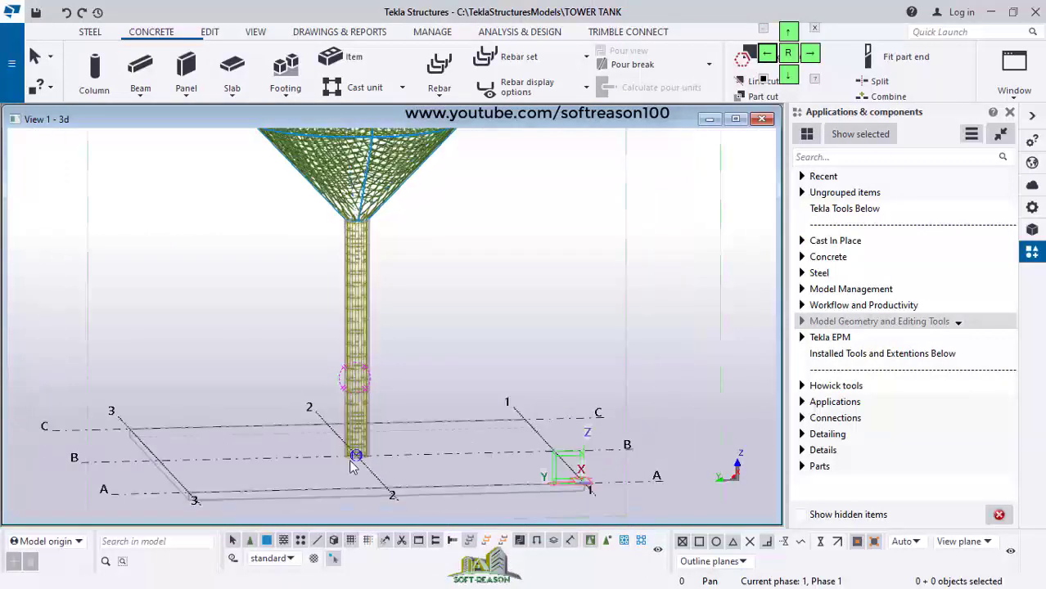
Search the component catalog for "pil" and open the settings of Concrete foundation (1030)
scroll(357, 466, "up", 4)
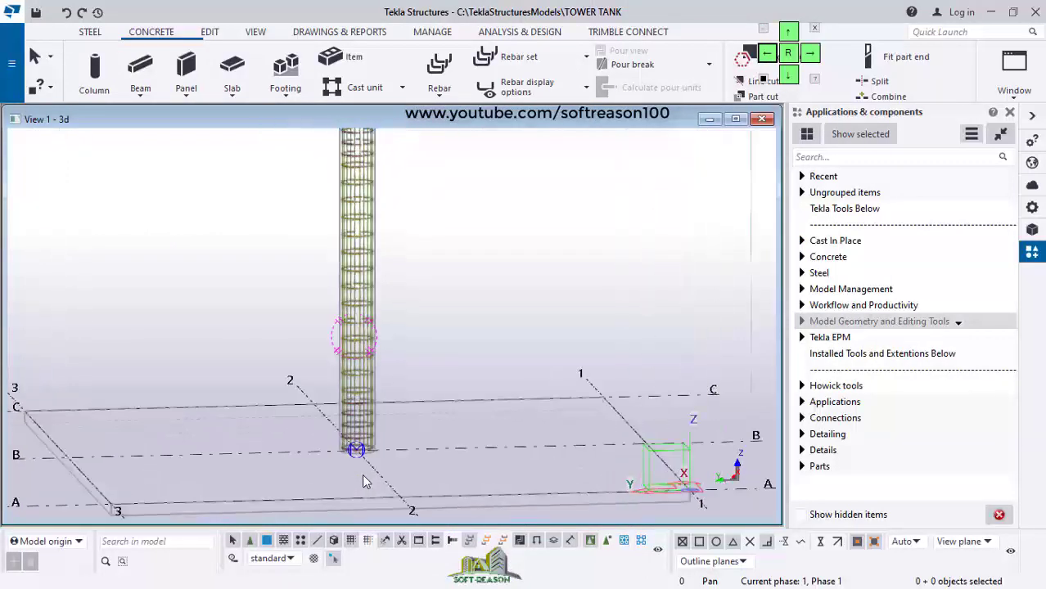
left_click(872, 158)
type("pi")
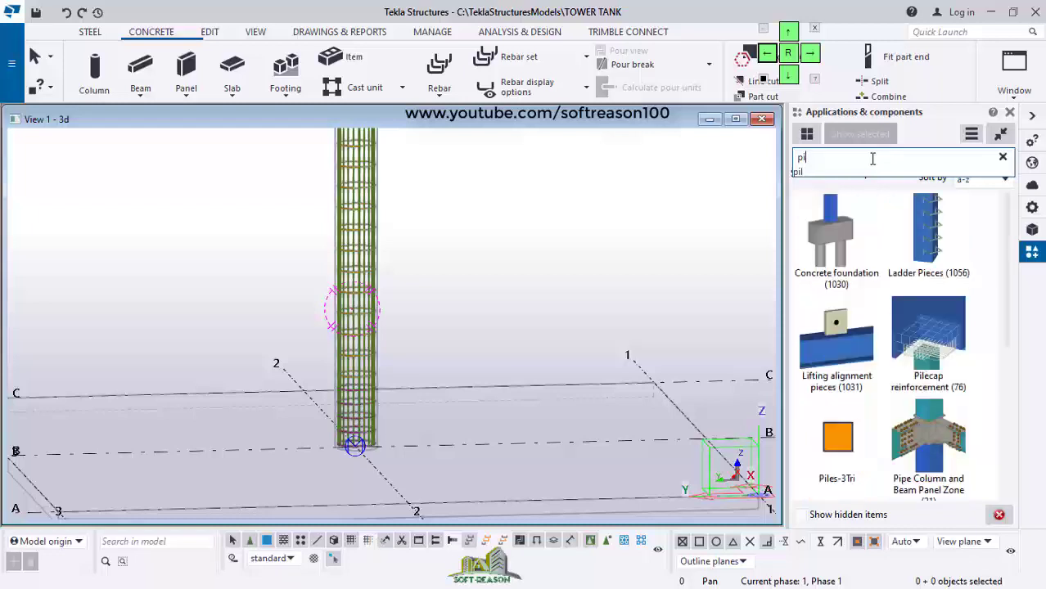
left_click(815, 171)
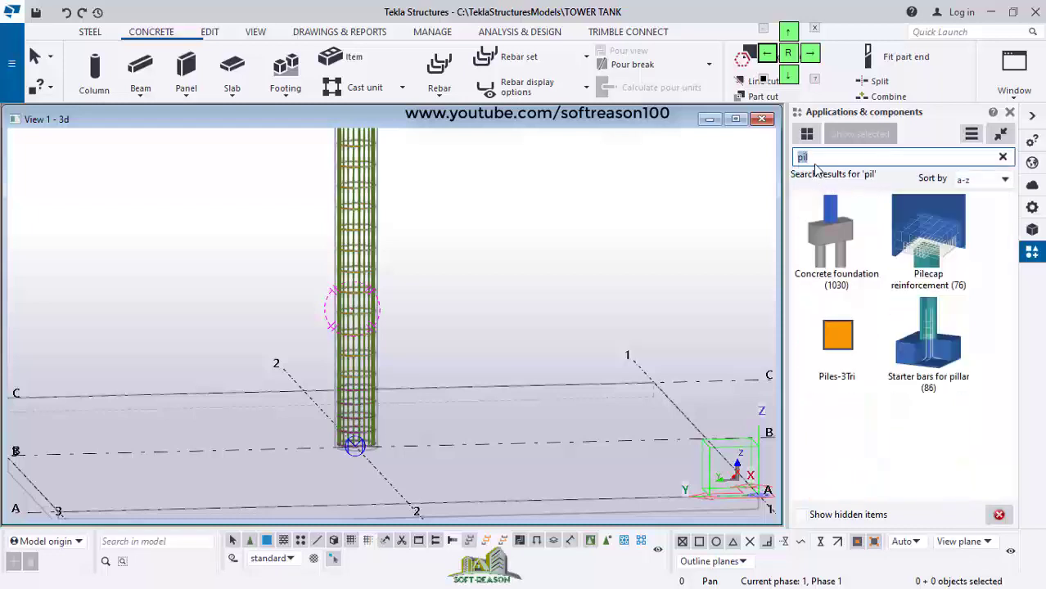
double_click(835, 244)
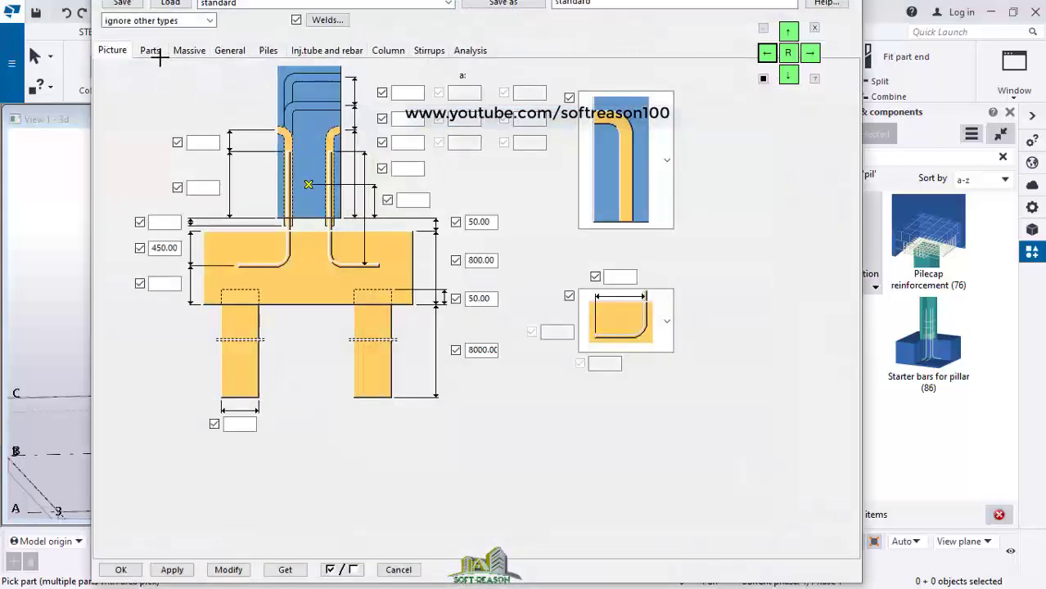
Review the foundation component's parts, massive, general and pile settings, and accept them
left_click(151, 51)
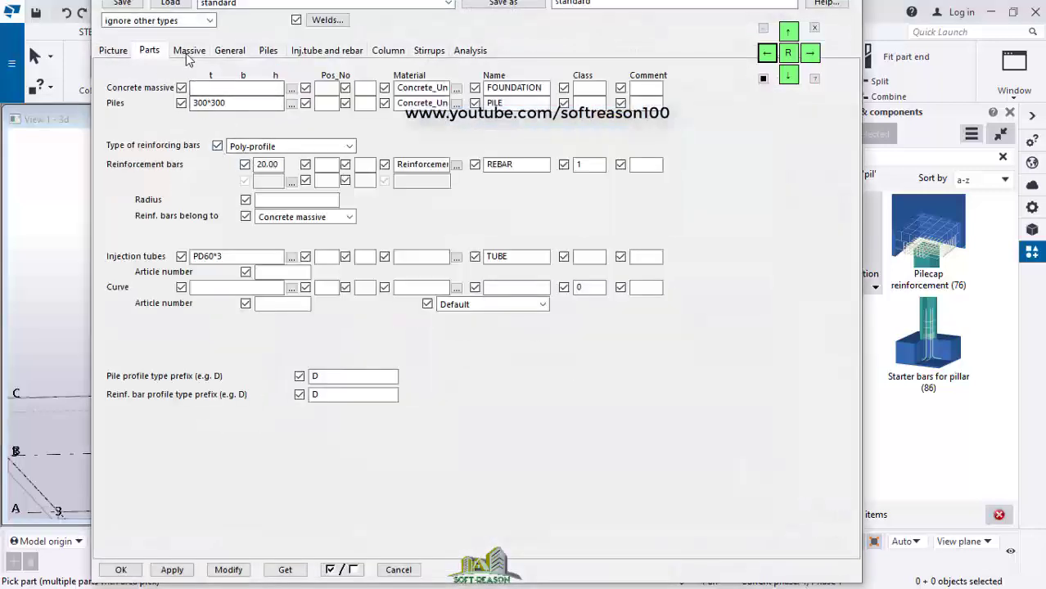
left_click(189, 53)
left_click(231, 51)
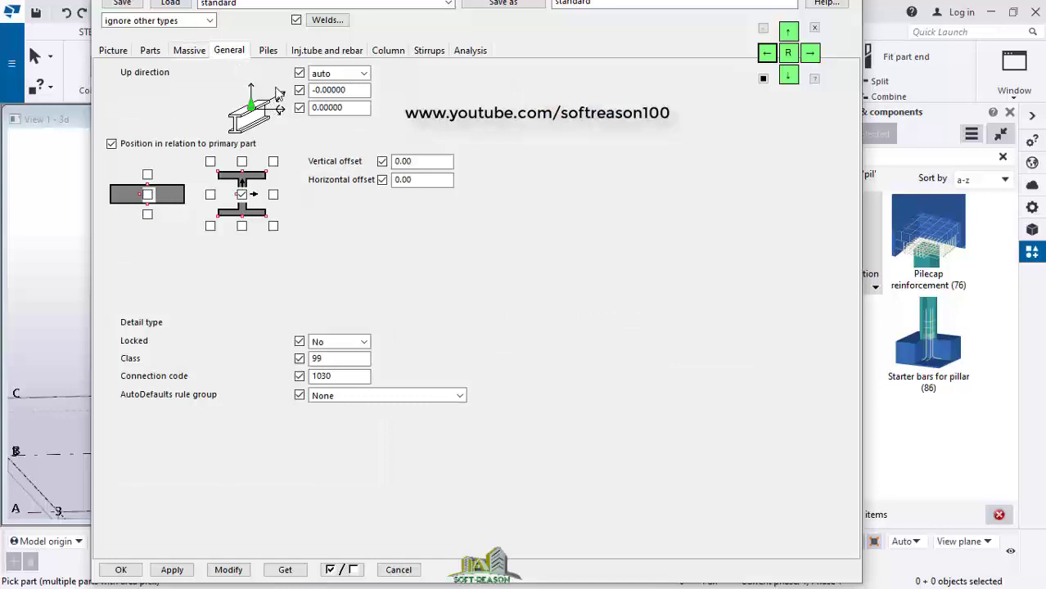
left_click(268, 53)
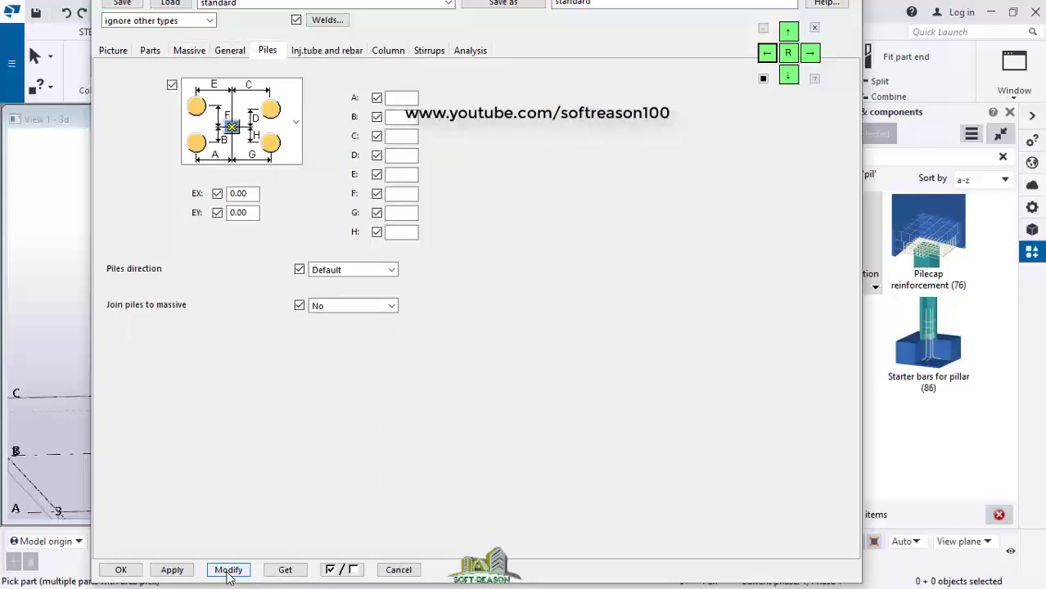
left_click(171, 571)
left_click(129, 570)
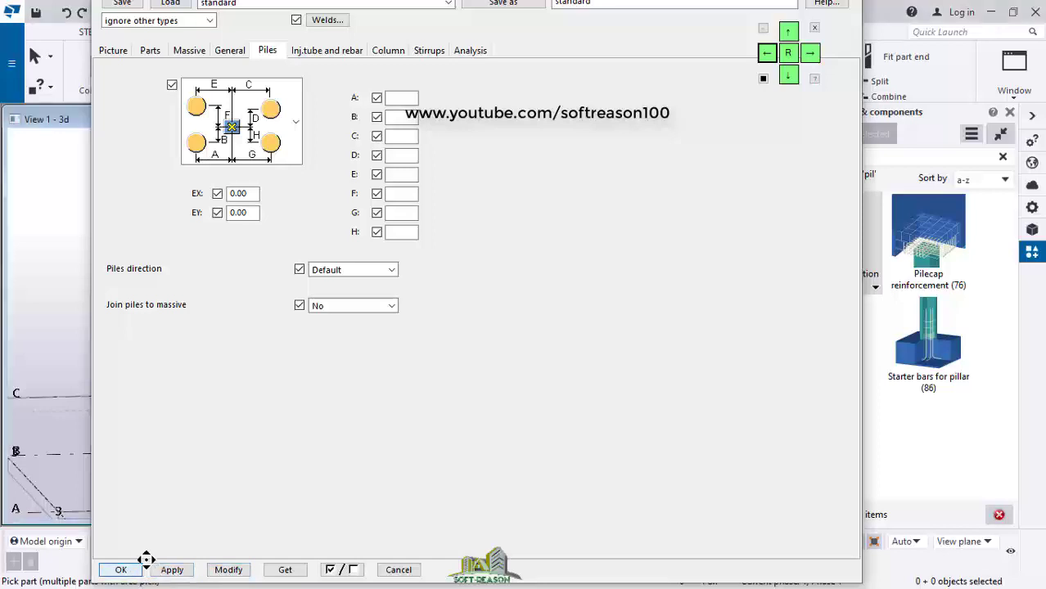
left_click(130, 567)
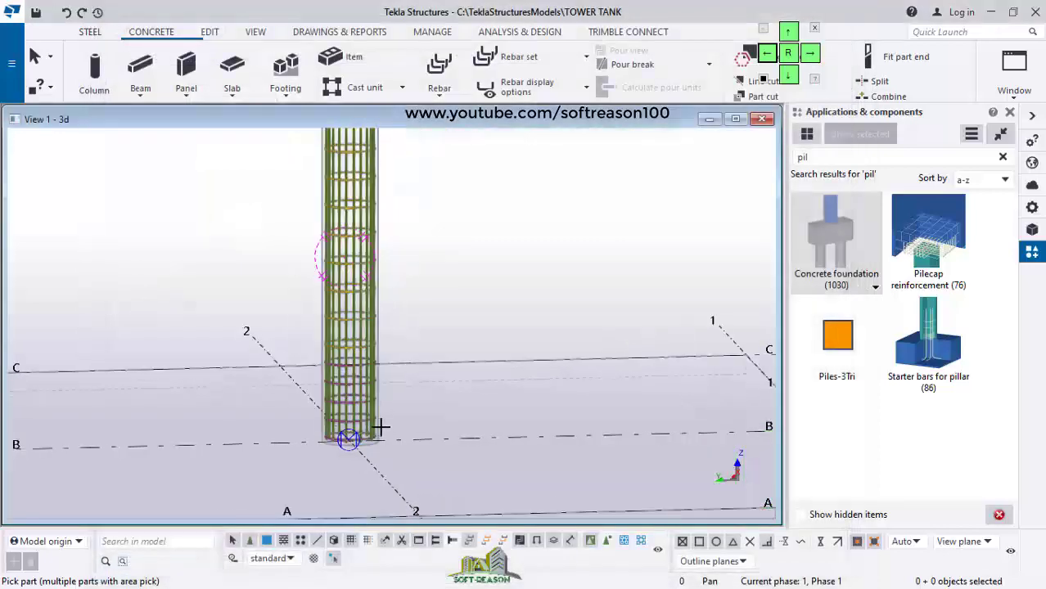
Try to place the concrete foundation on the round column at the intersection of grid lines B and 2
left_click(373, 427)
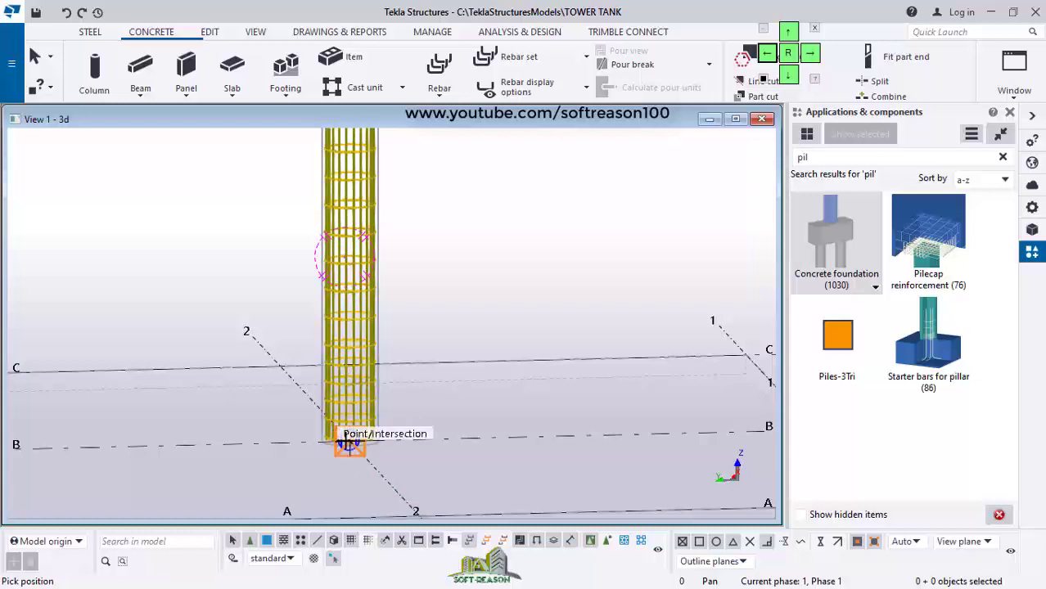
left_click(345, 440)
scroll(347, 446, "down", 3)
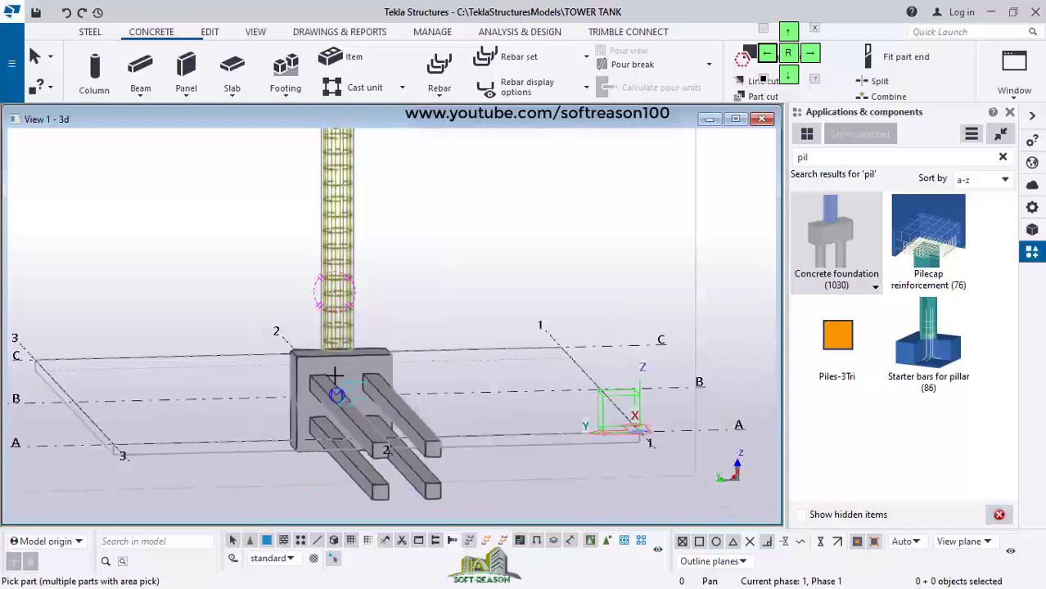
scroll(413, 460, "up", 1)
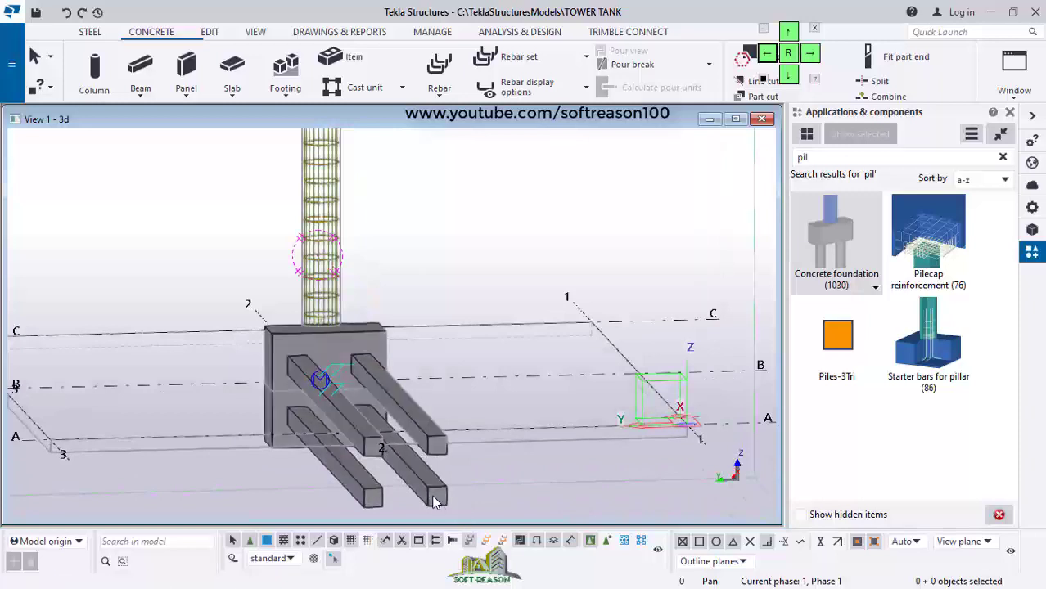
Set the first up-direction rotation angle of the placed foundation to 0.00000, and modify and apply the component settings
left_click(435, 499)
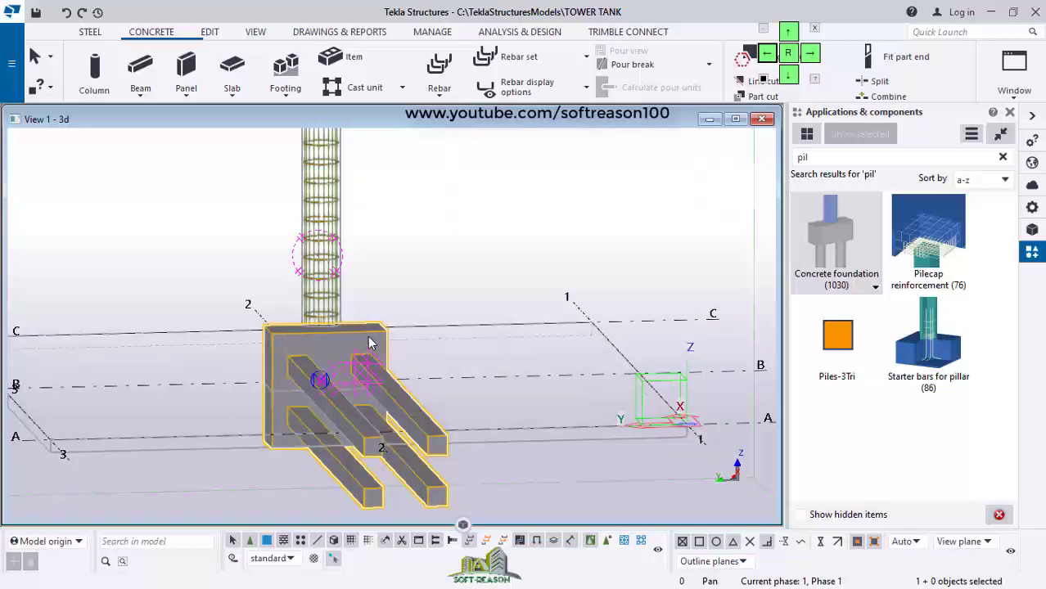
double_click(368, 342)
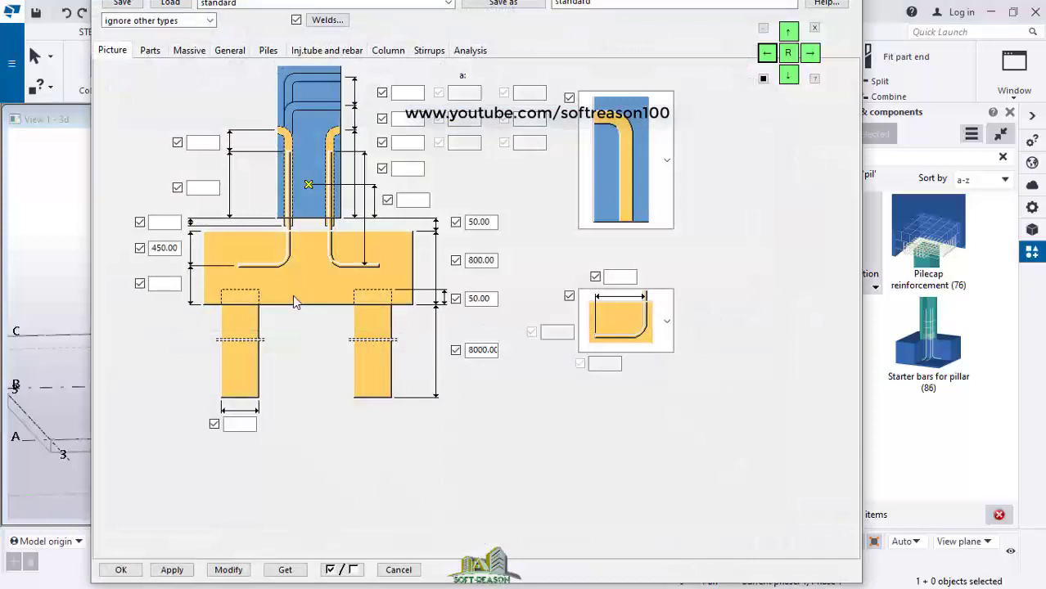
left_click(232, 52)
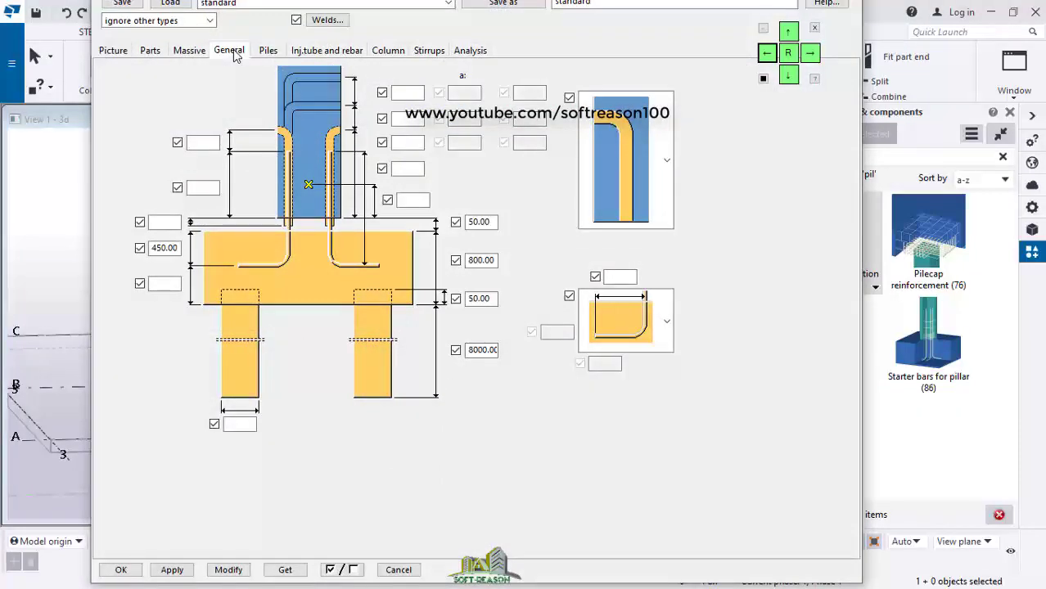
left_click(314, 91)
type("-0.00000")
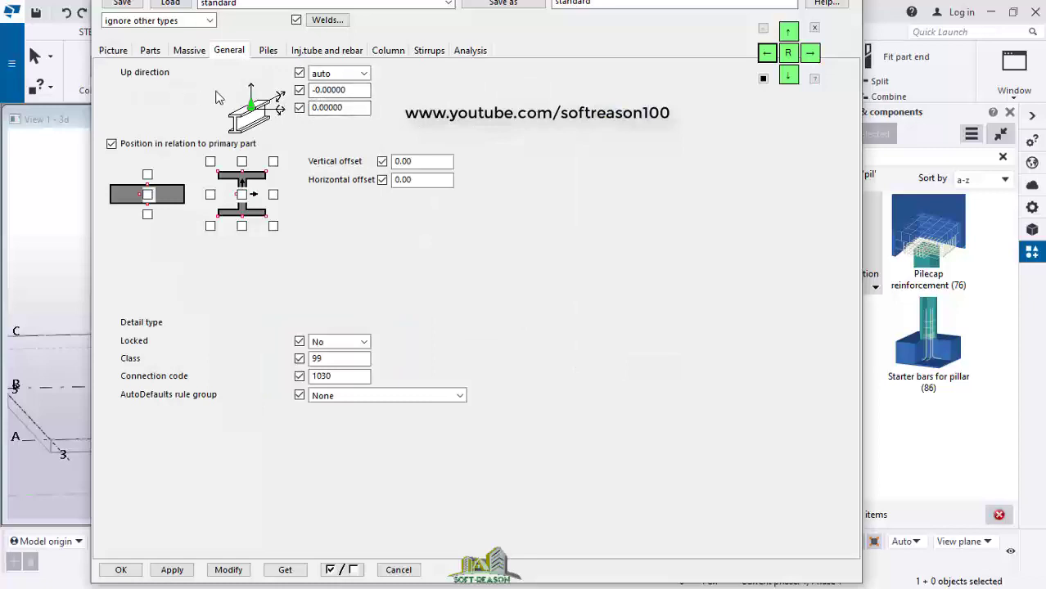
left_click(316, 92)
key("BackSpace")
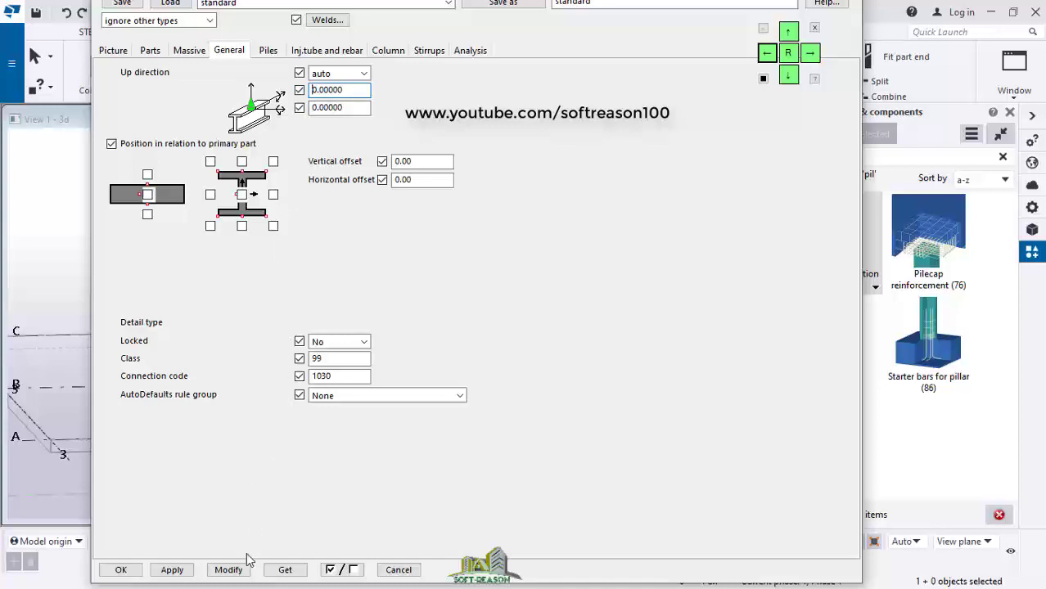
left_click(226, 572)
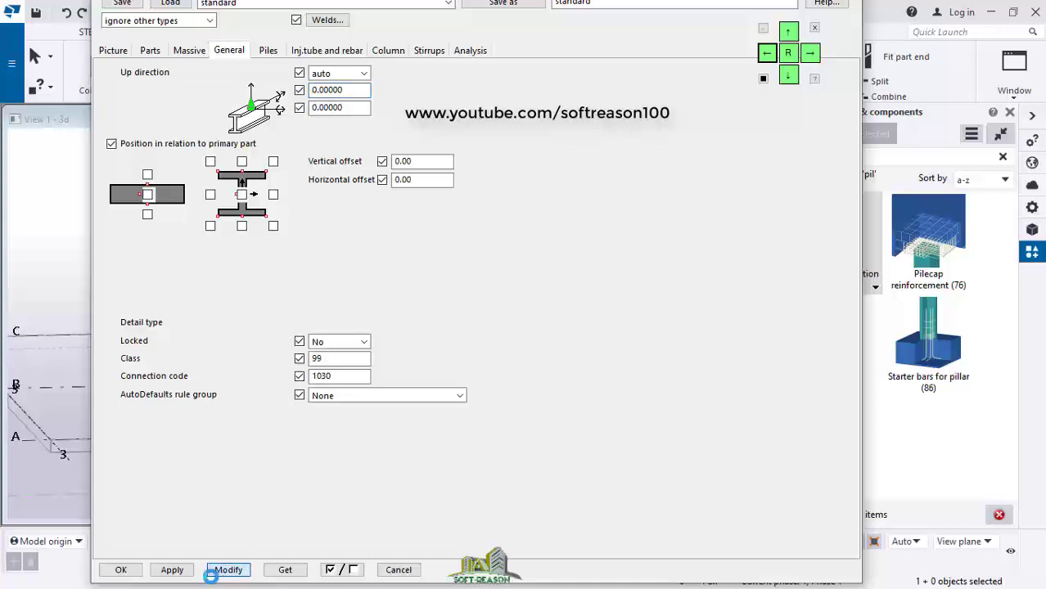
left_click(165, 571)
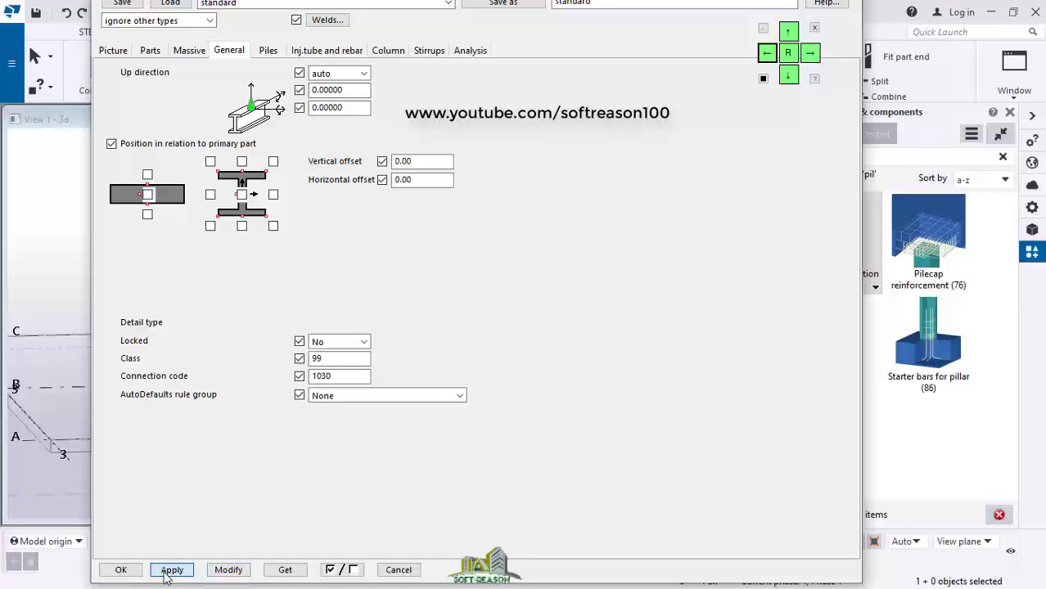
left_click(122, 570)
Delete the concrete foundation with sideways piles from the column base
scroll(407, 384, "up", 3)
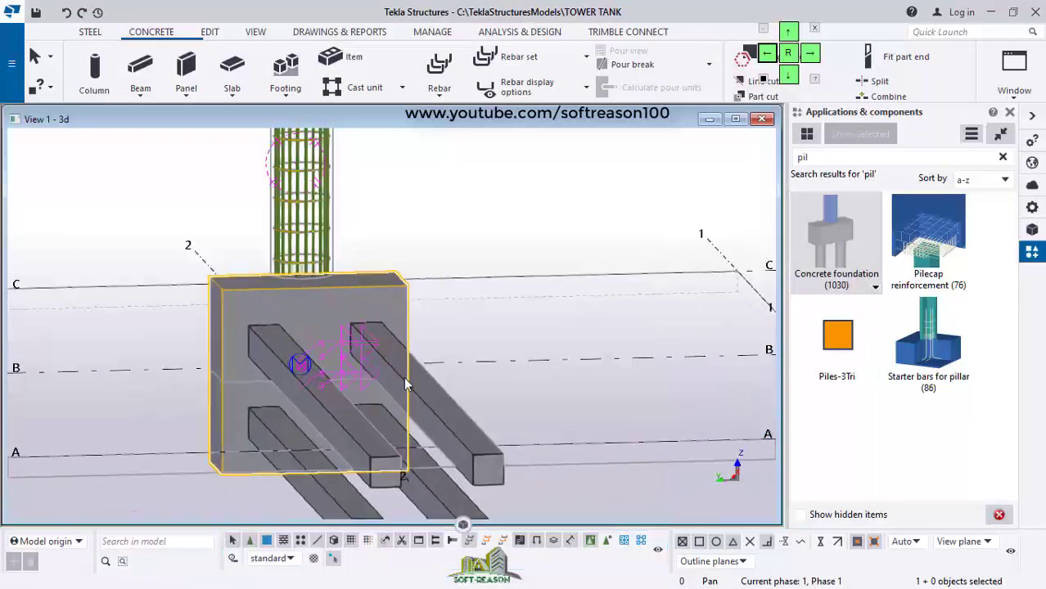
scroll(444, 419, "down", 2)
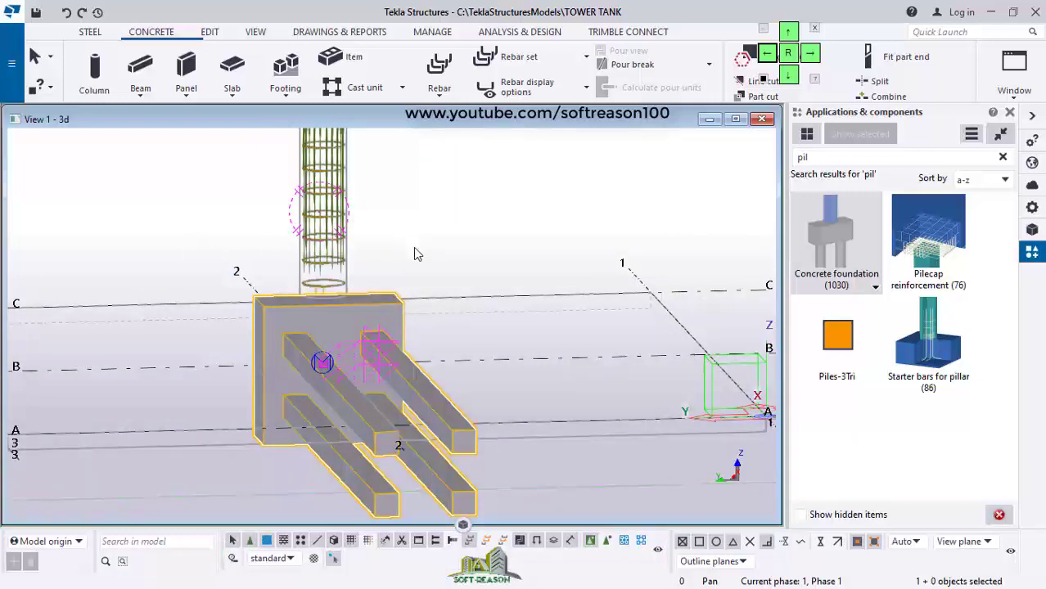
right_click(390, 316)
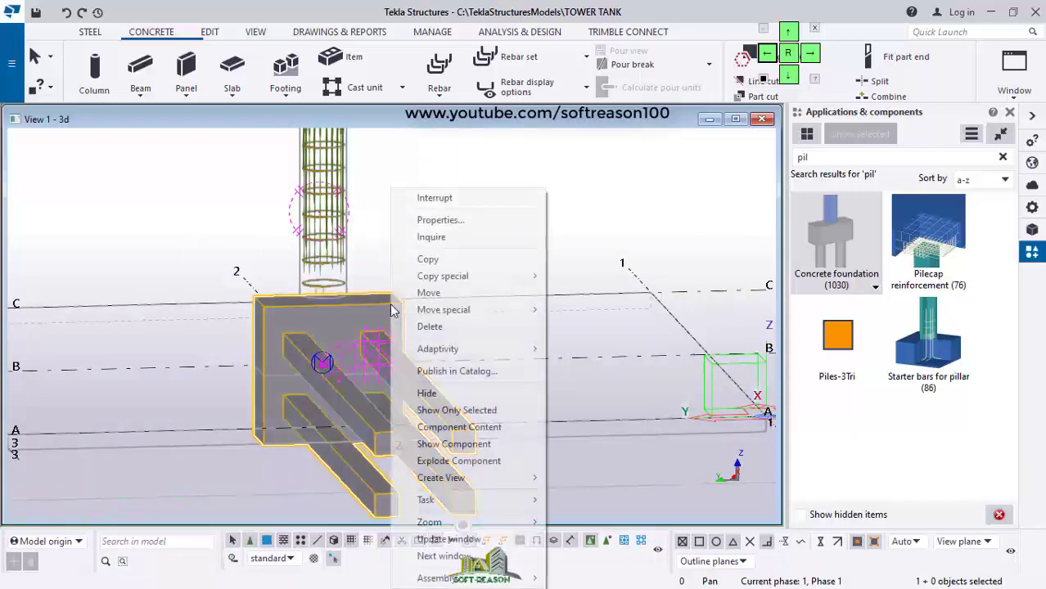
left_click(436, 330)
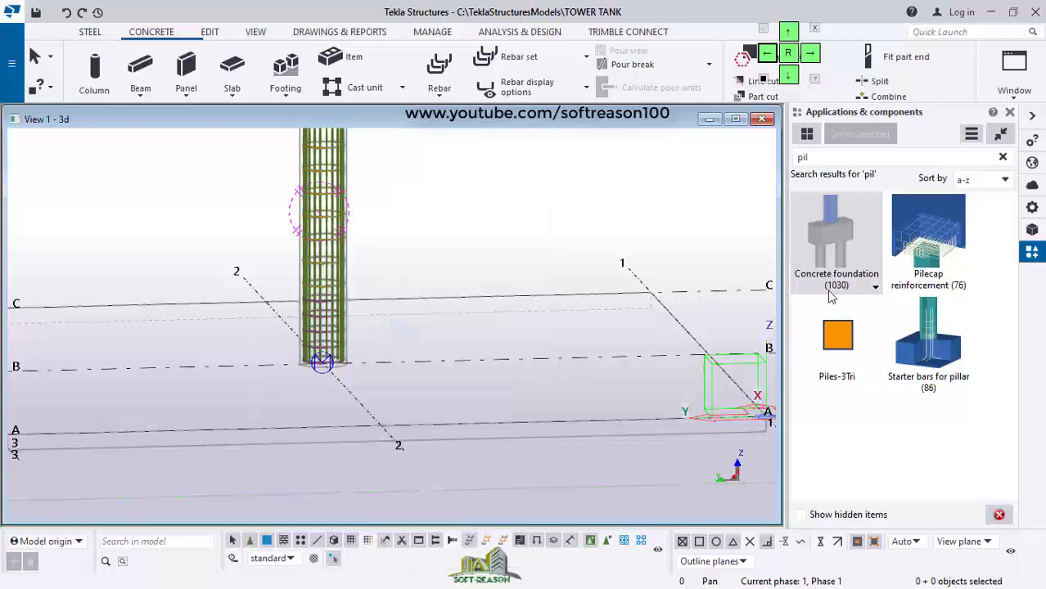
Reopen the Concrete foundation (1030) settings, choose Default as the piles direction, and accept them
double_click(842, 242)
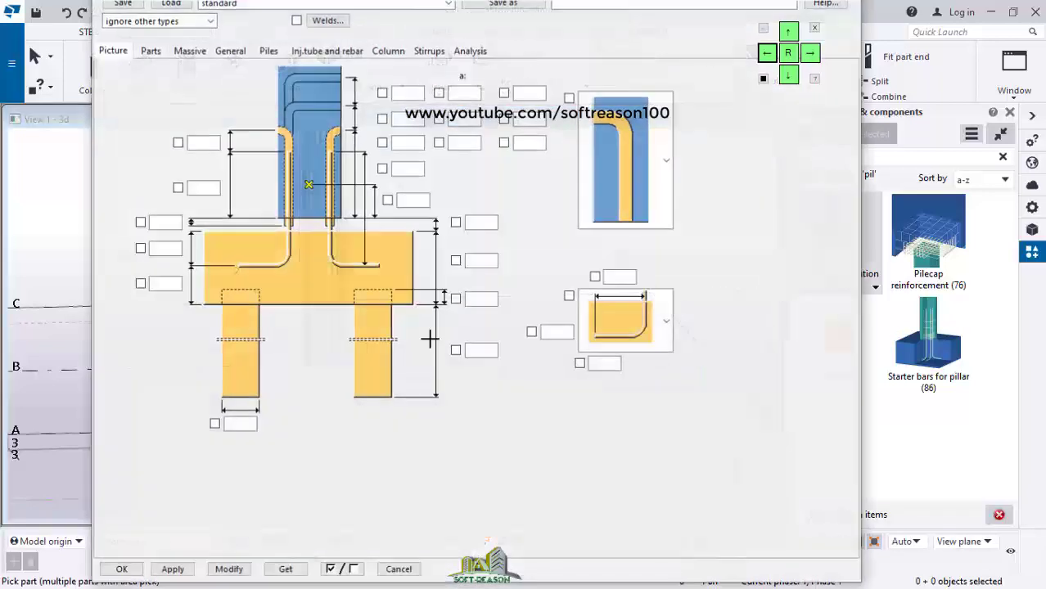
left_click(228, 50)
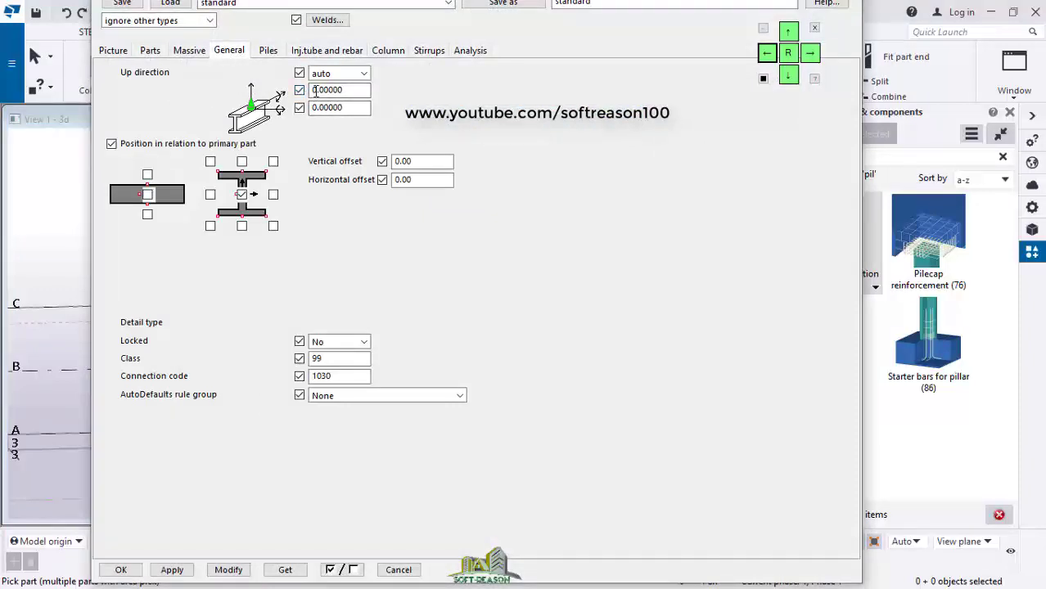
left_click(267, 52)
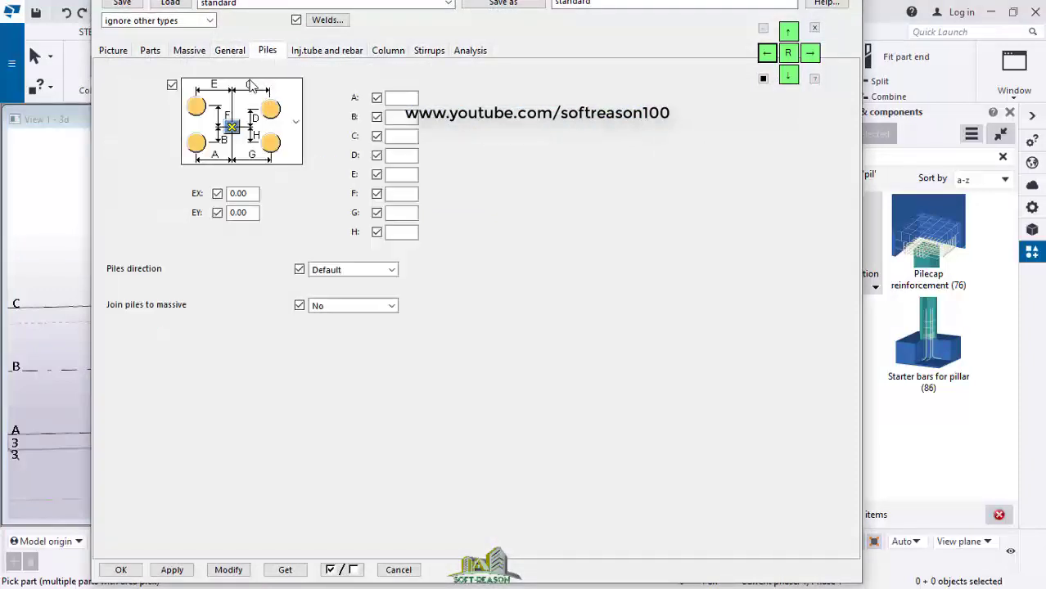
left_click(380, 271)
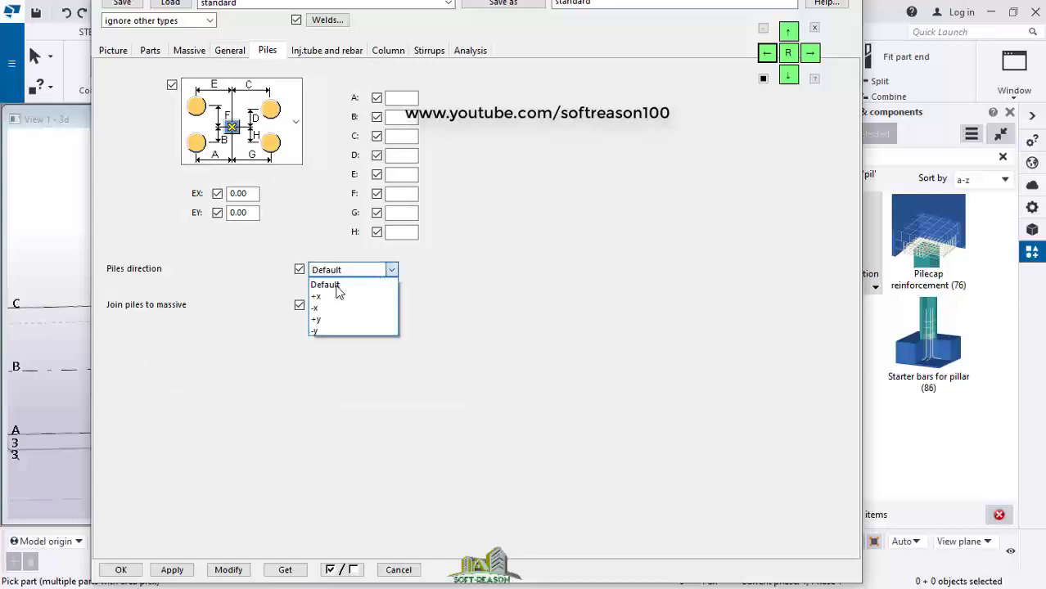
left_click(340, 293)
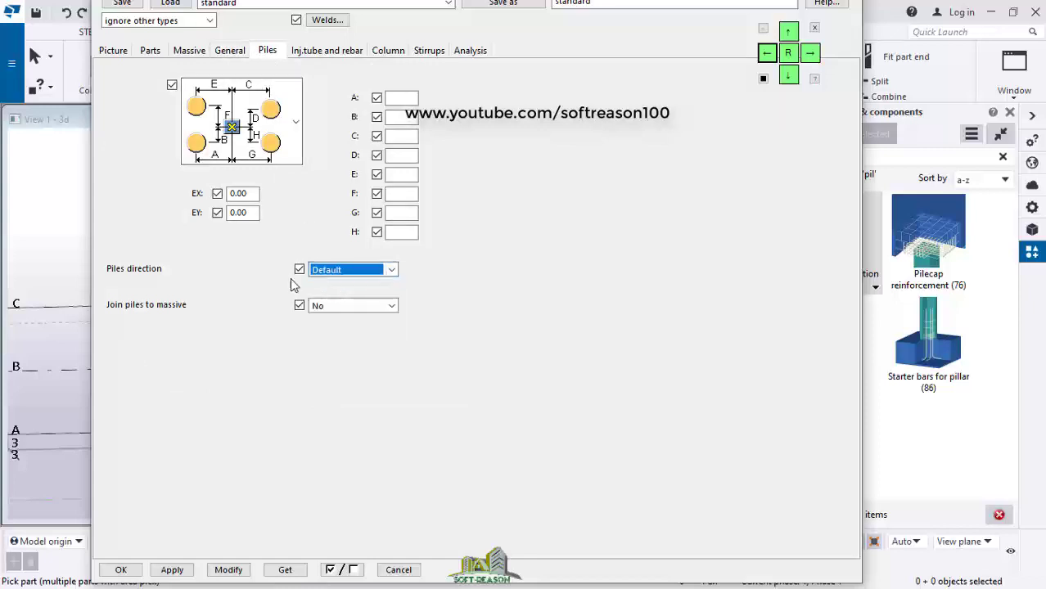
left_click(229, 570)
left_click(171, 571)
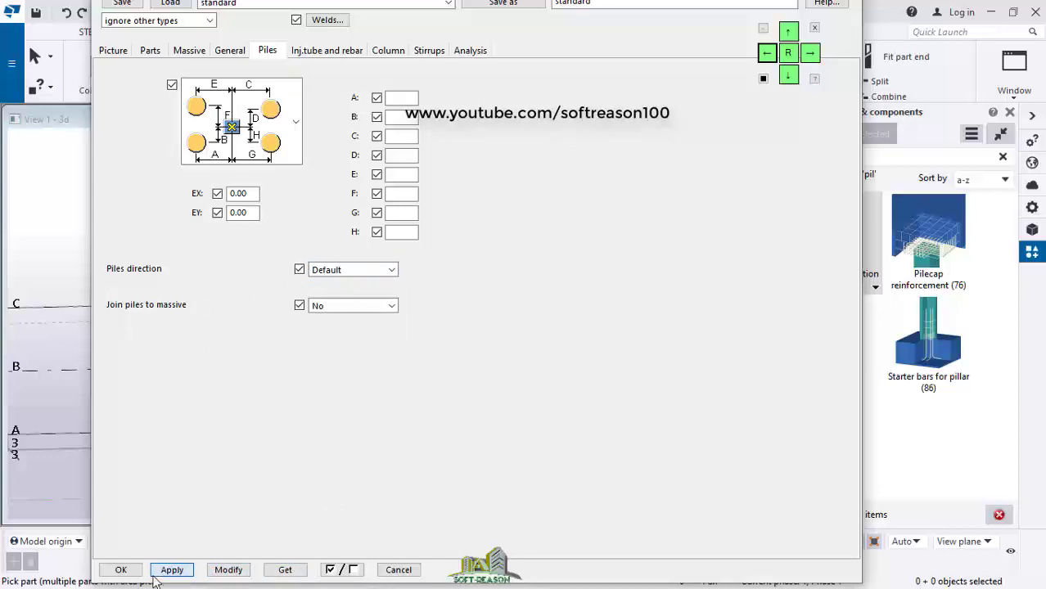
left_click(121, 570)
Place the concrete foundation with piles on the round column, using the end point at the column's base as its position
scroll(354, 353, "up", 4)
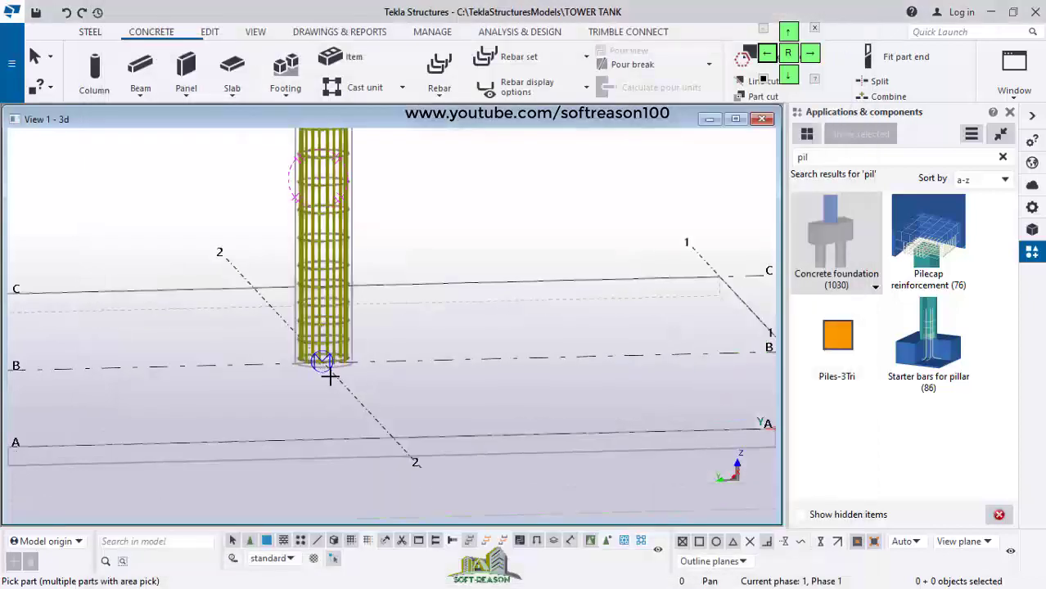
left_click(314, 367)
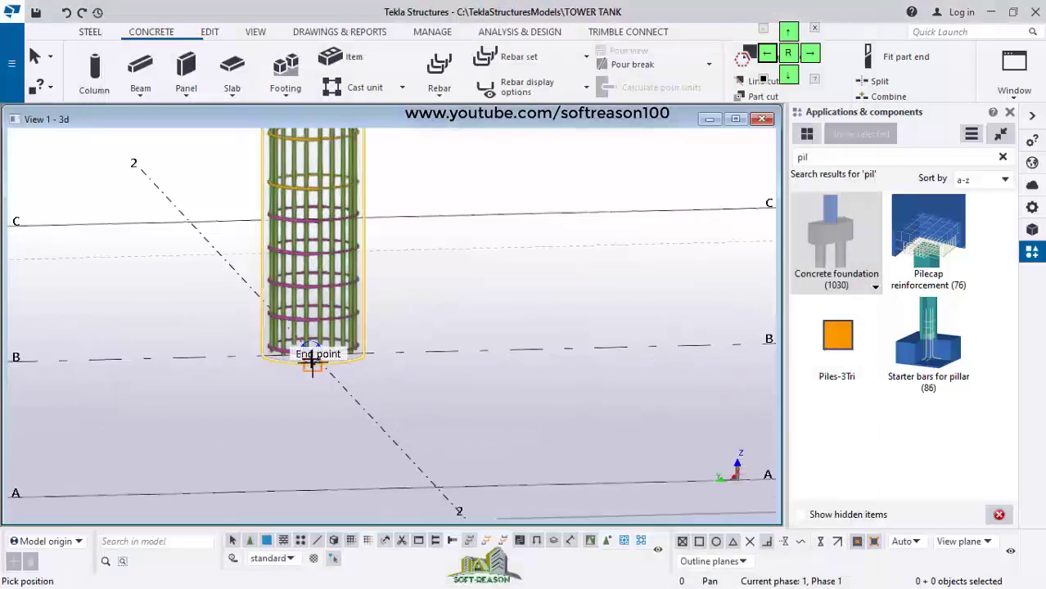
left_click(314, 366)
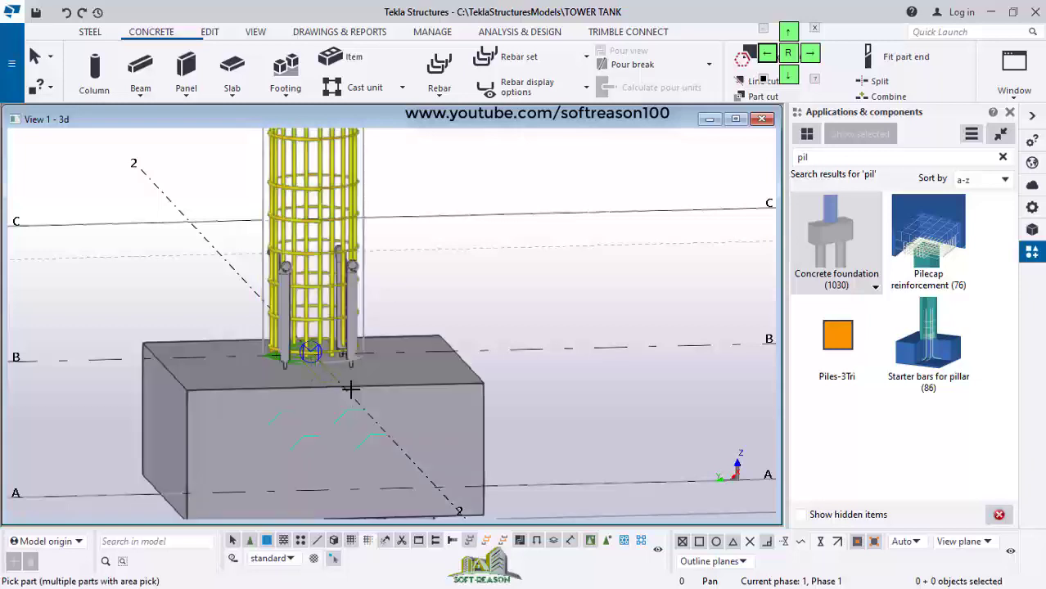
scroll(360, 307, "down", 3)
scroll(369, 315, "down", 3)
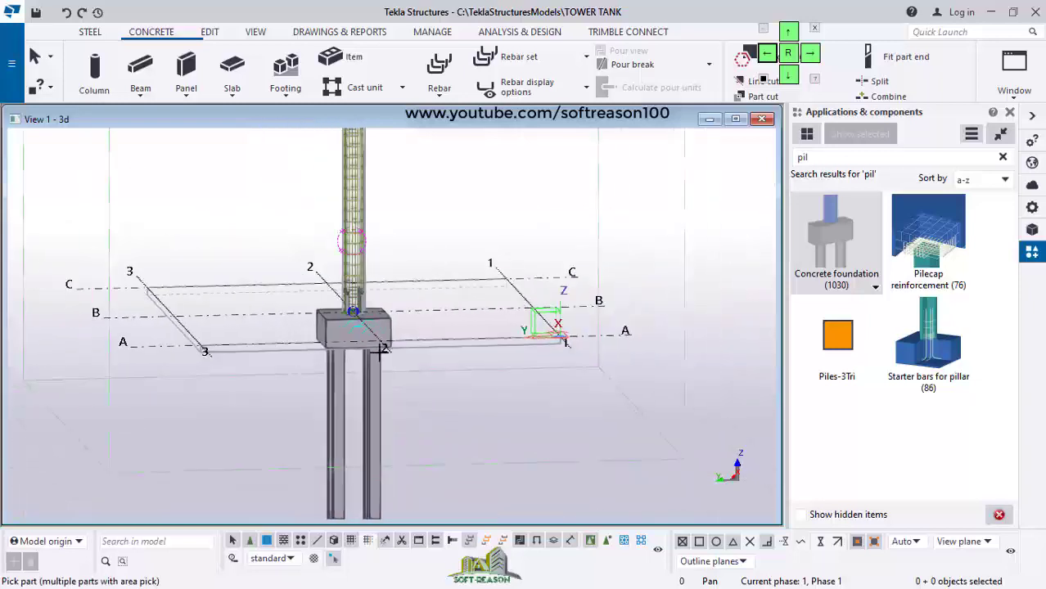
scroll(389, 460, "up", 1)
scroll(373, 446, "up", 3)
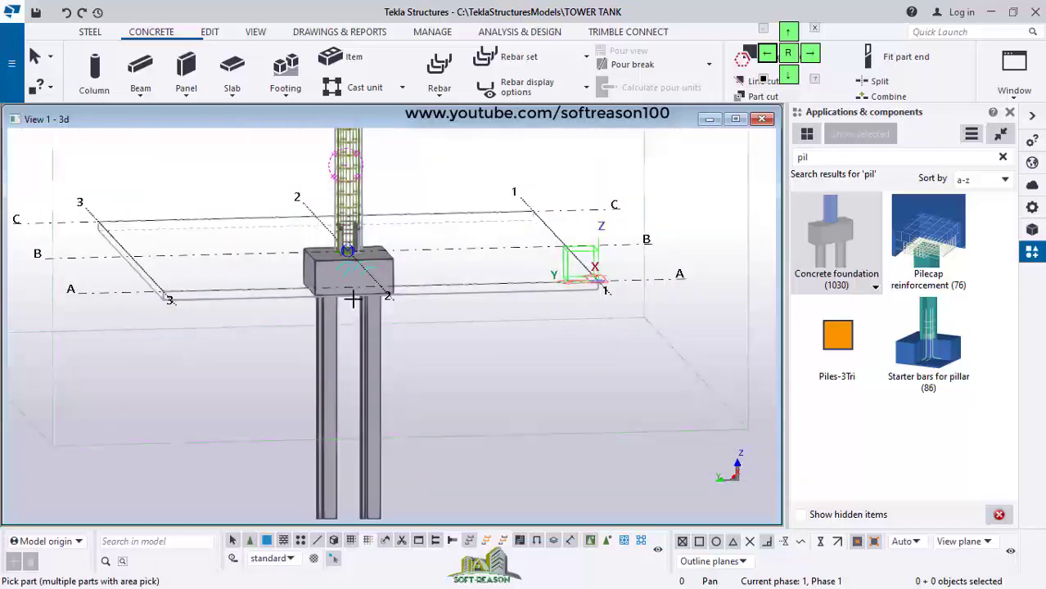
scroll(348, 270, "down", 4)
scroll(370, 352, "down", 1)
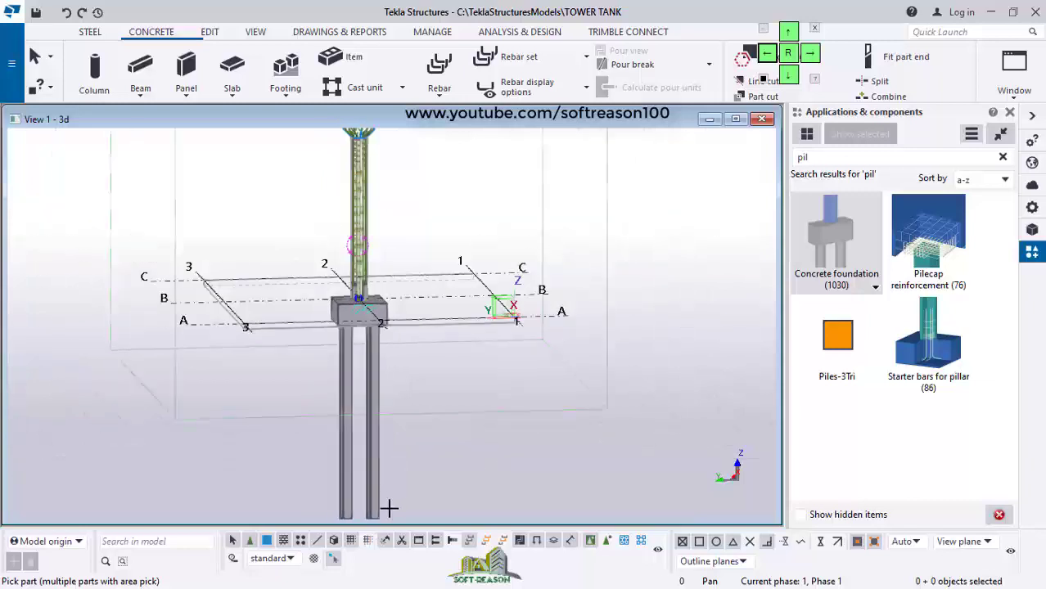
Set the pile length of the placed concrete foundation to 5000.00, modify the component, and accept the settings
scroll(365, 453, "down", 3)
scroll(366, 426, "up", 3)
scroll(373, 423, "up", 3)
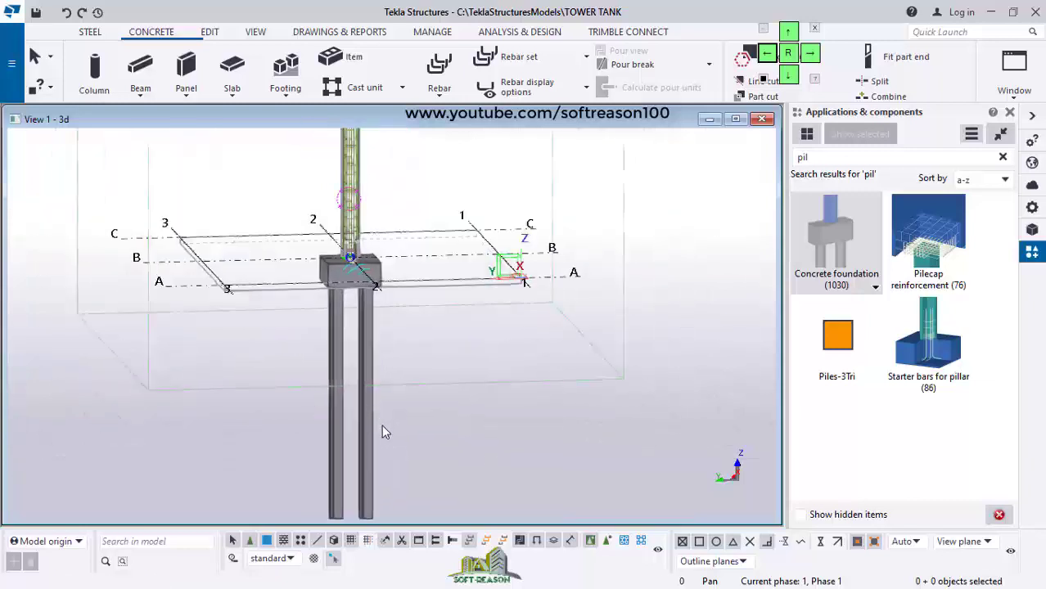
scroll(360, 405, "down", 4)
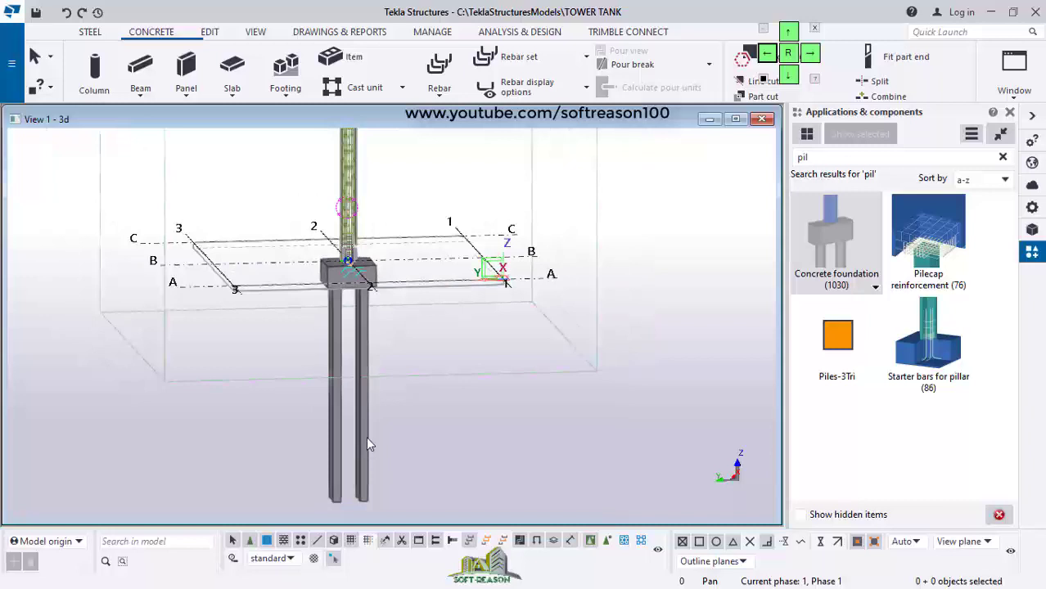
scroll(369, 438, "up", 2)
left_click(365, 415)
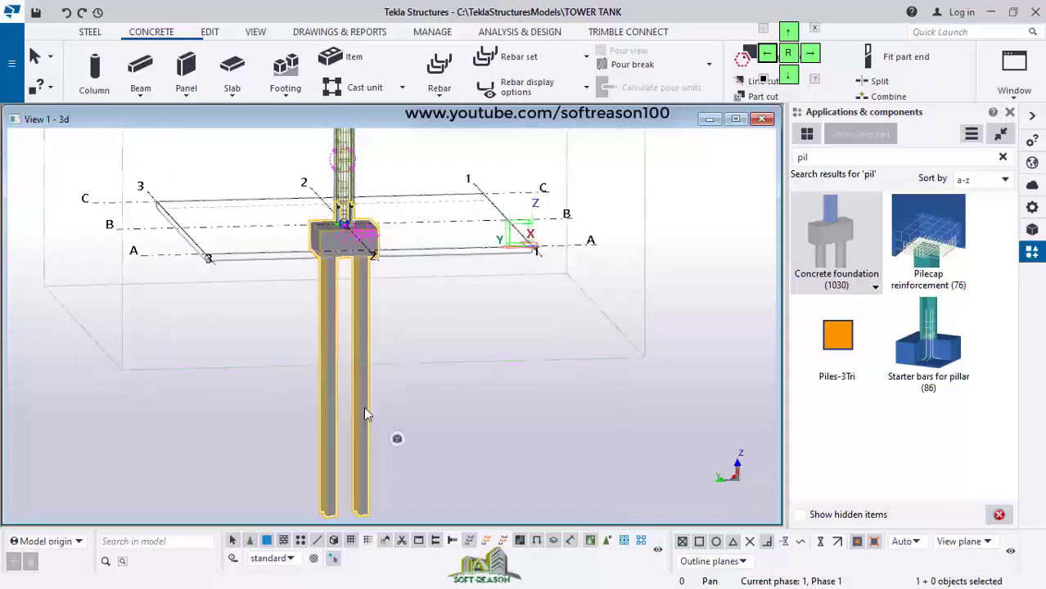
double_click(363, 409)
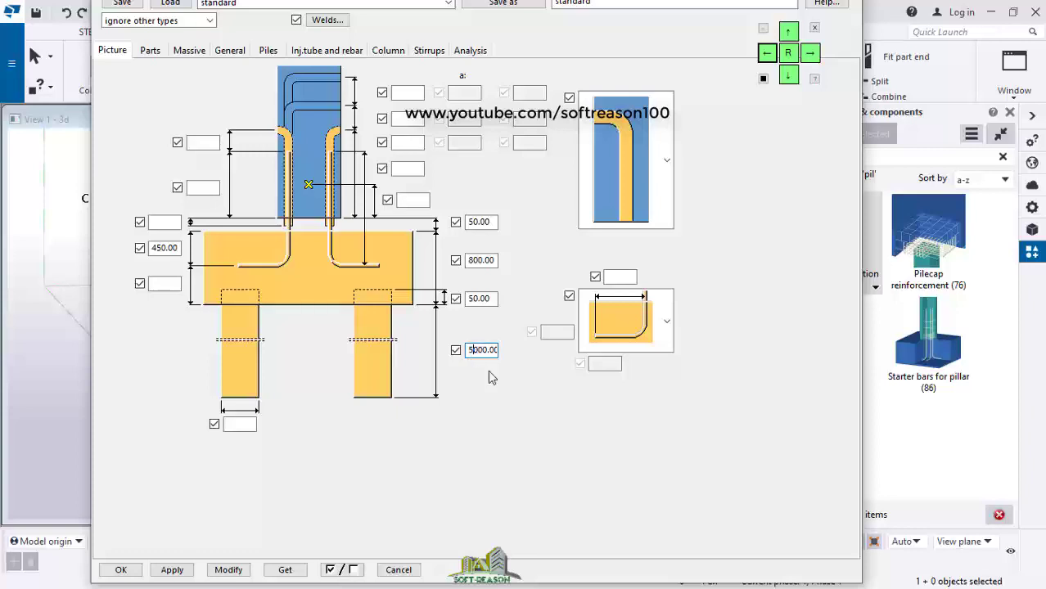
left_click(229, 571)
left_click(122, 570)
scroll(368, 409, "down", 5)
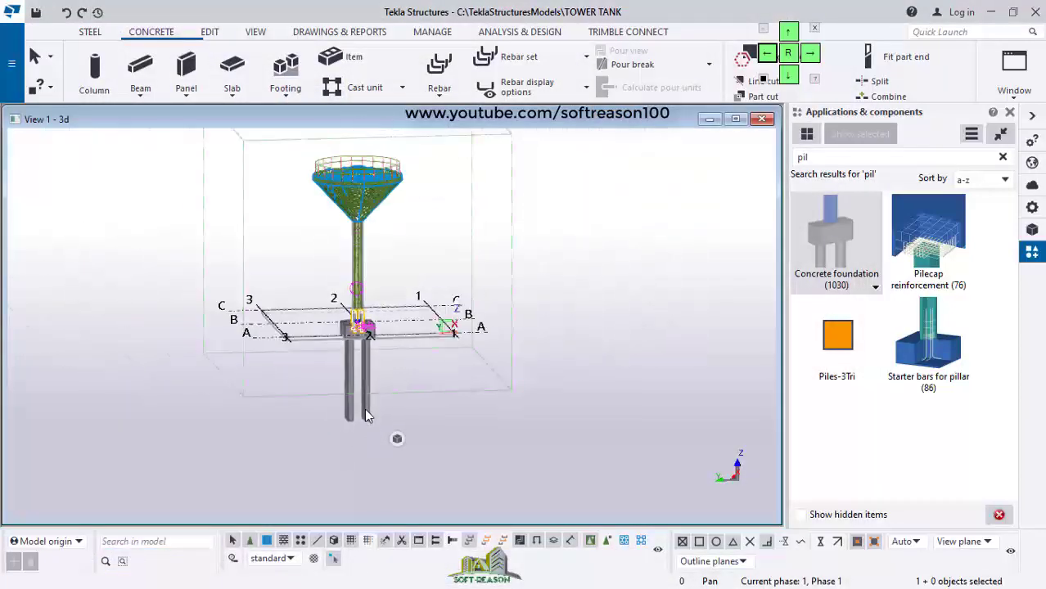
Apply the Pilecap reinforcement (76) component to the foundation's pile cap beneath the round column
scroll(366, 415, "up", 6)
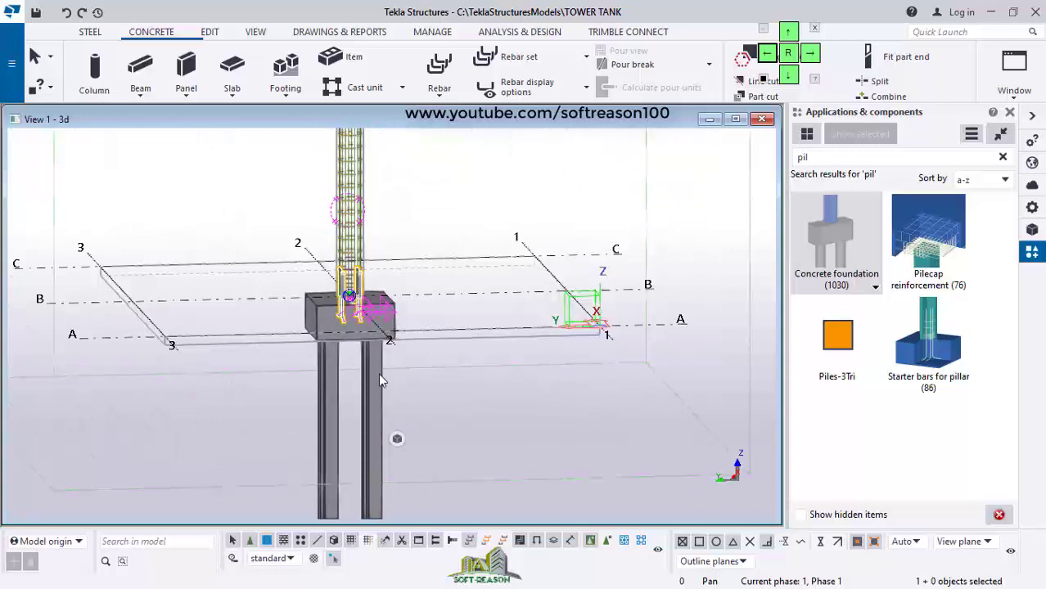
scroll(391, 368, "down", 4)
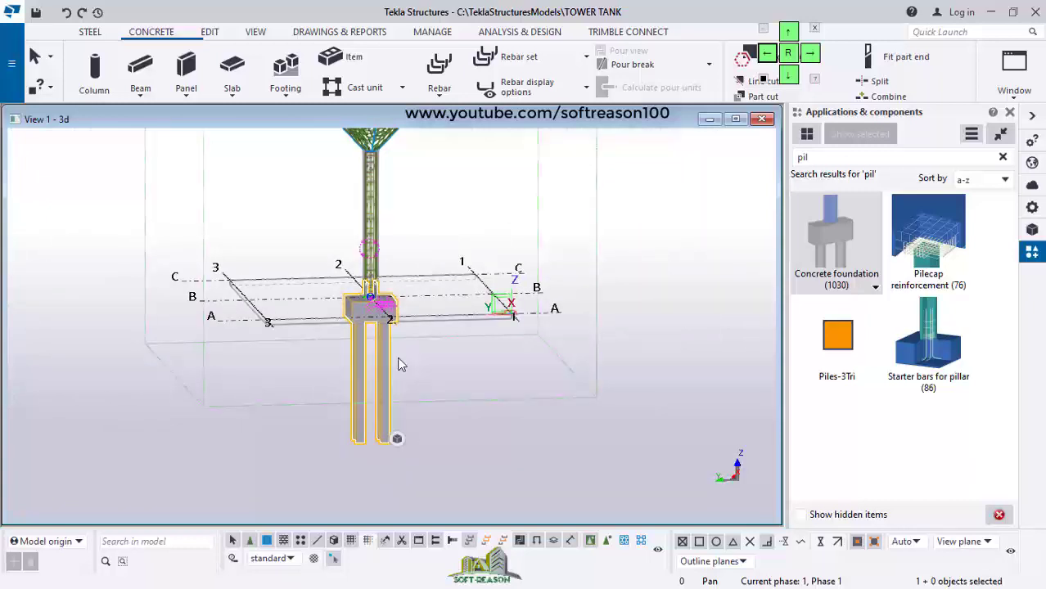
scroll(387, 366, "up", 4)
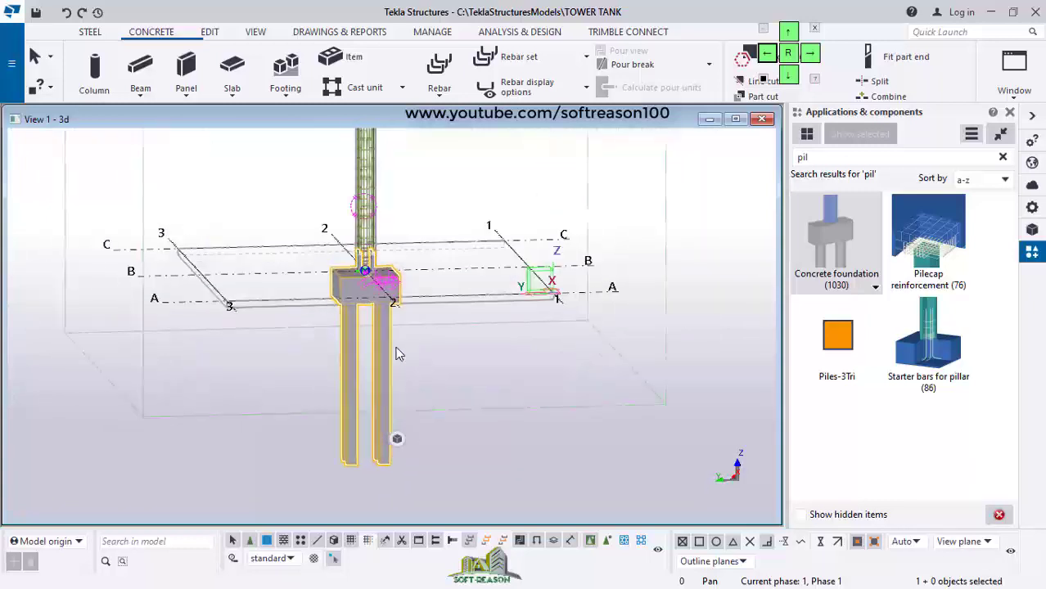
scroll(394, 341, "up", 1)
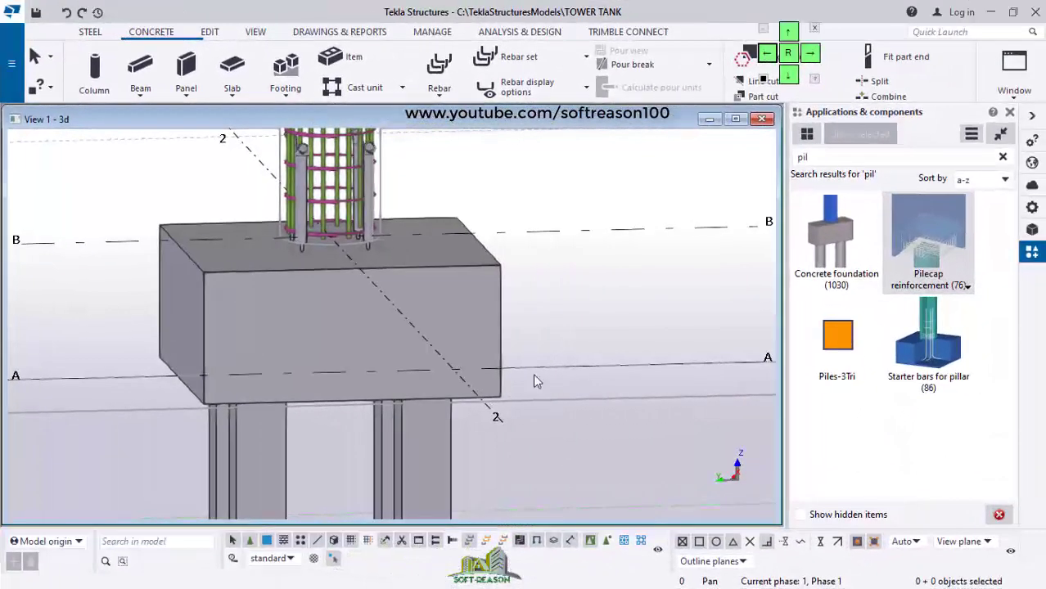
scroll(401, 323, "down", 3)
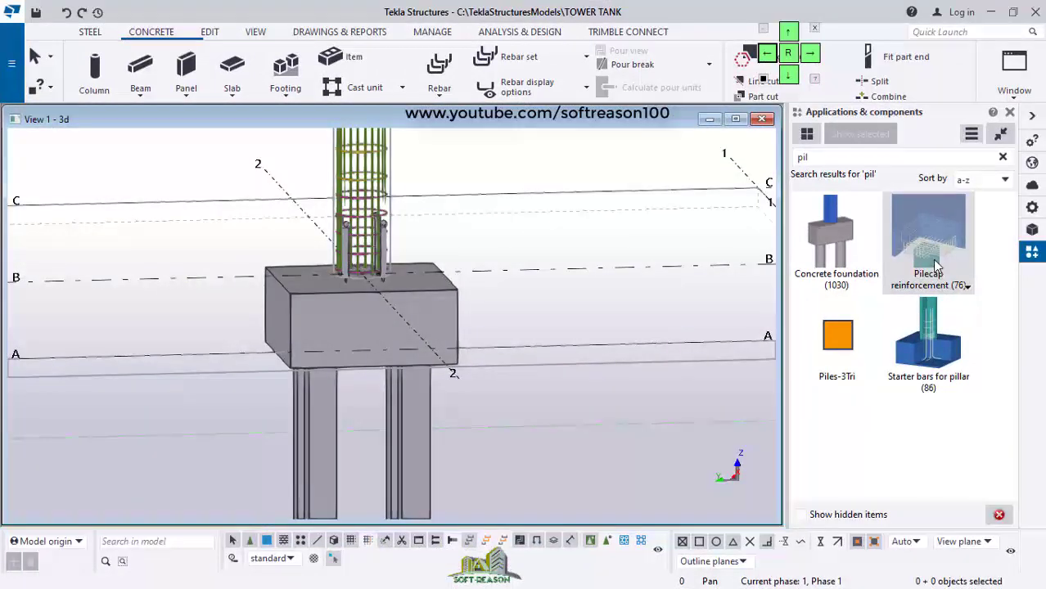
left_click(945, 262)
scroll(499, 332, "up", 1)
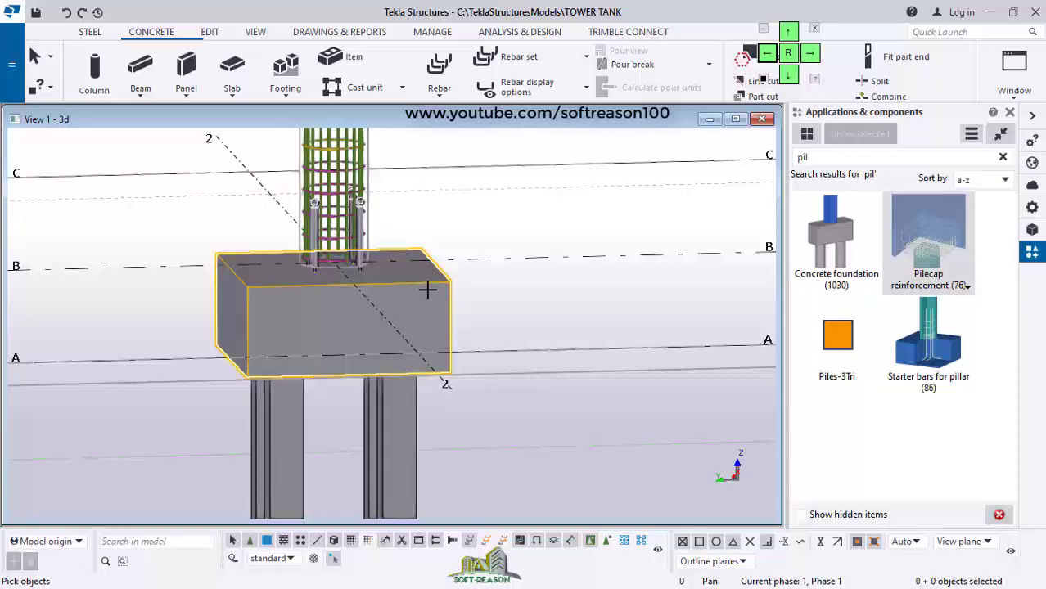
left_click(426, 289)
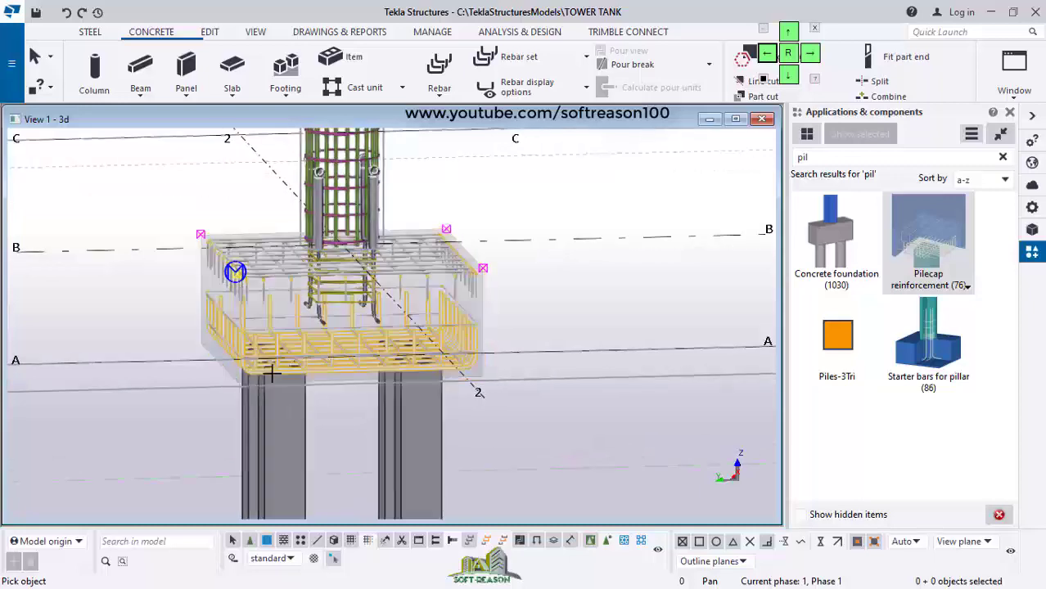
middle_click_drag(348, 248, 329, 345, "ctrl")
scroll(329, 346, "down", 2)
scroll(334, 349, "up", 2)
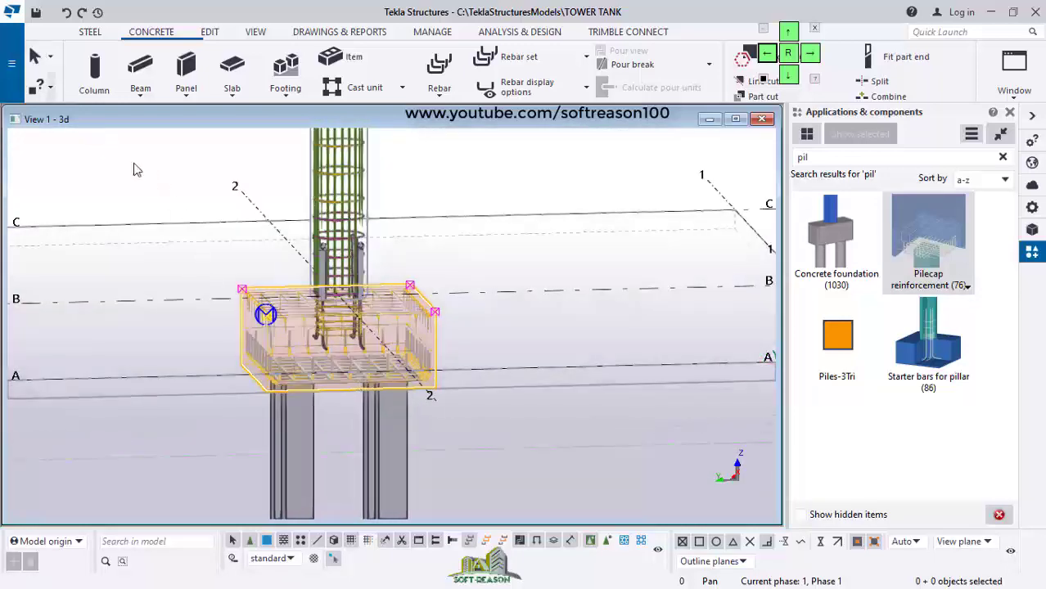
scroll(419, 428, "down", 3)
scroll(375, 513, "up", 3)
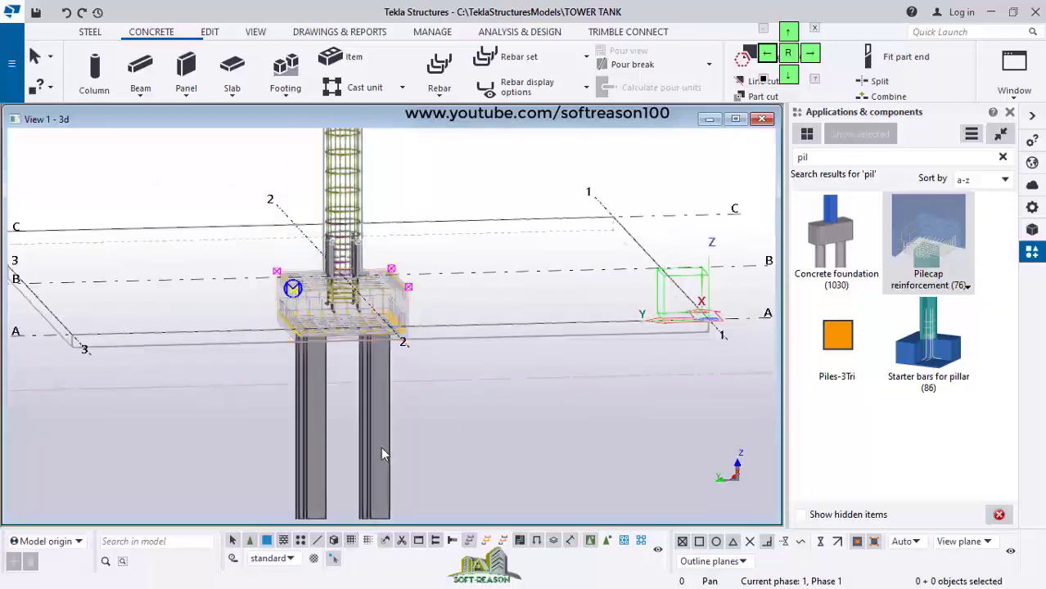
Search the component catalog for rebar and open the Rectangular column reinforcement (83) settings
scroll(385, 377, "down", 4)
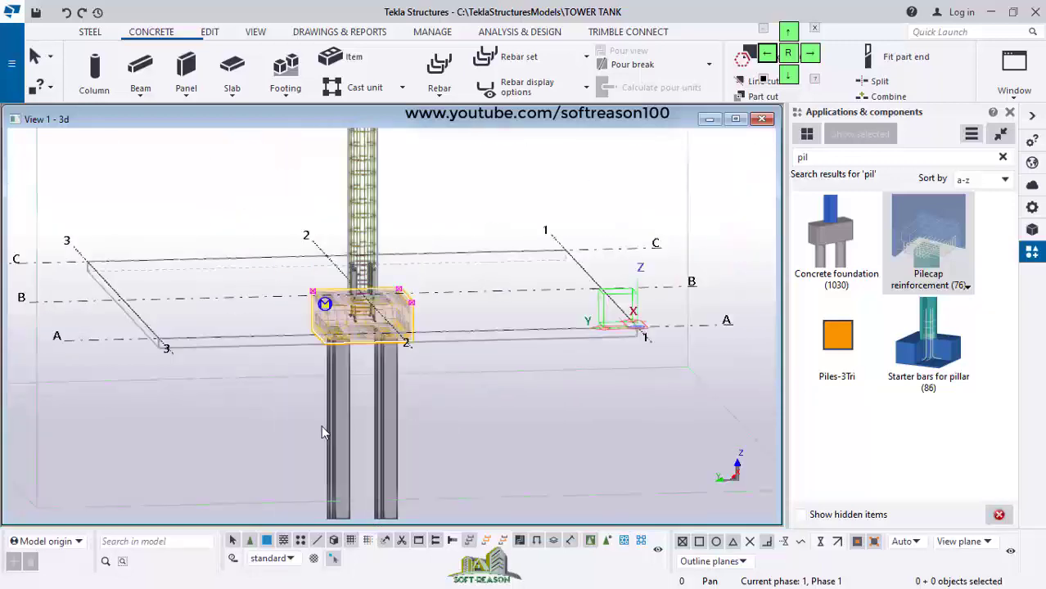
scroll(321, 425, "up", 3)
scroll(406, 405, "up", 1)
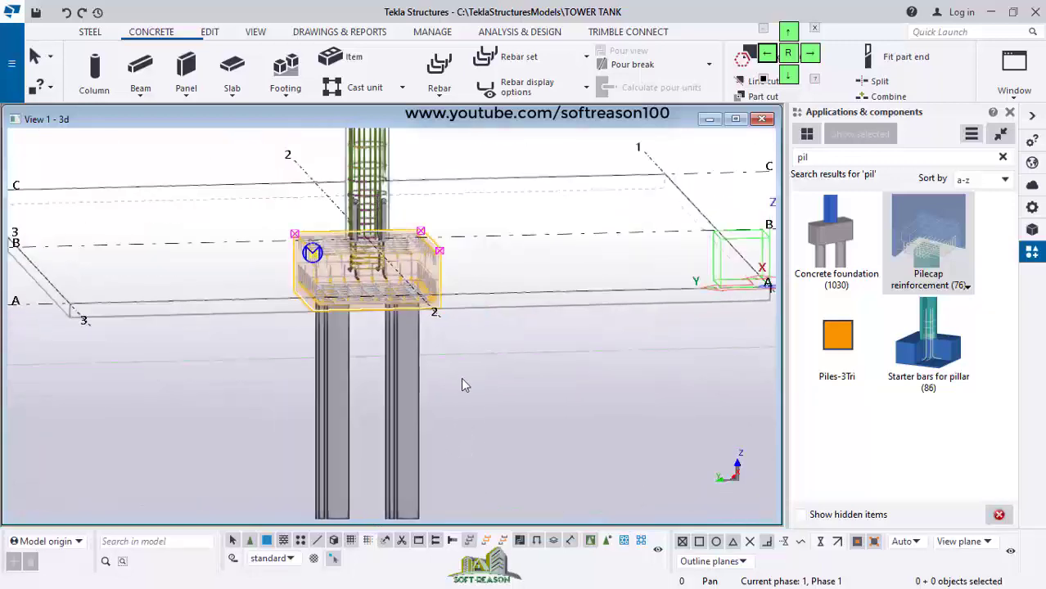
left_click_drag(859, 157, 774, 170)
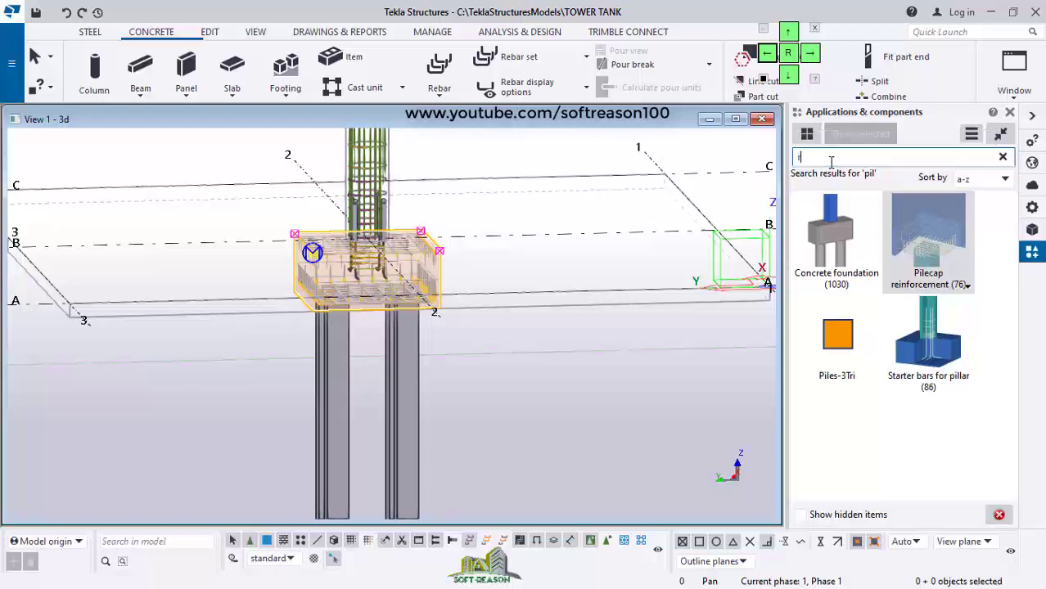
type("re")
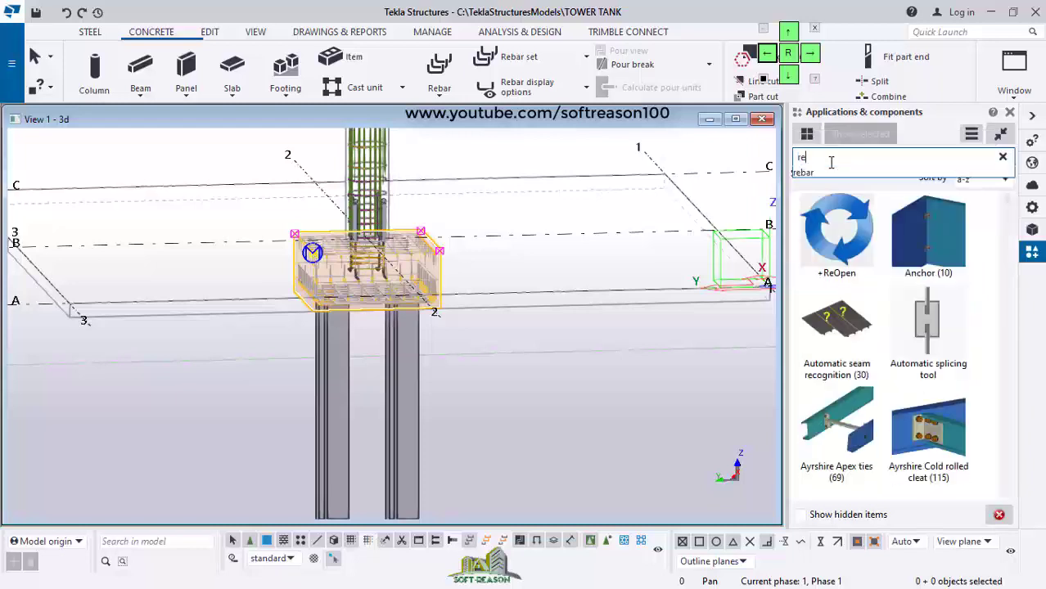
left_click(813, 172)
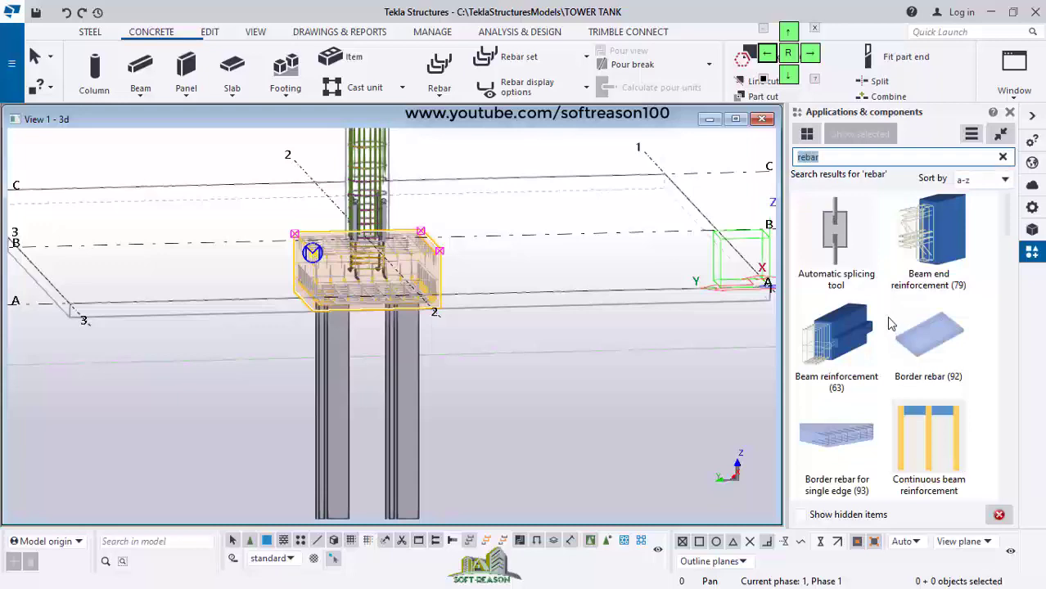
scroll(886, 323, "down", 3)
scroll(877, 380, "down", 12)
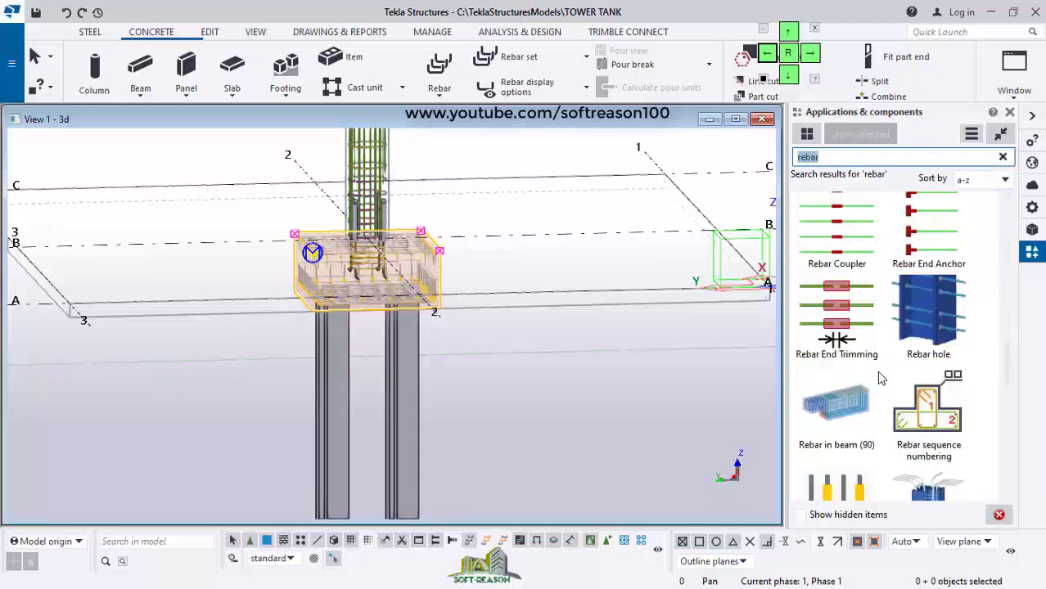
scroll(881, 378, "up", 3)
scroll(900, 372, "down", 3)
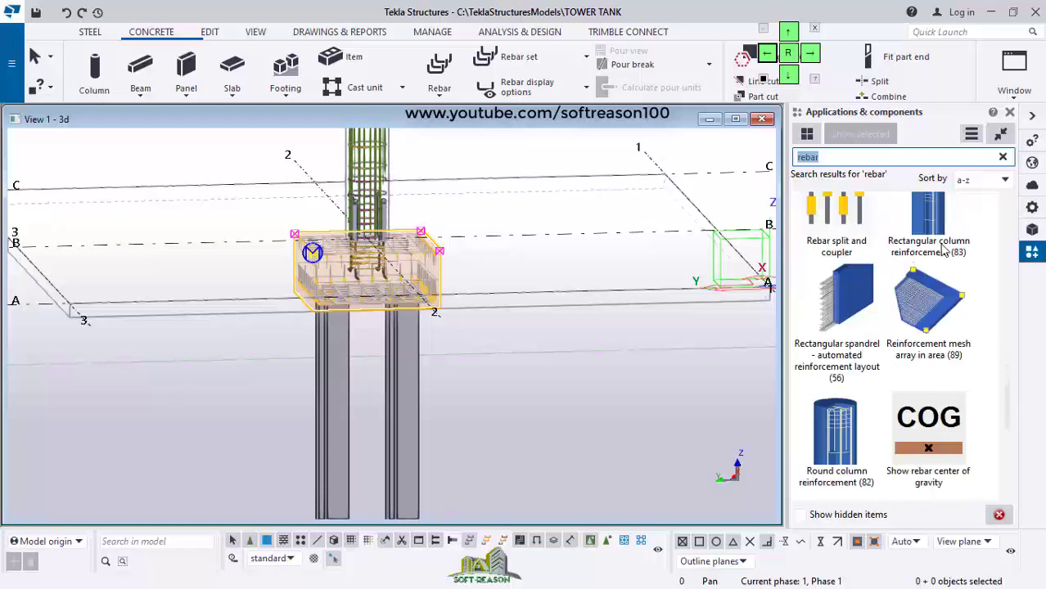
scroll(926, 264, "up", 1)
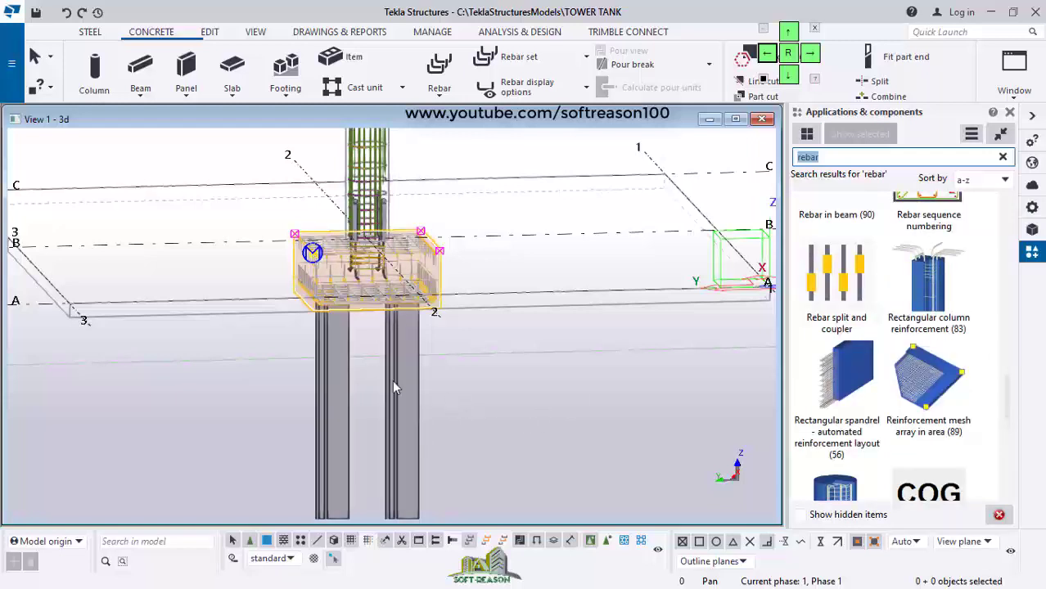
scroll(353, 369, "down", 2)
left_click(948, 260)
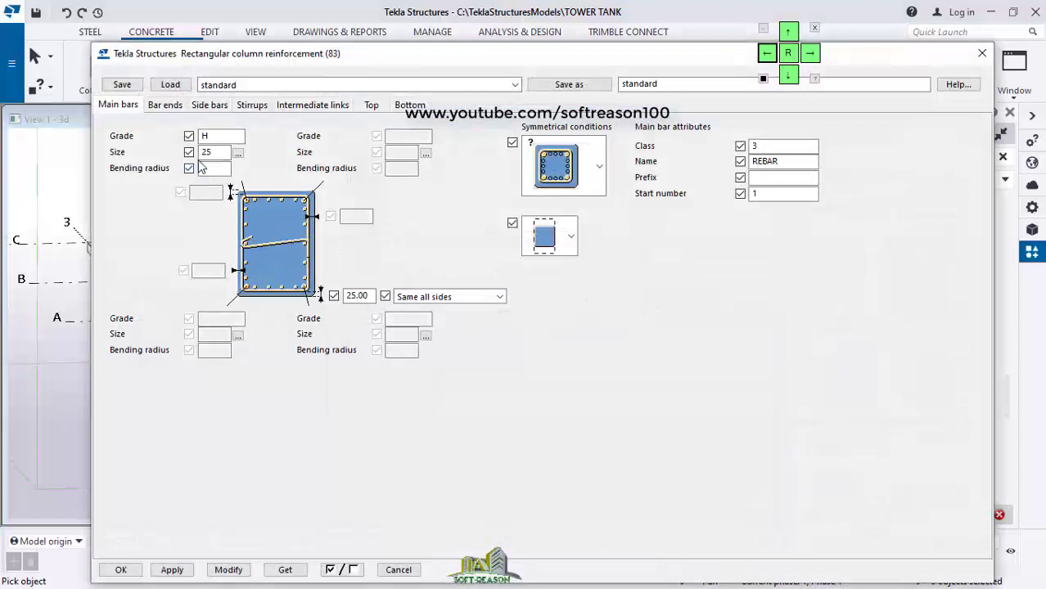
Set the main bar size to 20 in the Rectangular column reinforcement (83) settings
double_click(211, 153)
key("BackSpace")
type("20")
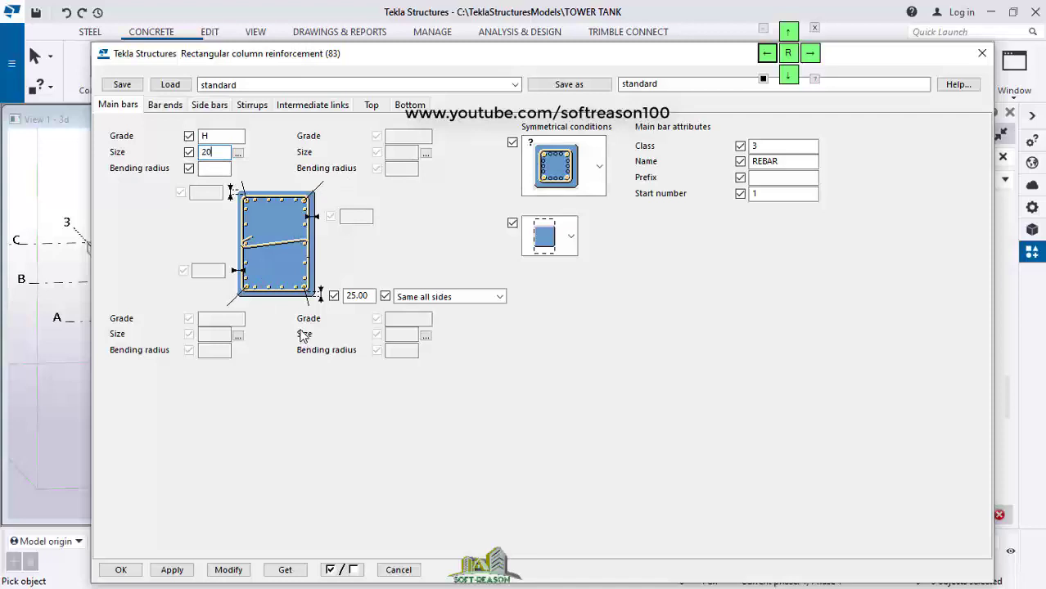
Set the spacing of stirrup groups 1 and 5 to 200, then apply and accept the column reinforcement settings
left_click(165, 105)
left_click(209, 105)
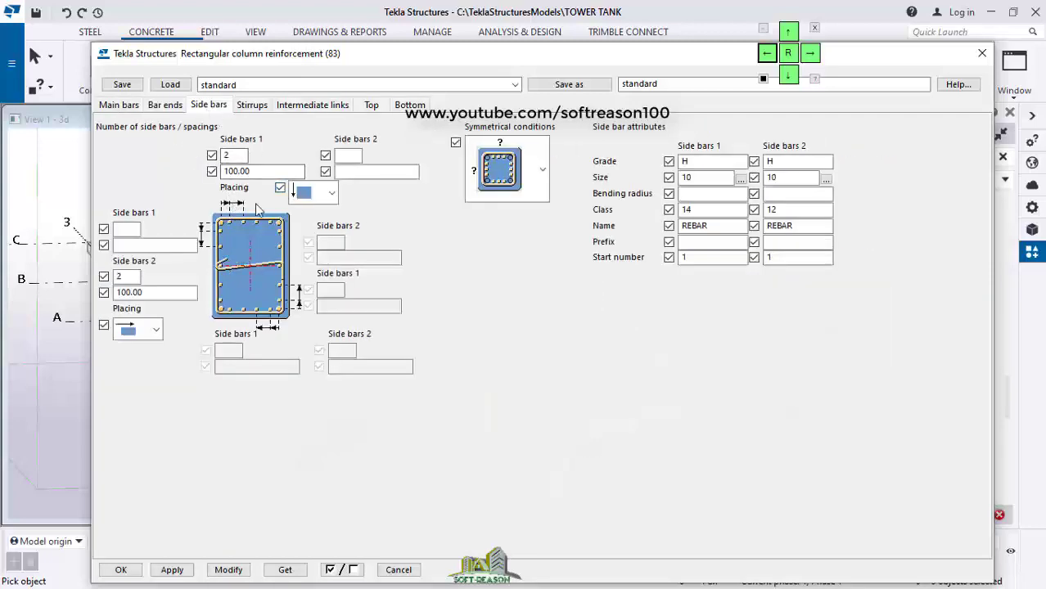
left_click(251, 105)
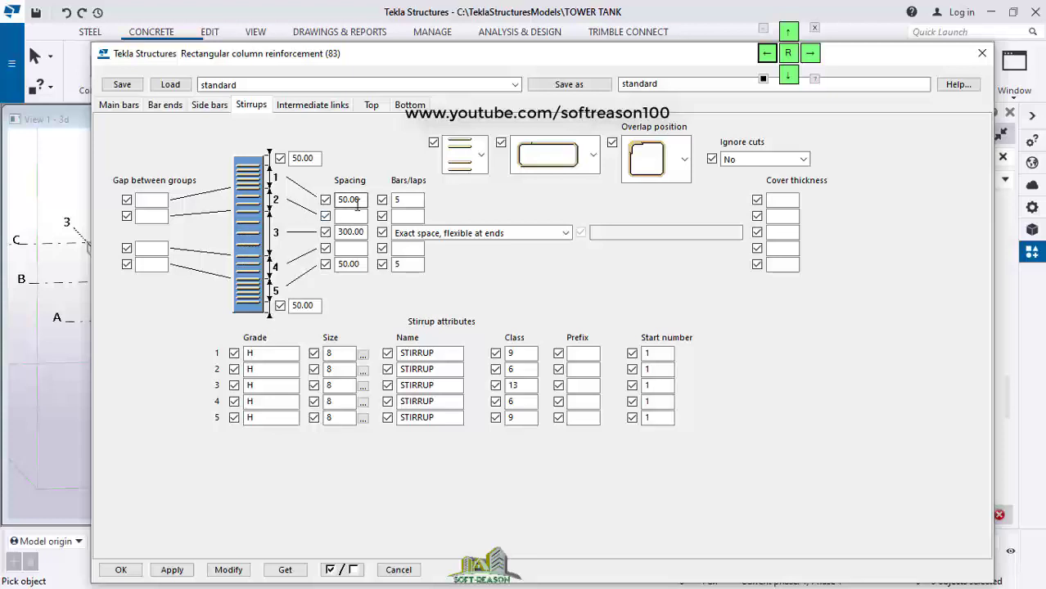
left_click_drag(360, 201, 292, 205)
type("200")
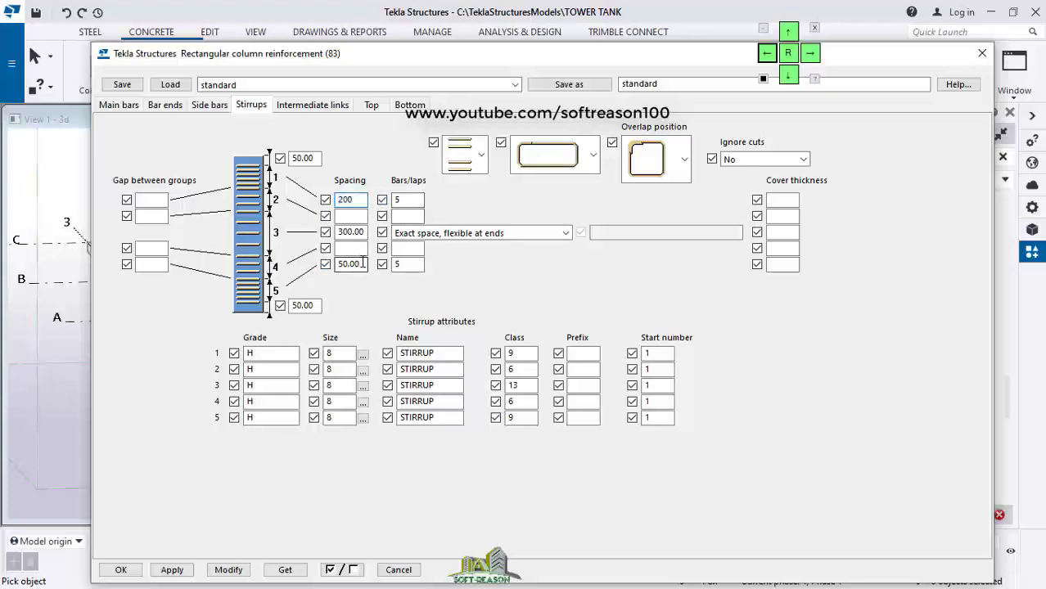
left_click_drag(358, 263, 304, 266)
type("200")
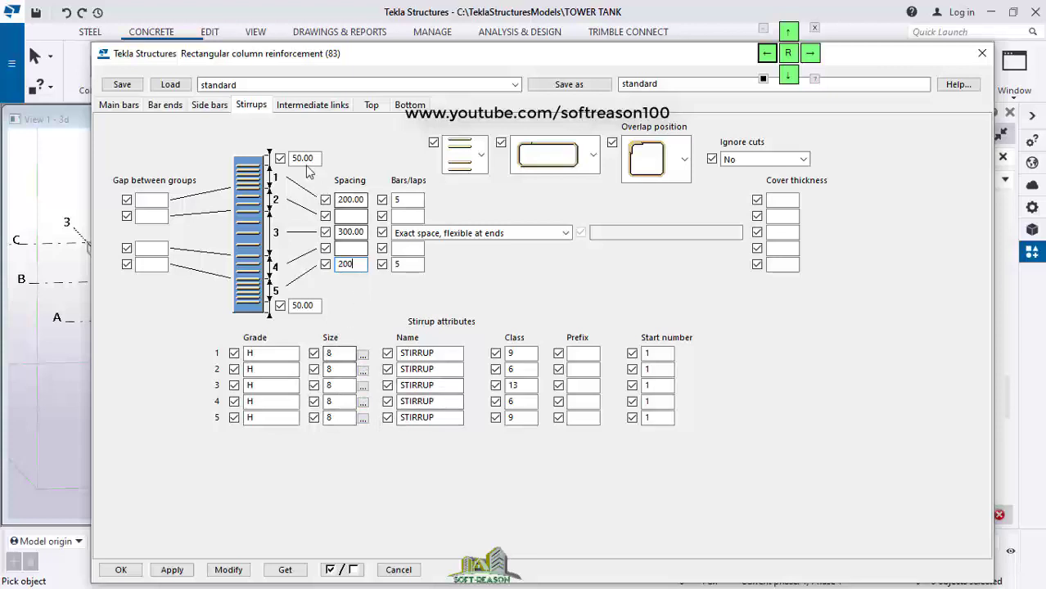
left_click(173, 570)
left_click(131, 574)
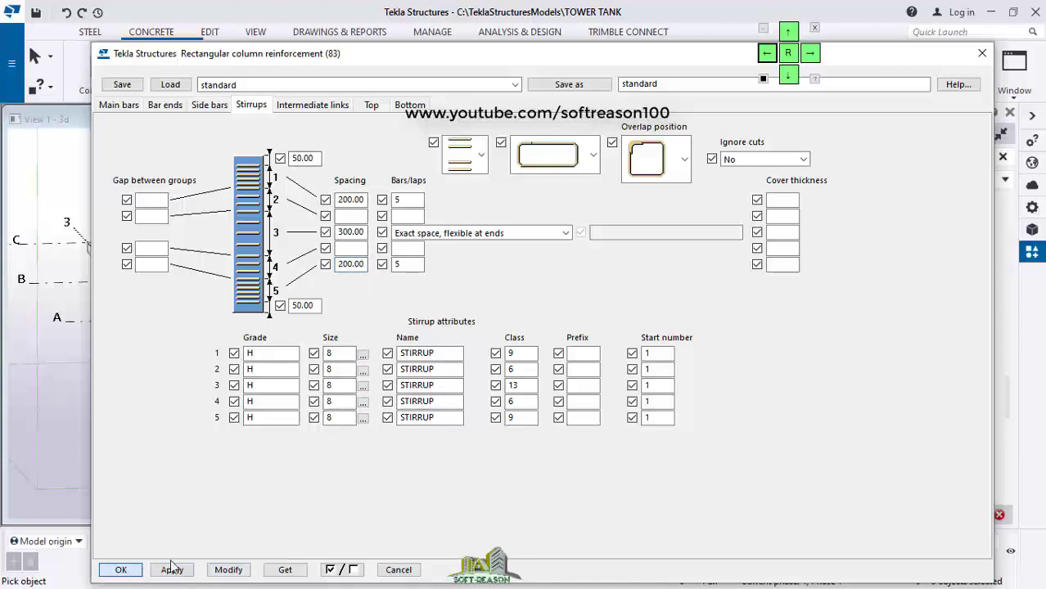
Apply the Rectangular column reinforcement (83) to the concrete piles under the pile cap
scroll(394, 434, "up", 2)
middle_click_drag(389, 425, 394, 446, "ctrl")
left_click(392, 449)
scroll(401, 275, "down", 1)
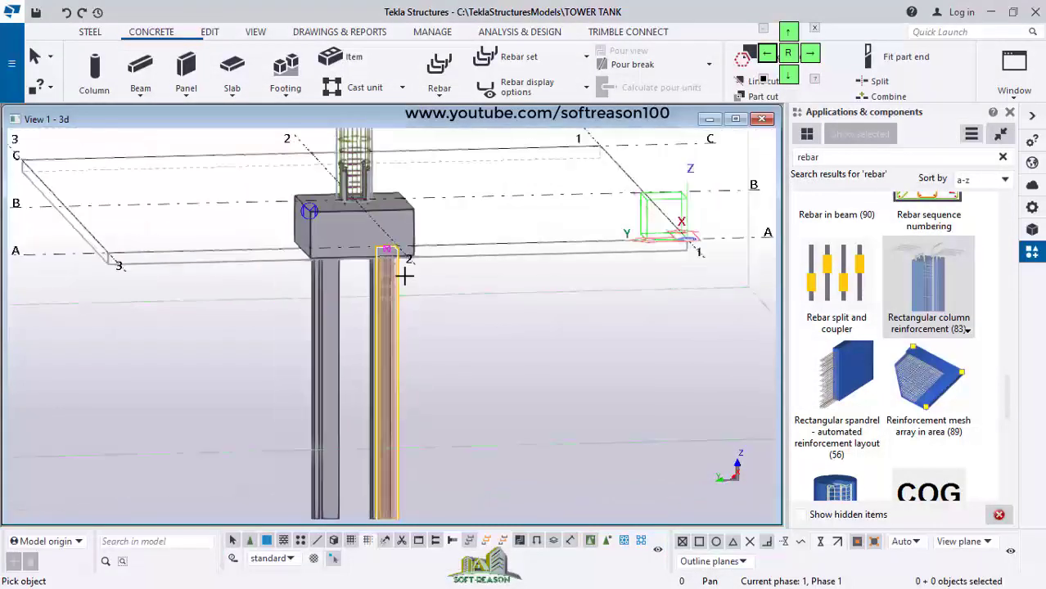
scroll(391, 312, "up", 3)
middle_click_drag(367, 265, 356, 372, "ctrl")
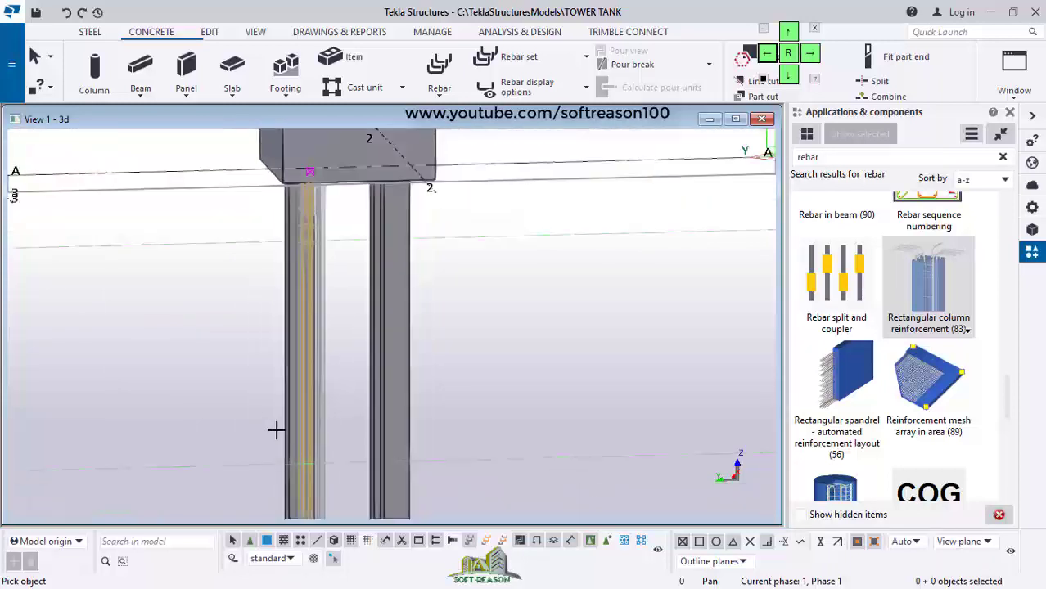
middle_click_drag(288, 356, 526, 345, "ctrl")
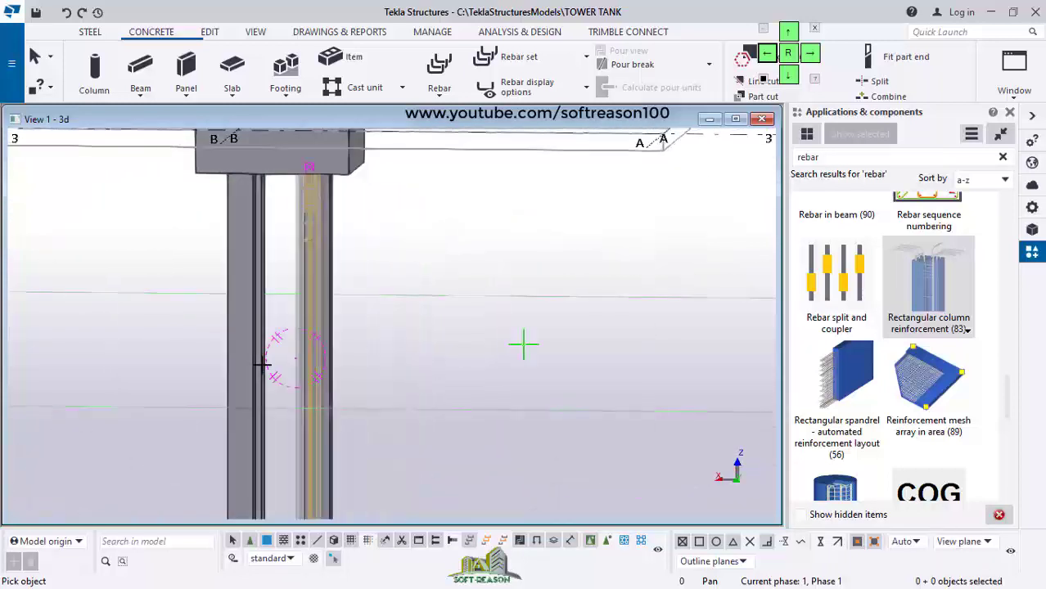
middle_click_drag(252, 363, 423, 381, "ctrl")
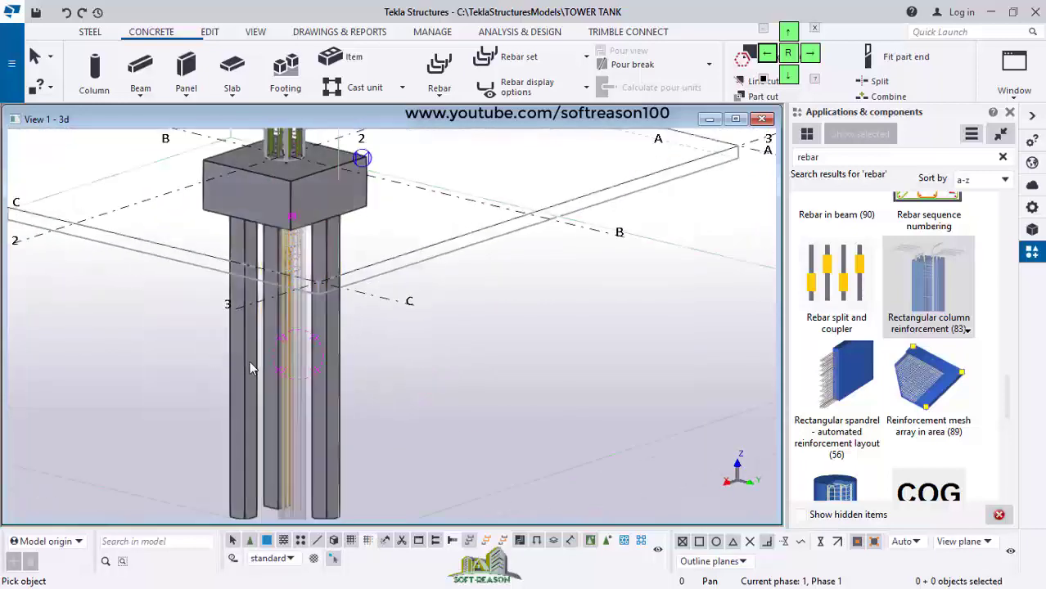
left_click(249, 368)
scroll(327, 301, "down", 2)
scroll(453, 463, "down", 1)
scroll(446, 475, "down", 4)
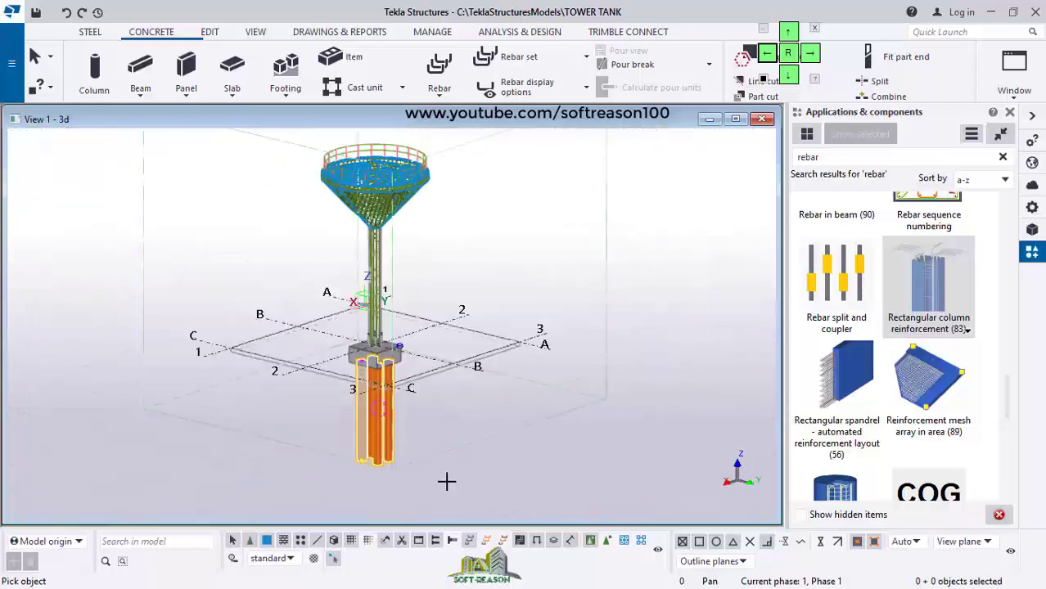
scroll(424, 299, "up", 2)
scroll(417, 298, "up", 1)
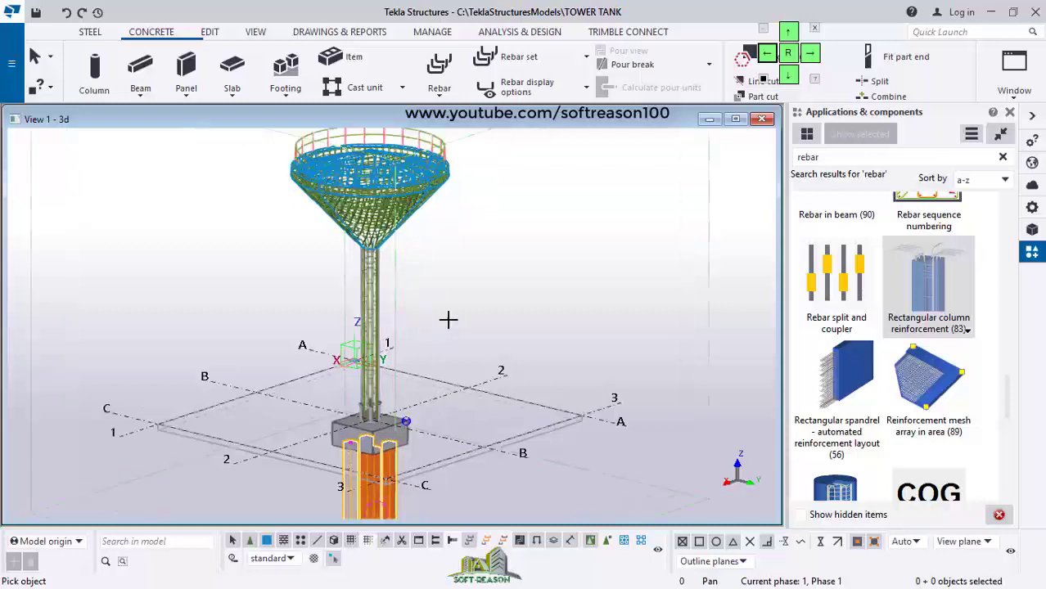
Examine the reinforcement of the conical tank, the round column and the pile foundation in the 3D view
scroll(394, 456, "up", 2)
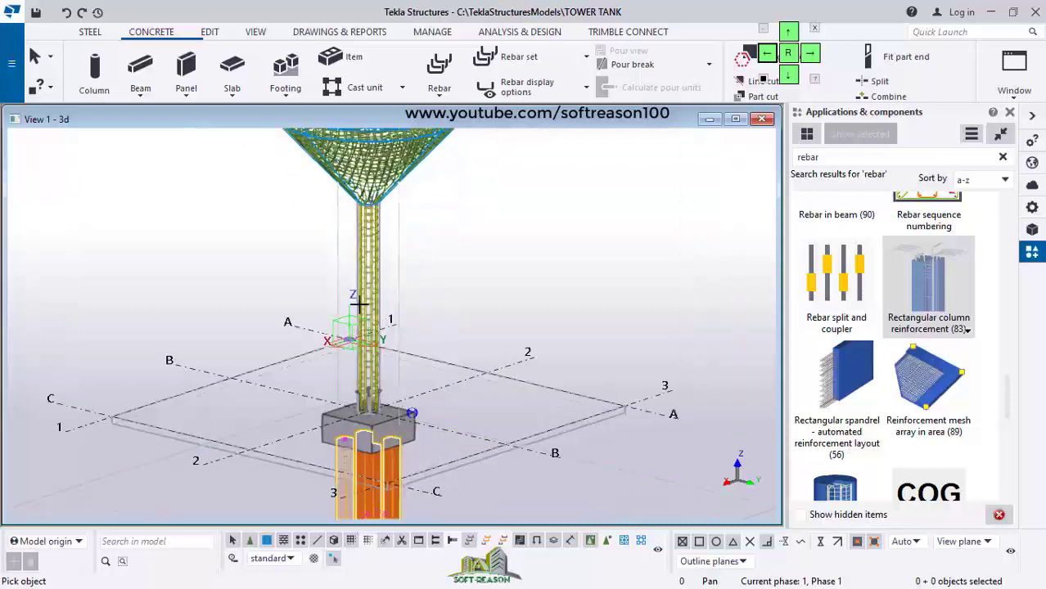
scroll(360, 304, "down", 4)
scroll(357, 367, "up", 3)
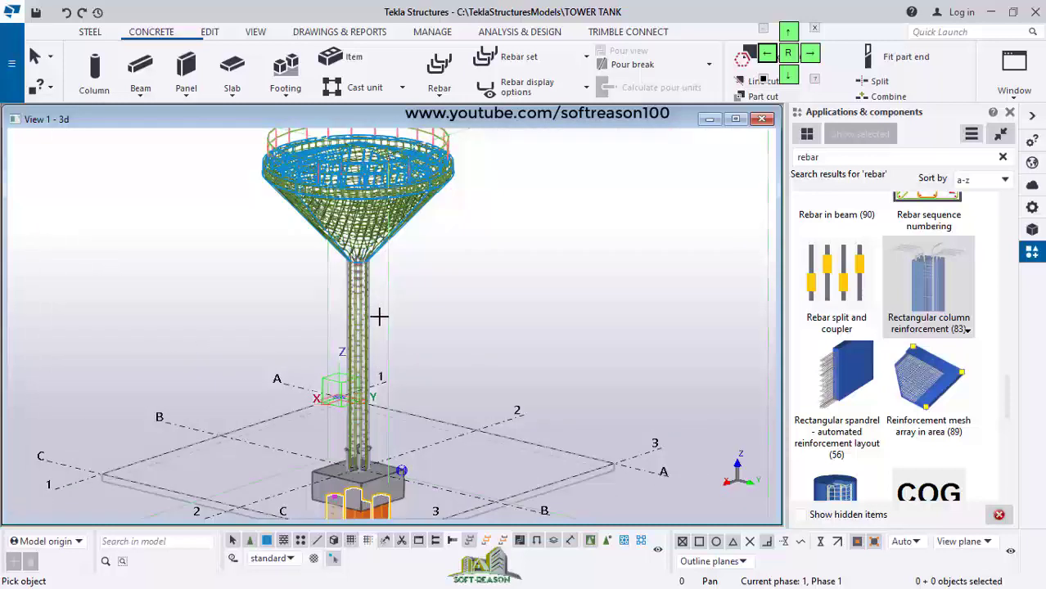
left_click(500, 201)
scroll(409, 168, "up", 2)
scroll(442, 245, "down", 4)
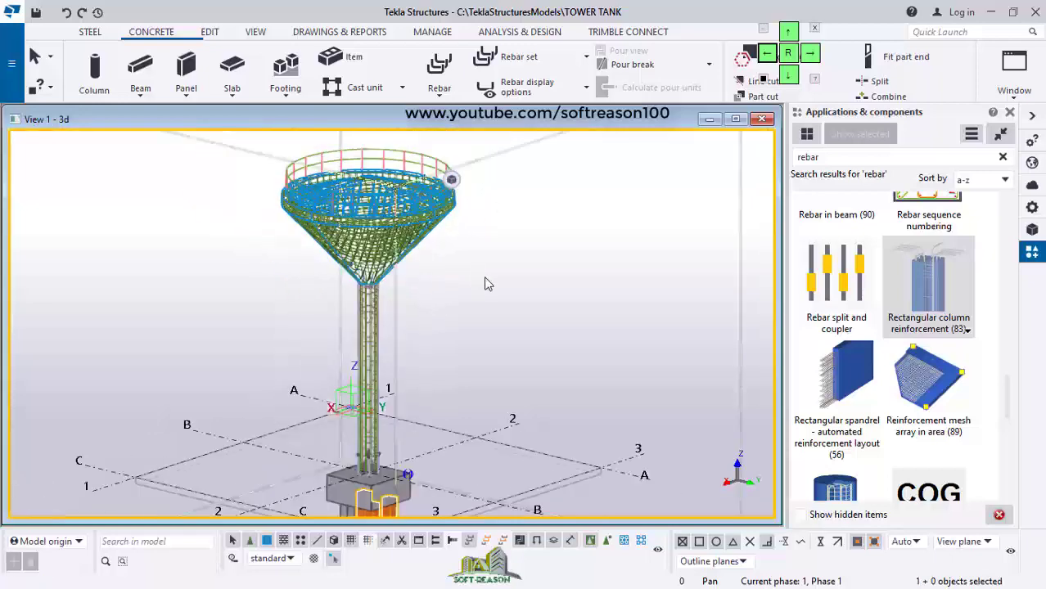
scroll(429, 374, "up", 4)
scroll(558, 336, "down", 3)
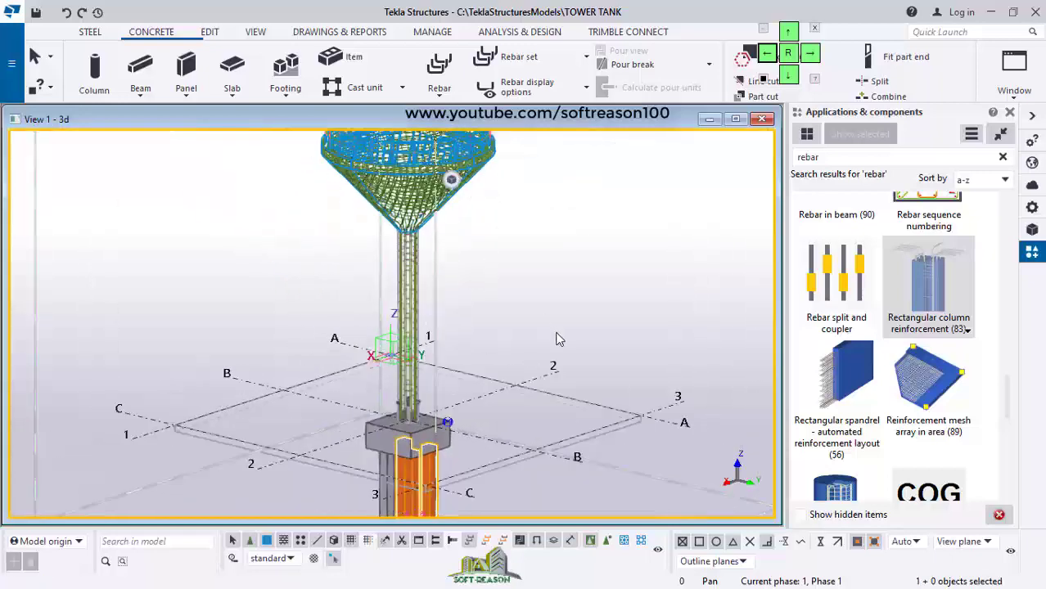
scroll(452, 315, "up", 2)
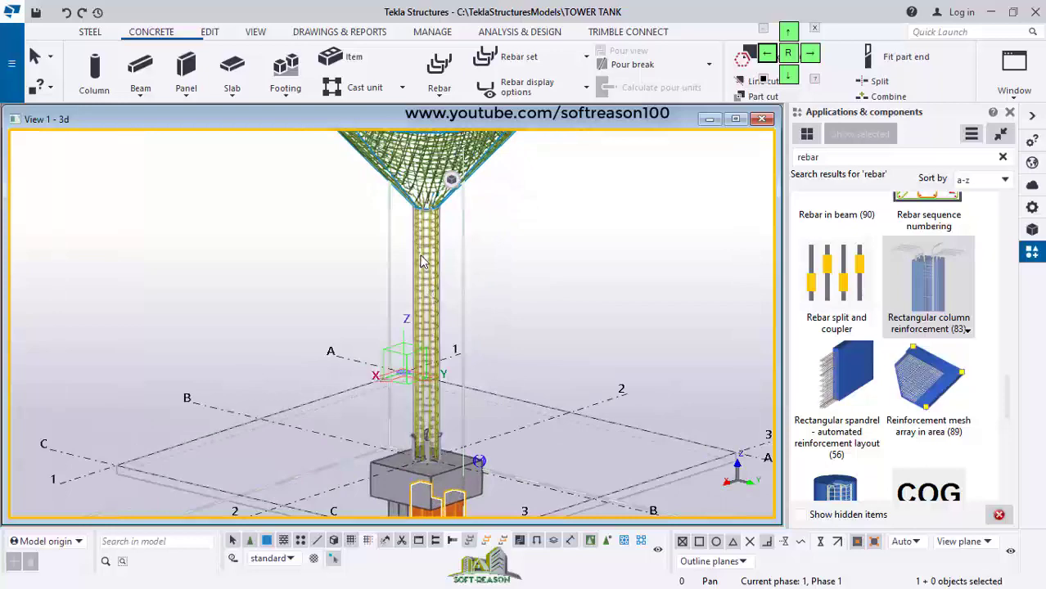
scroll(429, 339, "down", 3)
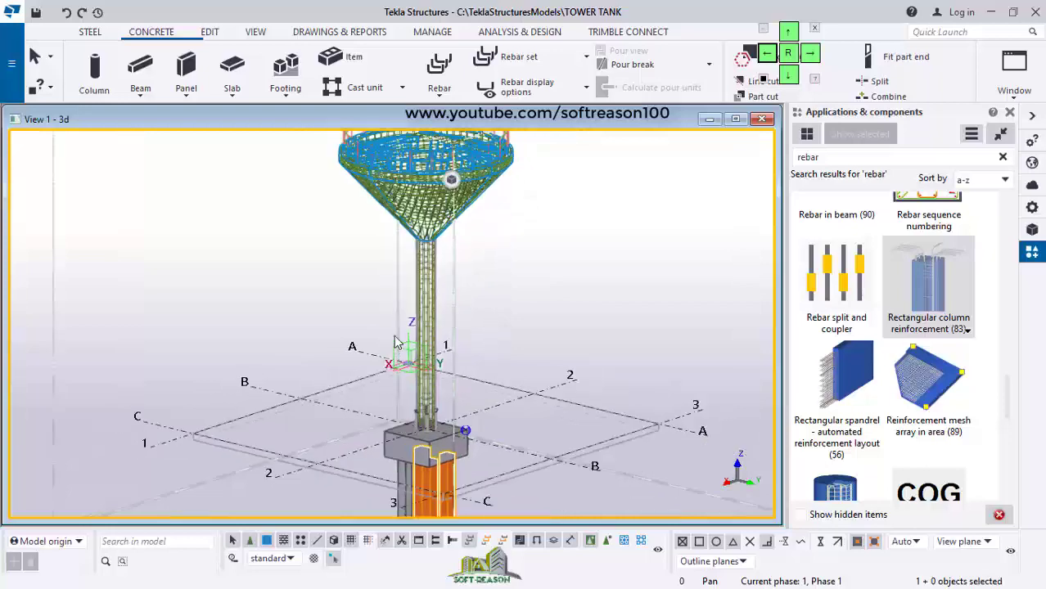
scroll(417, 344, "up", 3)
scroll(422, 347, "down", 3)
scroll(459, 336, "up", 1)
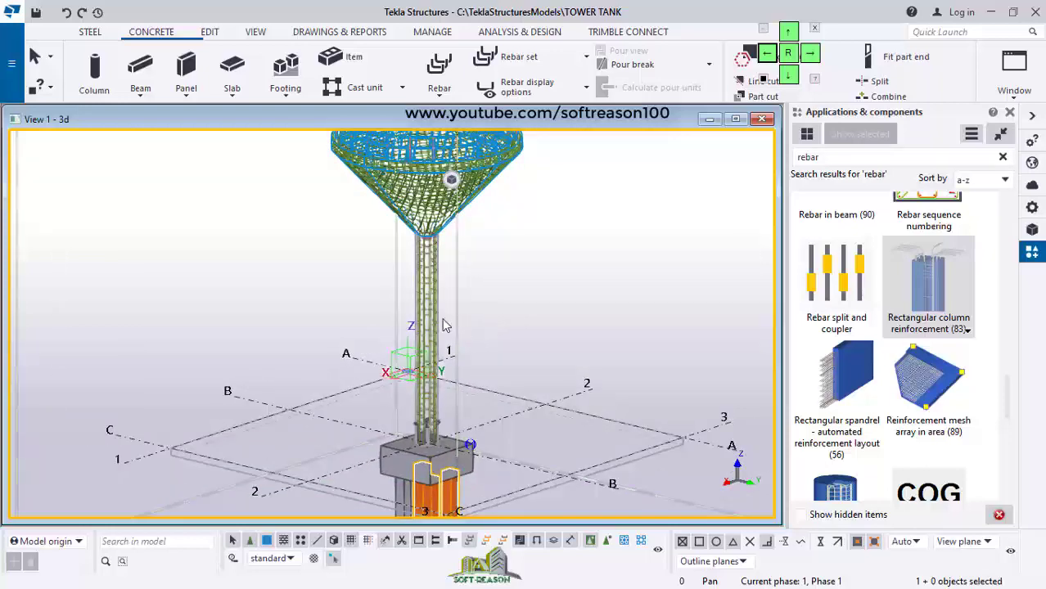
scroll(444, 326, "up", 2)
scroll(419, 303, "down", 1)
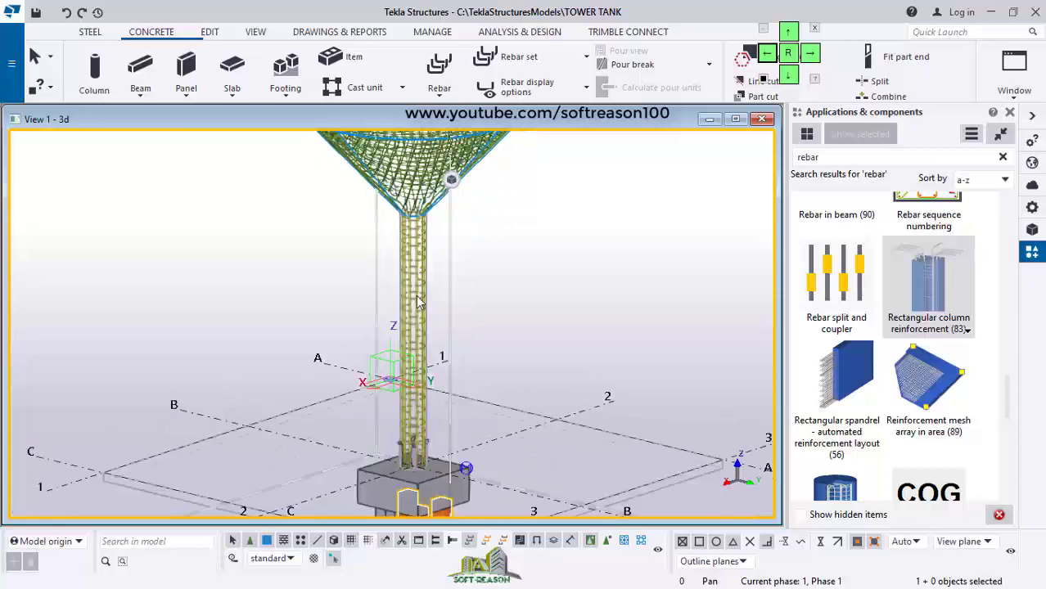
scroll(417, 303, "down", 1)
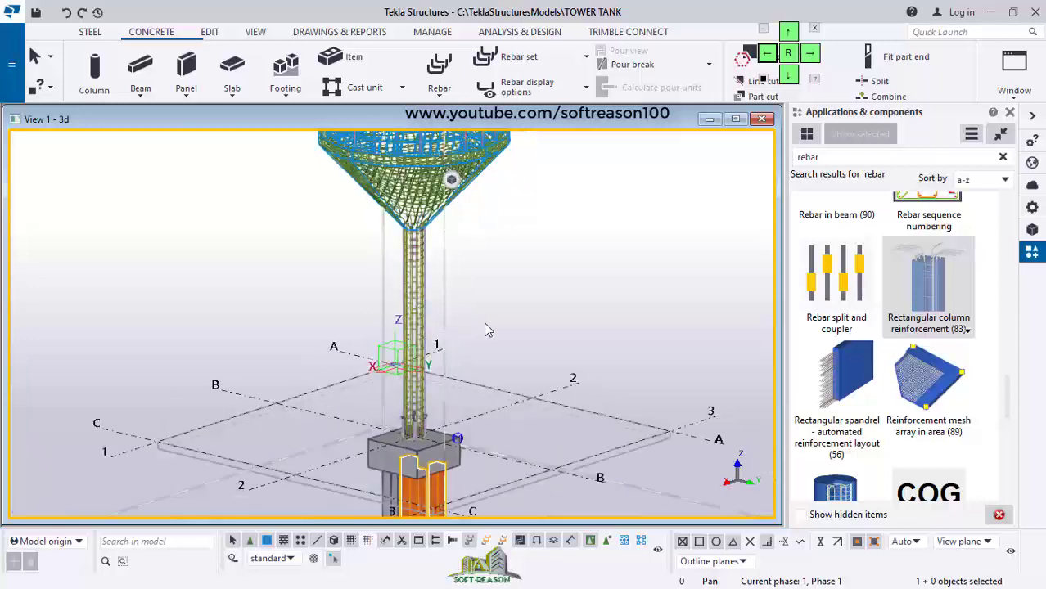
Display the model parts as solid rendered surfaces in the 3D view and inspect the tower and base slab
key("ctrl+4")
scroll(467, 369, "down", 6)
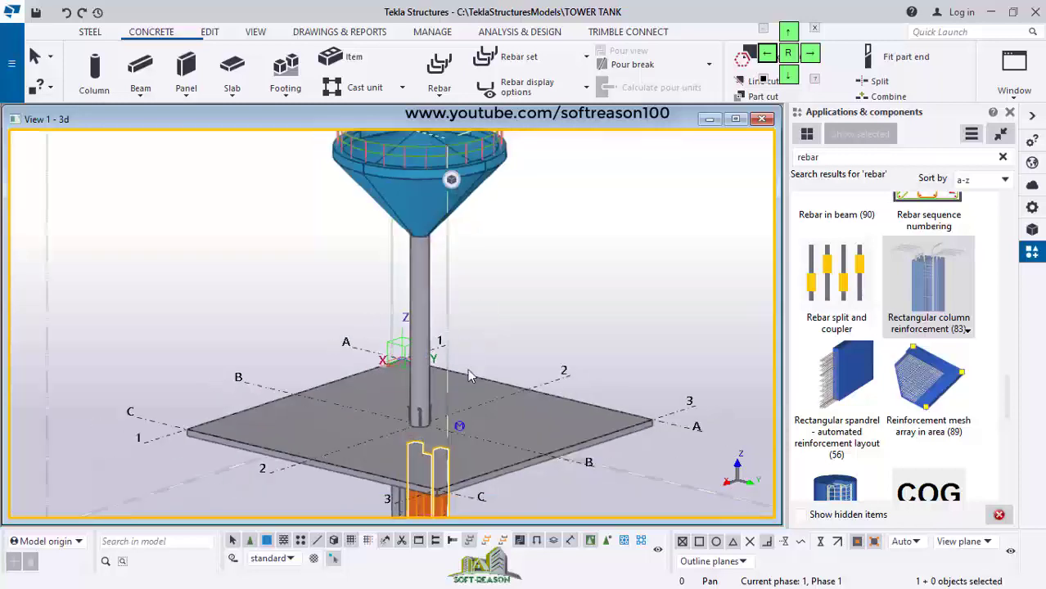
scroll(499, 392, "up", 2)
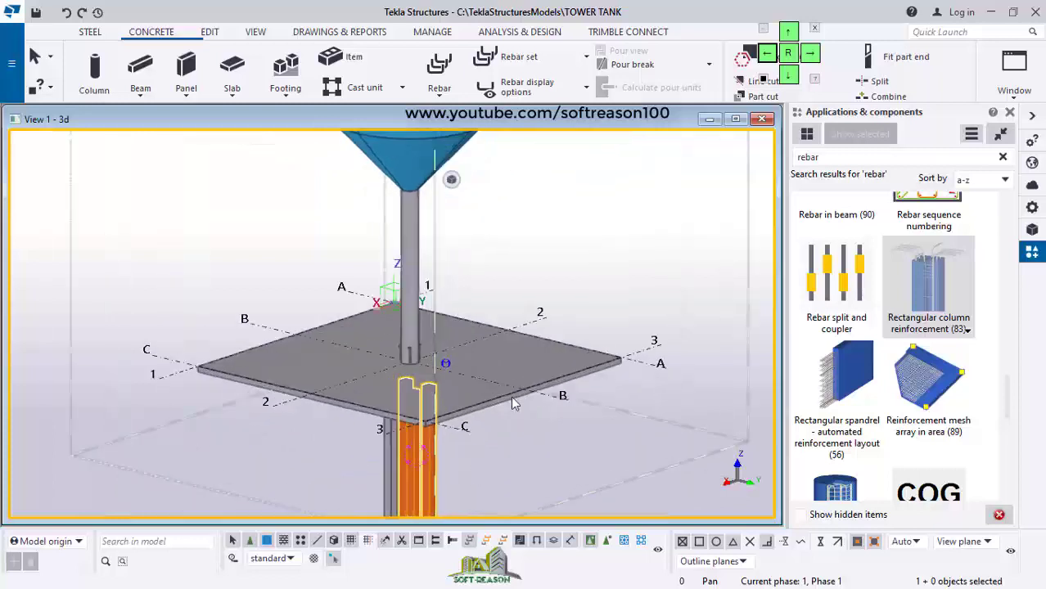
scroll(460, 374, "down", 1)
scroll(422, 250, "up", 2)
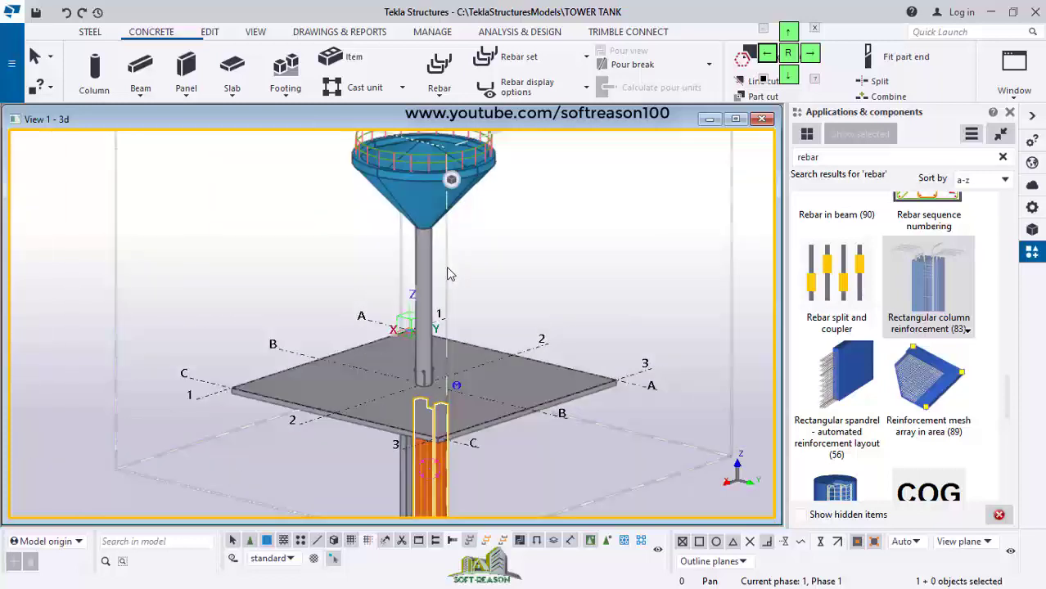
Load the Rebar_Schedule settings in the cast unit drawing properties and name the drawing Column Rebar Schedule
left_click(313, 33)
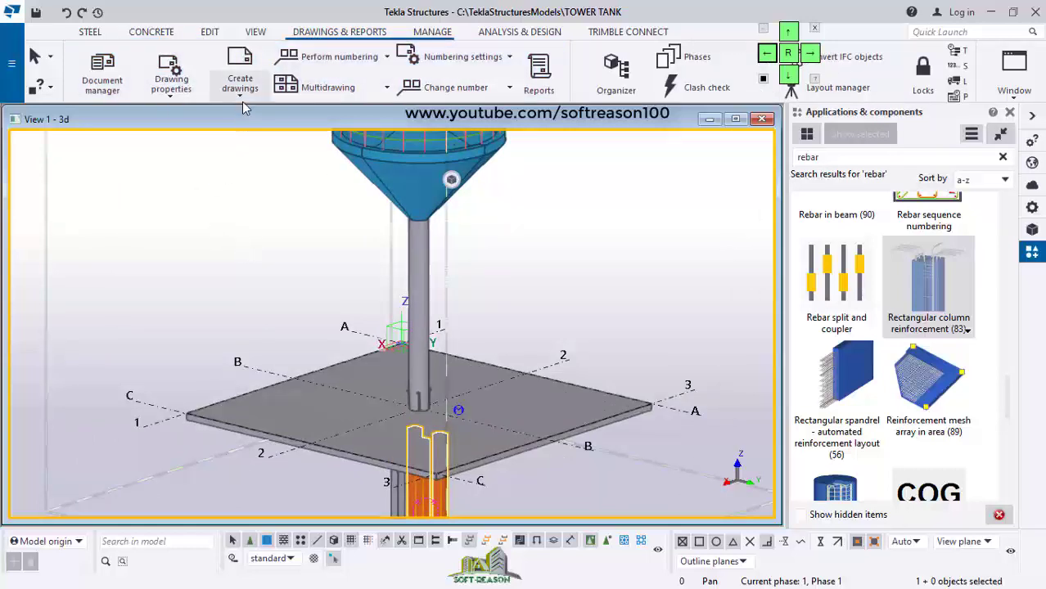
left_click(170, 99)
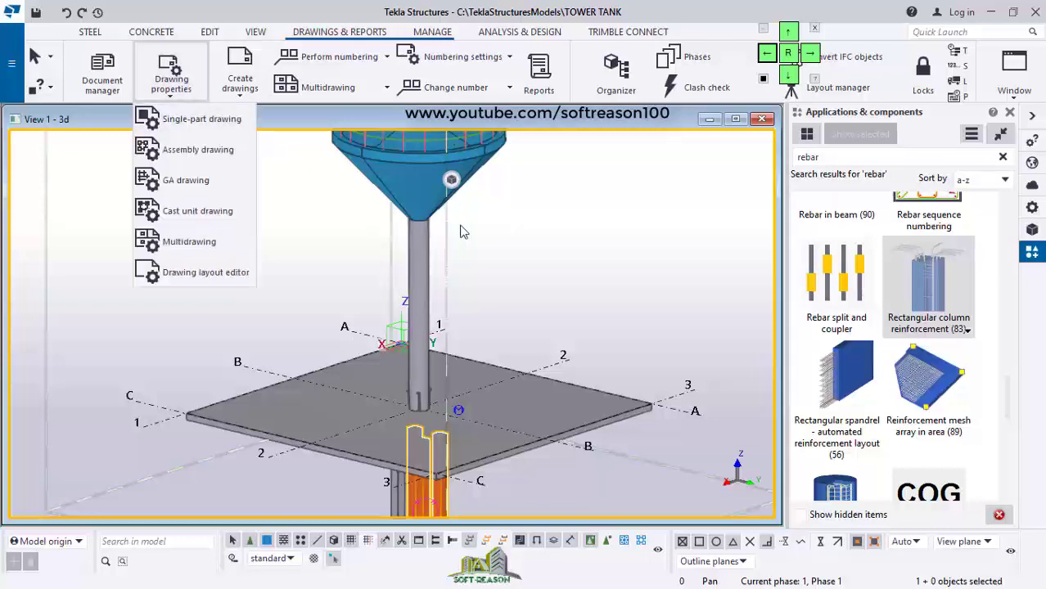
left_click(190, 214)
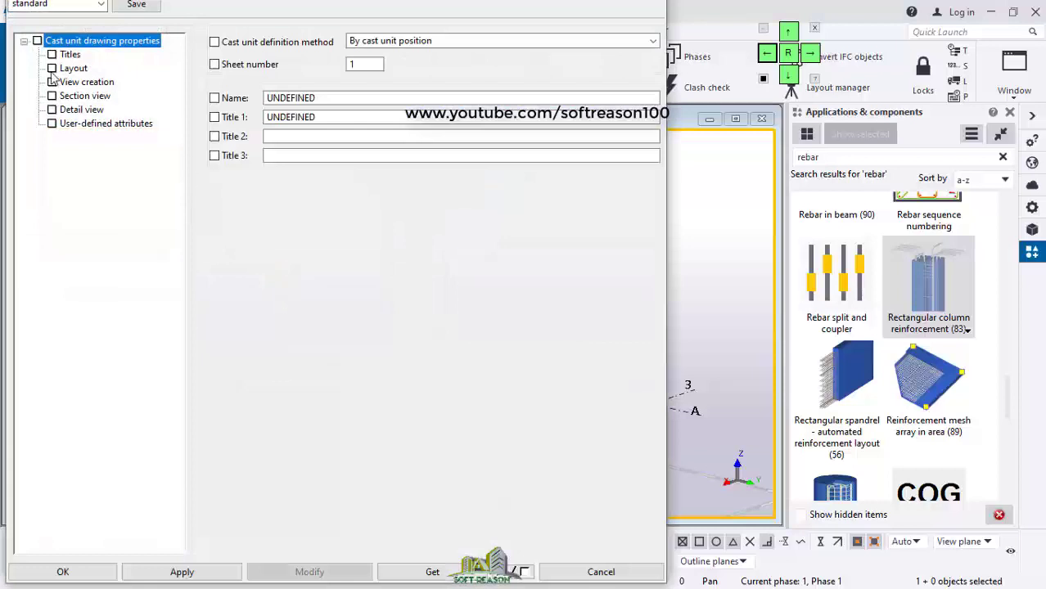
left_click(102, 5)
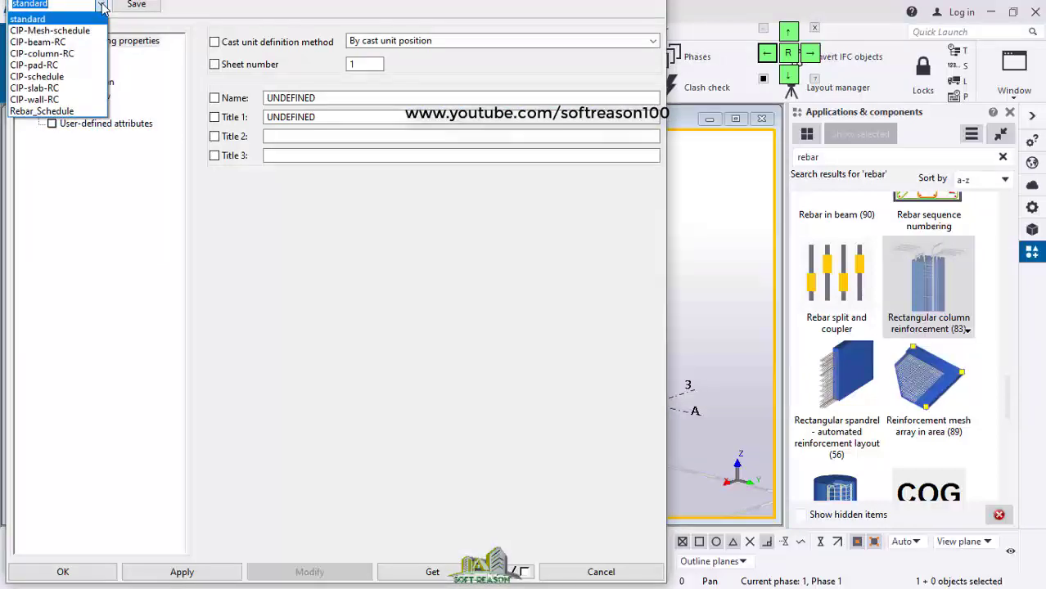
left_click(43, 112)
left_click(280, 98)
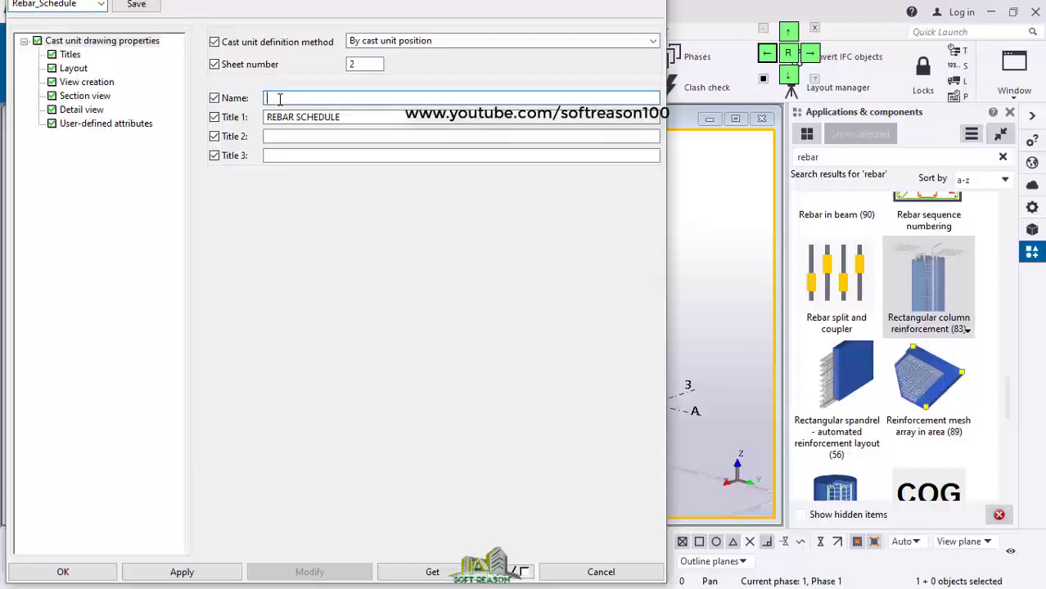
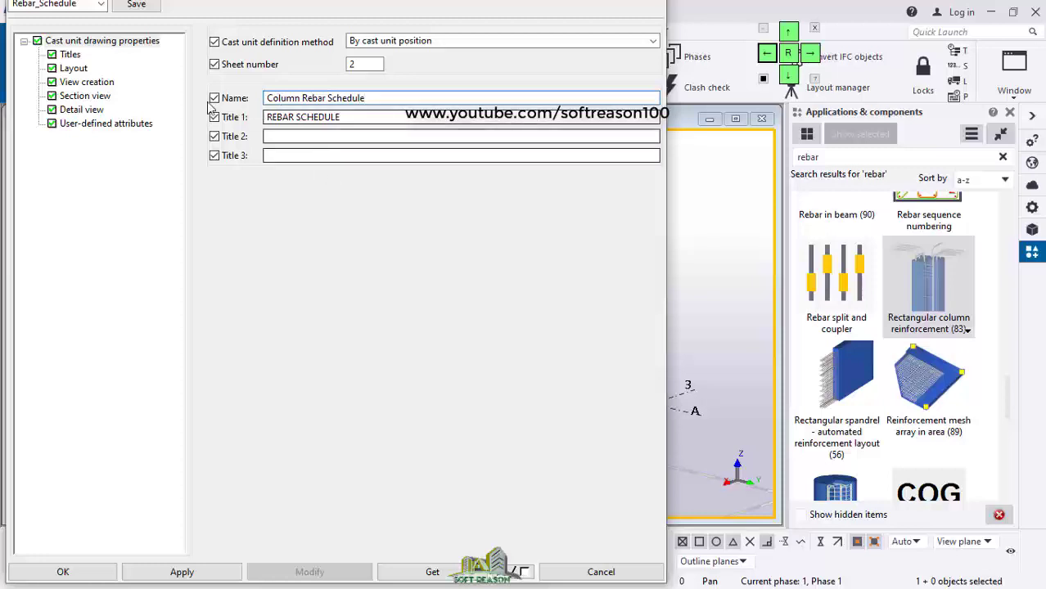
Set the drawing layout to DESIGN with drawing size A3 (420x297), and review the scale and projection settings
left_click(73, 69)
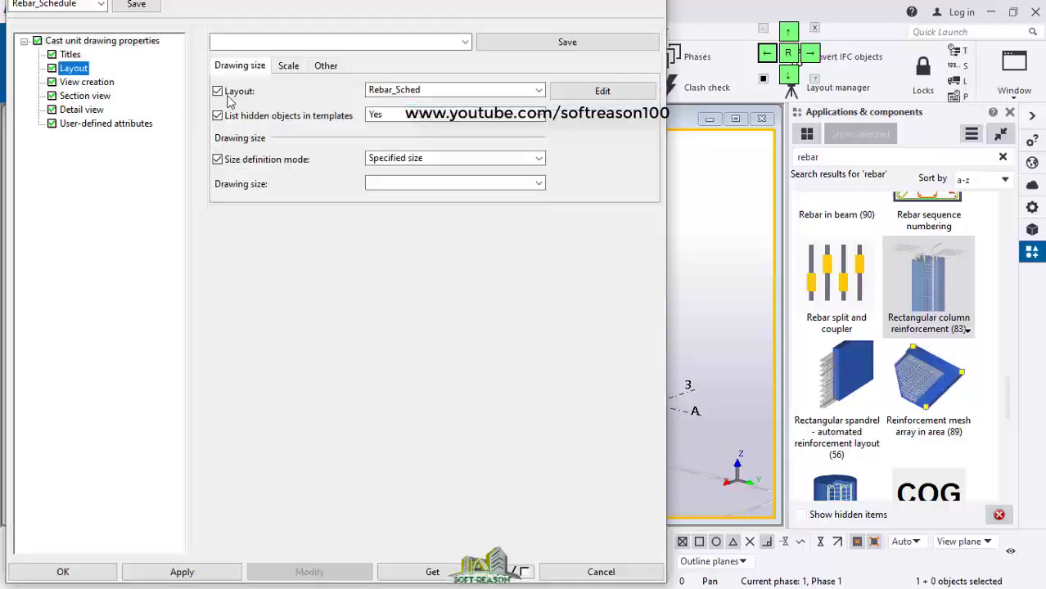
left_click(508, 92)
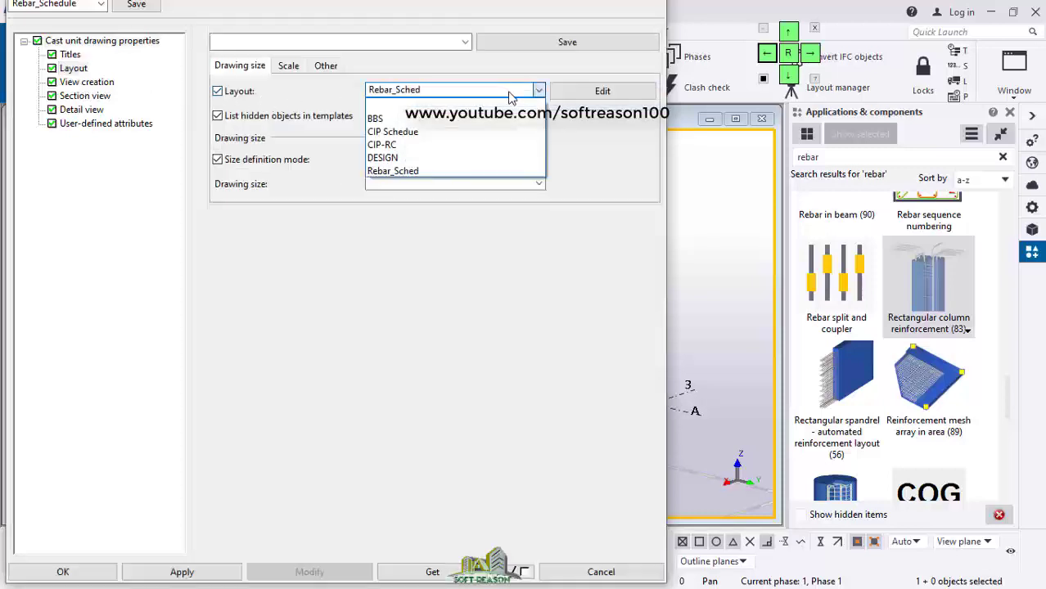
left_click(406, 158)
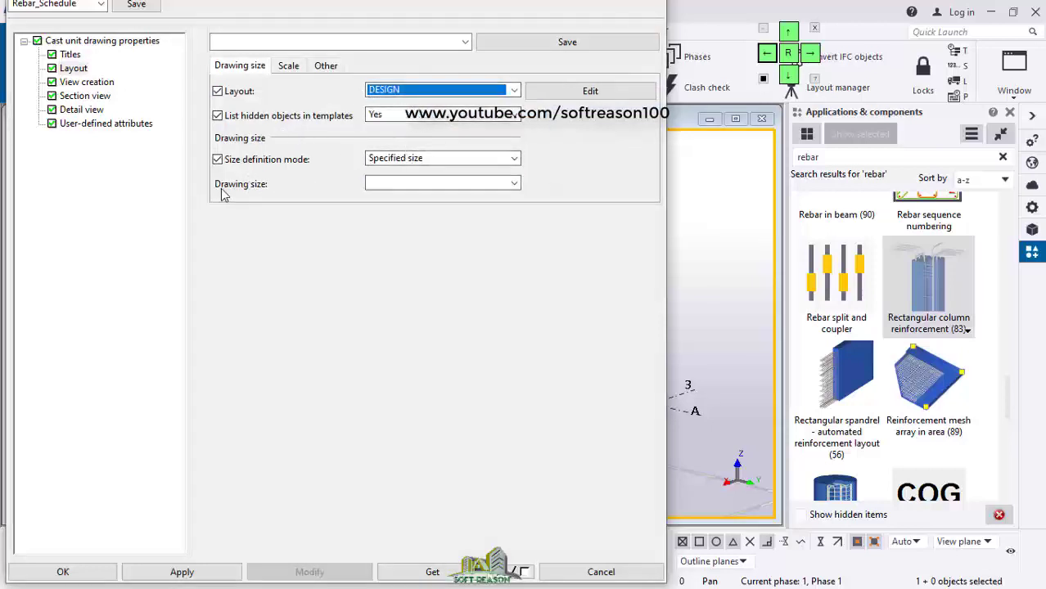
left_click(441, 184)
left_click(406, 211)
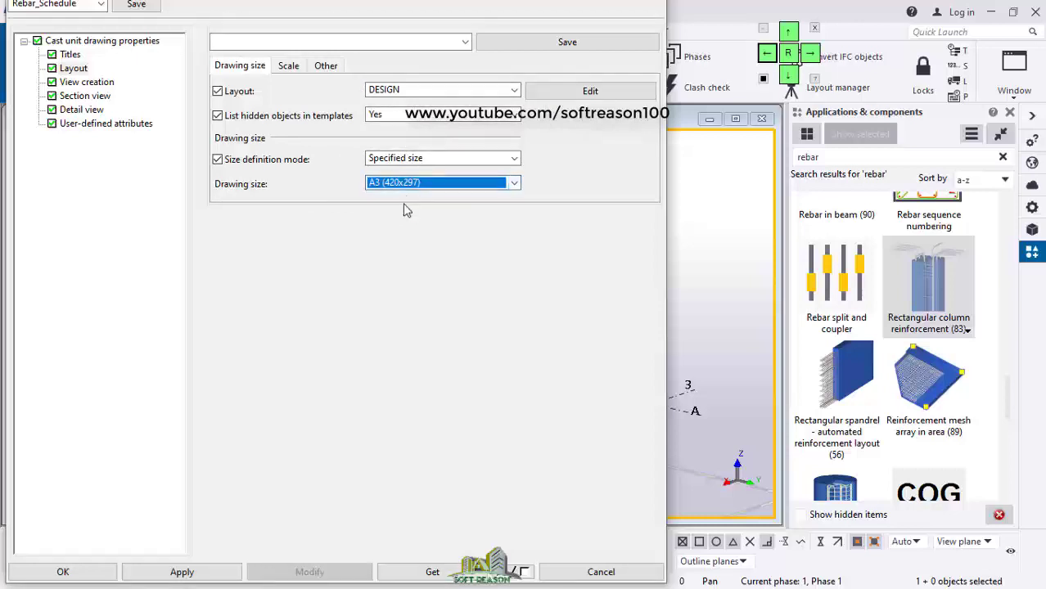
left_click(286, 67)
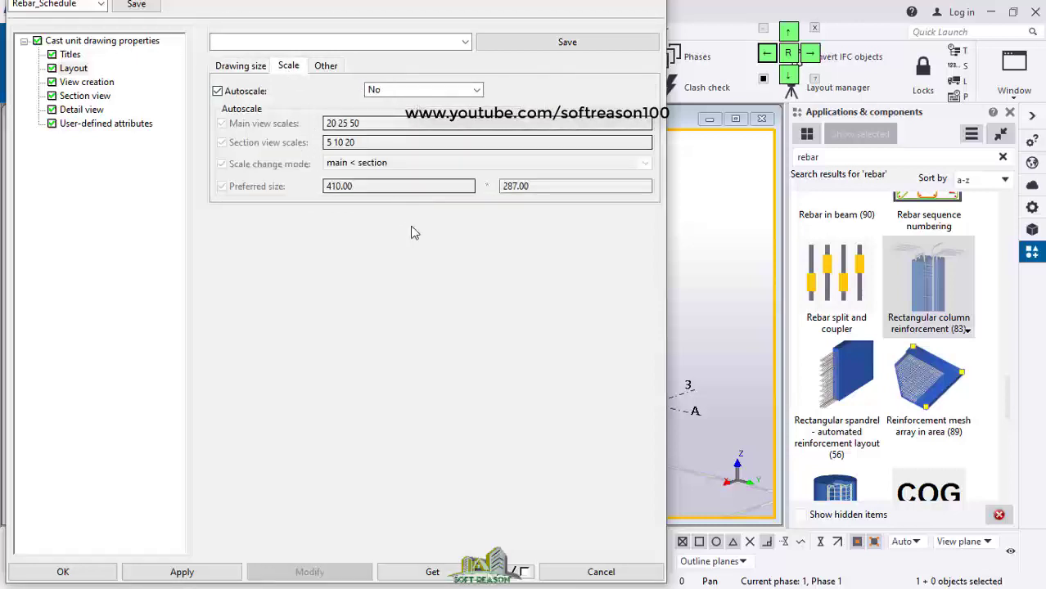
left_click(324, 66)
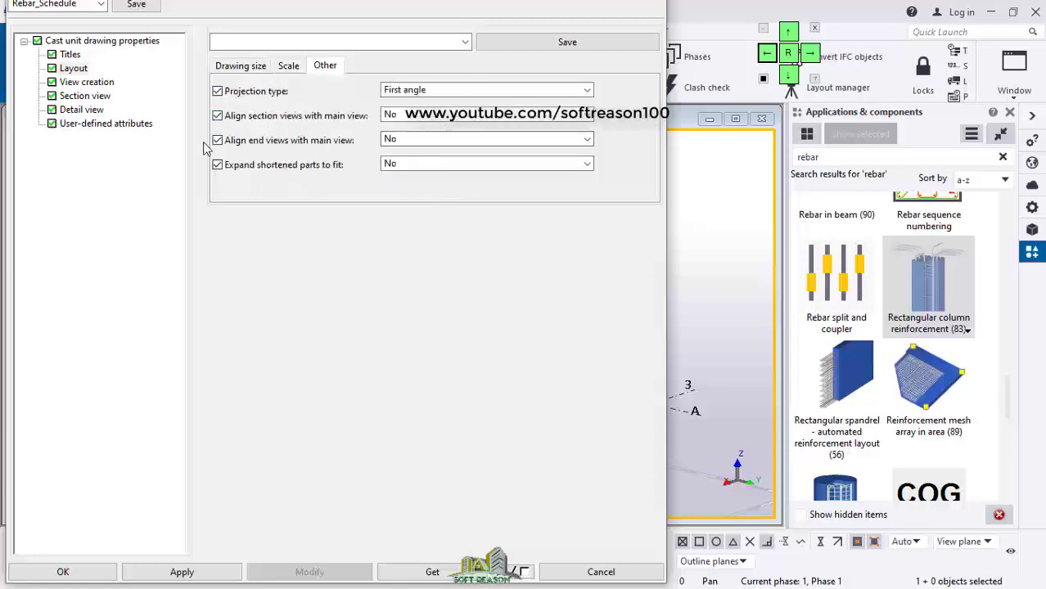
Turn on the 3D view in the view creation settings and give it the assembly_3D_view properties
left_click(80, 84)
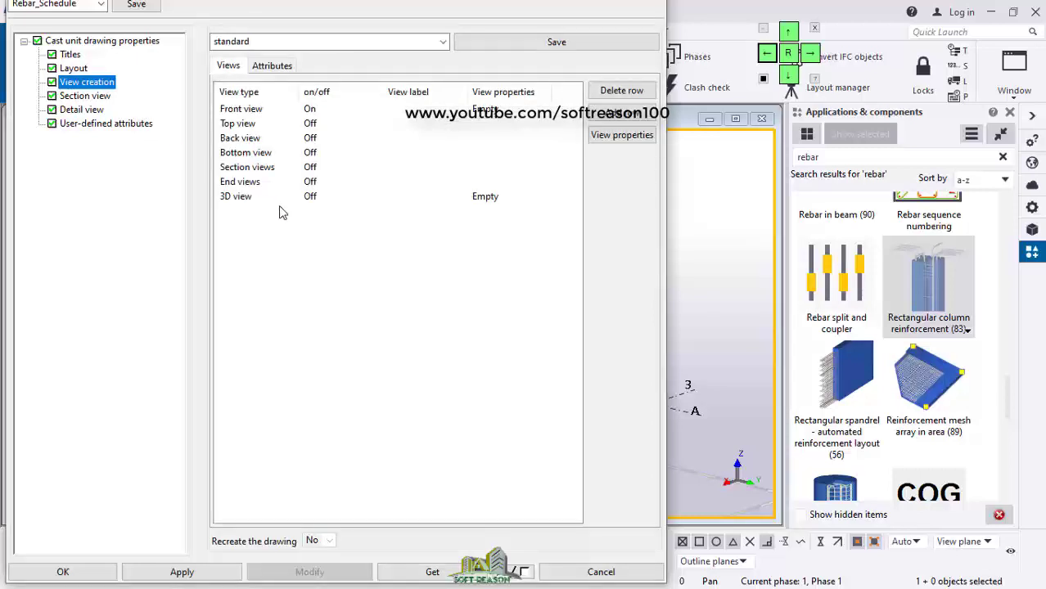
left_click(310, 197)
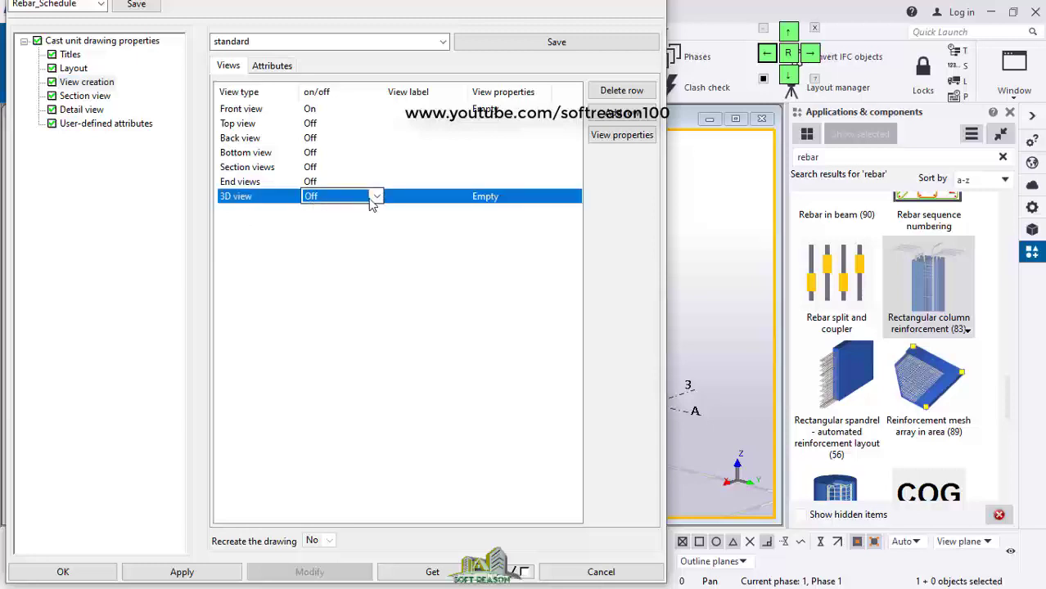
left_click(375, 197)
left_click(319, 227)
left_click(524, 196)
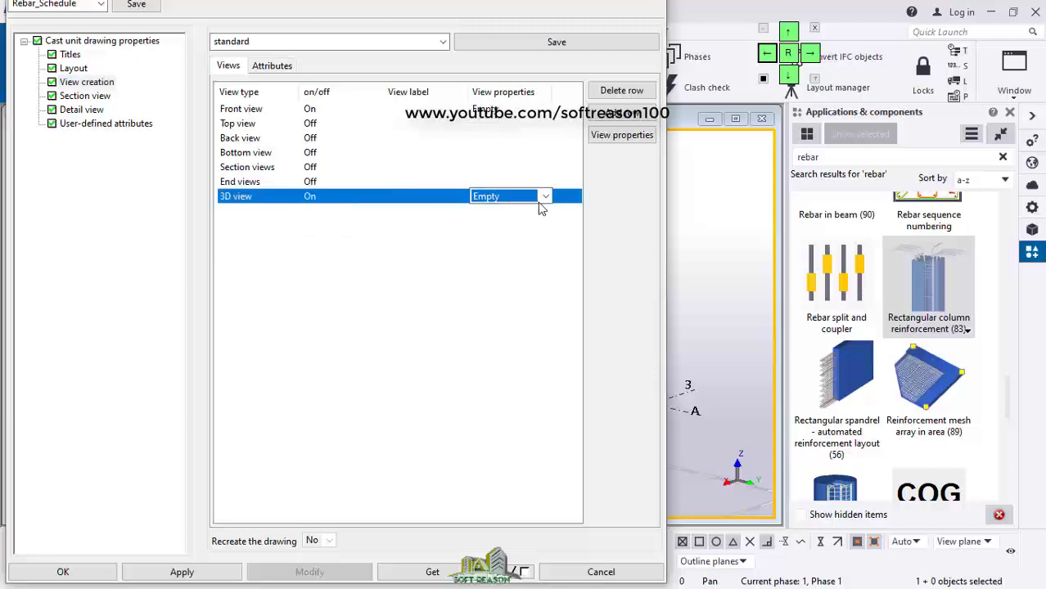
left_click(545, 197)
left_click(504, 213)
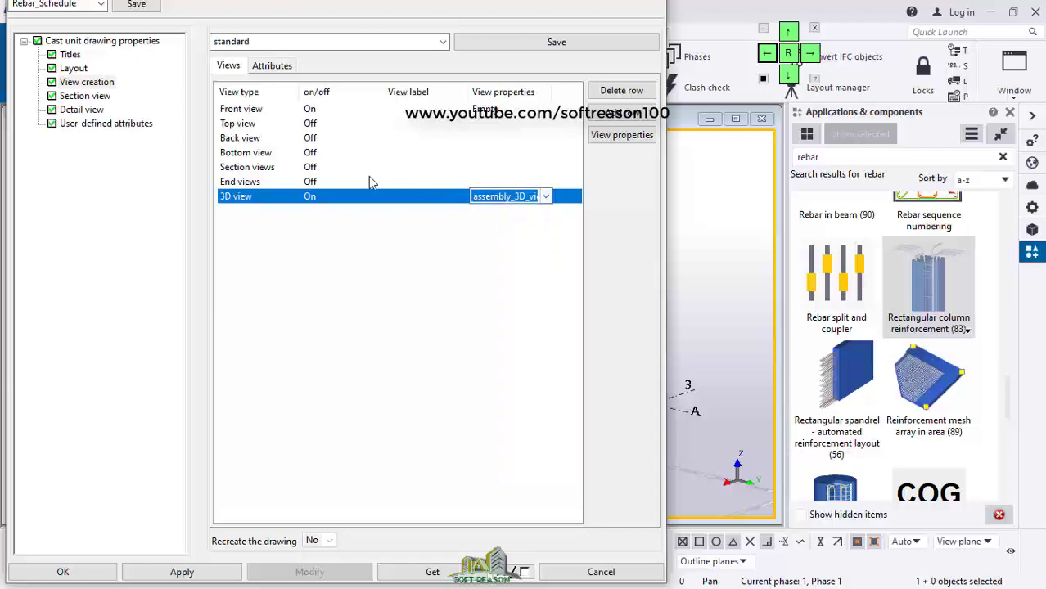
Turn on the top view and assign the assembly_3D_view properties to the front view
left_click(311, 124)
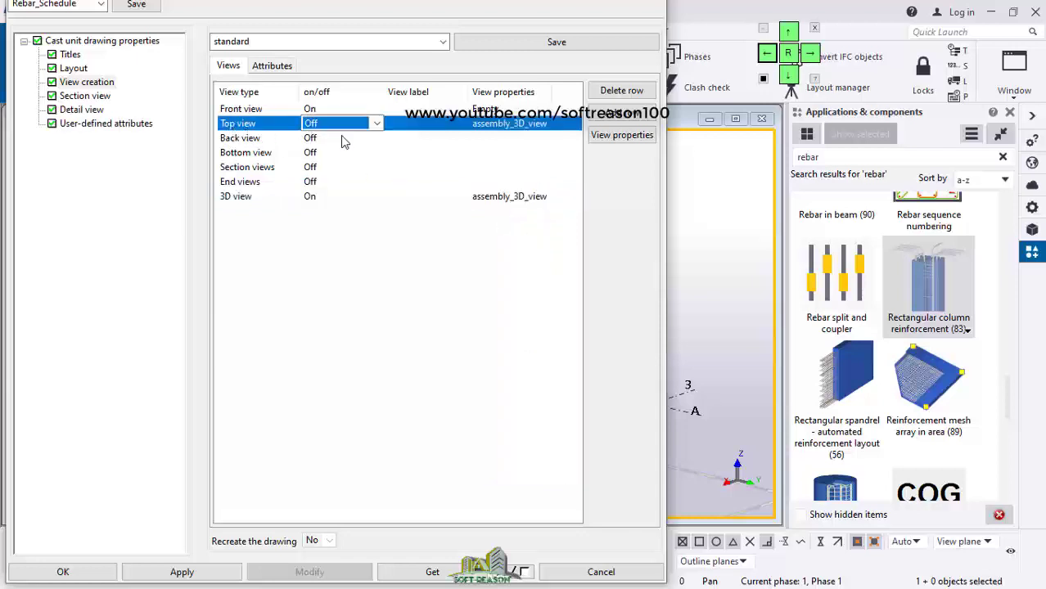
left_click(373, 125)
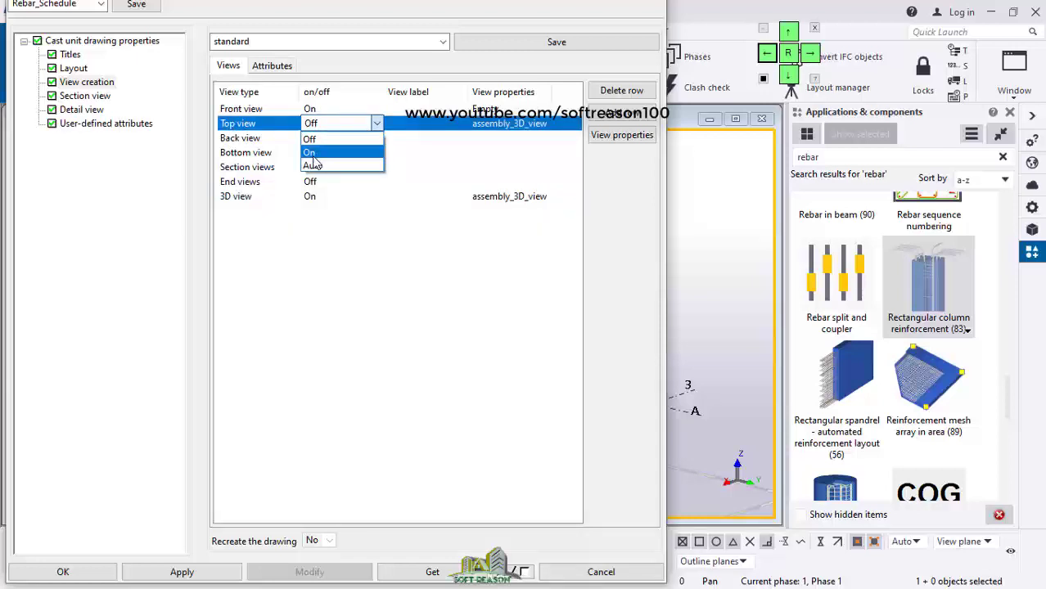
left_click(311, 153)
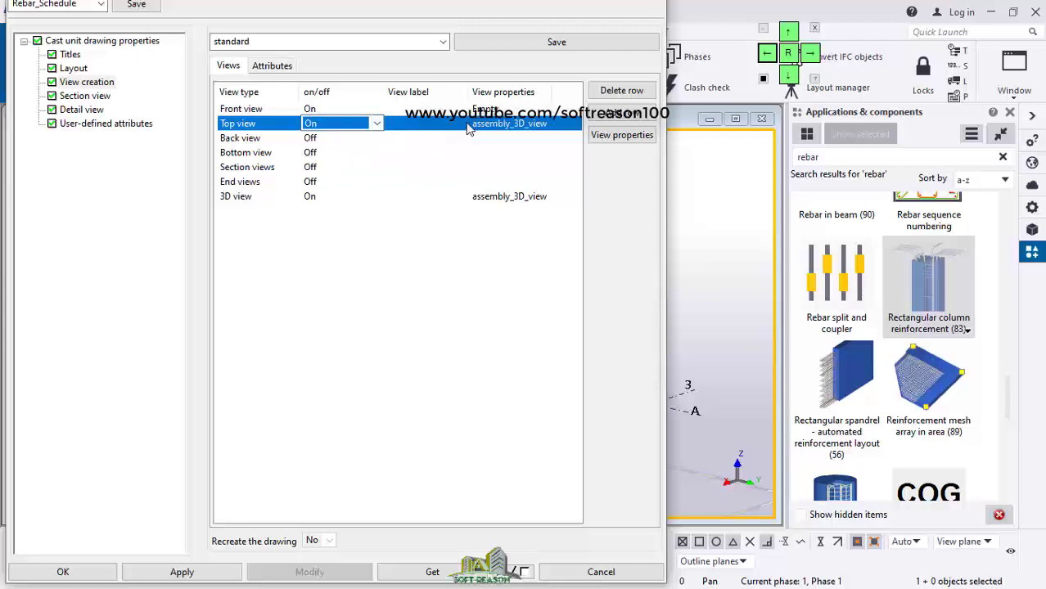
left_click(488, 112)
left_click(545, 109)
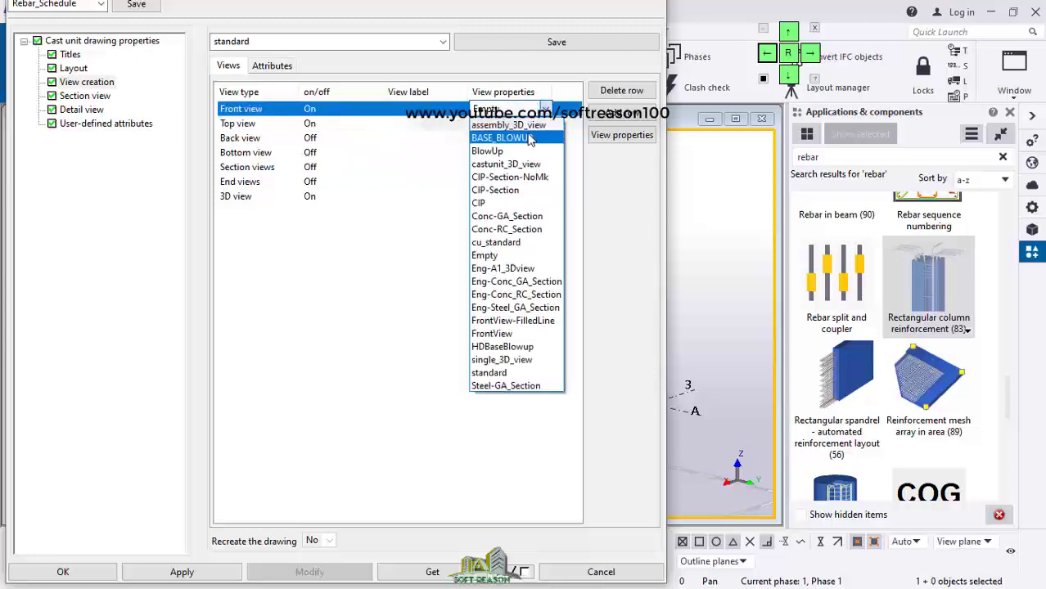
left_click(525, 126)
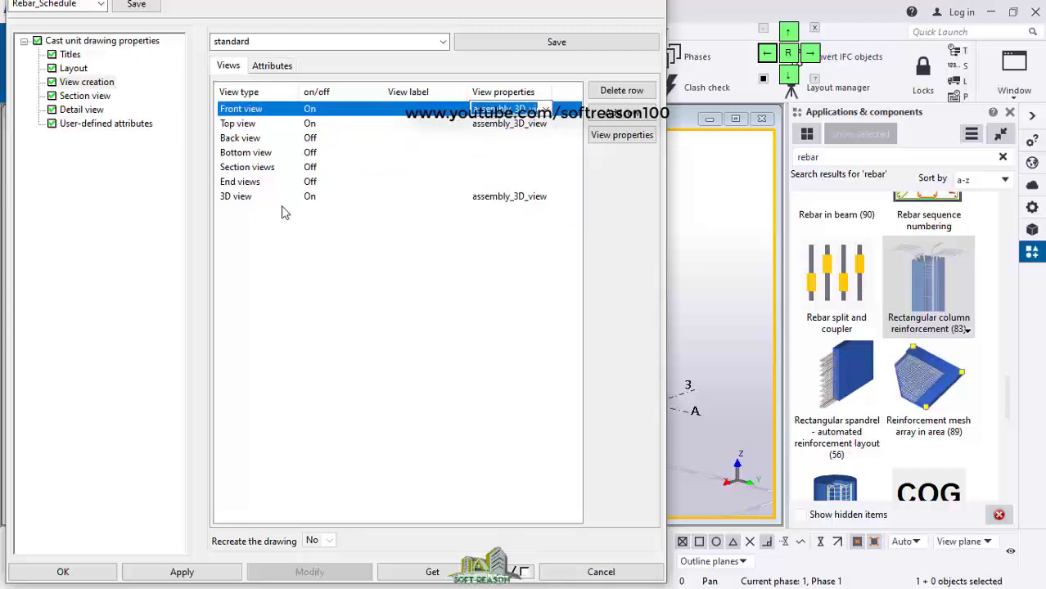
Turn on the section views for the cast unit drawing
left_click(311, 168)
left_click(360, 167)
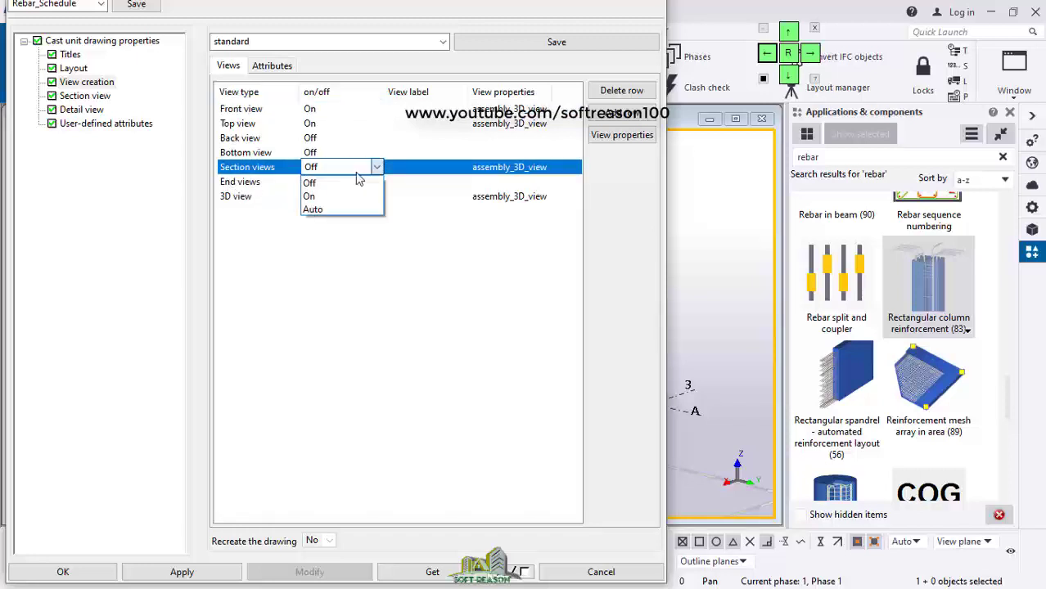
left_click(313, 197)
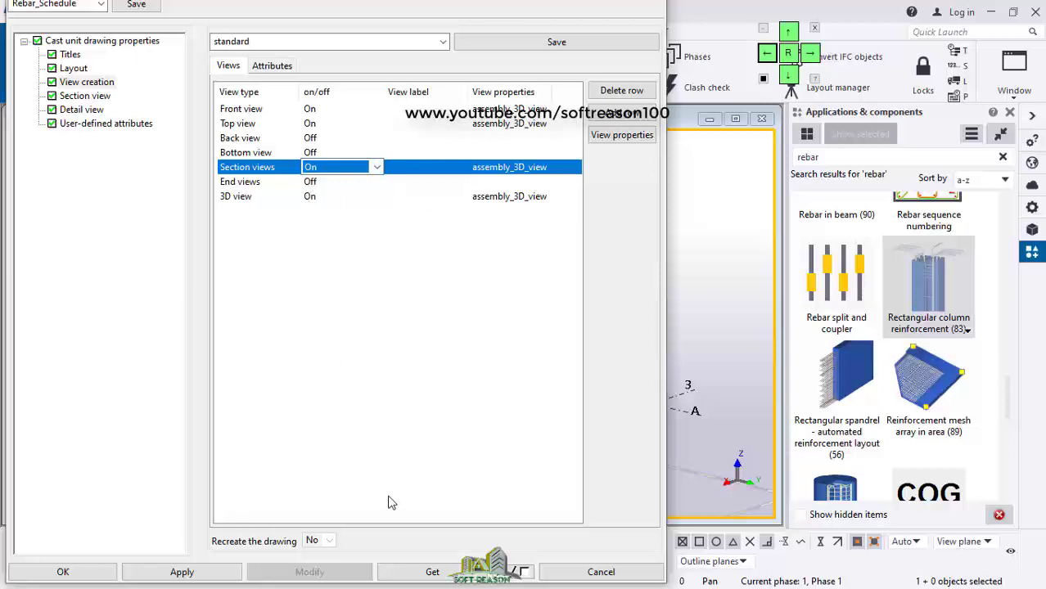
Apply the Rebar_Schedule cast unit drawing properties and close the dialog
left_click(183, 572)
left_click(61, 573)
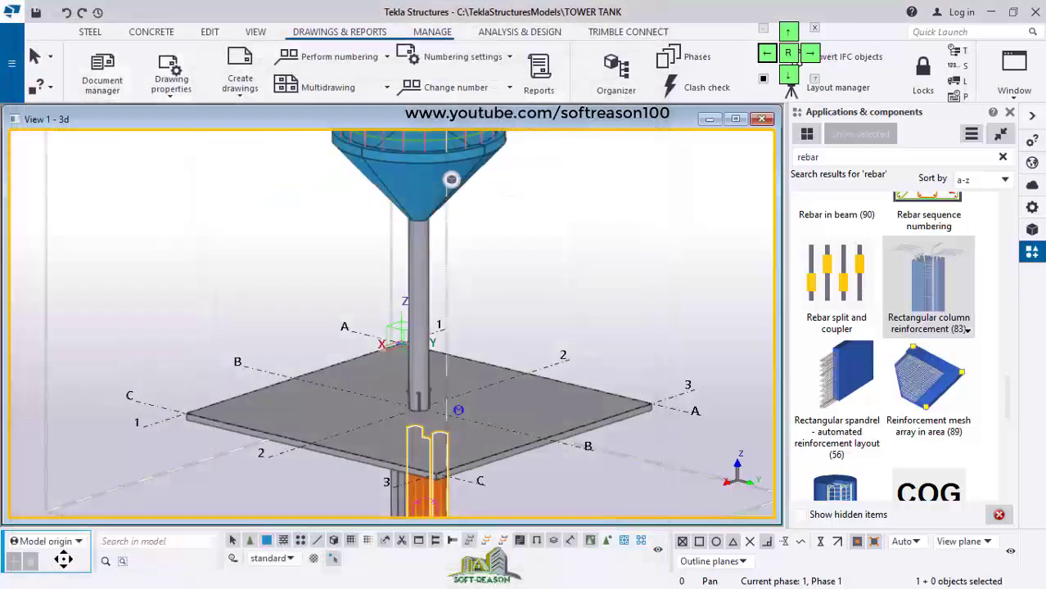
Select the round column under the tank and run numbering for modified objects
scroll(350, 339, "down", 2)
scroll(399, 266, "up", 3)
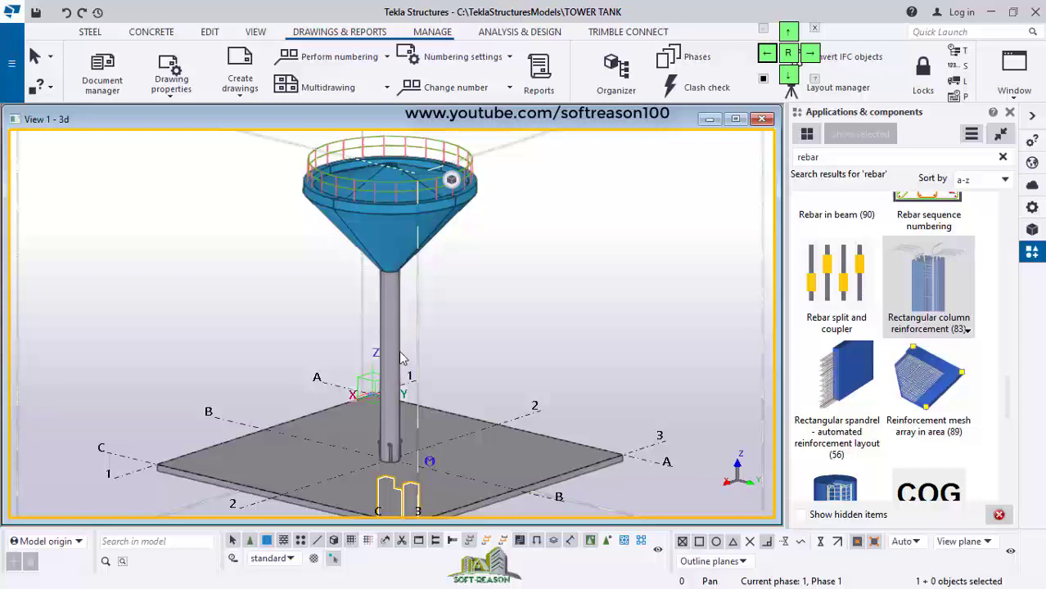
left_click(400, 299)
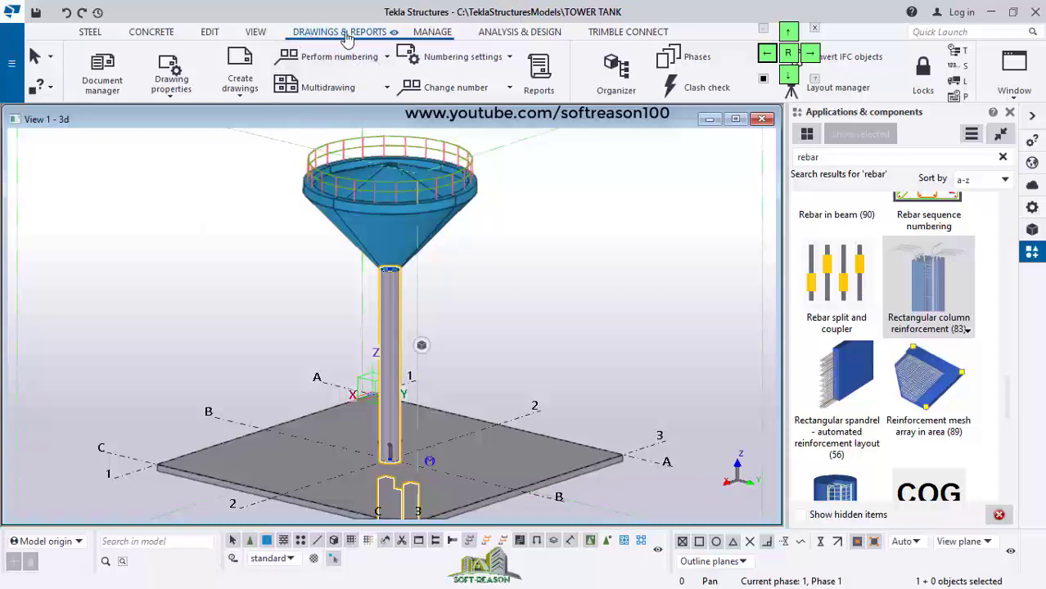
left_click(387, 57)
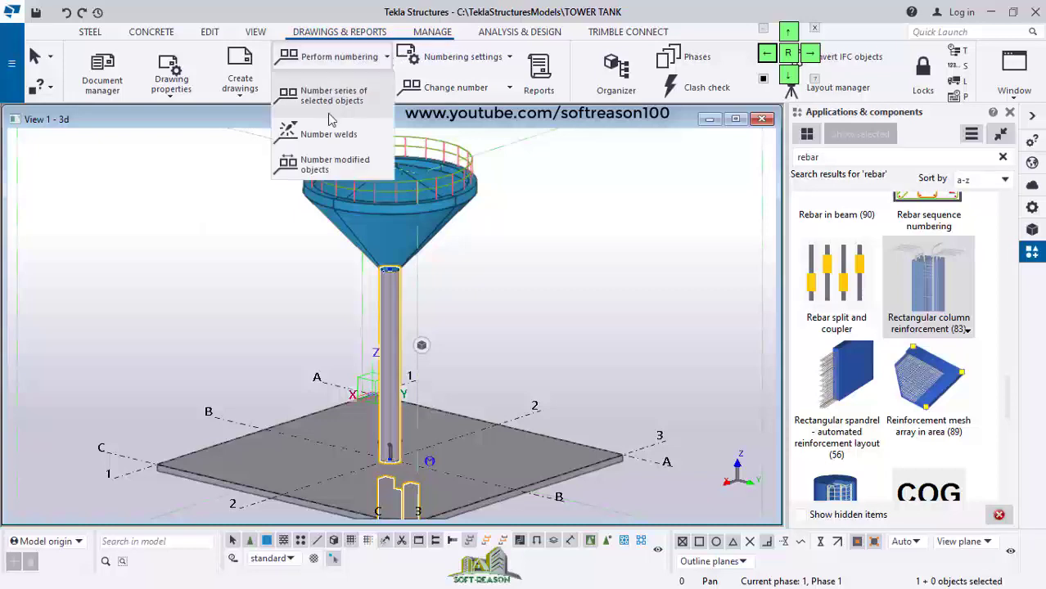
left_click(319, 168)
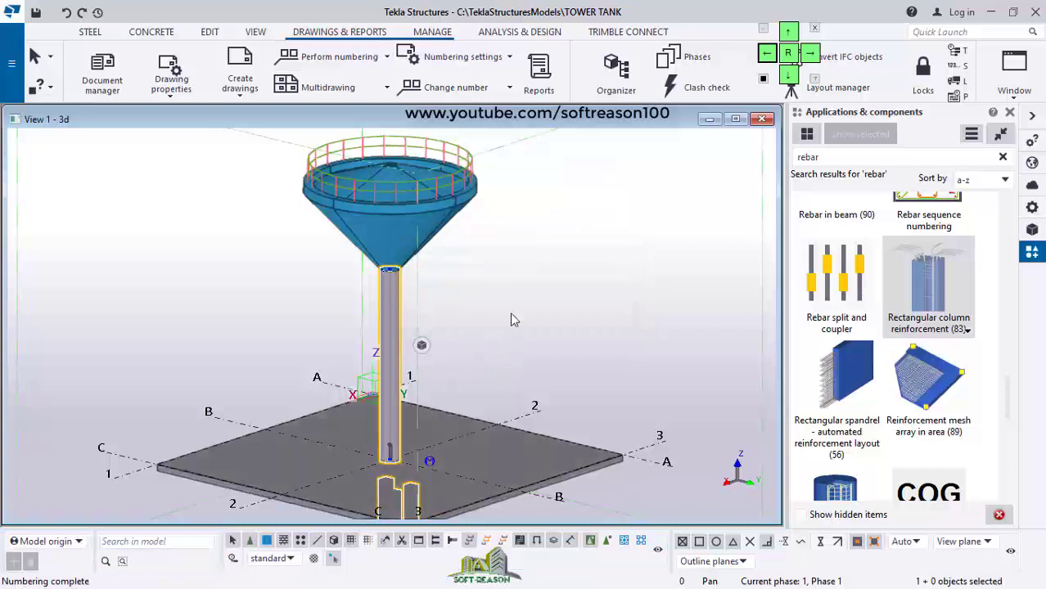
Create a cast unit drawing of the tank's round column
scroll(527, 247, "down", 2)
left_click(400, 309)
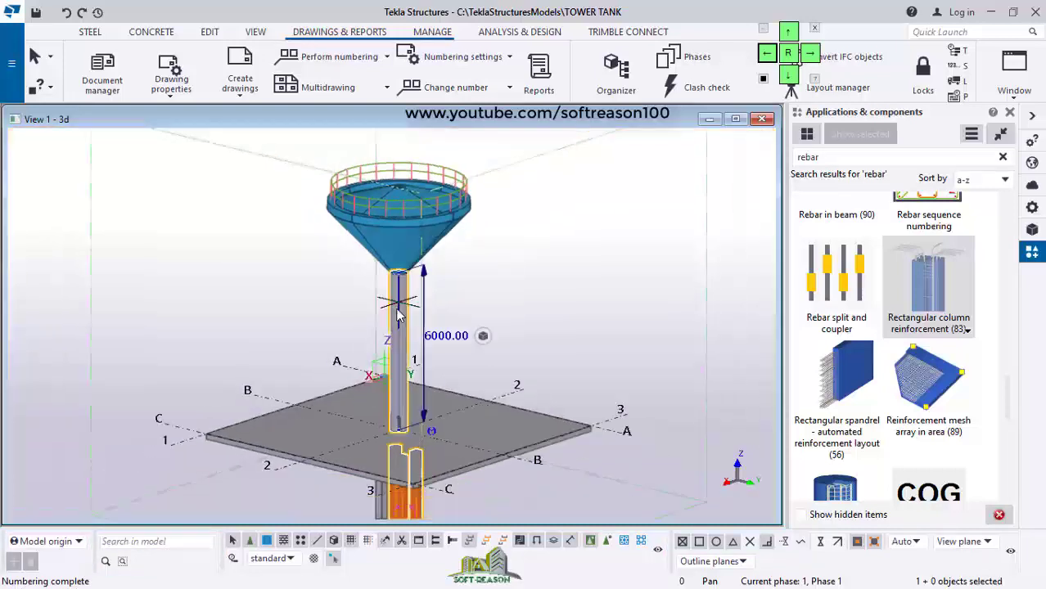
right_click(517, 211)
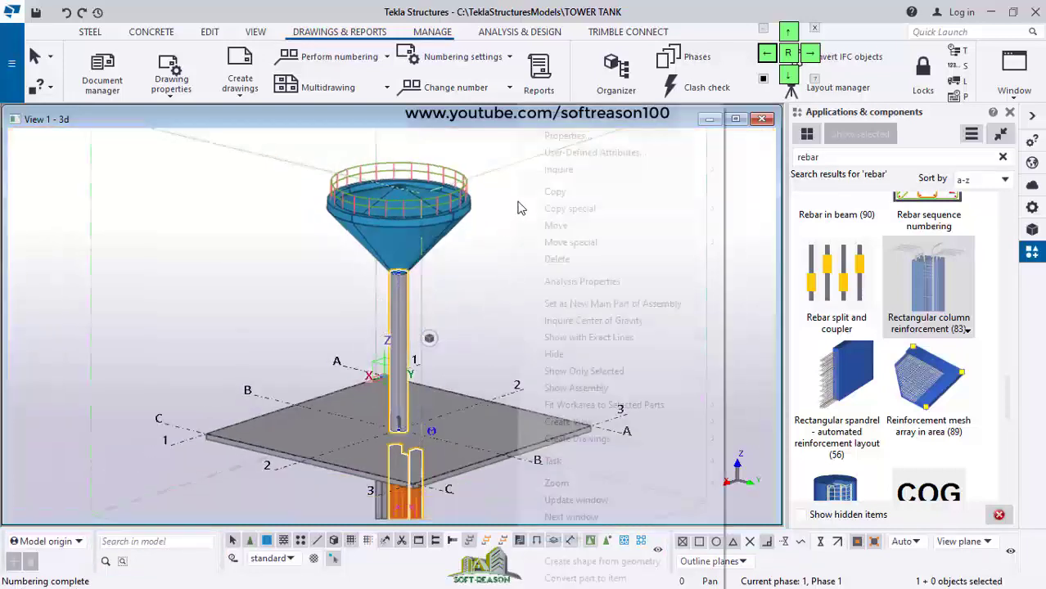
mouse_move(579, 446)
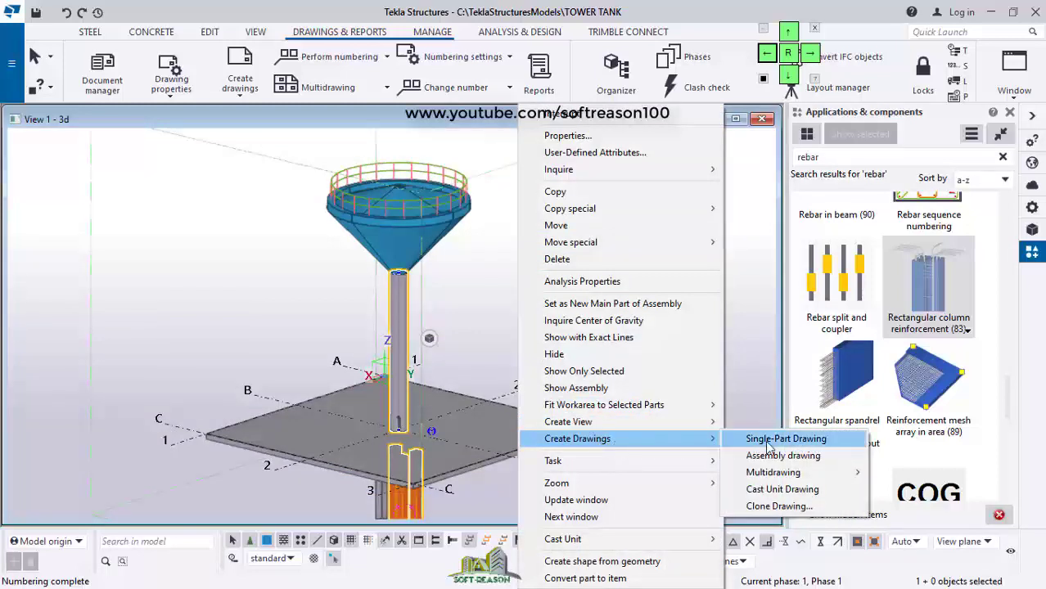
left_click(770, 491)
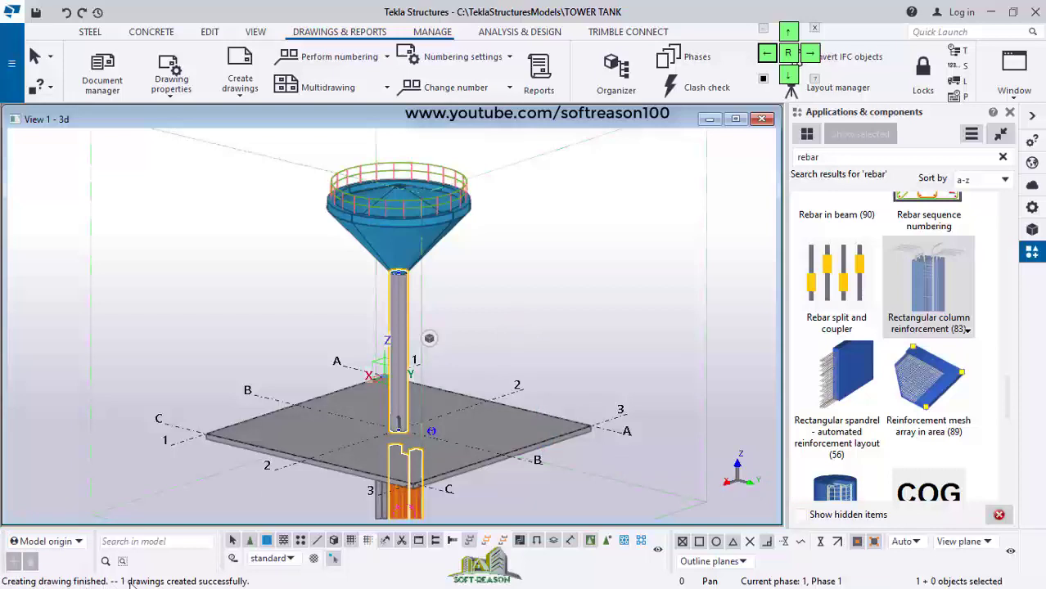
Open the column's 420x297 cast unit drawing from the document manager's cast unit drawings and close the manager
scroll(497, 277, "up", 2)
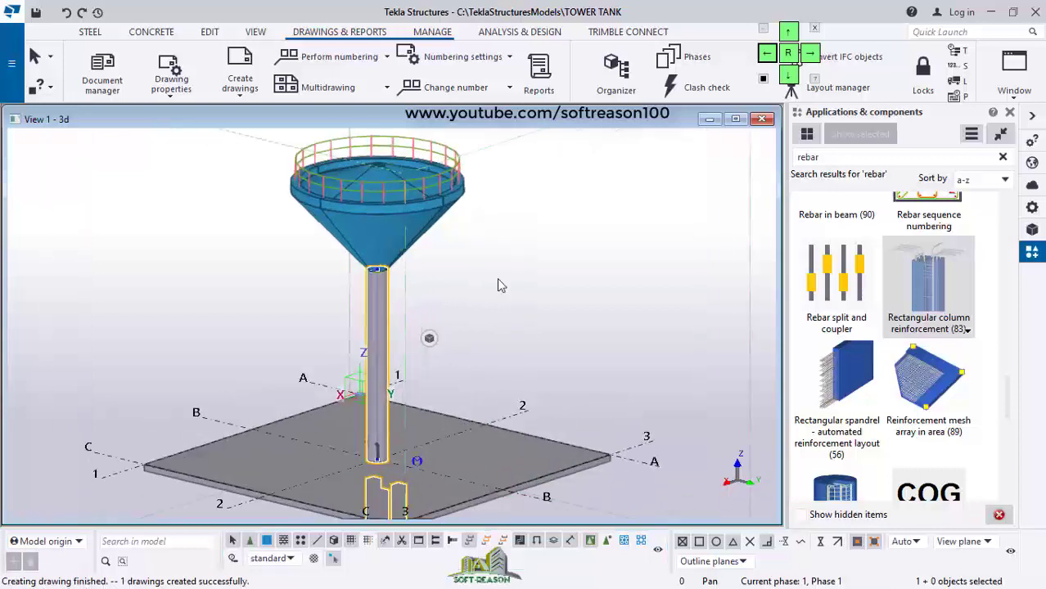
scroll(553, 324, "down", 3)
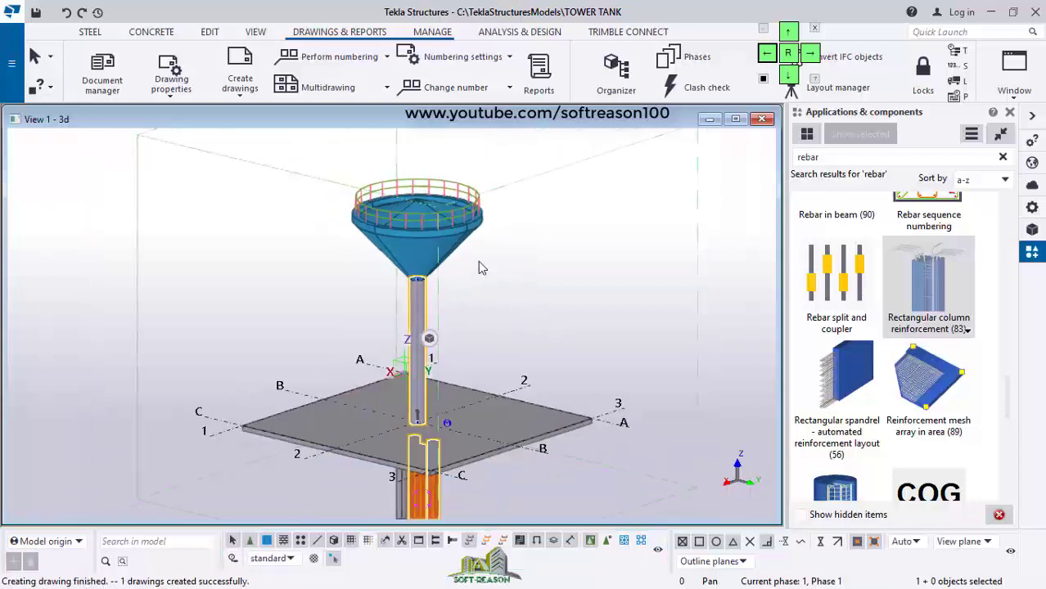
left_click(104, 74)
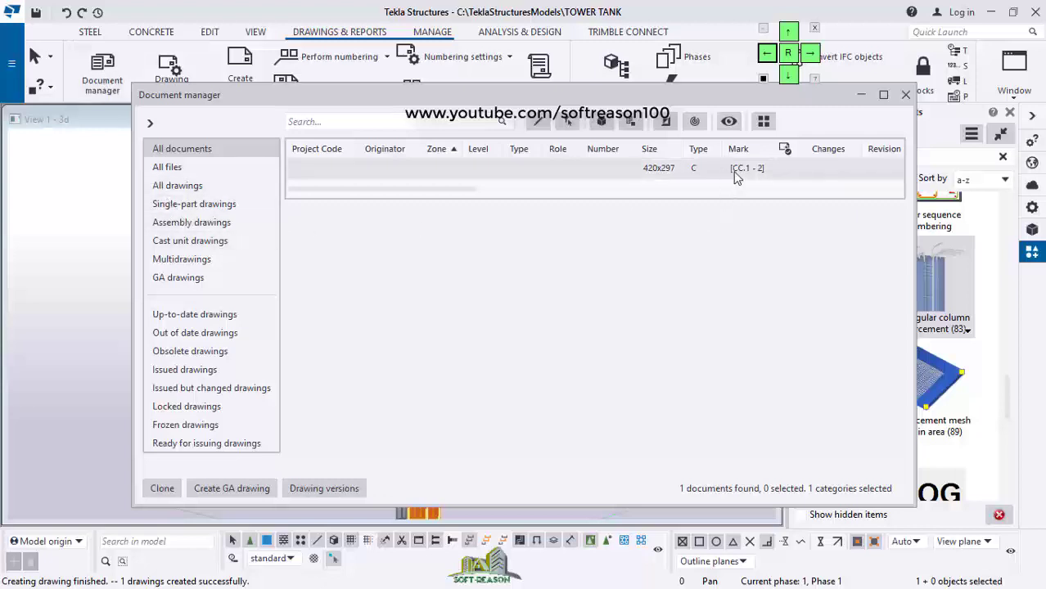
left_click(194, 243)
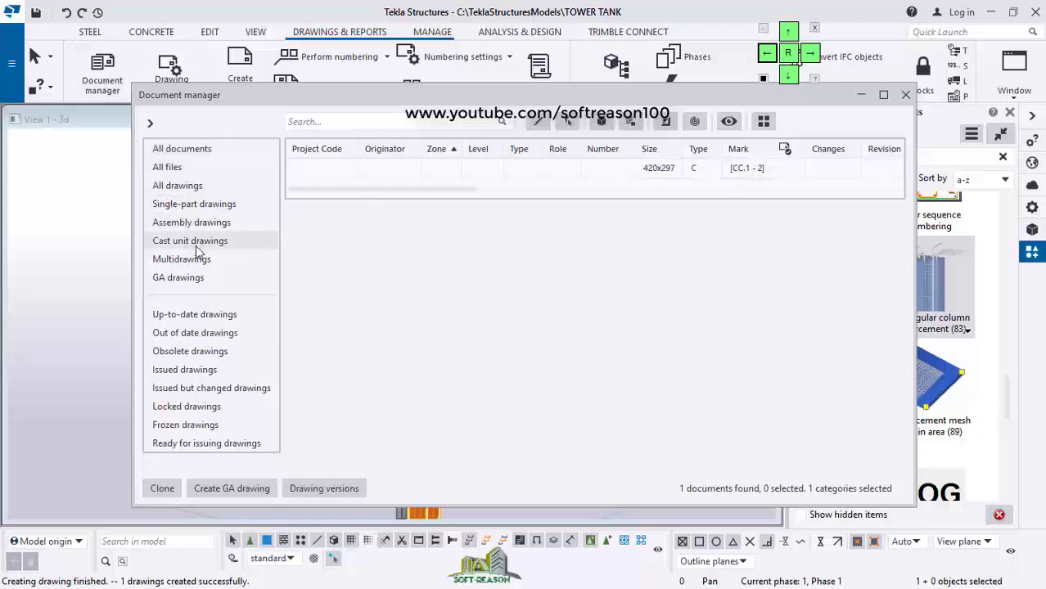
left_click(636, 174)
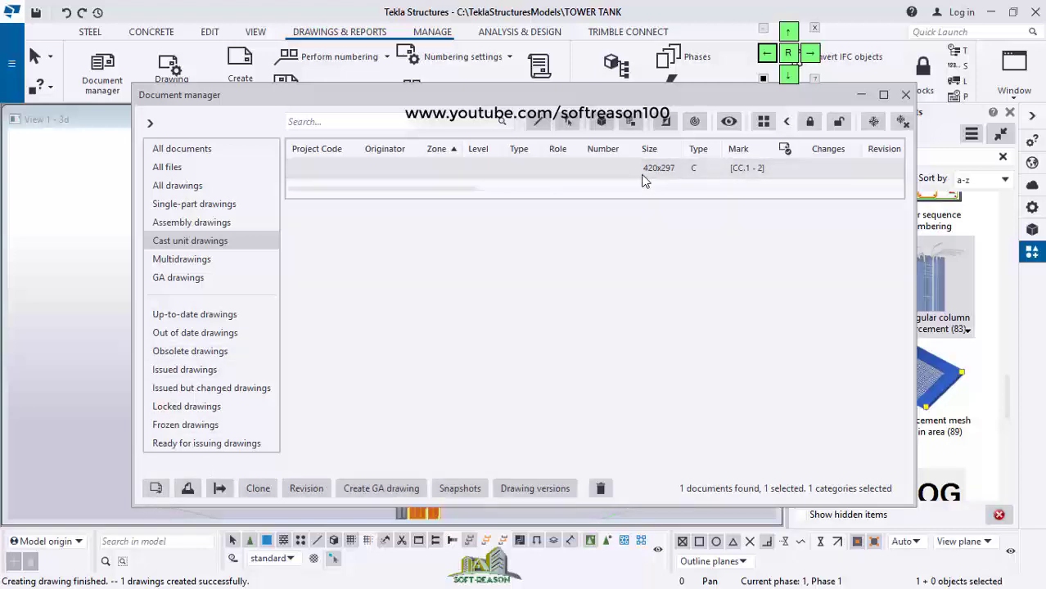
double_click(583, 201)
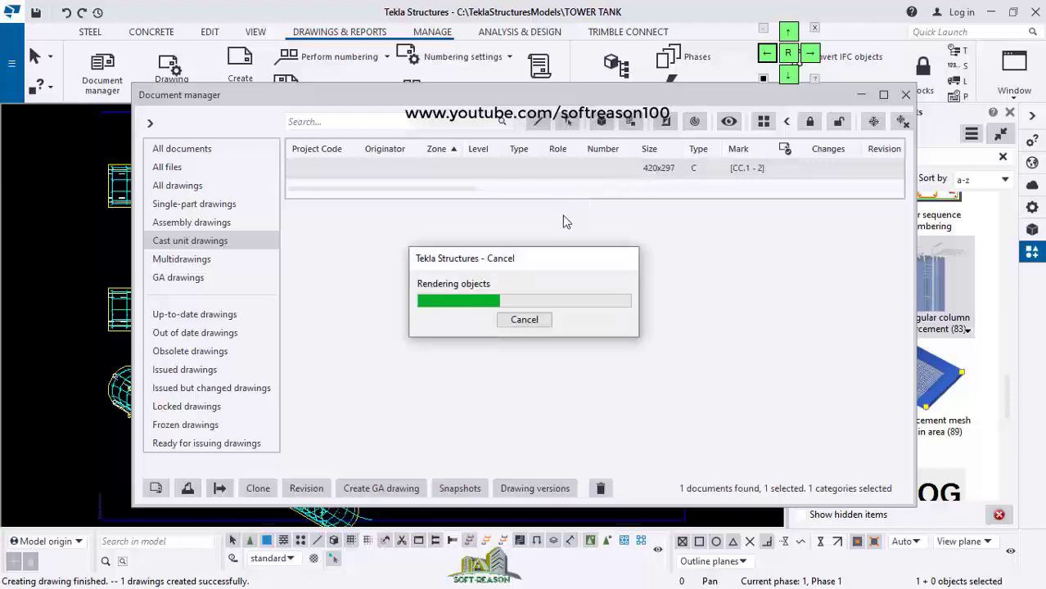
left_click(905, 94)
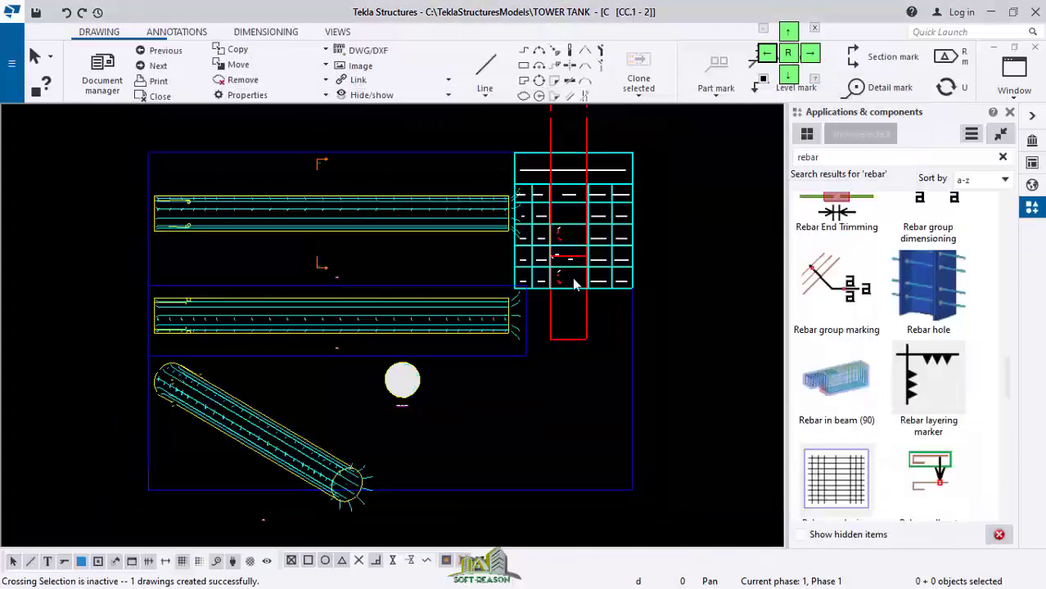
Examine the bar bending schedule, the column's reinforcement views, the 3D view and section A-A on the drawing sheet
scroll(584, 229, "up", 3)
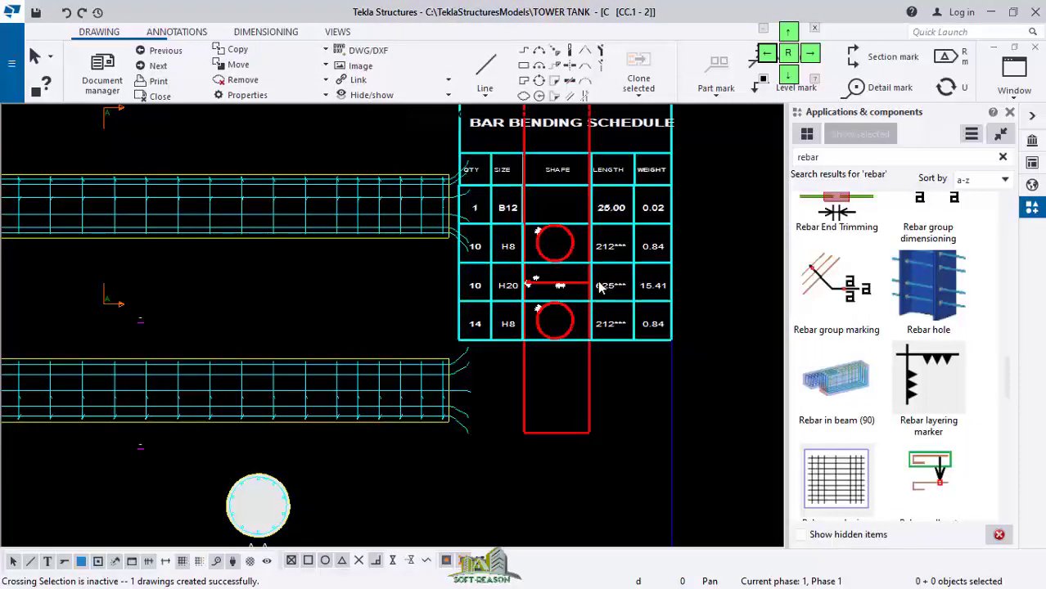
scroll(560, 417, "down", 4)
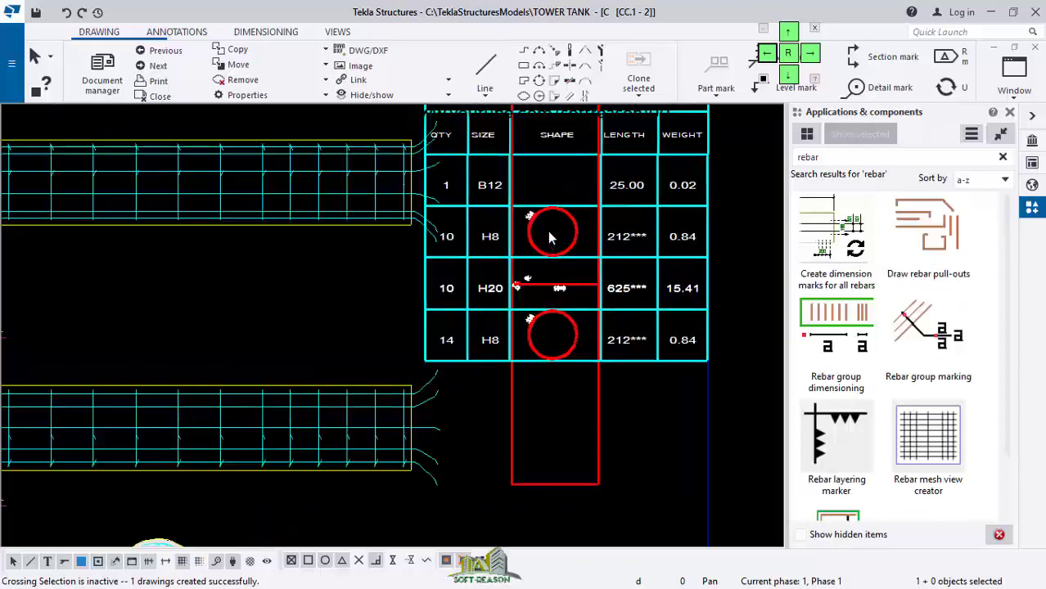
scroll(560, 419, "down", 3)
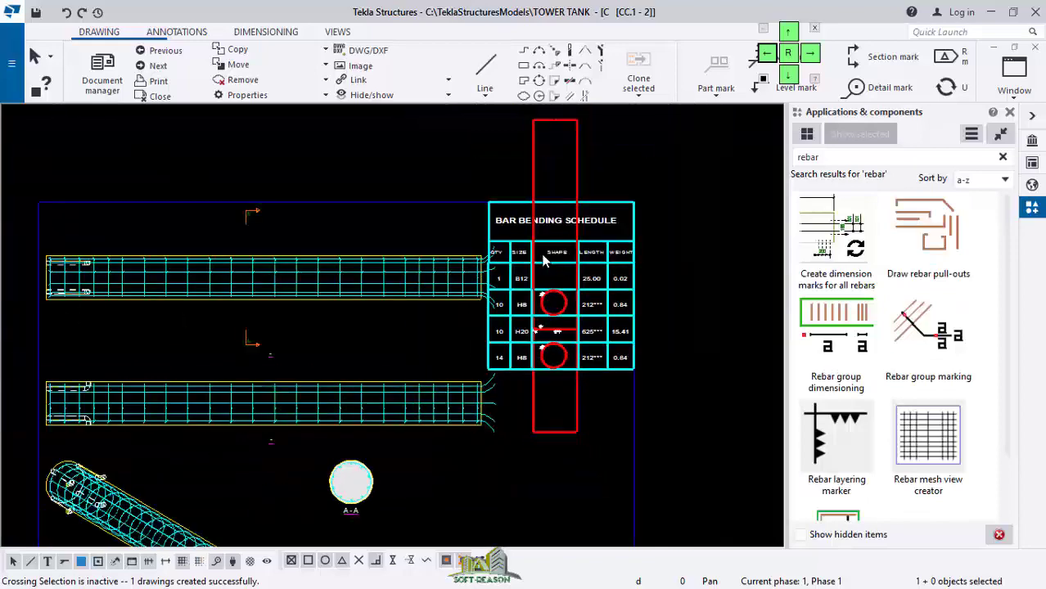
scroll(277, 466, "up", 1)
scroll(277, 468, "up", 3)
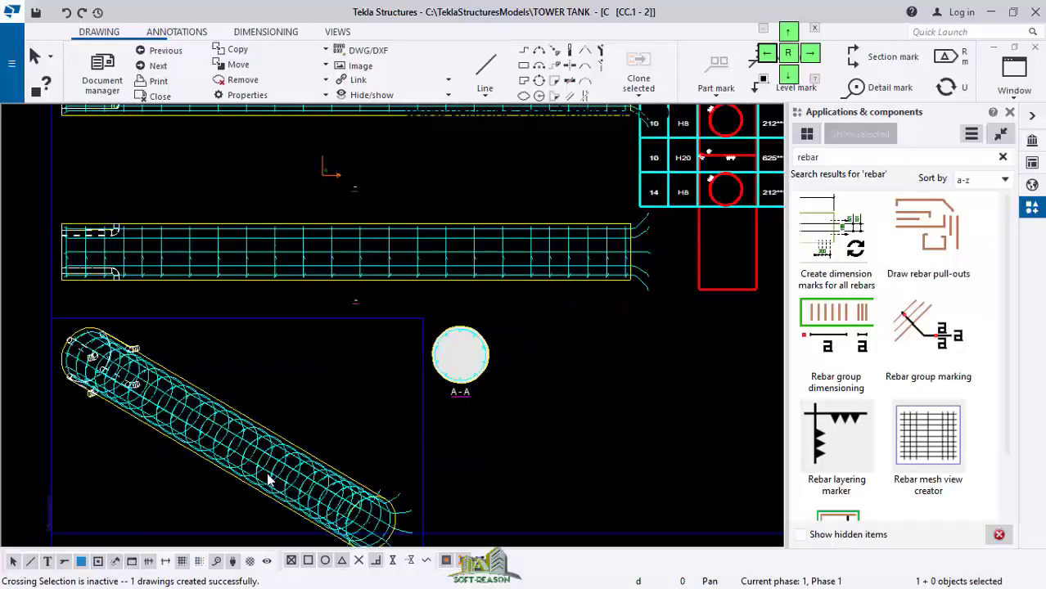
scroll(265, 478, "down", 2)
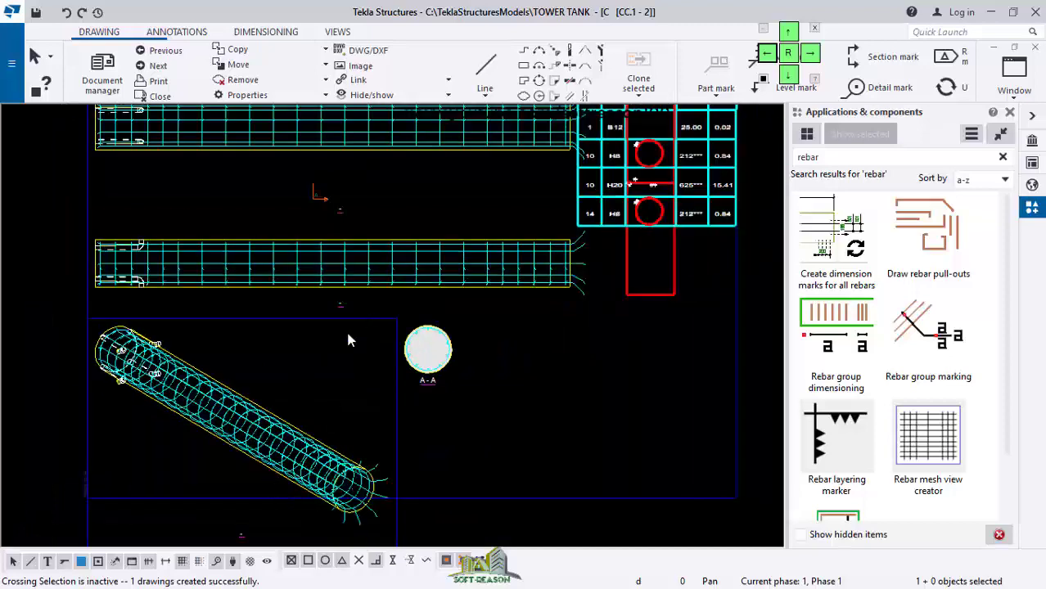
scroll(360, 311, "down", 3)
scroll(355, 227, "up", 1)
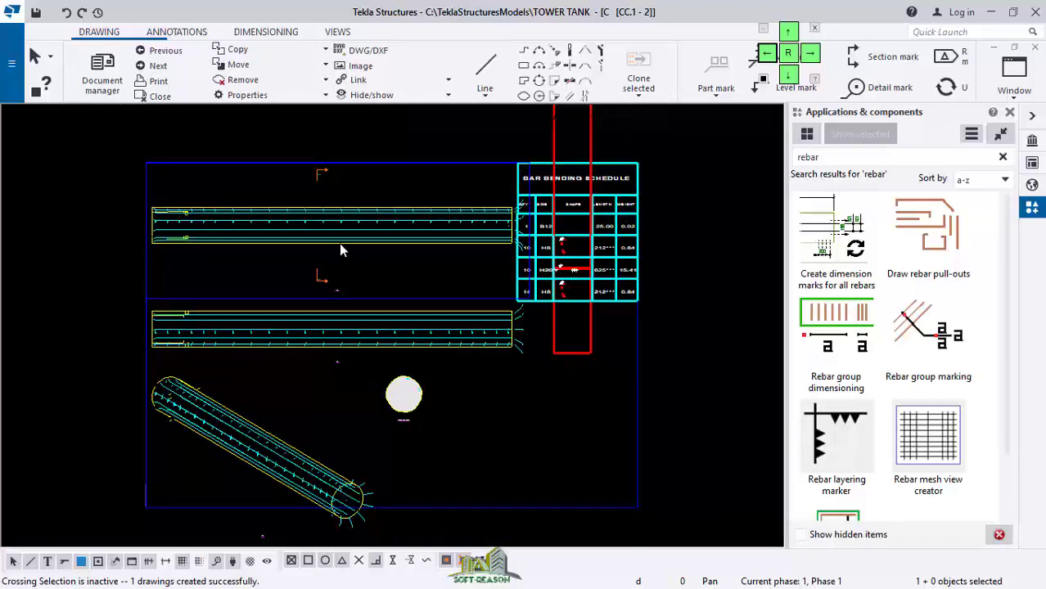
scroll(630, 270, "up", 5)
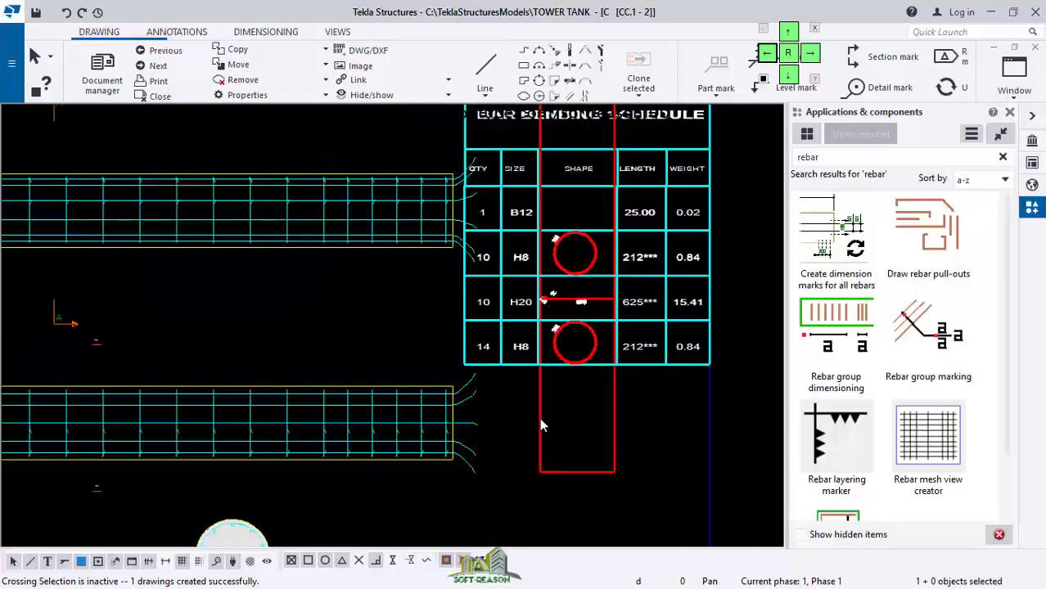
scroll(431, 312, "down", 2)
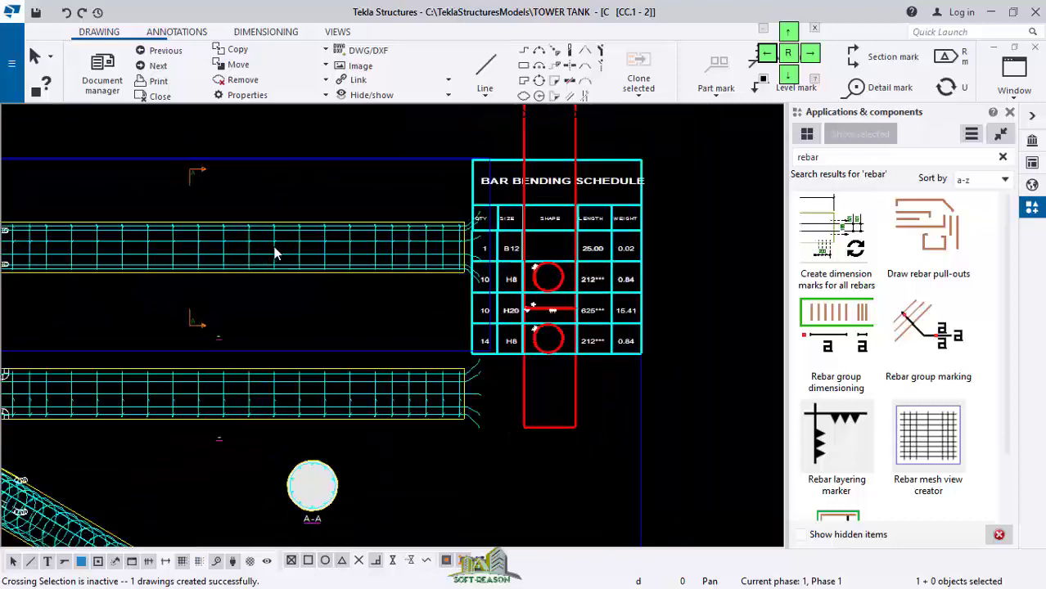
scroll(278, 280, "down", 2)
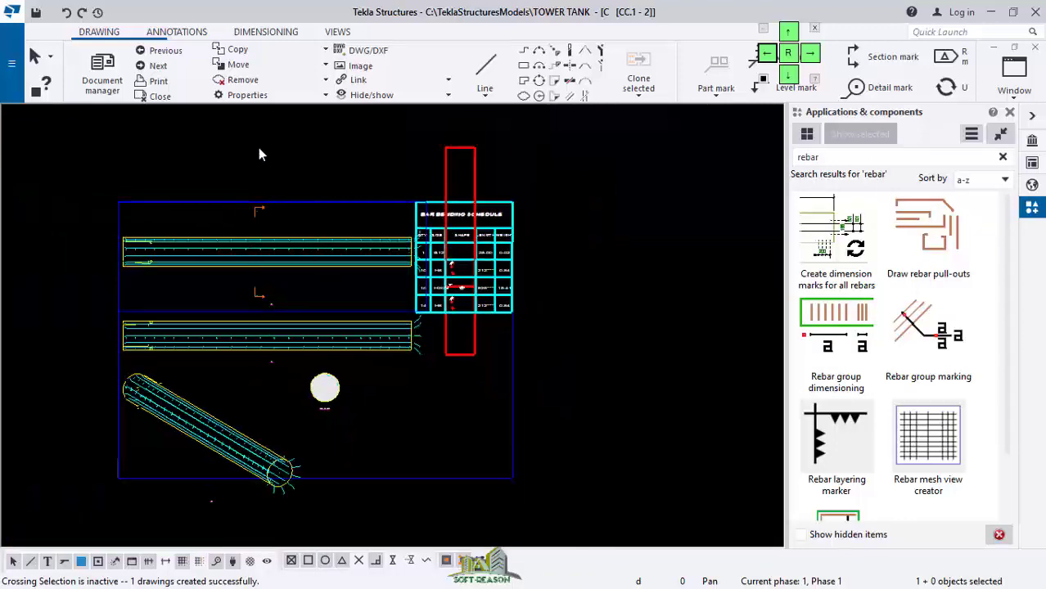
Cut a section view across the column's uppermost elevation, just past section mark A, and place it in the free area beside section A-A
left_click(337, 31)
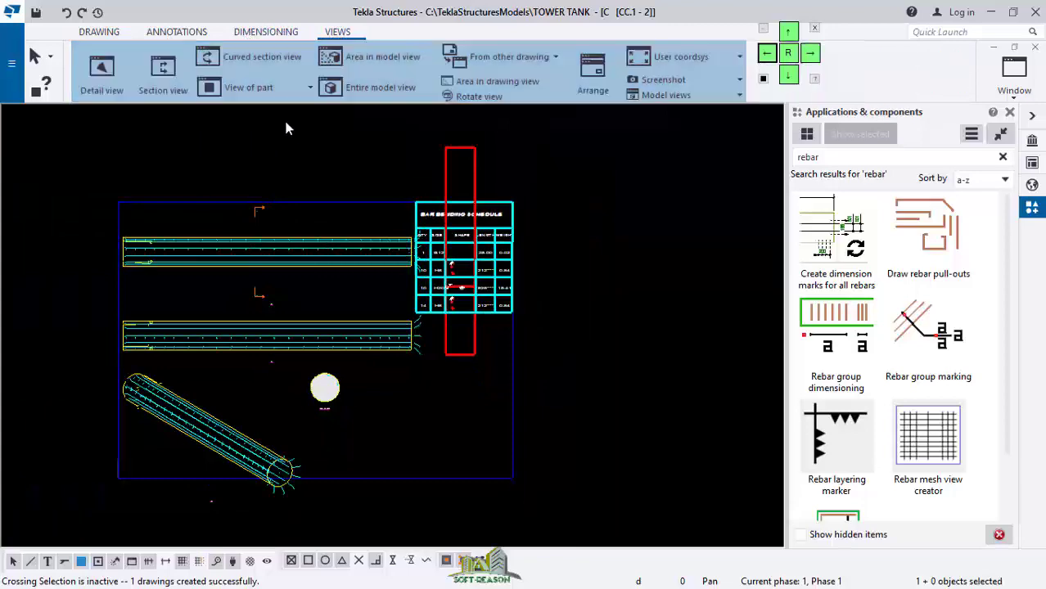
left_click(162, 72)
scroll(262, 258, "up", 4)
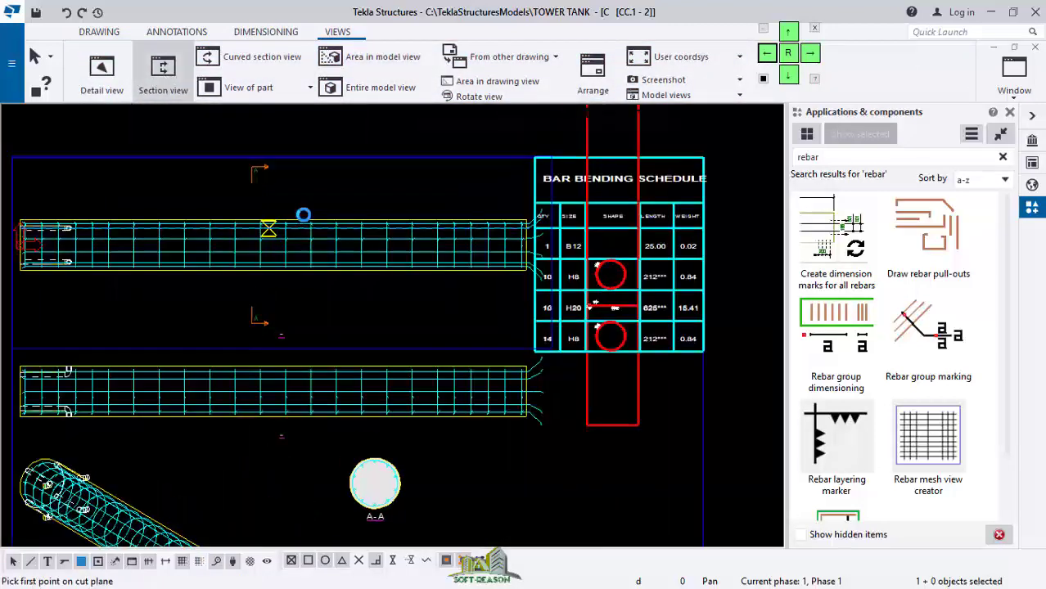
scroll(303, 215, "up", 2)
left_click(295, 217)
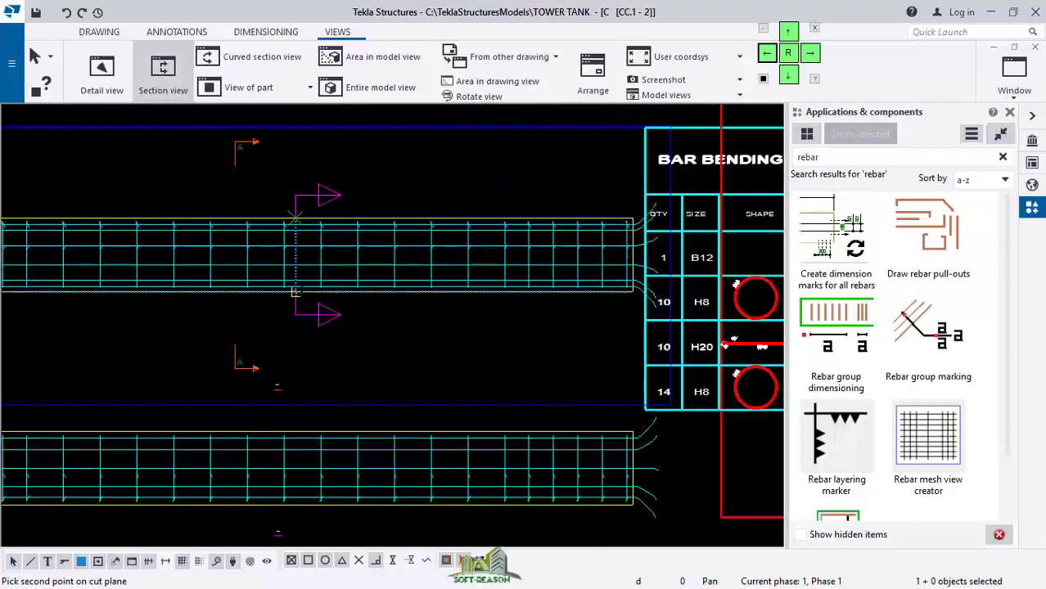
left_click(296, 291)
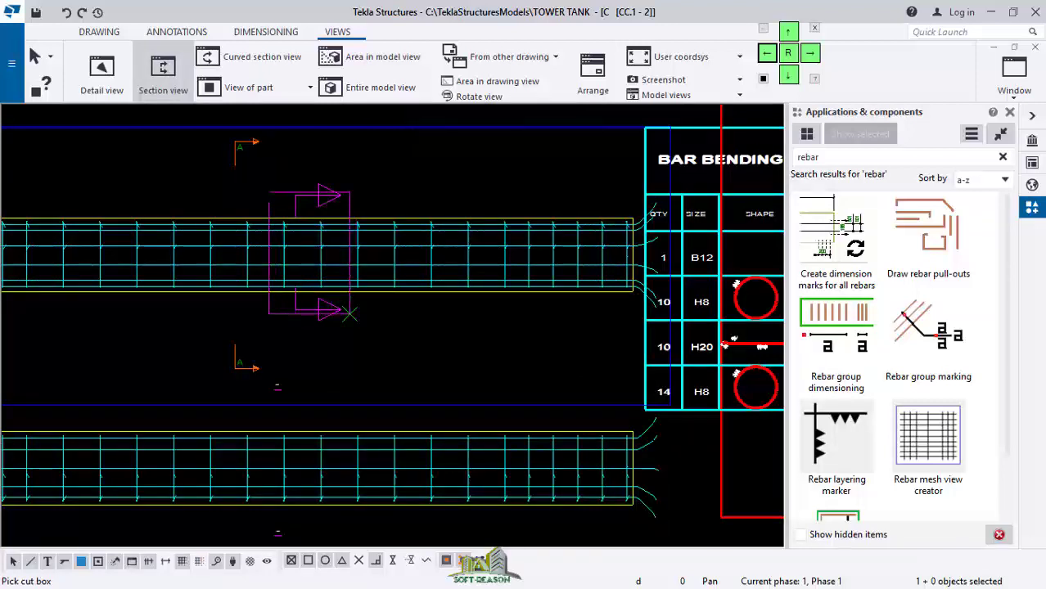
left_click(350, 313)
scroll(262, 159, "down", 3)
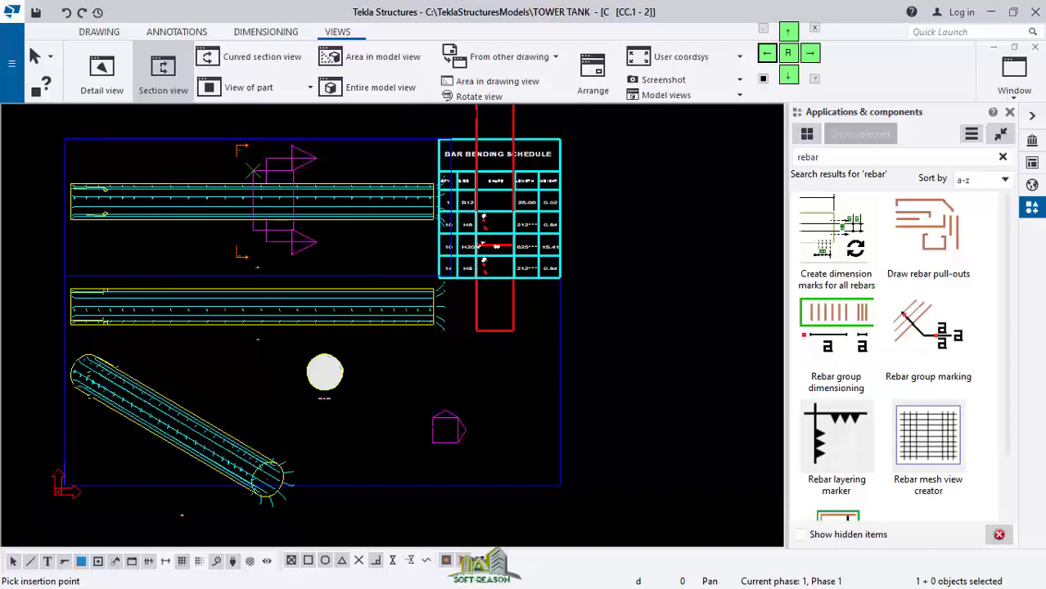
scroll(421, 433, "up", 1)
left_click(418, 437)
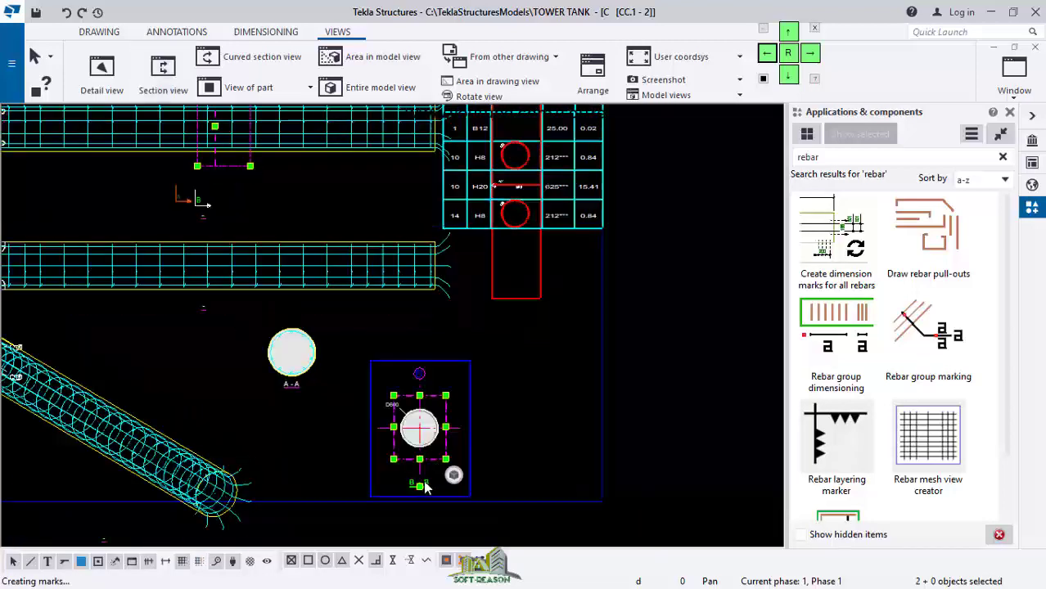
Inspect the new column section up close, including its diameter mark and grid label, and check its placement on the sheet
scroll(413, 458, "up", 5)
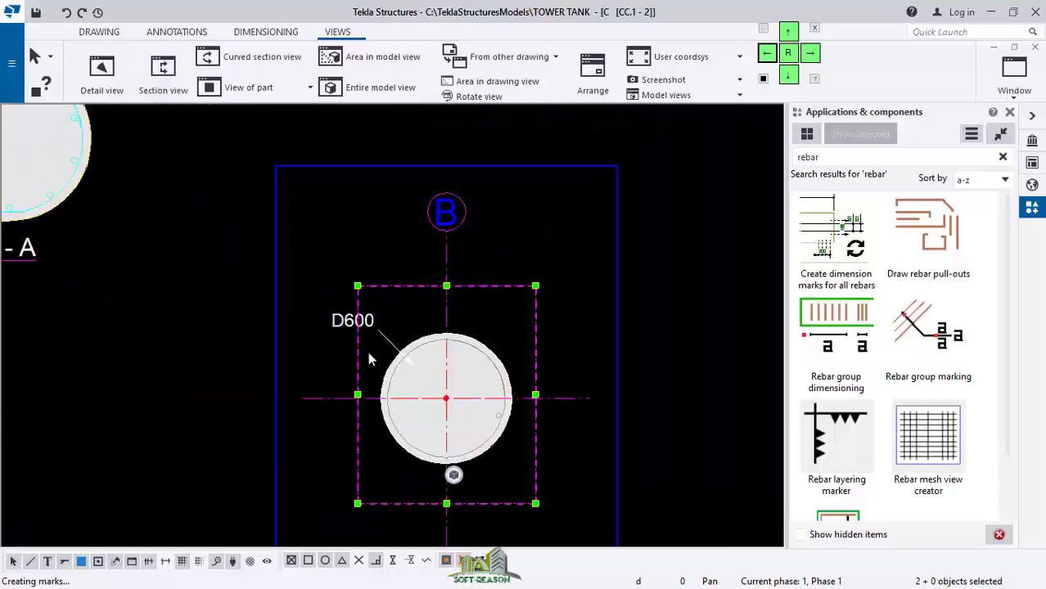
scroll(367, 351, "up", 4)
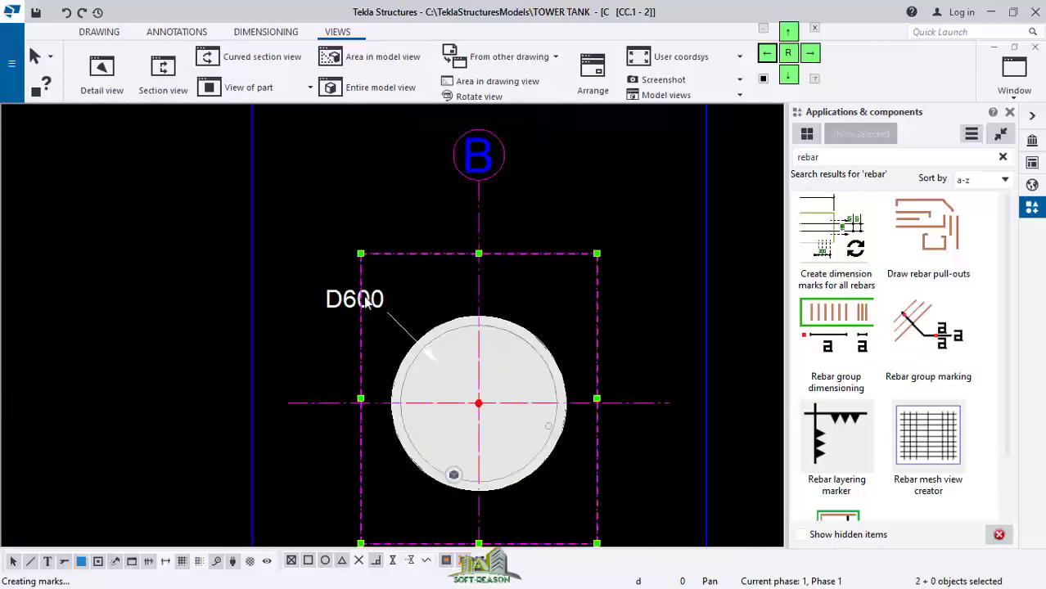
scroll(450, 414, "down", 8)
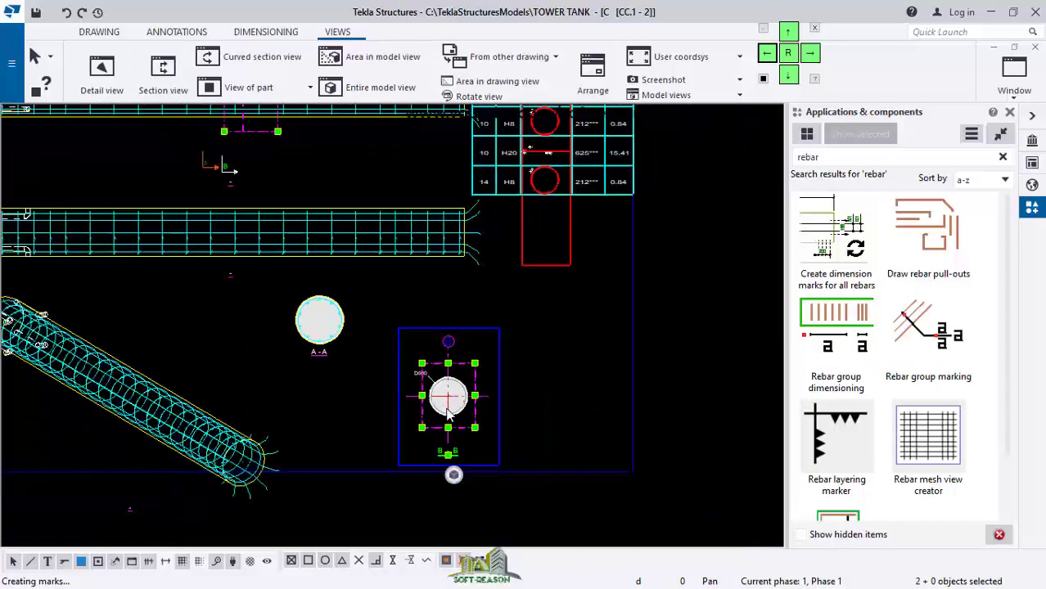
scroll(449, 415, "down", 3)
scroll(442, 419, "up", 2)
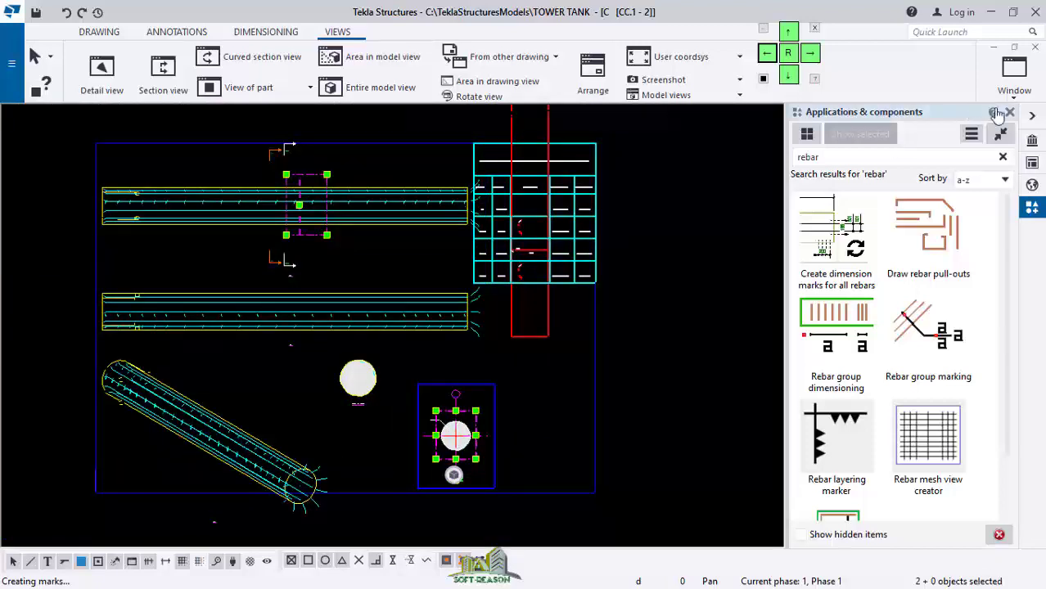
Tile the column drawing and the 3D model view side by side and look over the tower tank in the model
left_click(1014, 69)
left_click(851, 202)
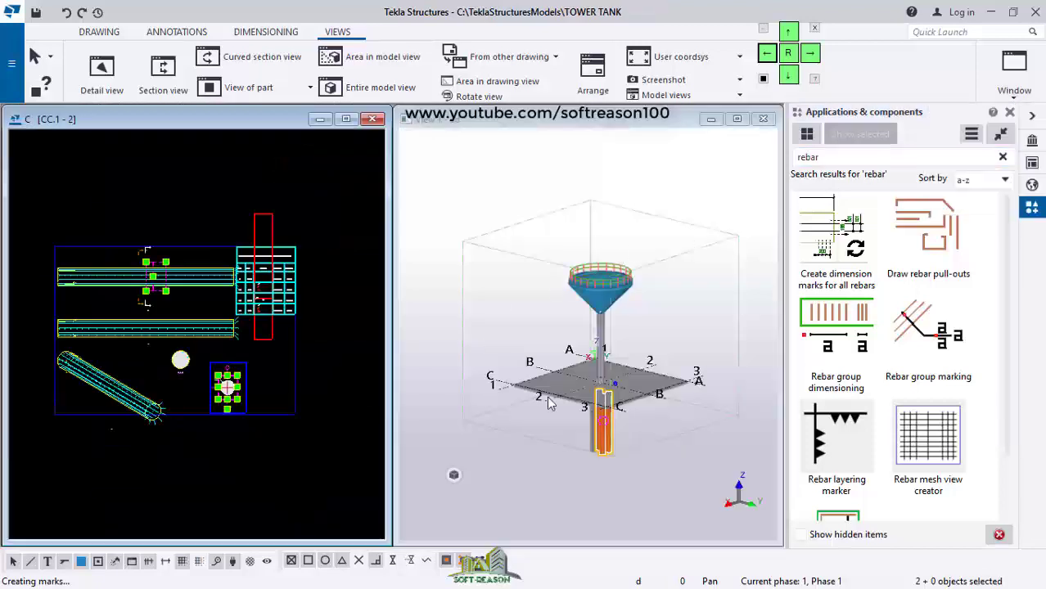
scroll(621, 326, "up", 4)
left_click(265, 382)
scroll(295, 322, "up", 1)
scroll(631, 318, "up", 1)
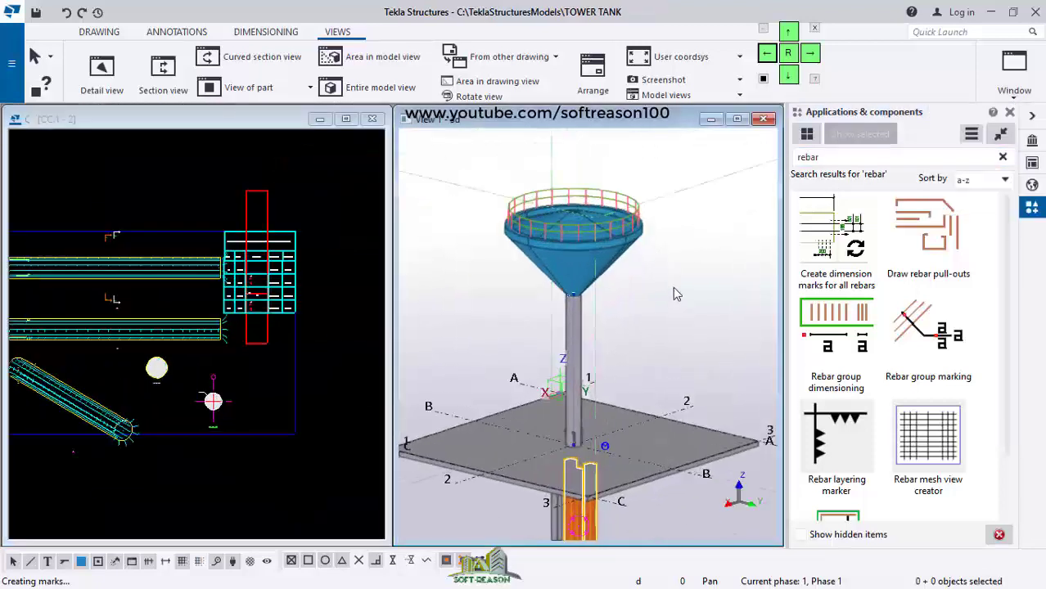
scroll(618, 319, "up", 1)
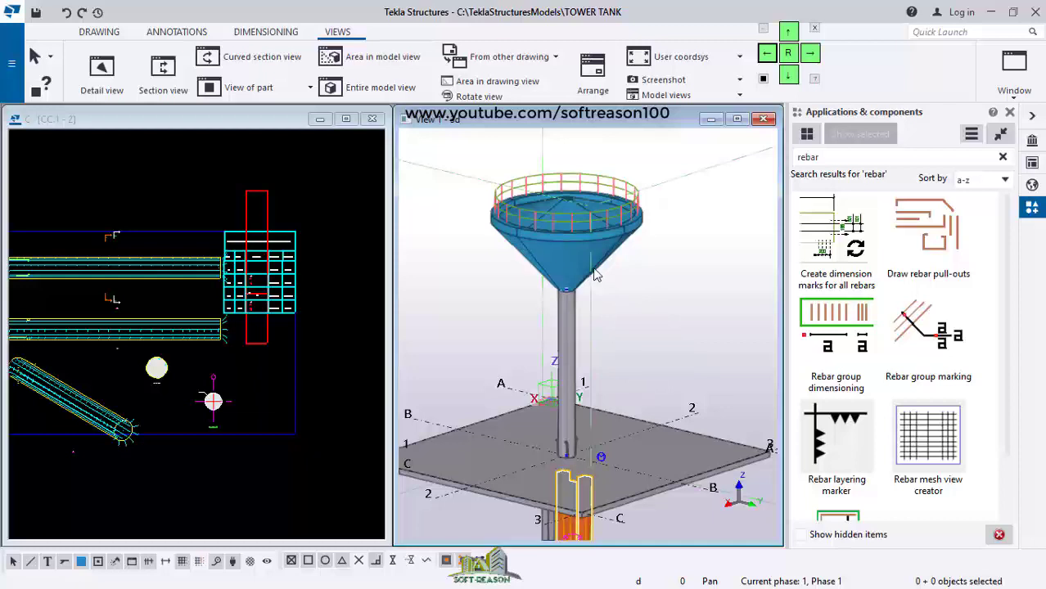
scroll(606, 311, "up", 2)
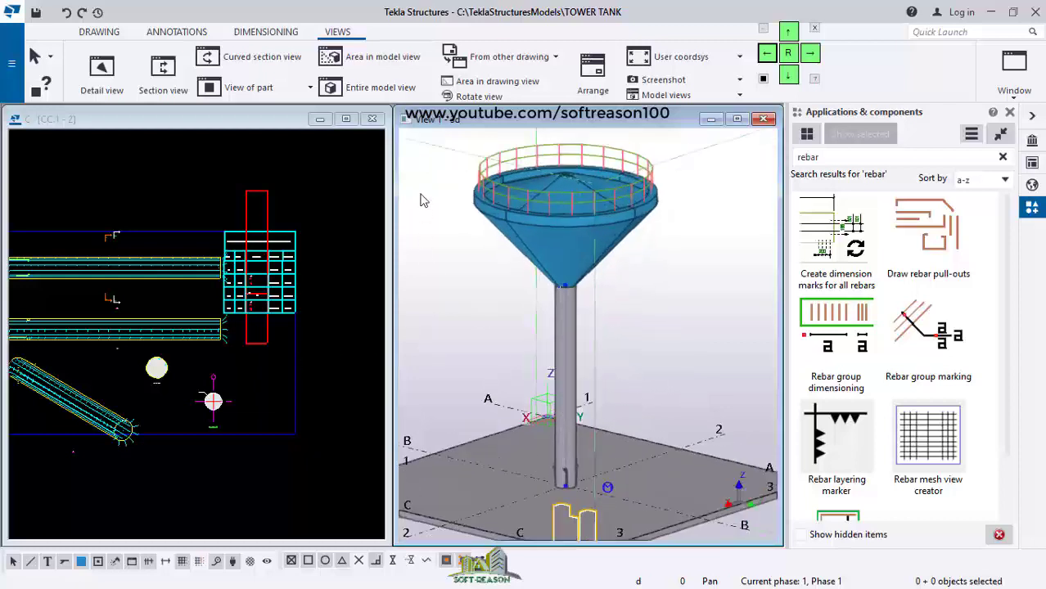
scroll(333, 282, "down", 1)
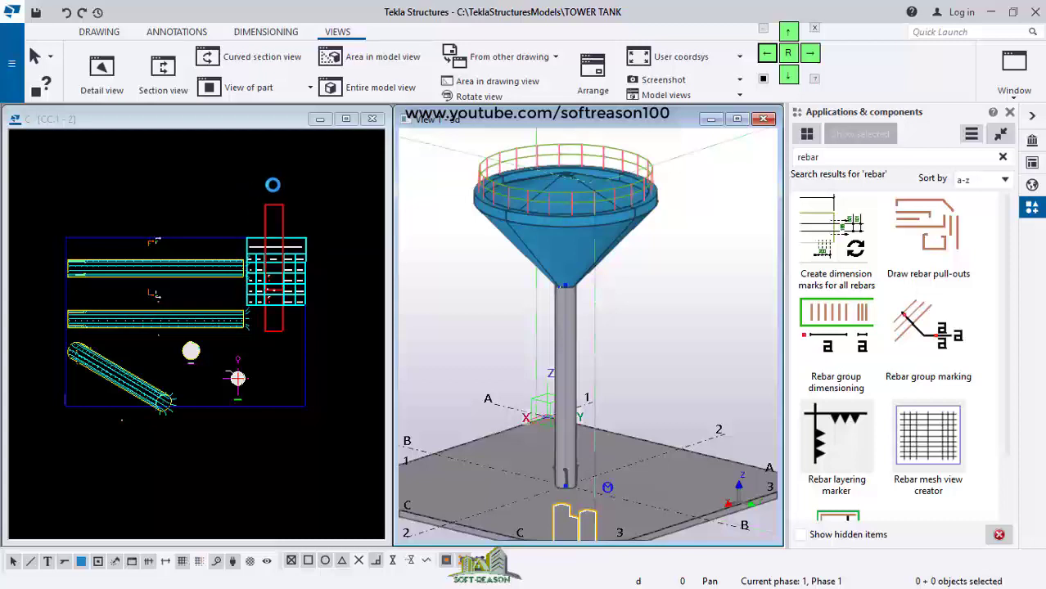
Close the column's cast unit drawing and tile the 3D model view to fill the workspace
left_click(371, 119)
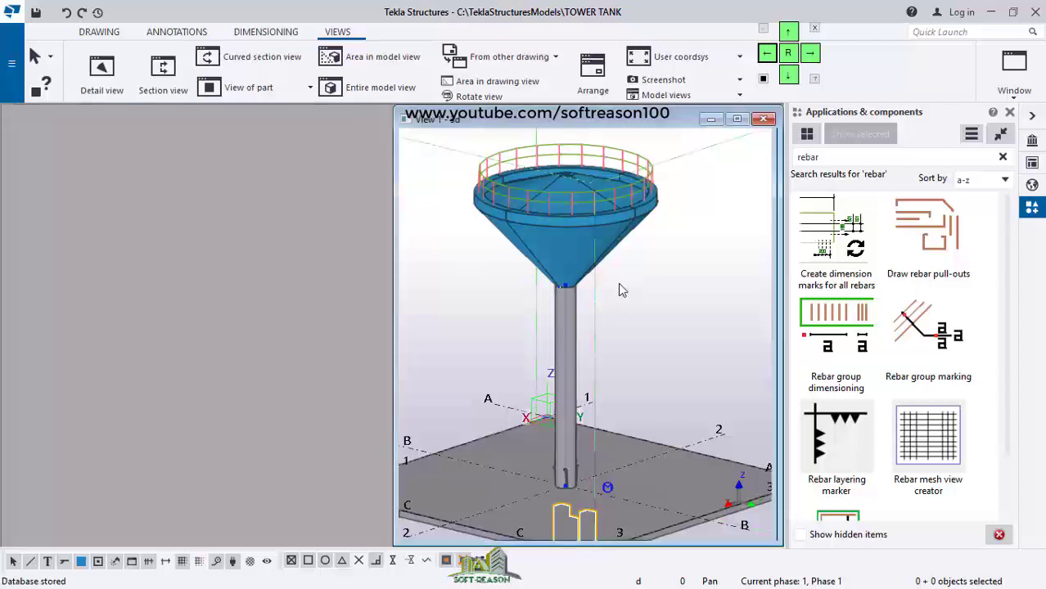
left_click(1015, 94)
left_click(949, 141)
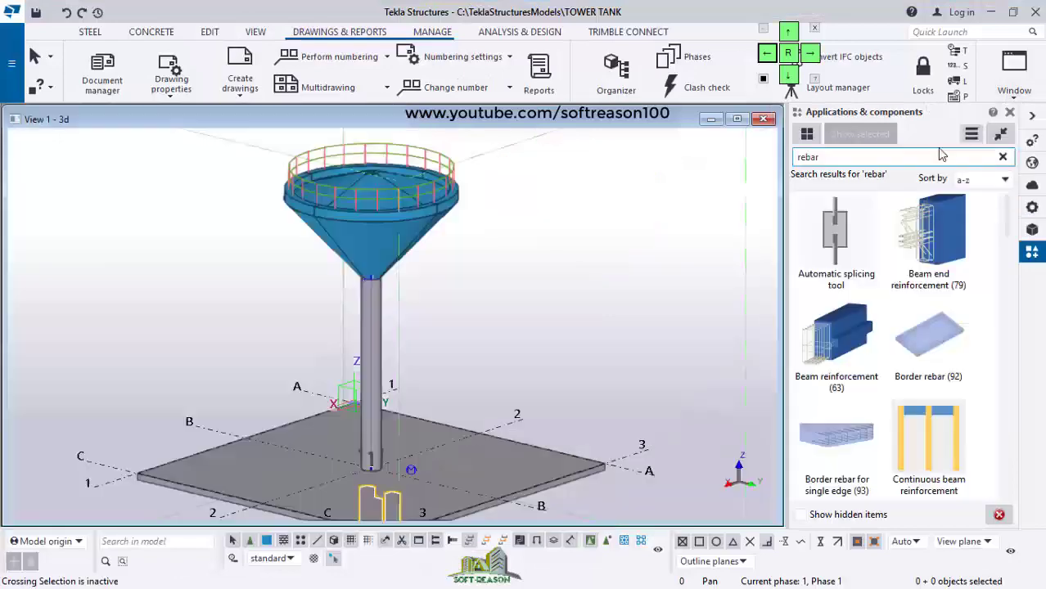
Display the model parts as shaded wireframe and examine the reinforcement inside the conical tank and the column
scroll(380, 271, "down", 2)
key("ctrl+2")
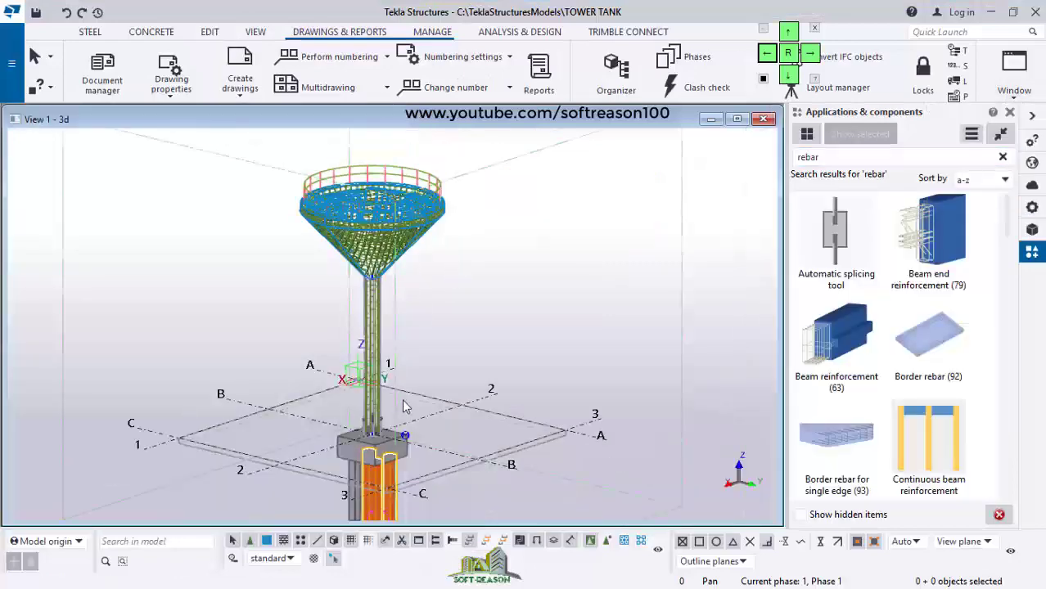
scroll(401, 398, "up", 3)
scroll(422, 273, "down", 2)
scroll(393, 223, "up", 2)
scroll(392, 244, "down", 2)
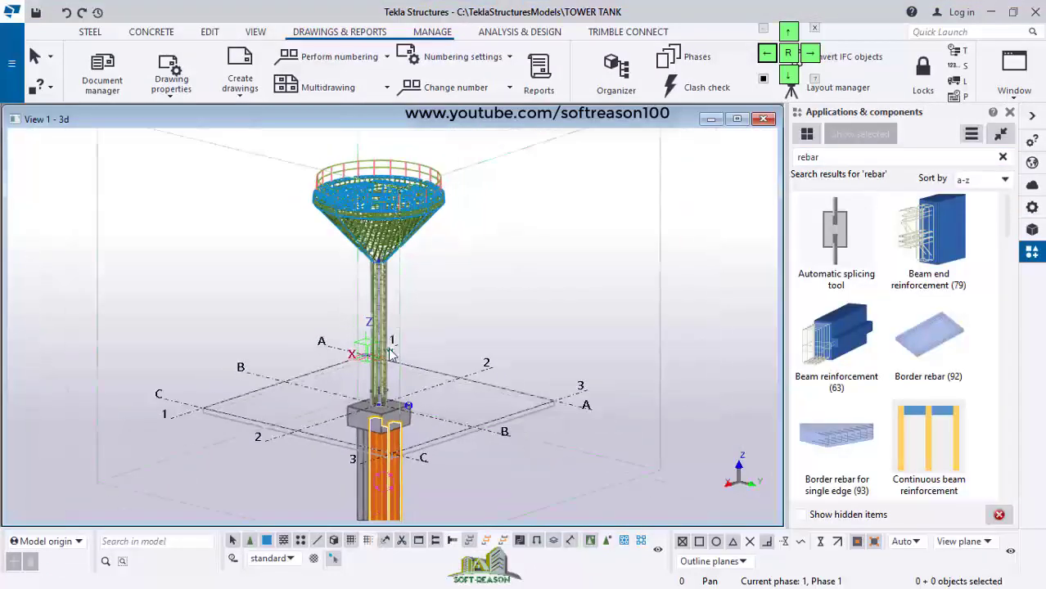
scroll(408, 219, "up", 1)
scroll(412, 224, "up", 1)
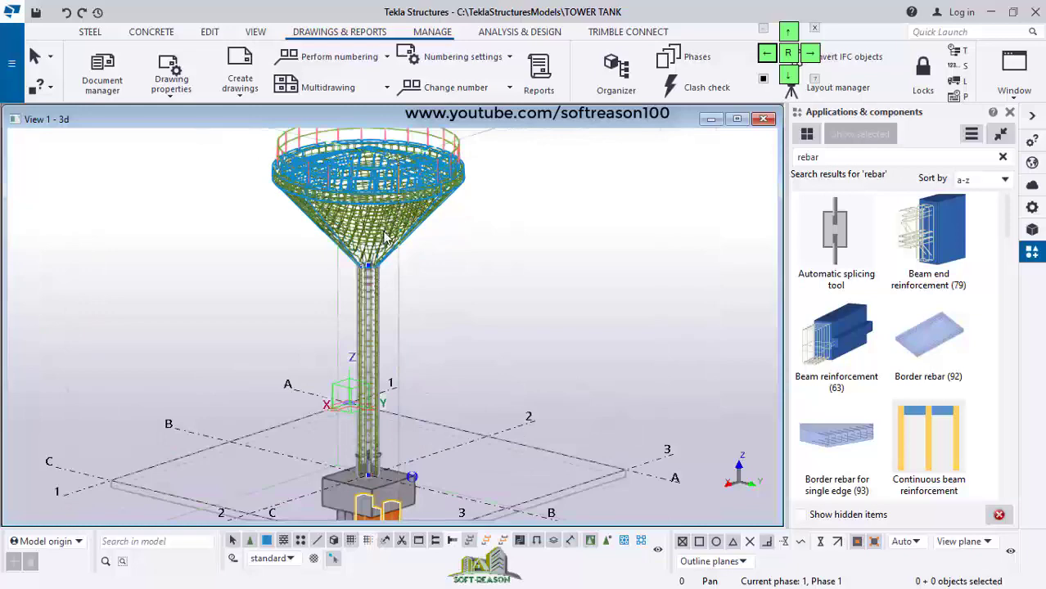
scroll(384, 274, "down", 1)
scroll(378, 294, "up", 6)
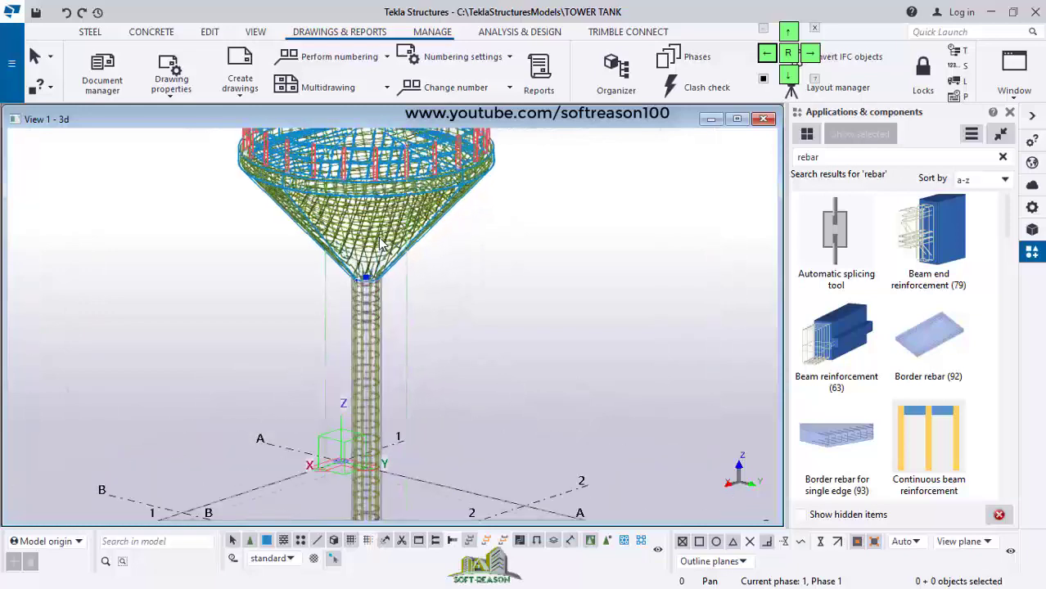
scroll(397, 275, "down", 3)
scroll(395, 273, "down", 1)
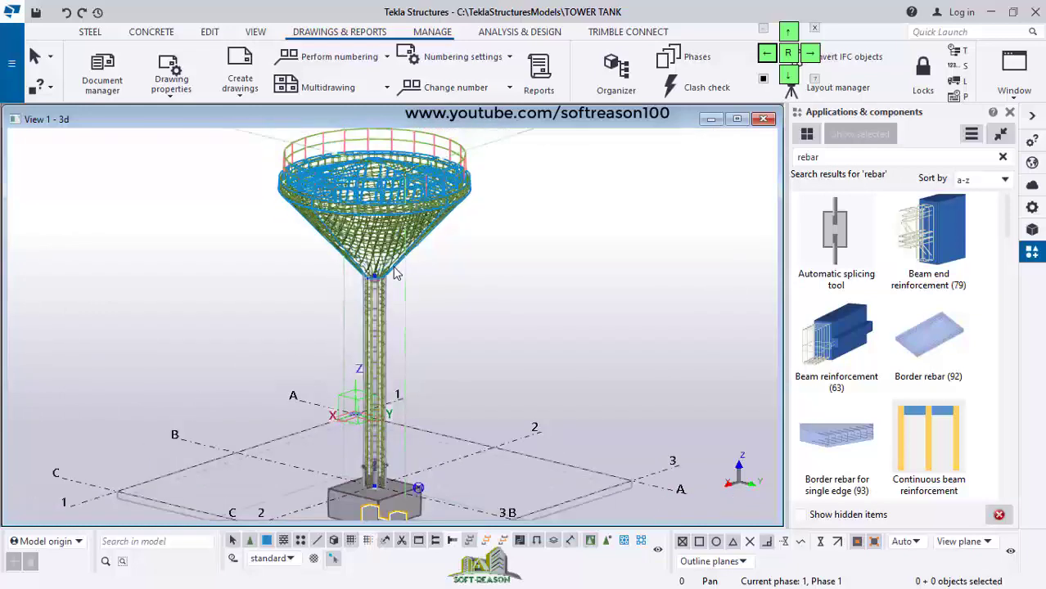
scroll(391, 253, "up", 1)
scroll(389, 256, "down", 5)
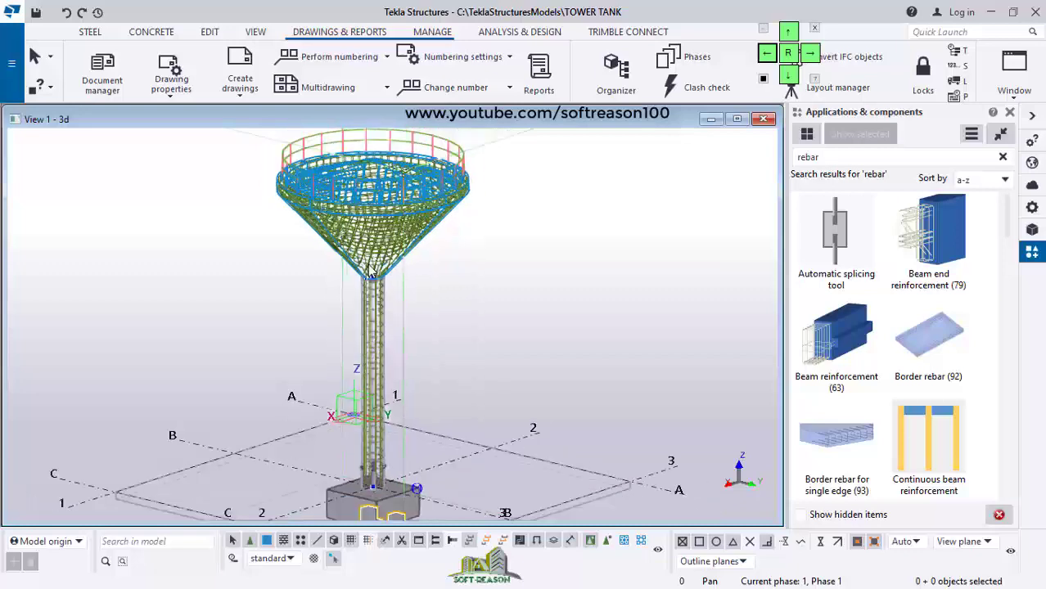
Examine the pile cap and piles below the column, and review the complete reinforced tower tank from another angle
scroll(407, 496, "up", 6)
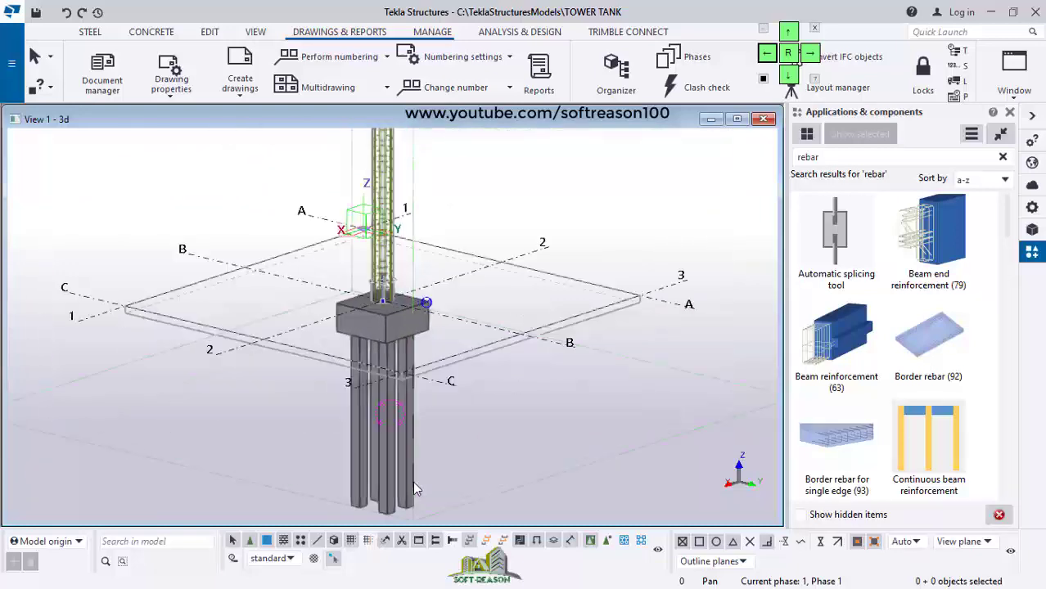
scroll(387, 318, "down", 1)
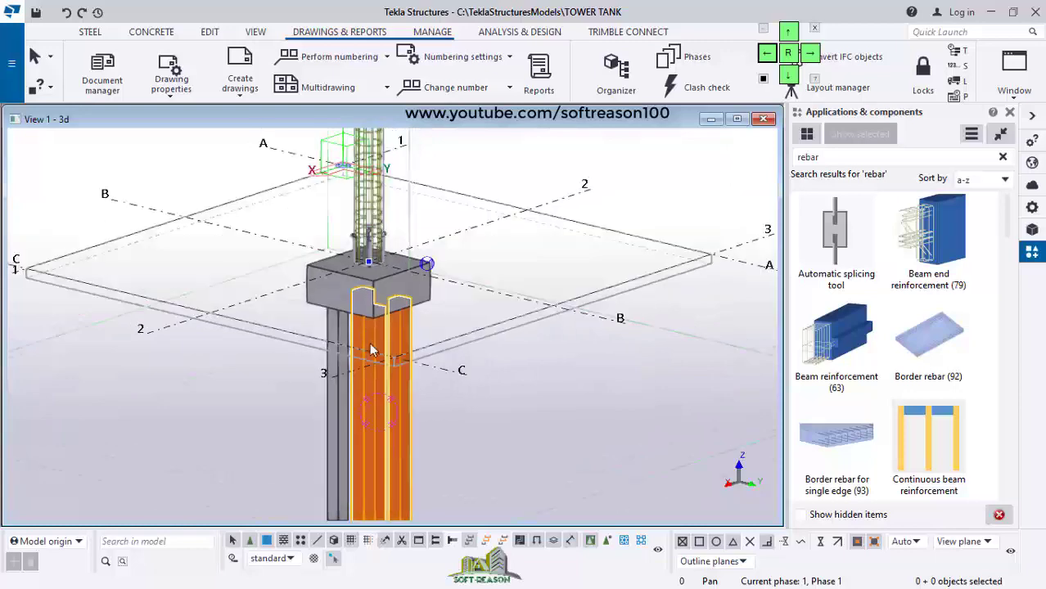
scroll(385, 364, "down", 2)
scroll(357, 416, "up", 1)
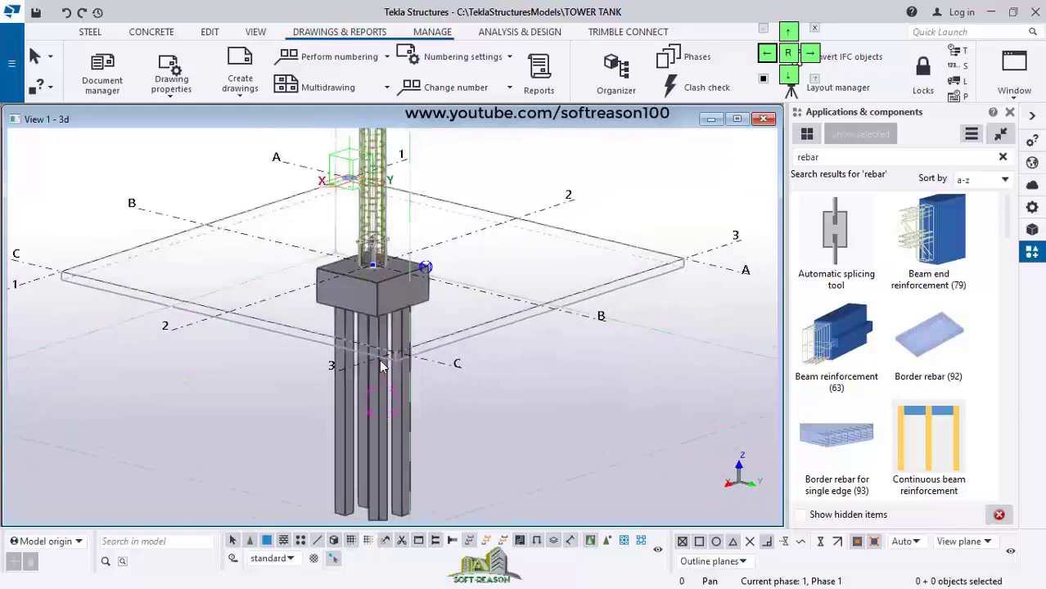
middle_click_drag(349, 465, 397, 388, "ctrl")
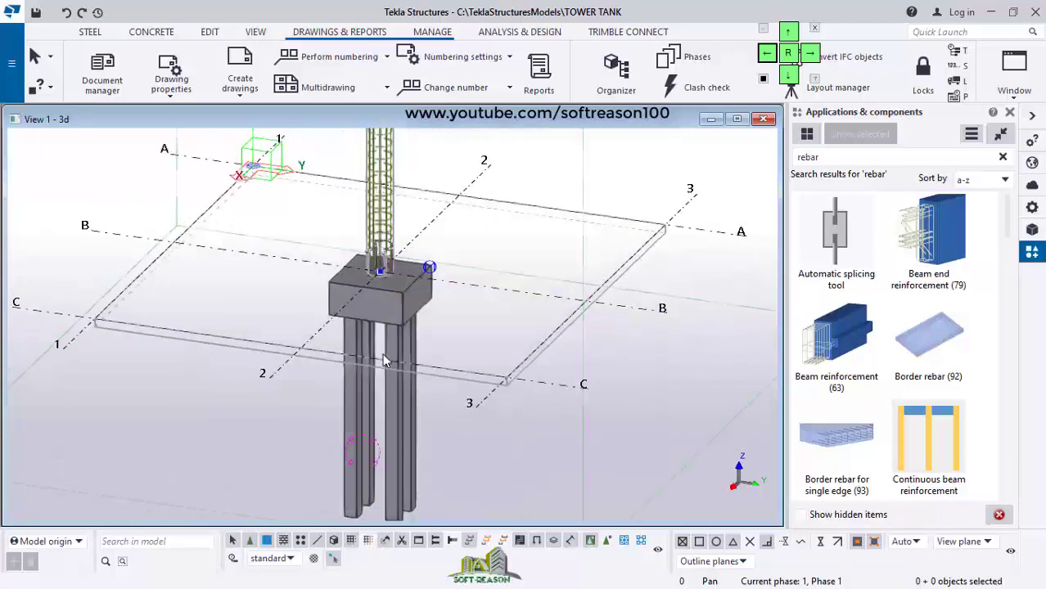
scroll(327, 393, "down", 4)
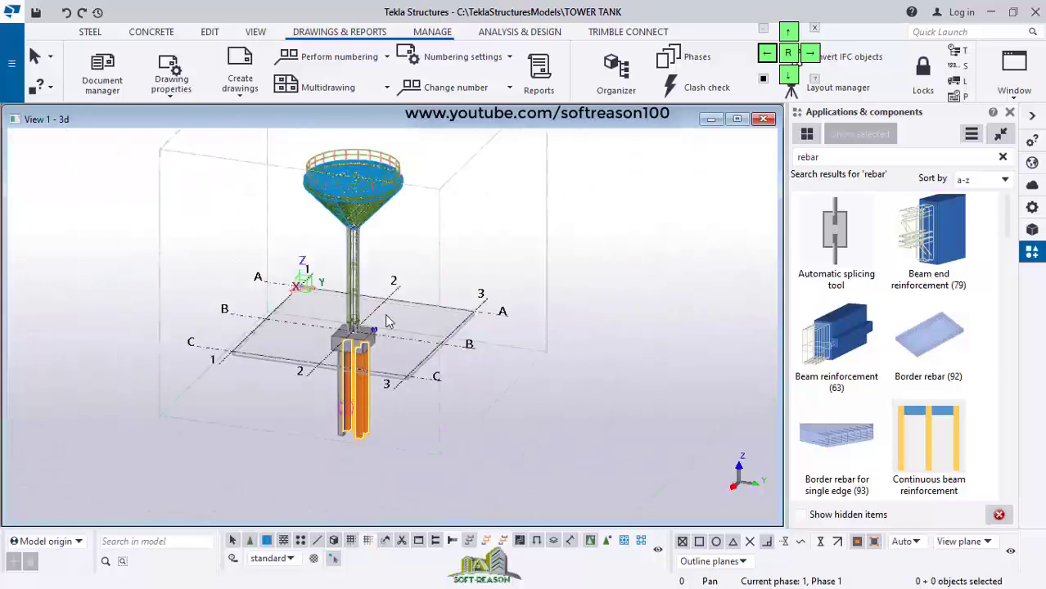
scroll(401, 213, "up", 1)
scroll(409, 186, "up", 1)
scroll(360, 315, "down", 1)
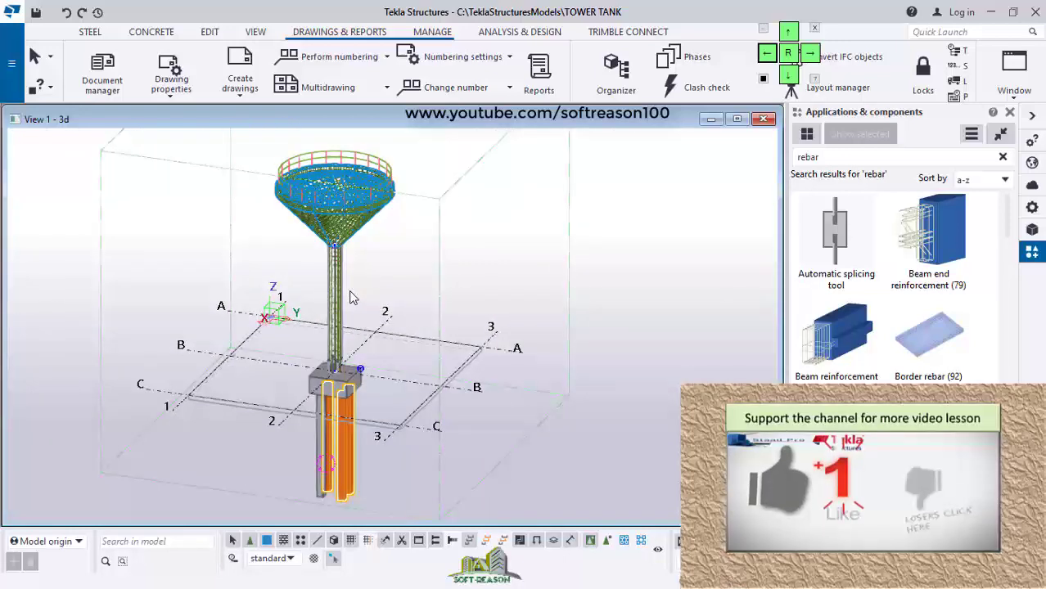
scroll(360, 360, "up", 2)
scroll(364, 409, "up", 2)
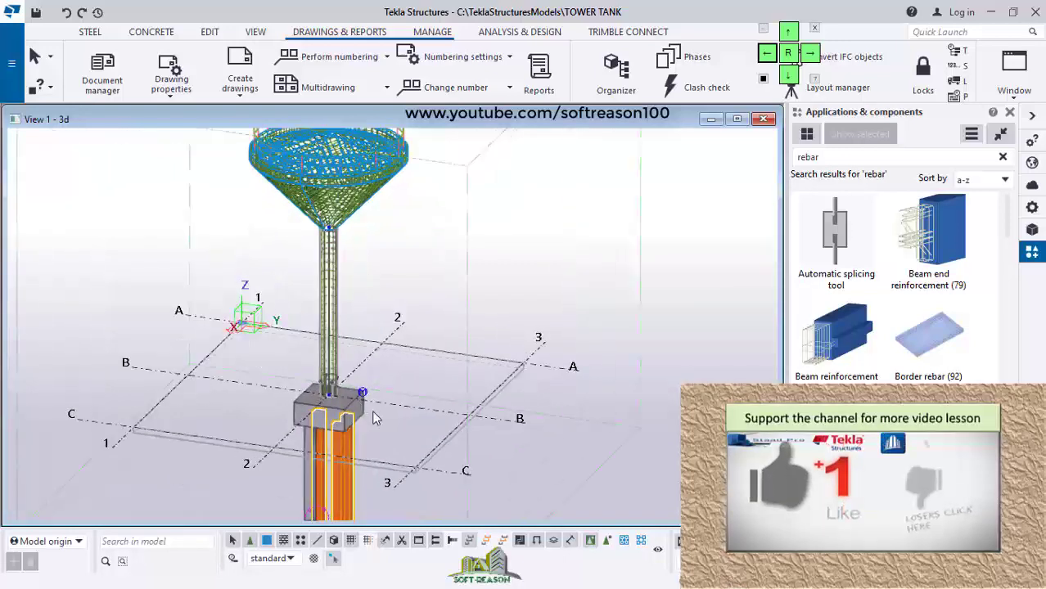
scroll(483, 435, "down", 3)
scroll(452, 372, "up", 2)
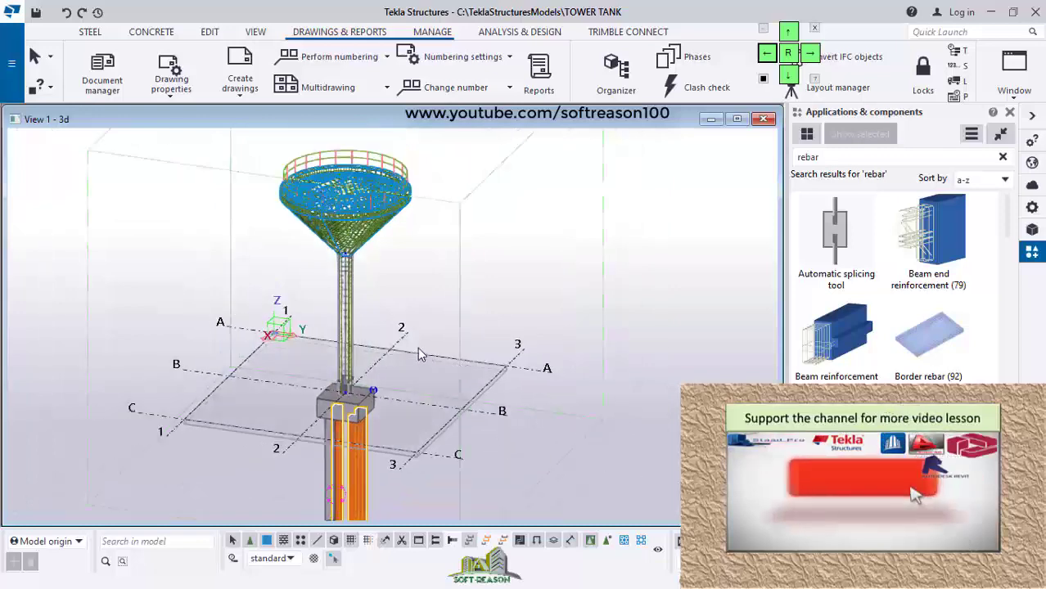
scroll(426, 393, "up", 2)
scroll(423, 398, "down", 1)
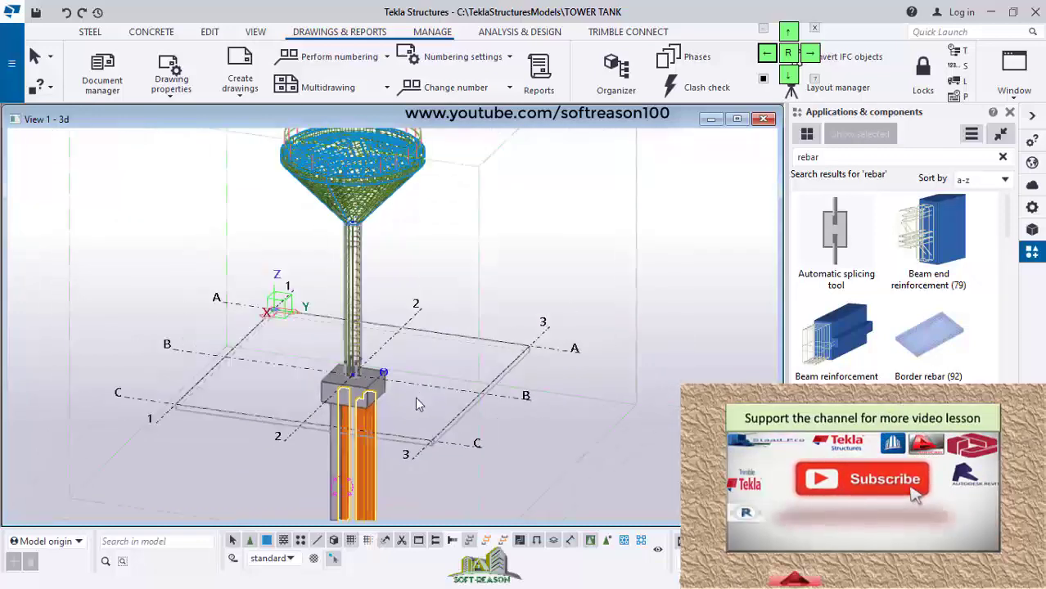
scroll(429, 379, "down", 1)
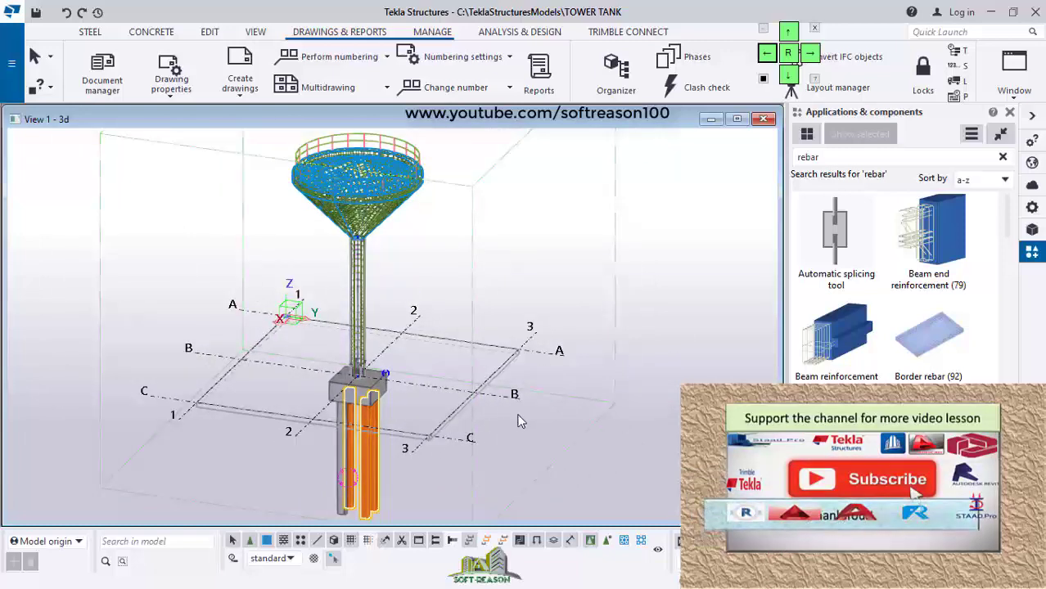
scroll(397, 206, "up", 7)
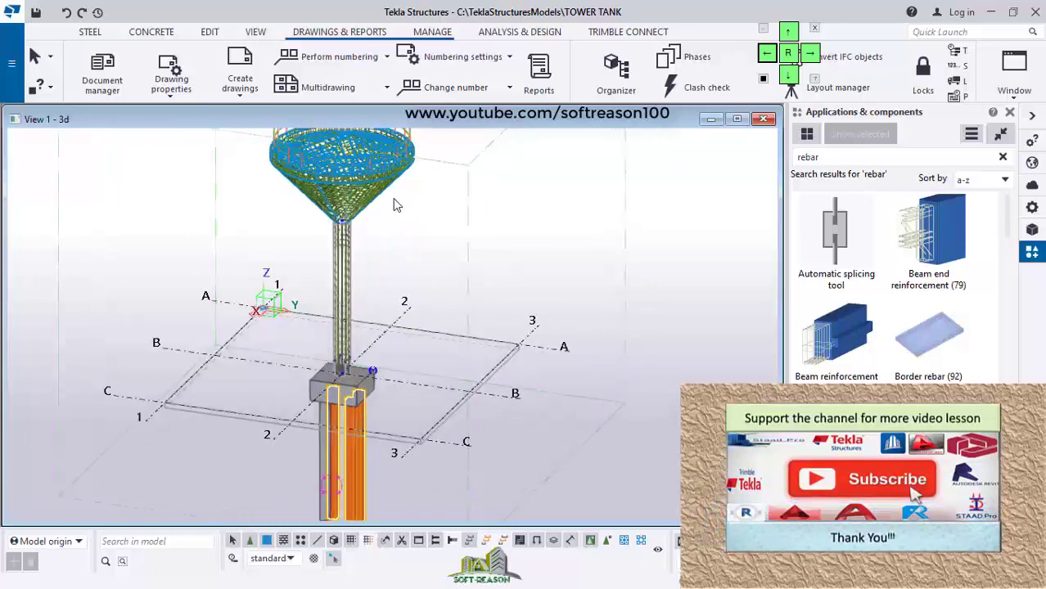